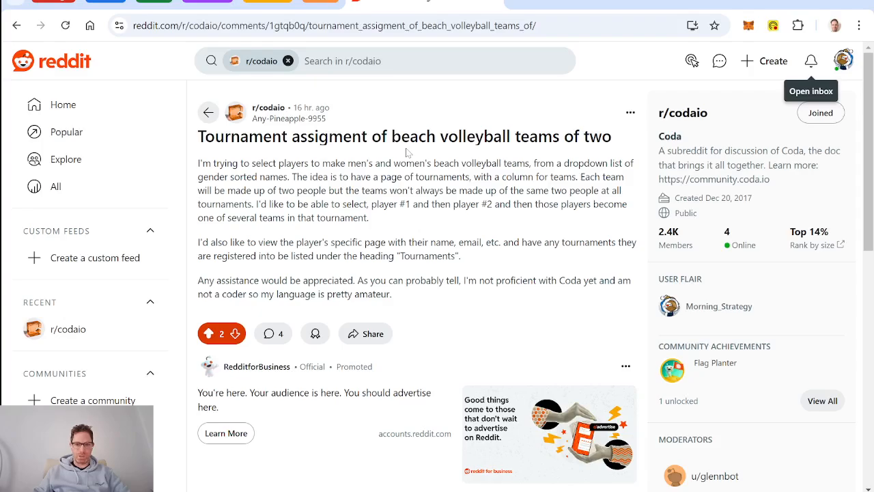
# - Create a new blank Coda doc via coda.new and reload it after the network error
pyautogui.scroll(-10, 432, 214)
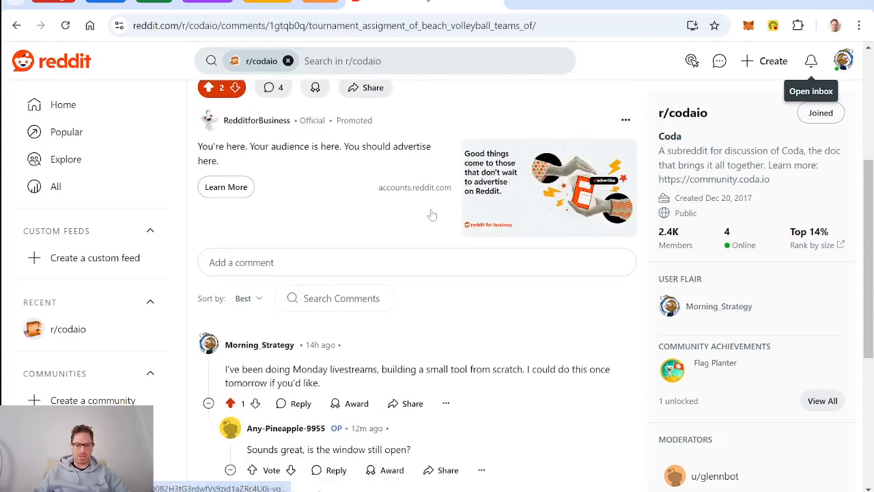
pyautogui.scroll(9, 432, 213)
pyautogui.scroll(1, 432, 213)
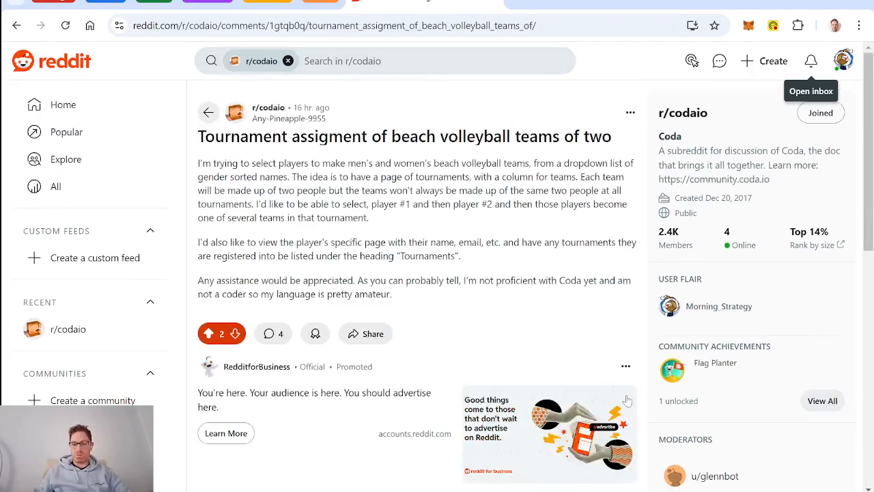
pyautogui.click(517, 3)
pyautogui.write('coda.n')
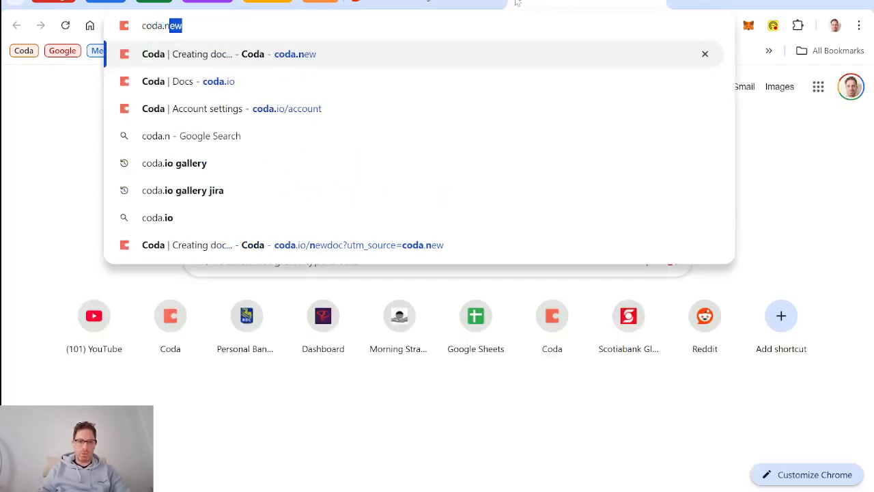
pyautogui.press('Return')
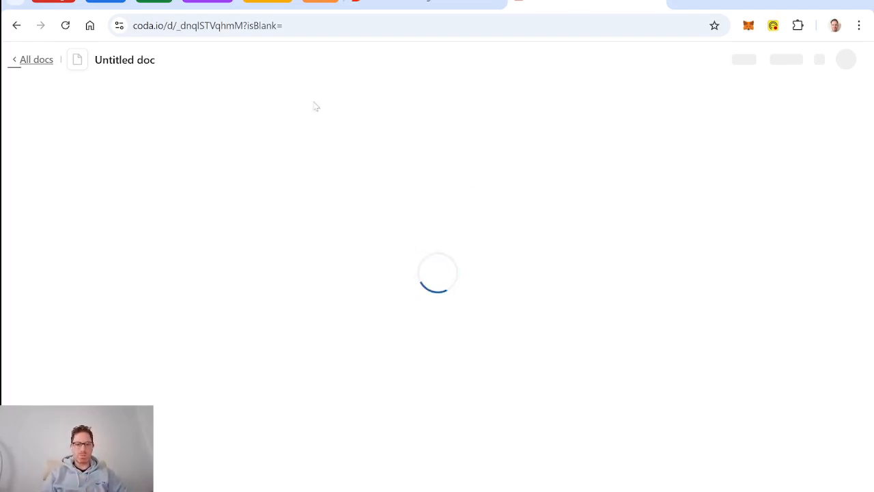
pyautogui.click(65, 28)
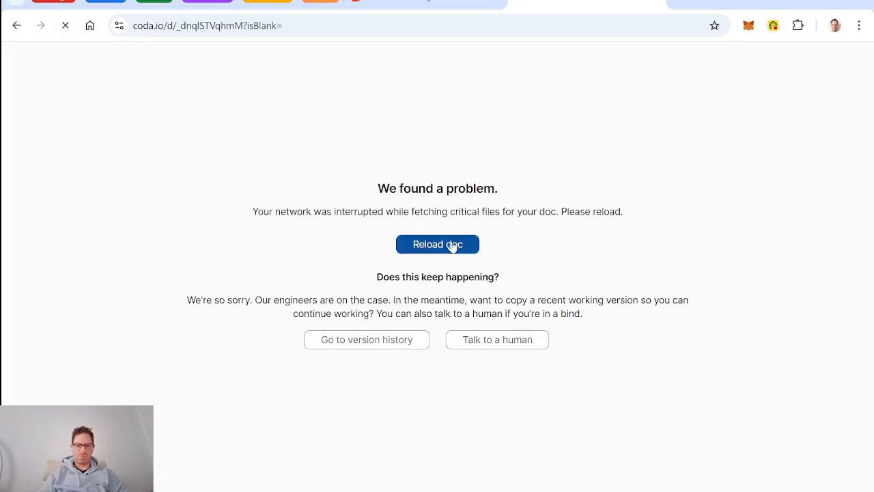
pyautogui.click(453, 247)
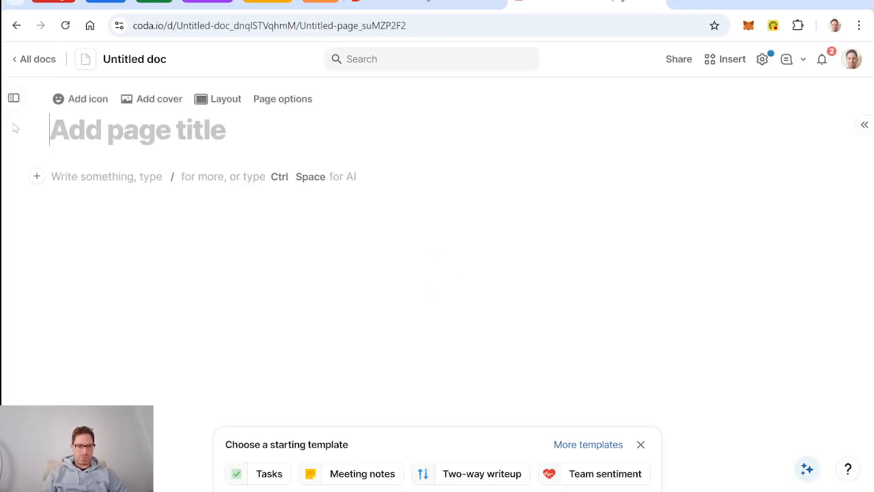
# - Dock the Pages sidebar and insert a table named Tournaments on the page
pyautogui.moveTo(14, 99)
pyautogui.click(169, 94)
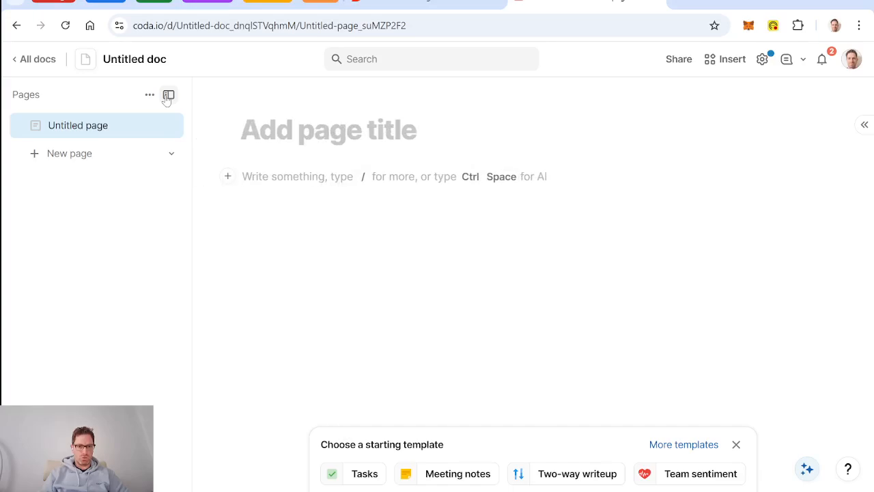
pyautogui.click(243, 177)
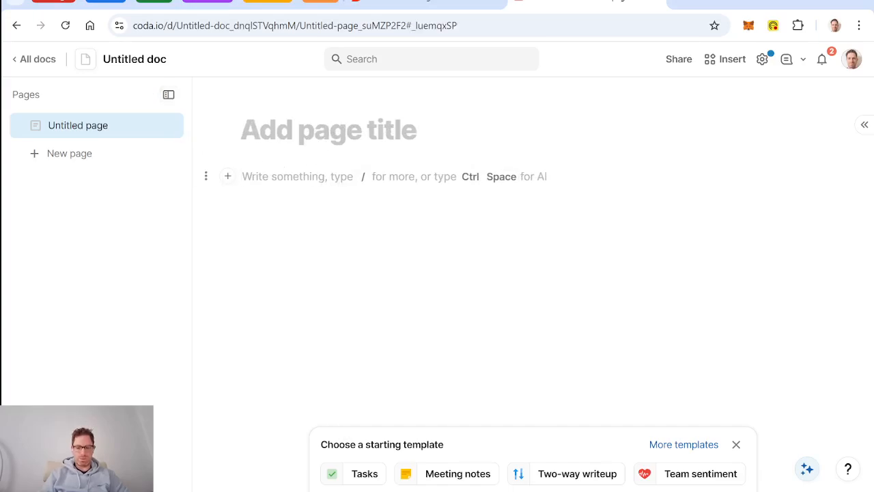
pyautogui.write('/')
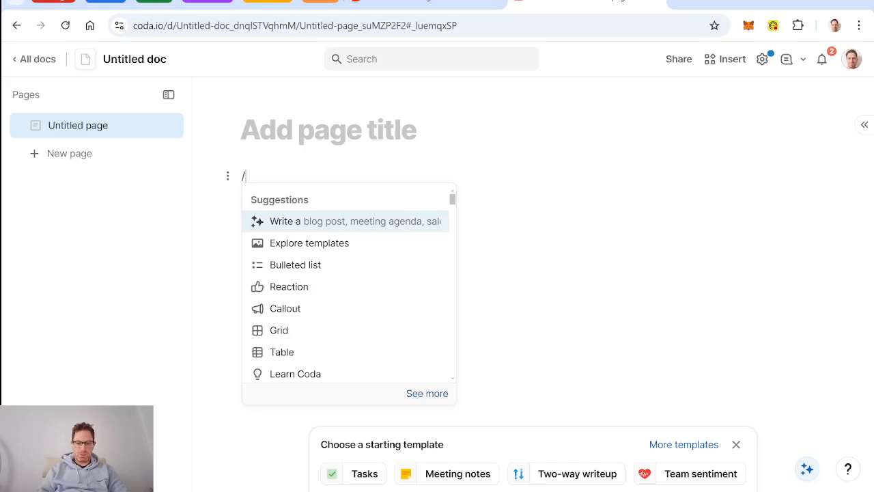
pyautogui.write('tab')
pyautogui.press('Return')
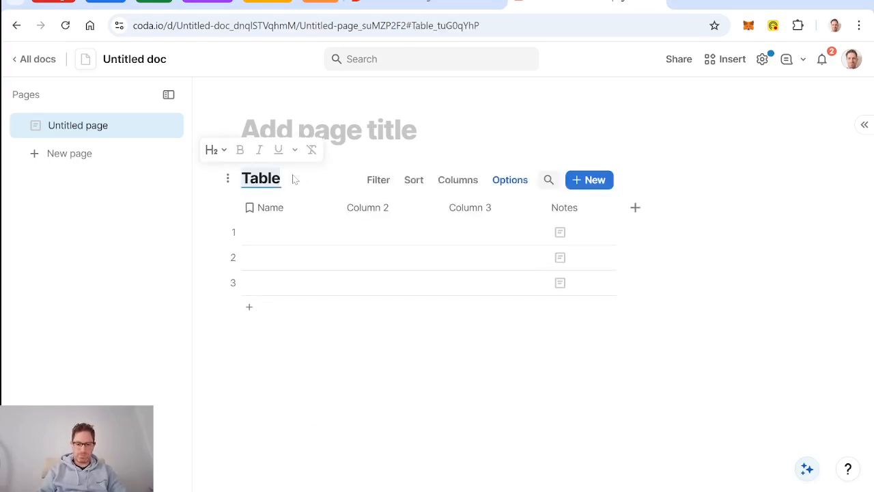
pyautogui.write('Tournaments')
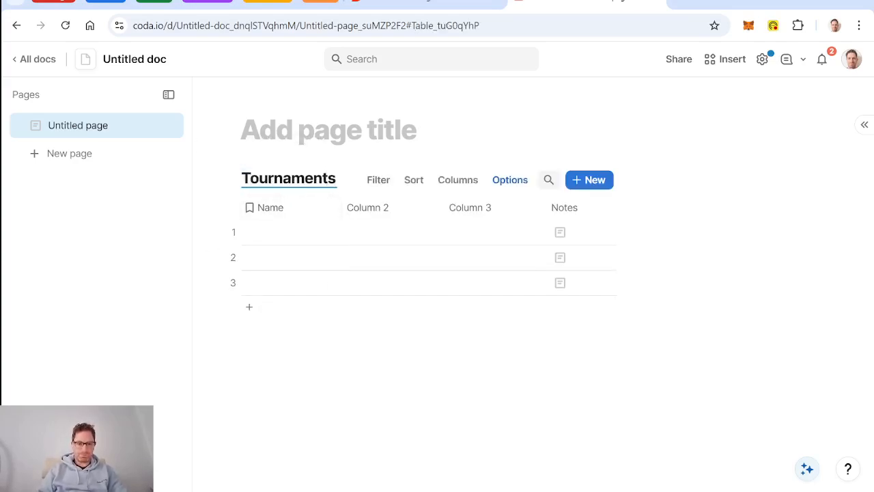
pyautogui.press('Return')
# - Add a blank table named Teams below it
pyautogui.write('/')
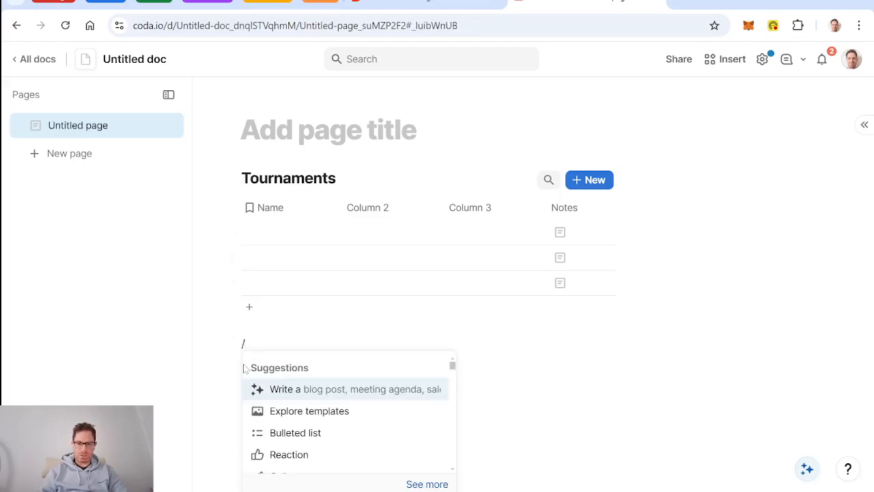
pyautogui.write('tab')
pyautogui.press('Return')
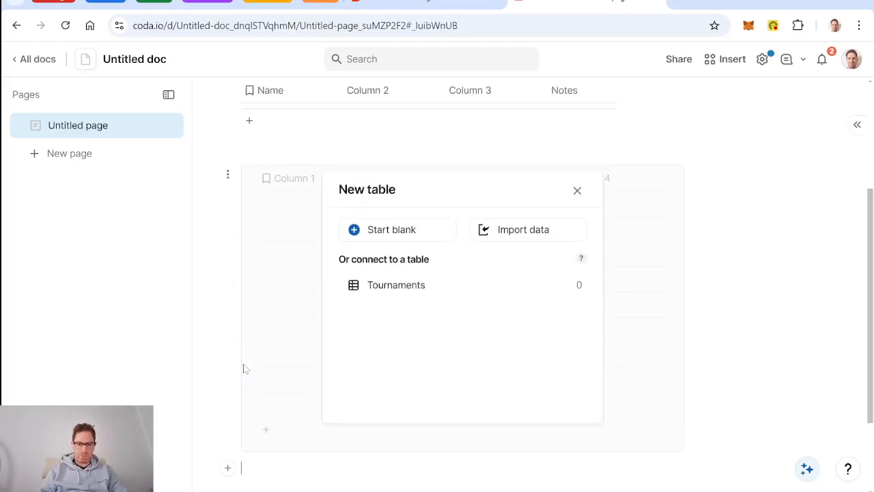
pyautogui.press('Return')
pyautogui.write('Teams')
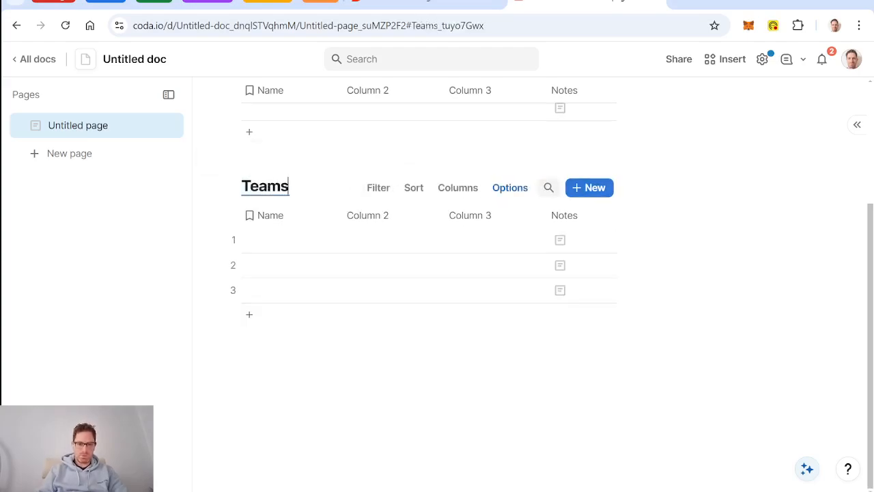
# - Add a blank table named Players below the Teams table
pyautogui.click(260, 367)
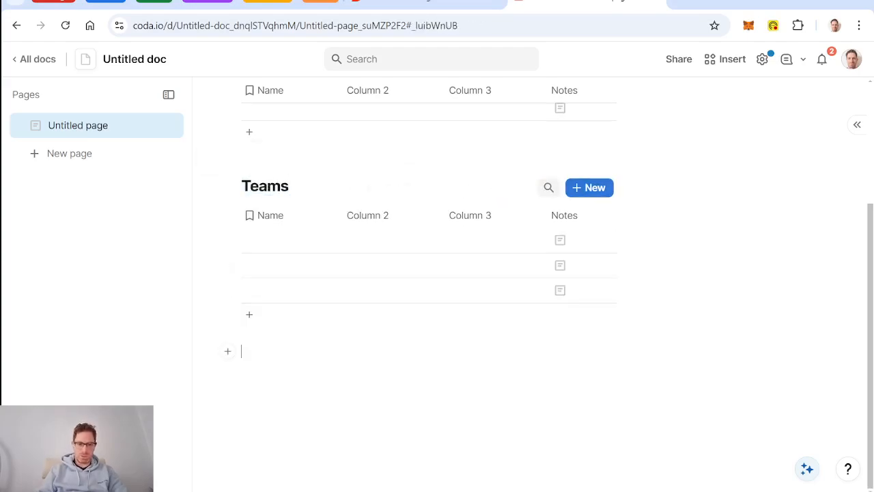
pyautogui.write('/Tab')
pyautogui.press('Return')
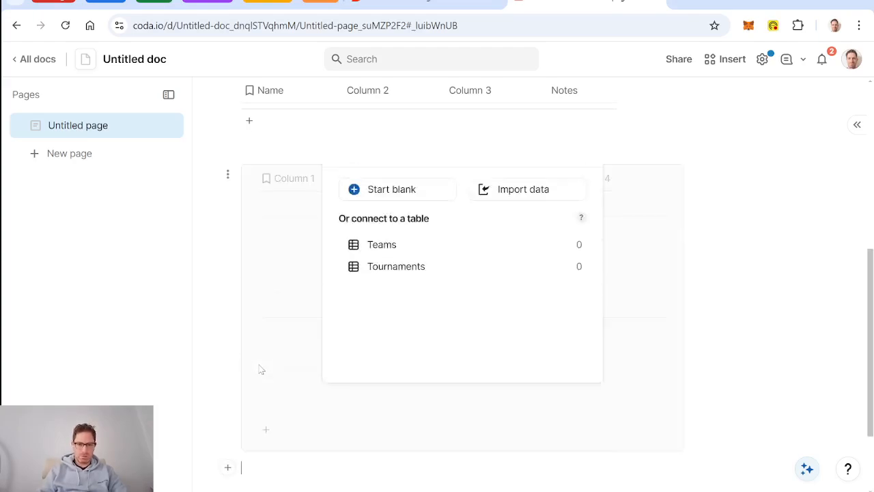
pyautogui.press('Return')
pyautogui.write('Players')
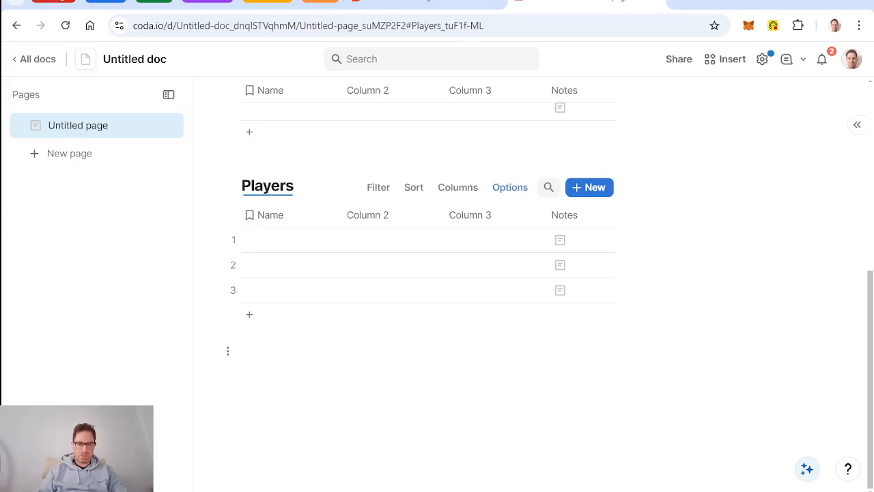
# - Insert a fourth blank table below Players, leaving its title empty
pyautogui.click(244, 351)
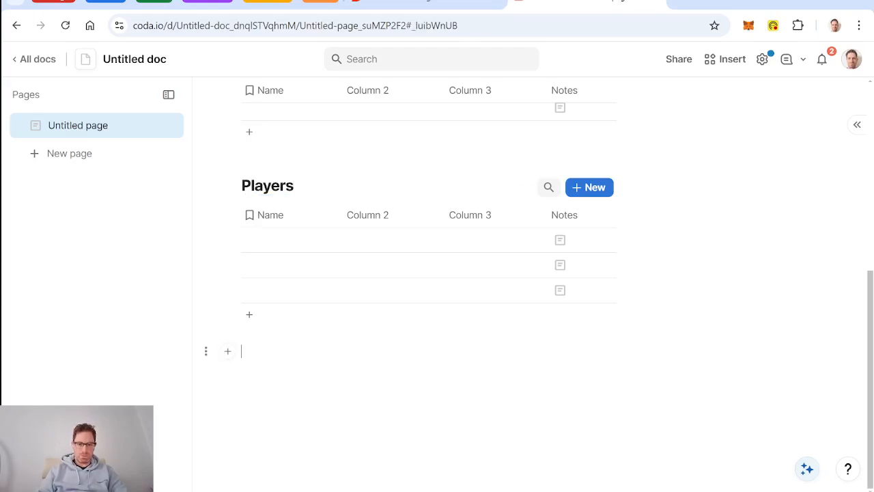
pyautogui.write('/Gene')
pyautogui.press('BackSpace')
pyautogui.press('BackSpace')
pyautogui.press('BackSpace')
pyautogui.press('BackSpace')
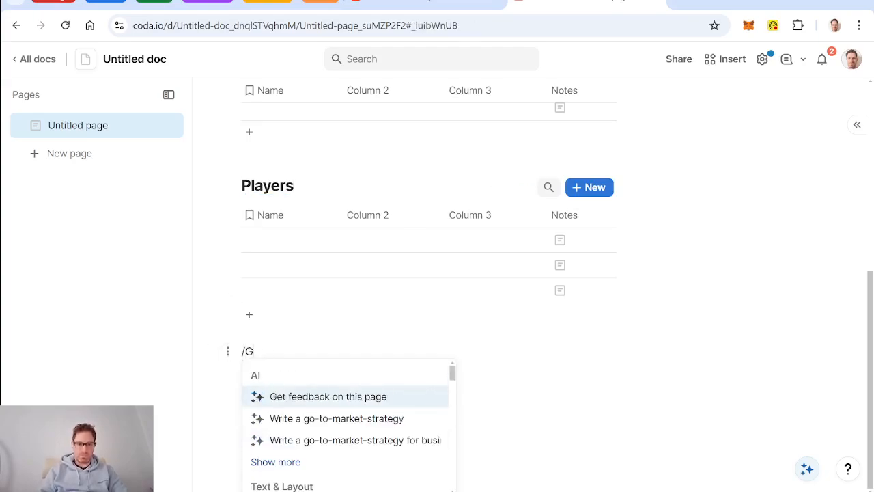
pyautogui.write('tab')
pyautogui.press('Return')
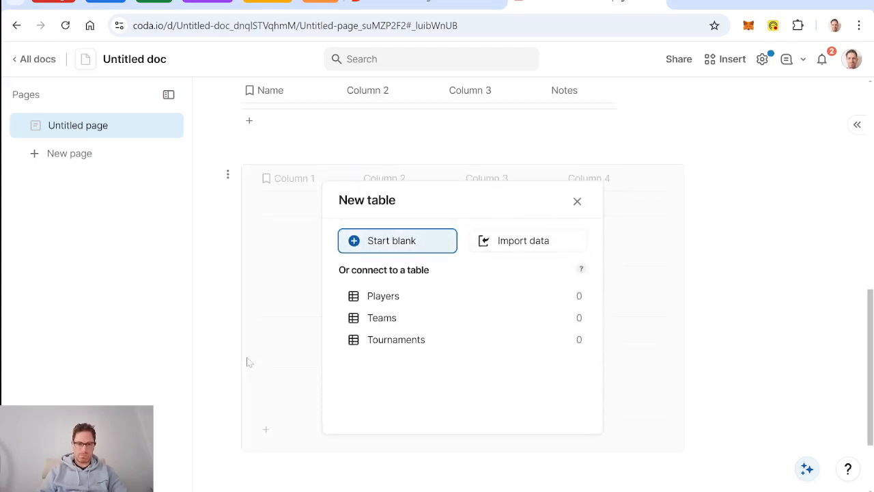
pyautogui.press('Return')
pyautogui.write('H')
pyautogui.press('BackSpace')
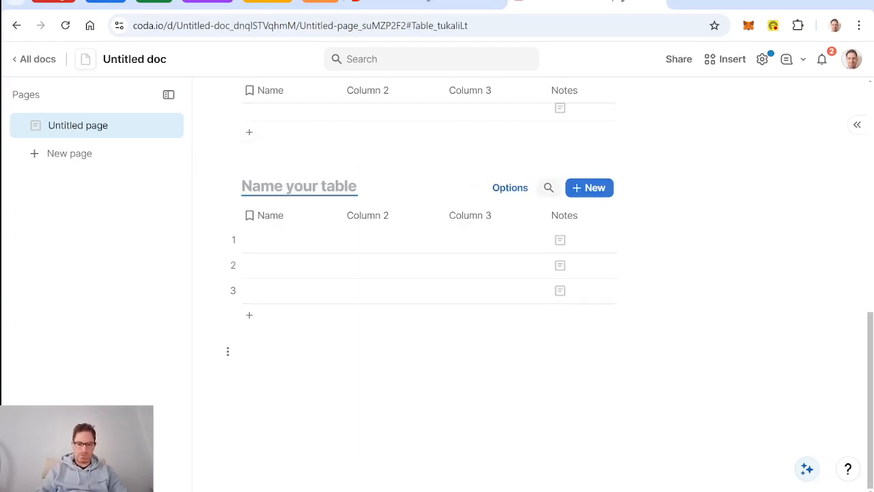
# - Title the fourth table Genders, delete its extra columns and rename Name to Gender
pyautogui.write('Gener')
pyautogui.write('ders')
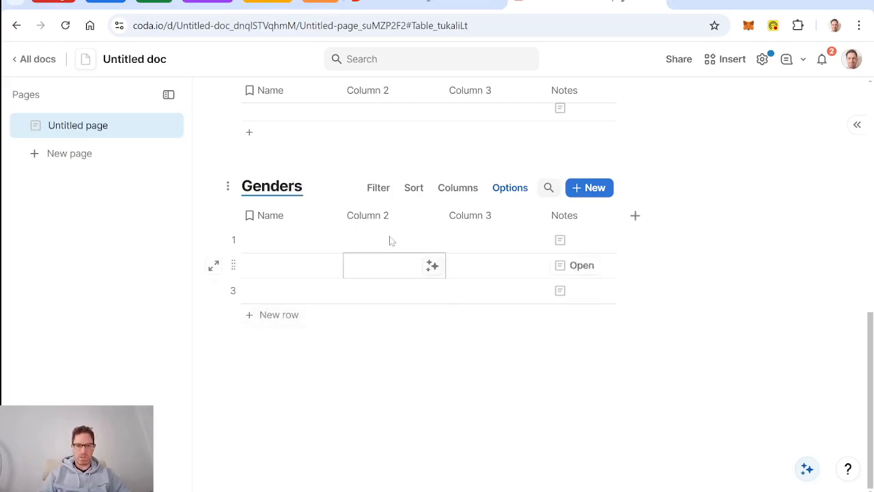
pyautogui.click(378, 216)
pyautogui.press('Delete')
pyautogui.press('Delete')
pyautogui.press('Delete')
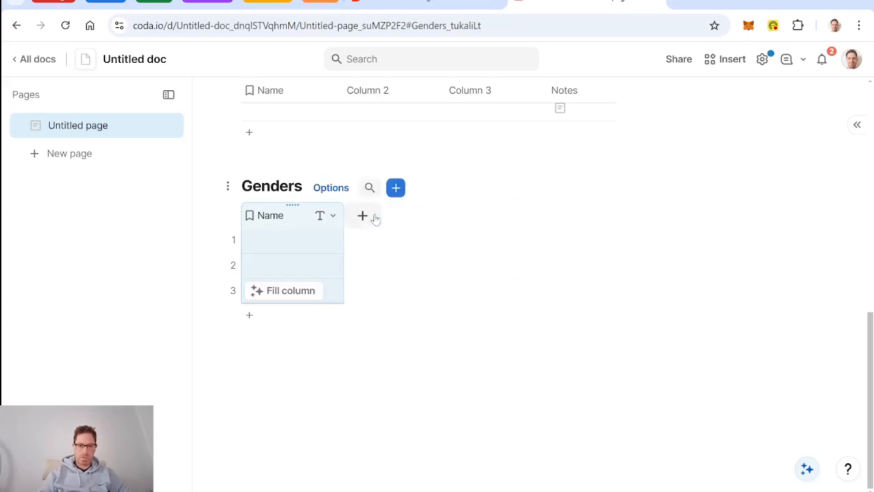
pyautogui.click(267, 216)
pyautogui.write('Gen')
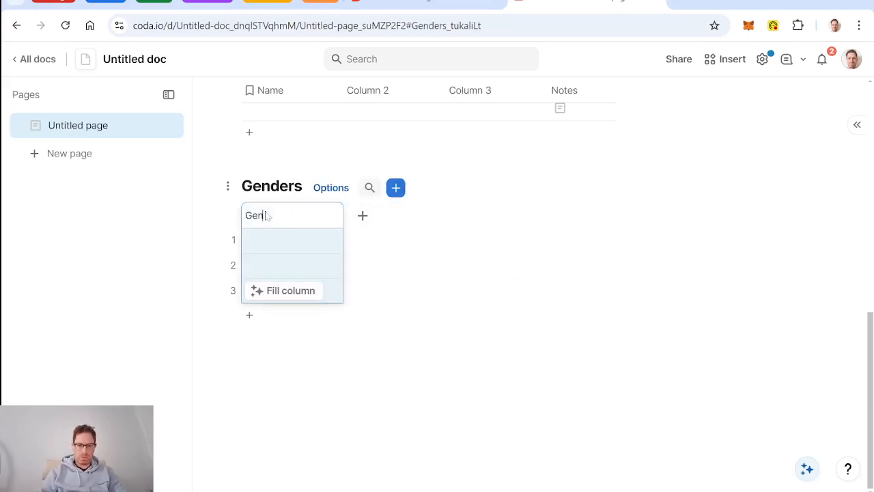
pyautogui.write('der')
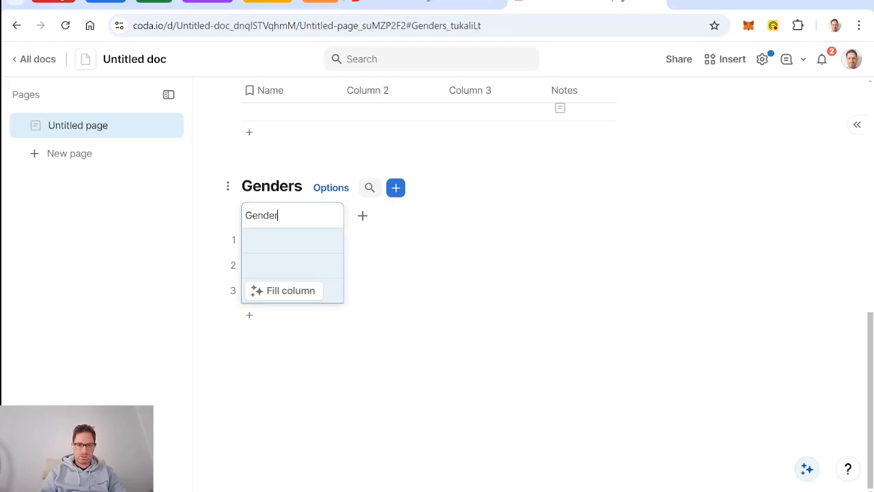
pyautogui.click(299, 250)
# - Enter Male, Female and LGBT in the Gender rows, then start a 'gender acronym' search
pyautogui.write('Male')
pyautogui.press('Return')
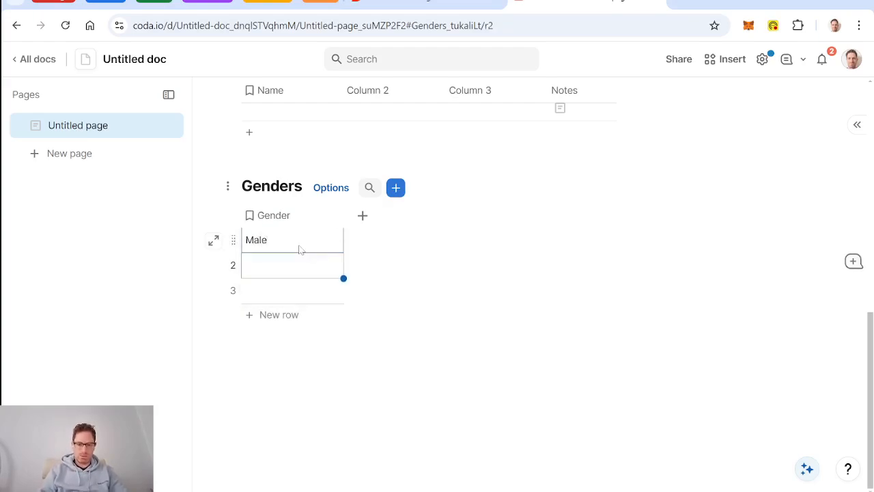
pyautogui.write('Femals')
pyautogui.press('Return')
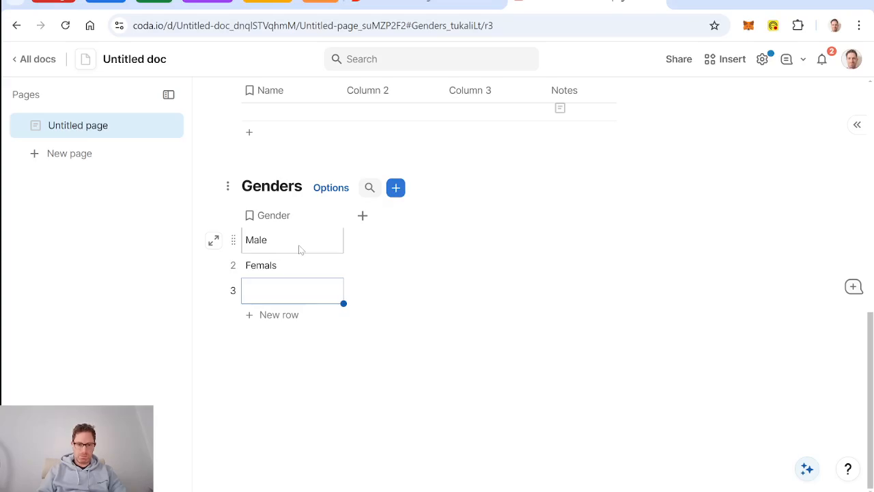
pyautogui.click(296, 267)
pyautogui.press('Return')
pyautogui.press('BackSpace')
pyautogui.write('e')
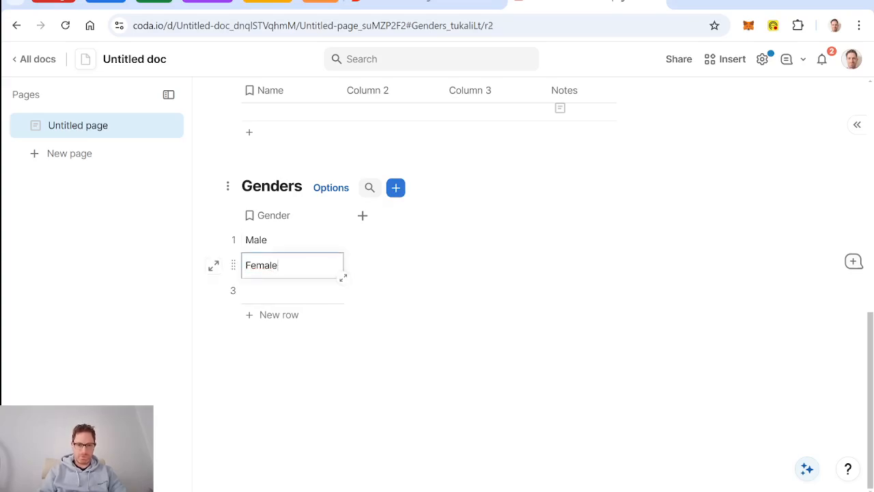
pyautogui.click(287, 293)
pyautogui.write('L')
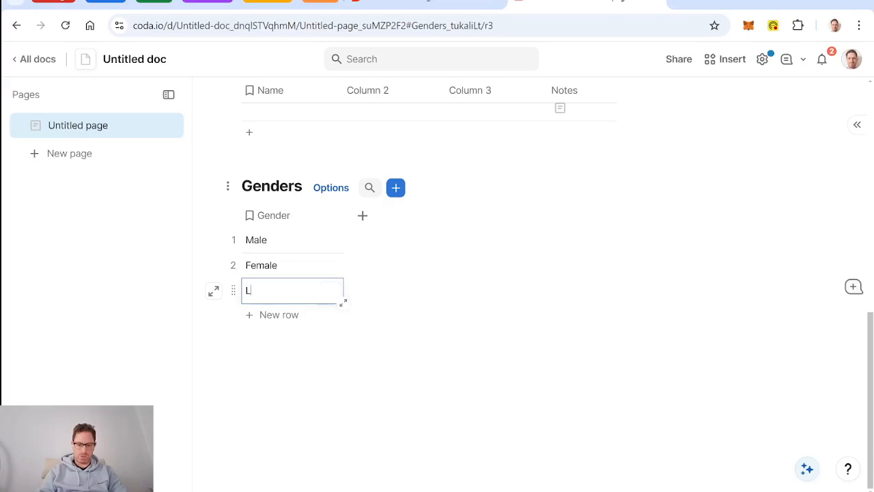
pyautogui.write('GBTQ')
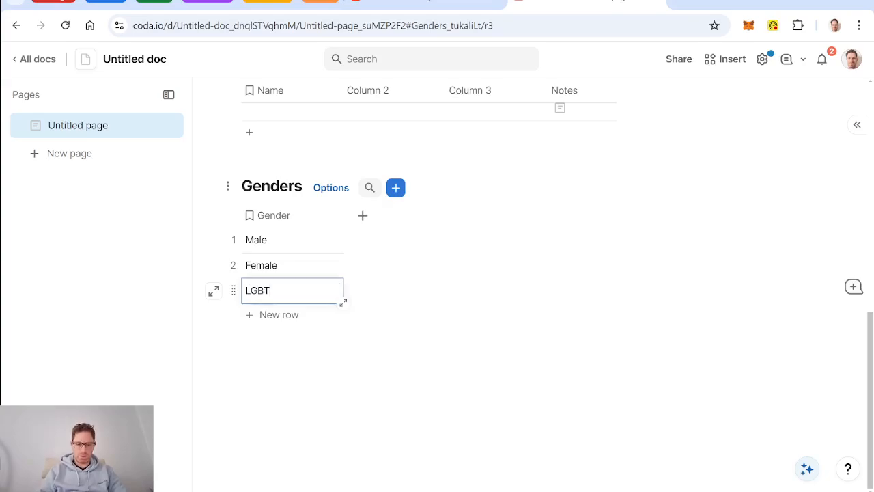
pyautogui.click(689, 3)
pyautogui.write('gender')
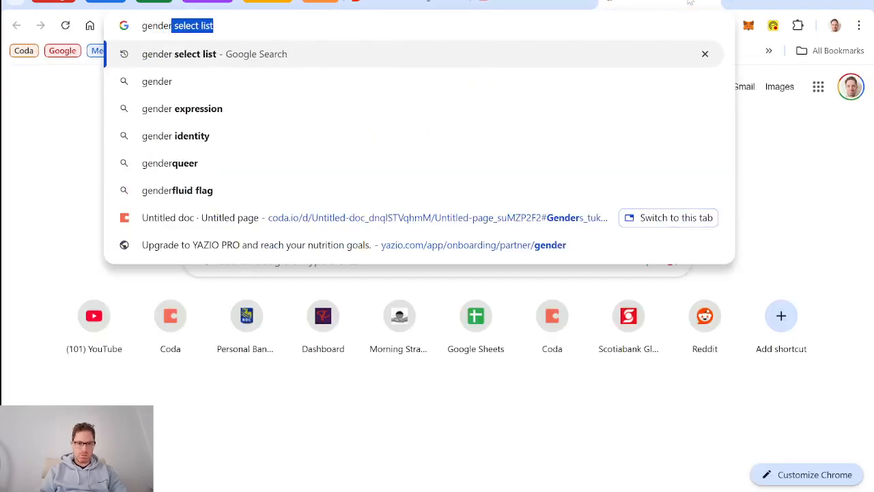
pyautogui.write(' acronym')
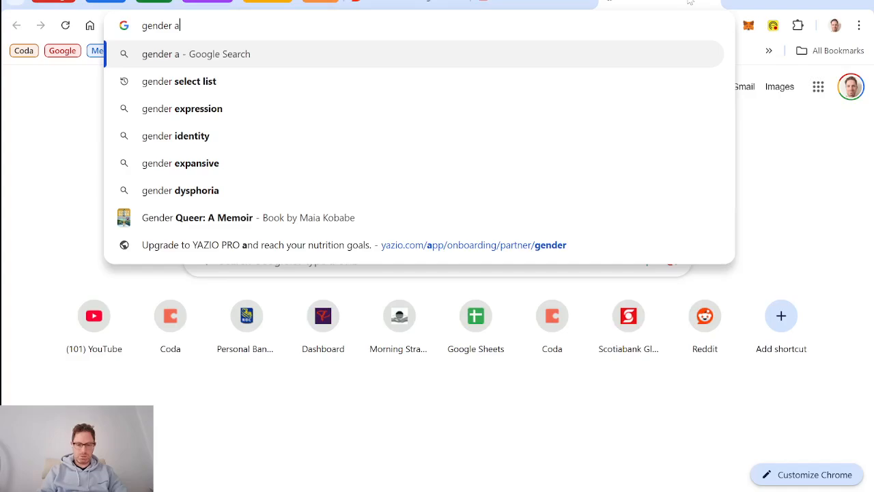
# - Search Google for gender acronyms and append 2IAS+ to make row 3 read LGBTQ2IAS+
pyautogui.press('Return')
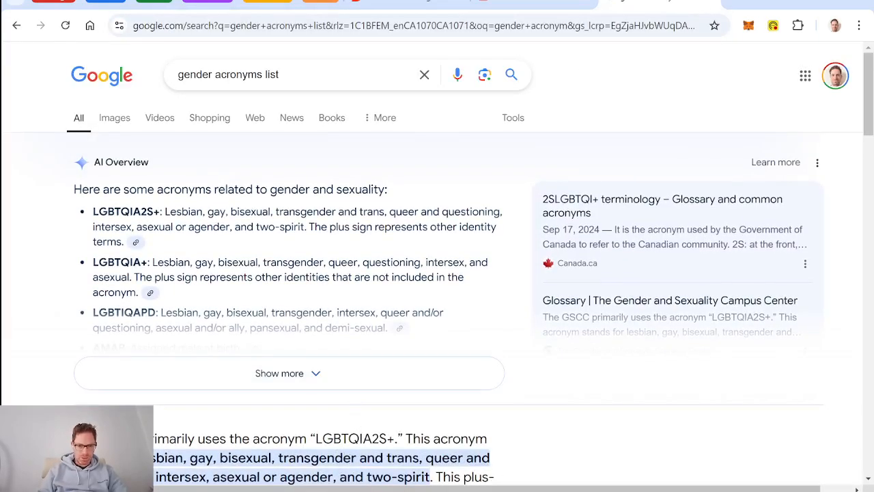
pyautogui.click(512, 5)
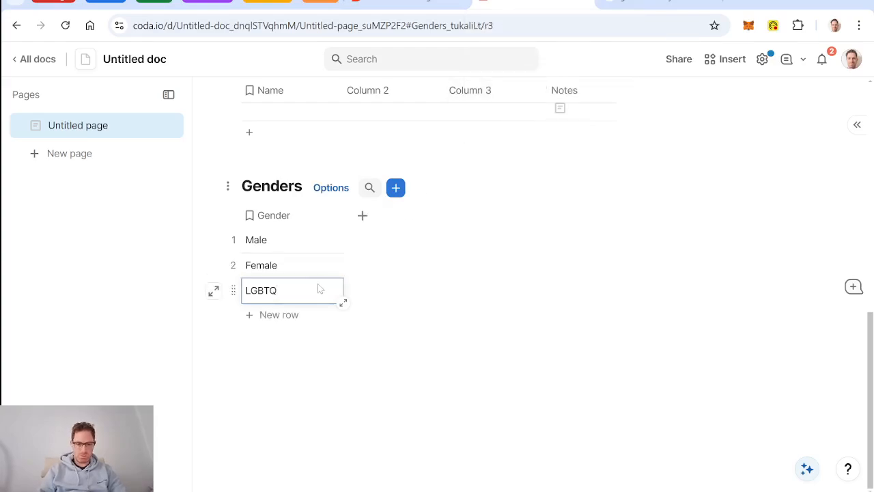
pyautogui.write('2')
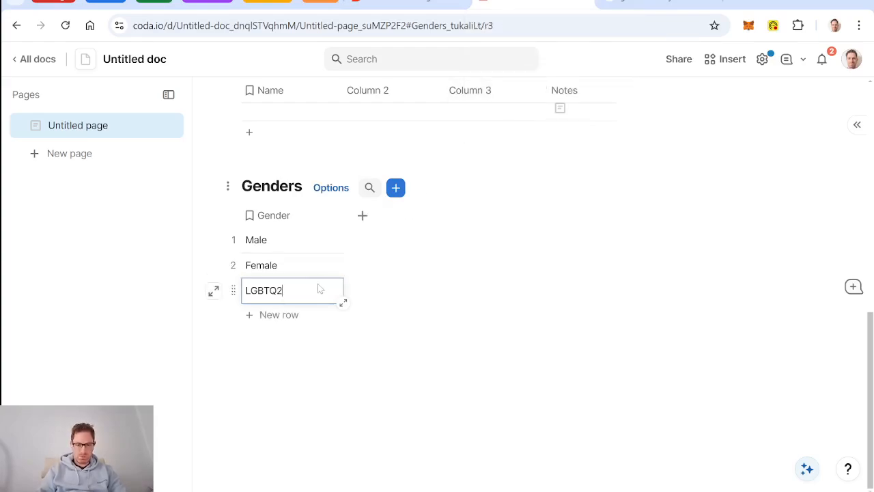
pyautogui.write('IAS+')
pyautogui.click(667, 3)
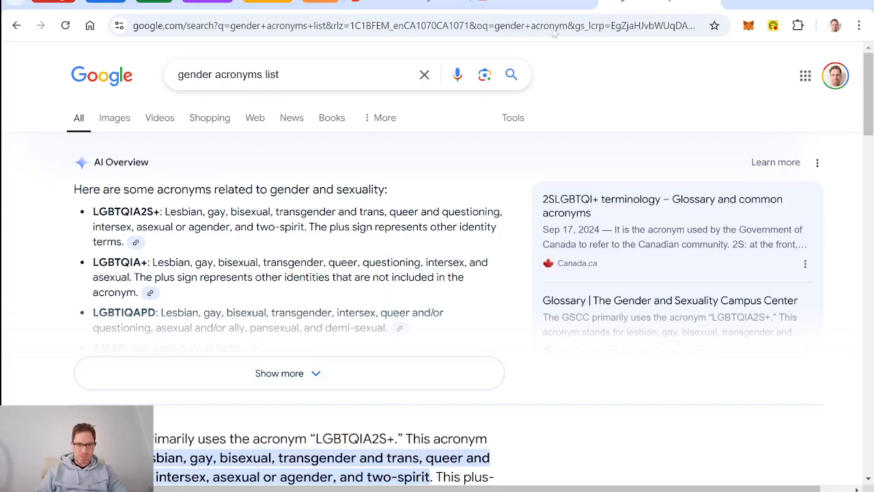
pyautogui.click(519, 3)
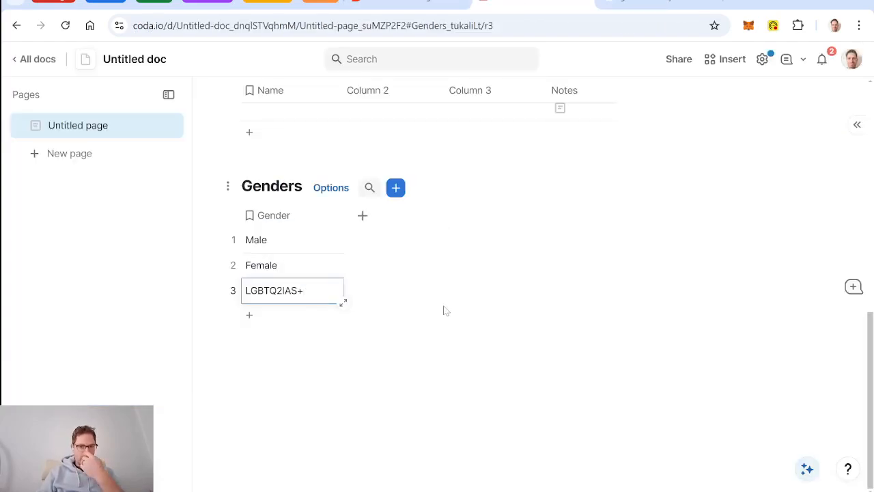
# - Enter Joe, Jane, Jesse, Jefferson and Jenny as rows in the Players Name column
pyautogui.click(284, 253)
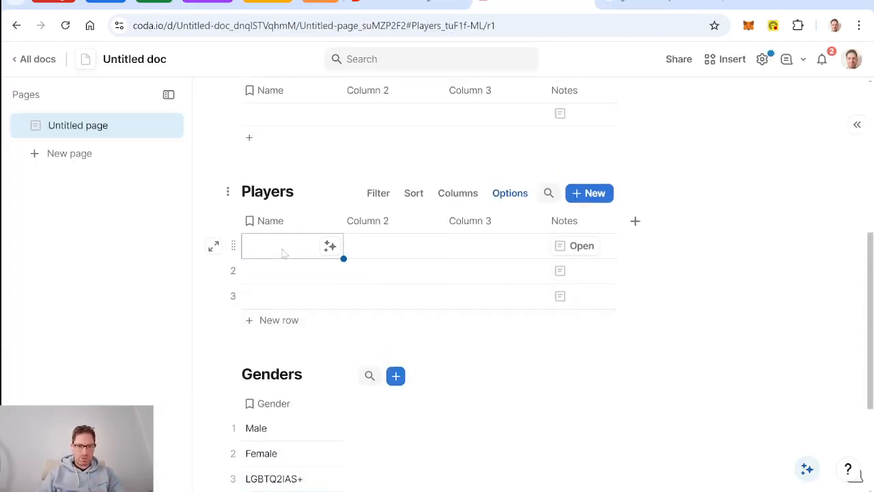
pyautogui.write('Joe')
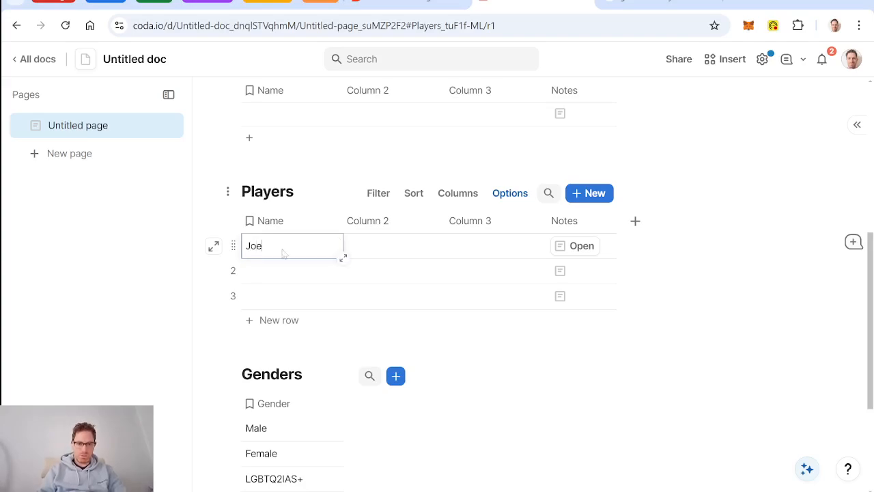
pyautogui.press('Return')
pyautogui.write('Jane')
pyautogui.press('Return')
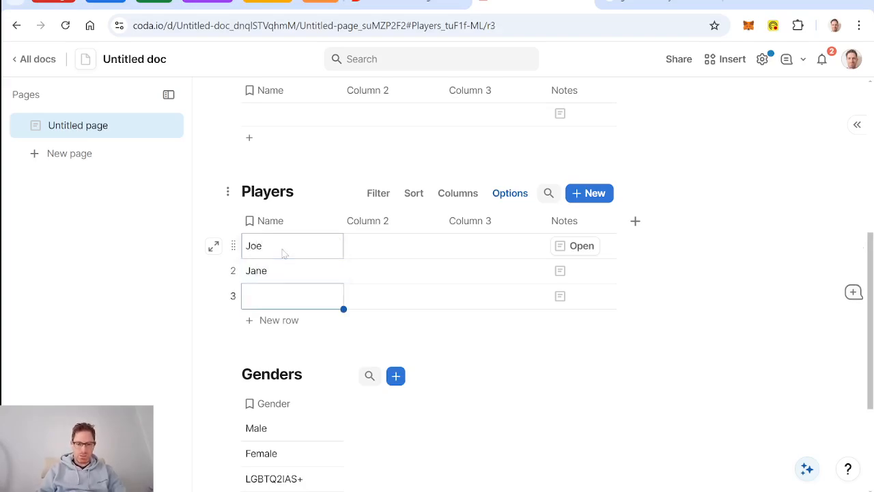
pyautogui.write('Jesse')
pyautogui.press('Return')
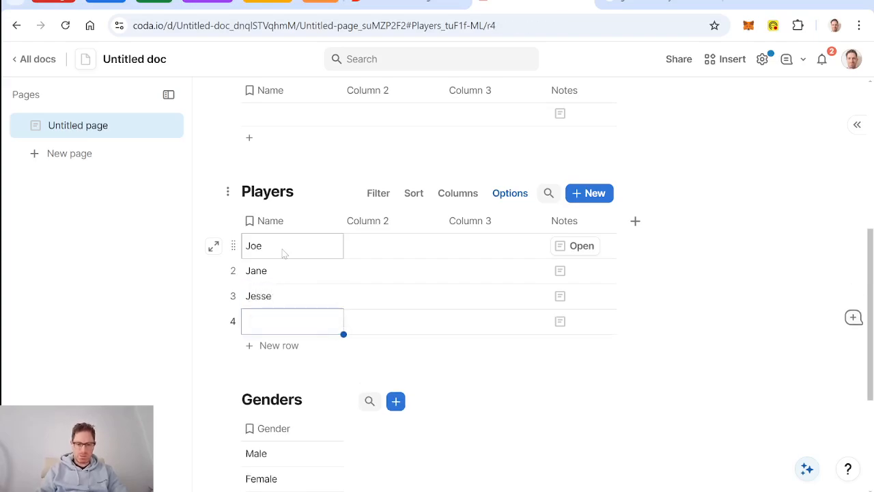
pyautogui.write('Jefferson')
pyautogui.press('Return')
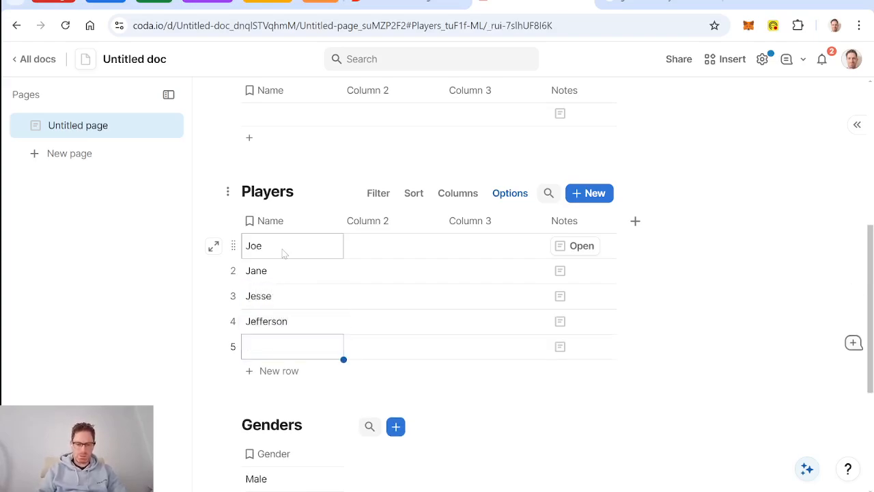
pyautogui.write('Je')
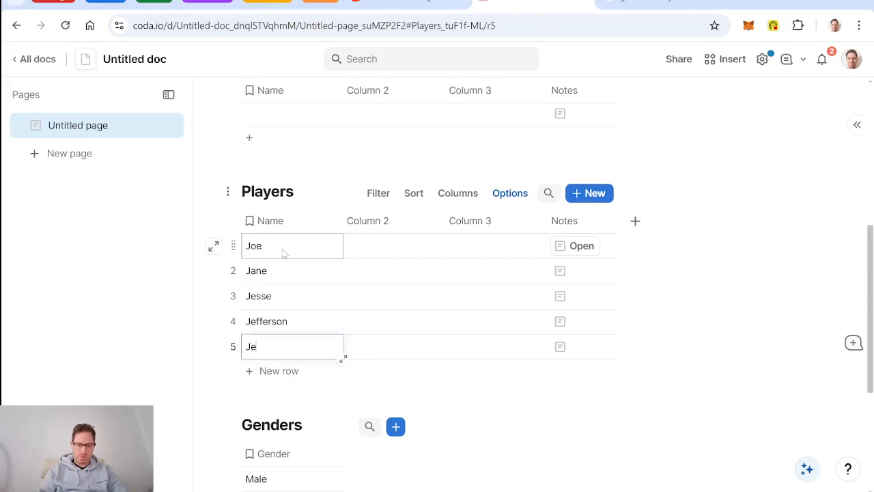
pyautogui.write('nny')
pyautogui.press('Return')
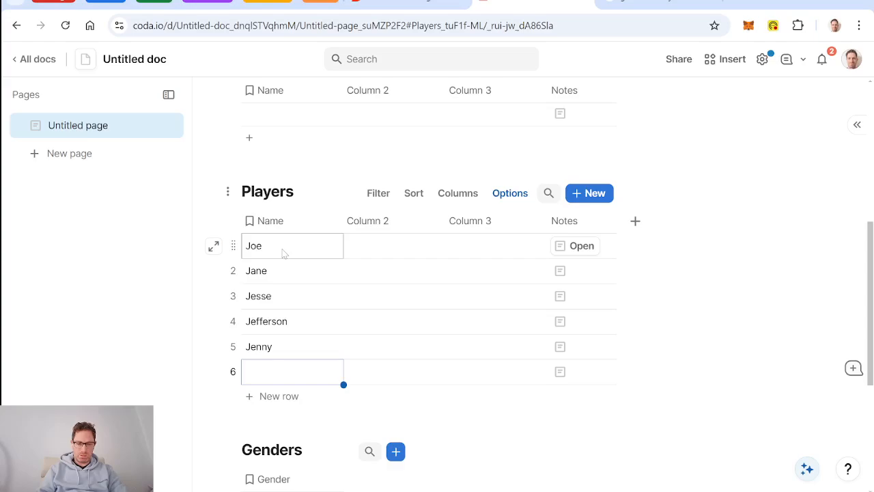
pyautogui.scroll(-3, 722, 343)
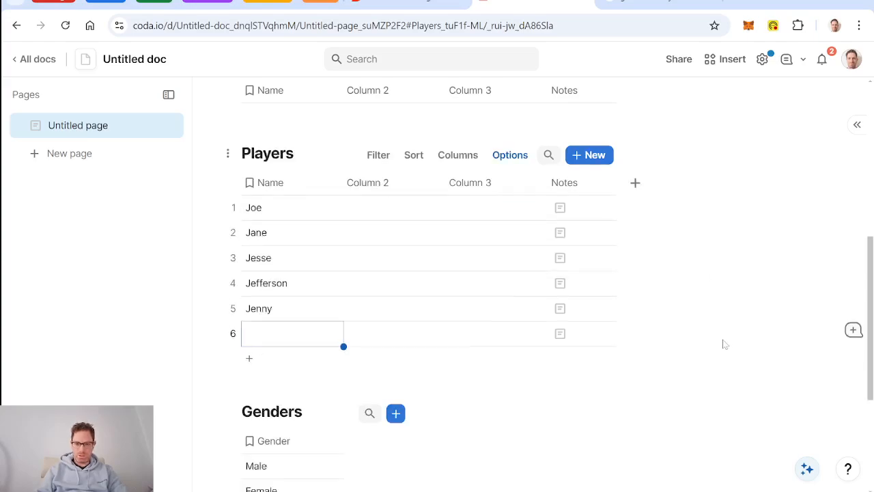
# - Try the /ai slash command below the Genders table, then dismiss it and delete the /ai text
pyautogui.click(246, 465)
pyautogui.write('/ai')
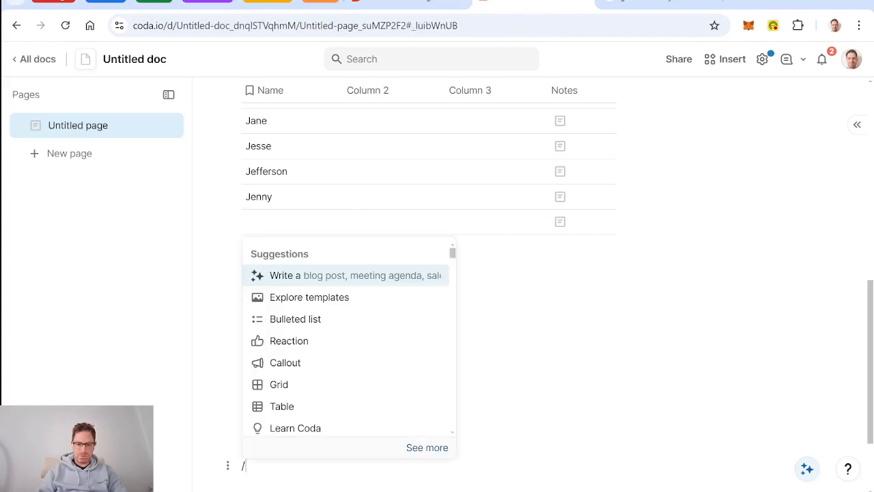
pyautogui.press('Down')
pyautogui.press('Down')
pyautogui.press('Down')
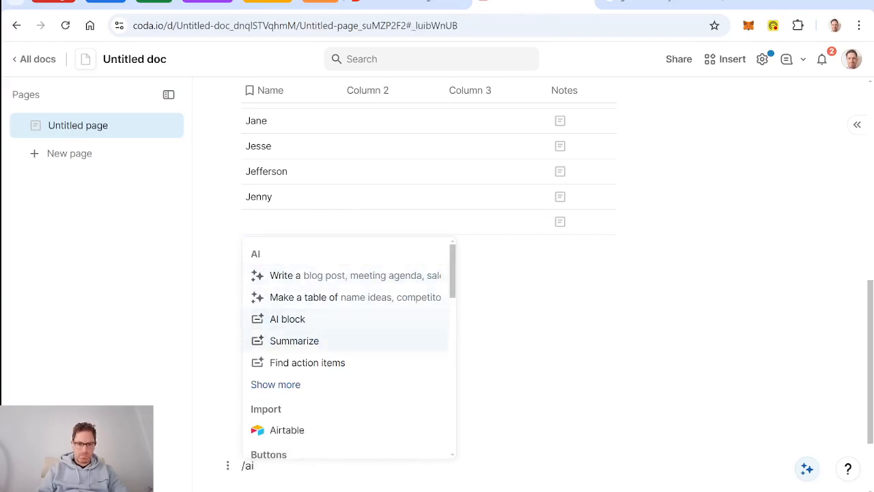
pyautogui.press('Up')
pyautogui.press('Up')
pyautogui.press('Up')
pyautogui.press('Return')
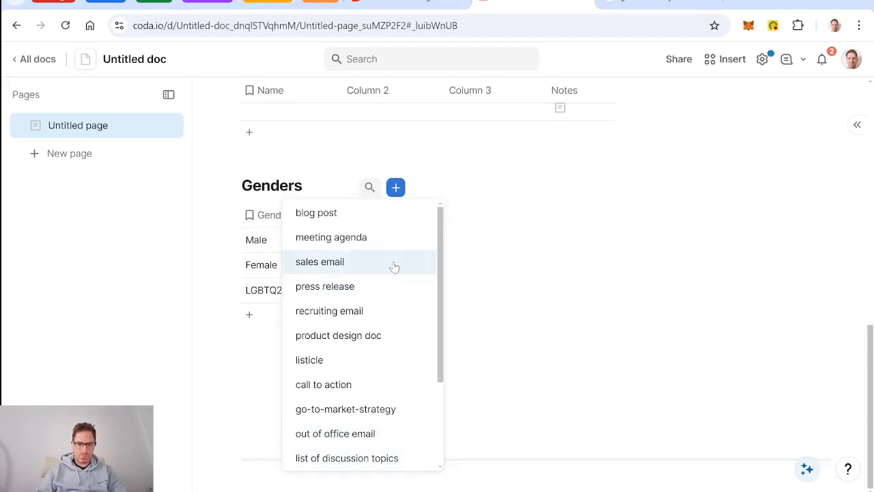
pyautogui.scroll(-3, 395, 267)
pyautogui.click(491, 351)
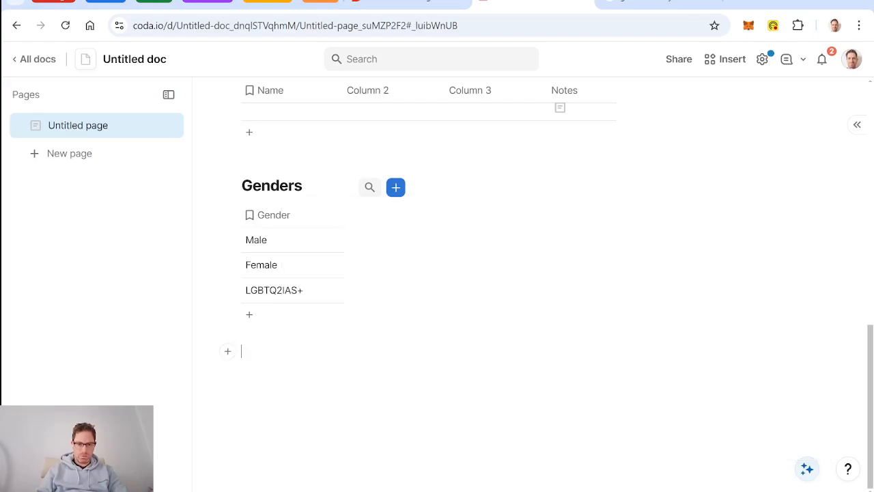
pyautogui.write('/ai')
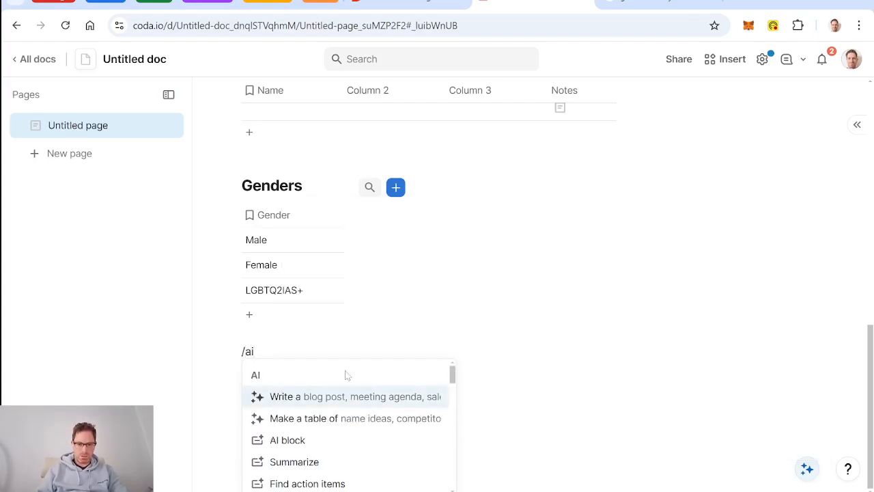
pyautogui.scroll(-3, 368, 380)
pyautogui.scroll(1, 368, 381)
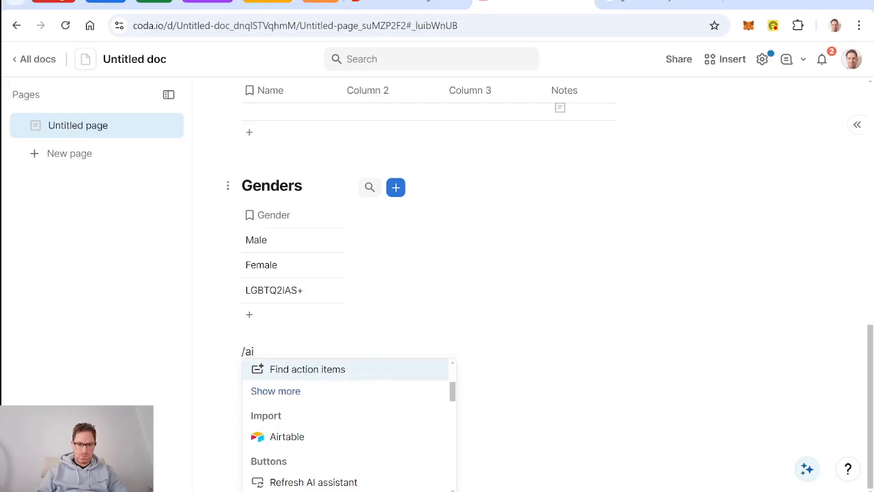
pyautogui.click(437, 273)
pyautogui.click(255, 351)
pyautogui.press('BackSpace')
pyautogui.press('BackSpace')
pyautogui.press('BackSpace')
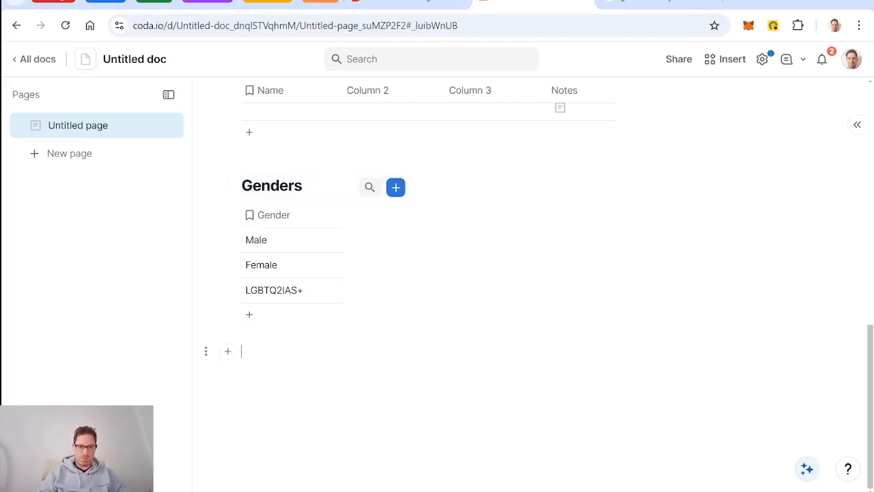
# - Ask the AI assistant to give male and female names starting with J
pyautogui.click(807, 470)
pyautogui.write('give me a list of male an')
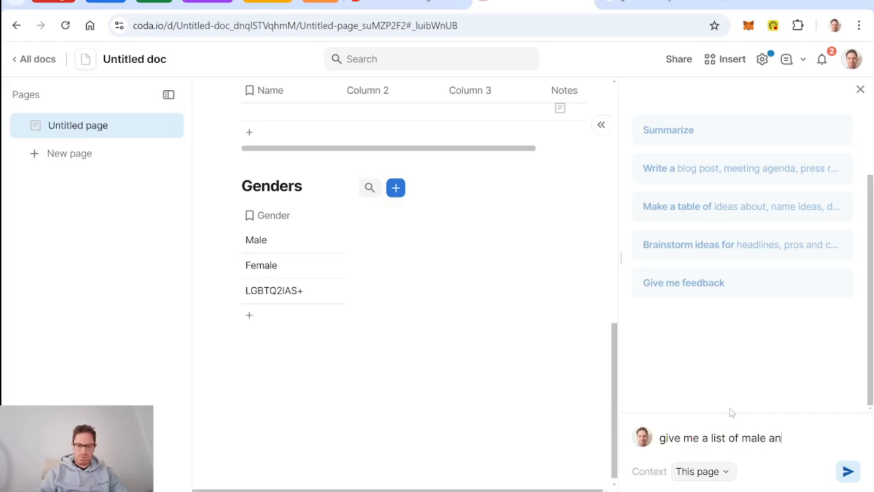
pyautogui.write('male names starting with J')
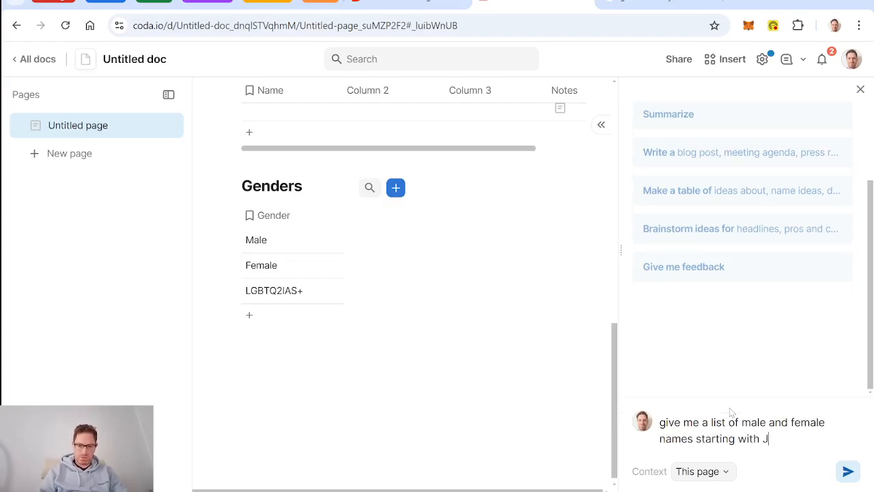
pyautogui.press('Return')
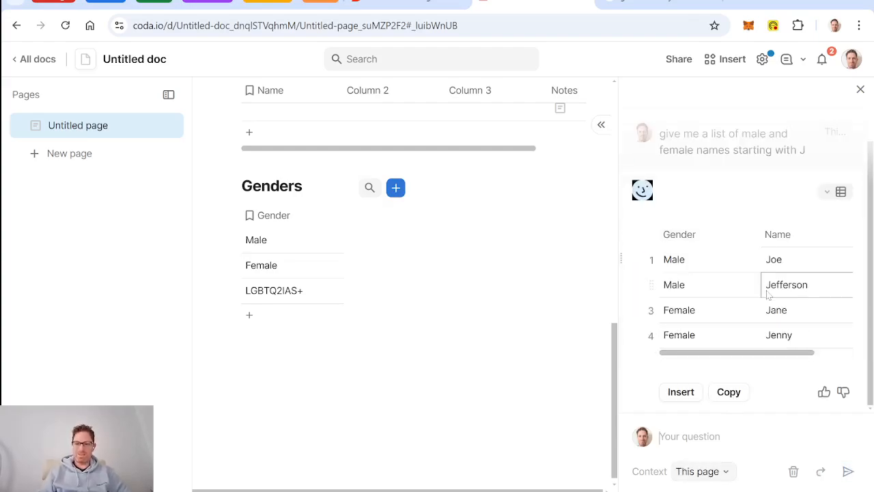
pyautogui.scroll(3, 381, 335)
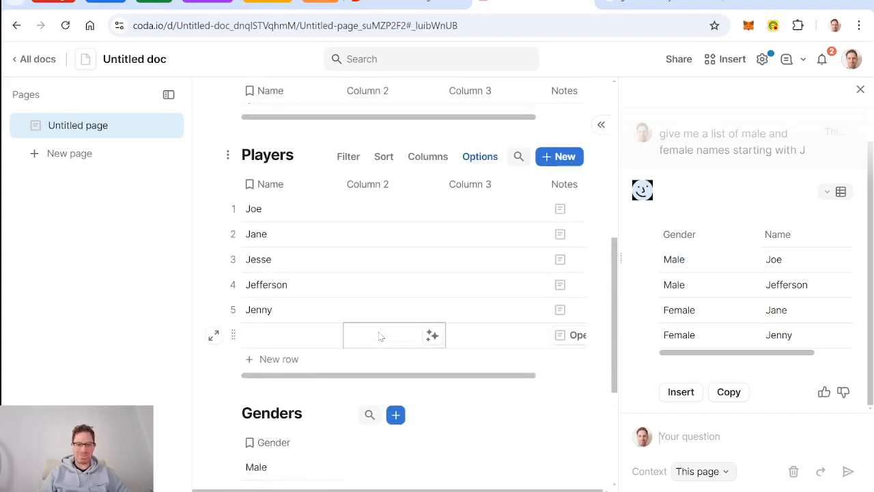
pyautogui.scroll(-5, 381, 336)
# - Search Google for 'male and femal names starting with J' and select the snippet's names
pyautogui.click(645, 5)
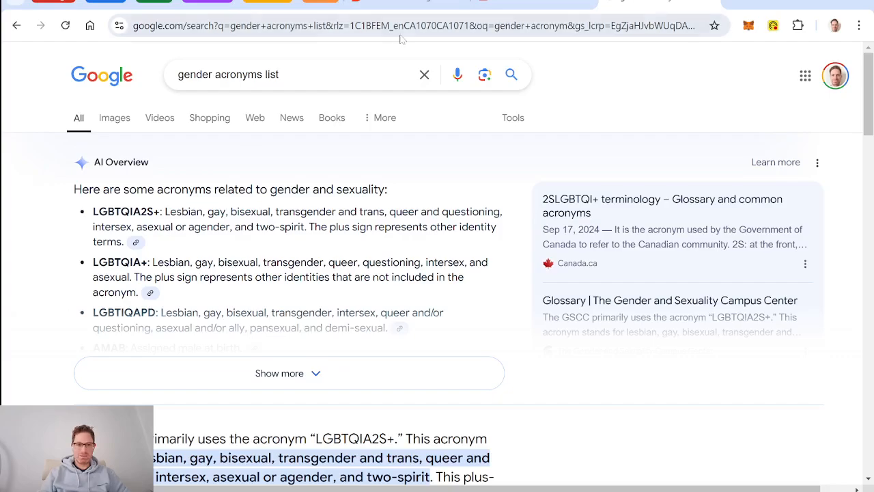
pyautogui.moveTo(281, 75); pyautogui.dragTo(130, 90)
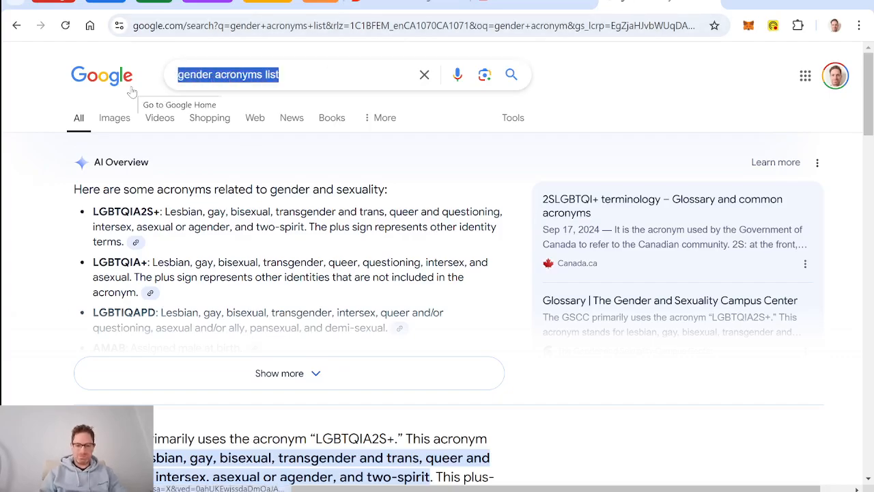
pyautogui.write('male and ')
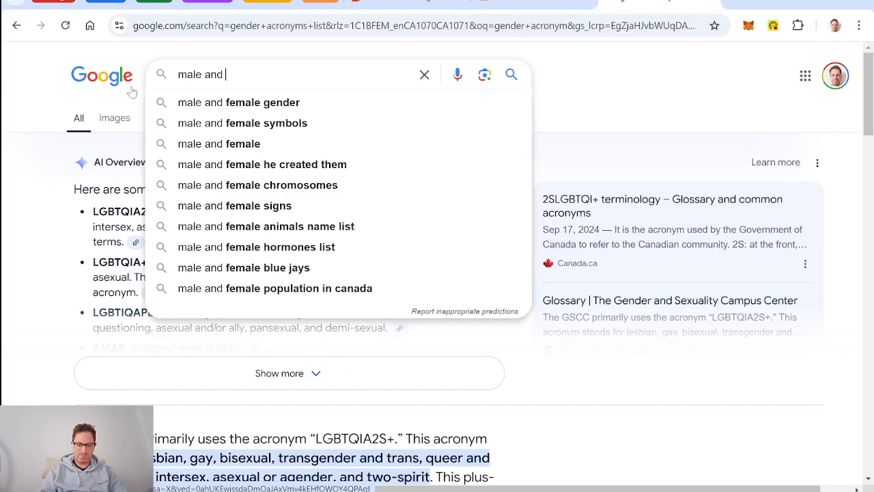
pyautogui.write('femal names startin')
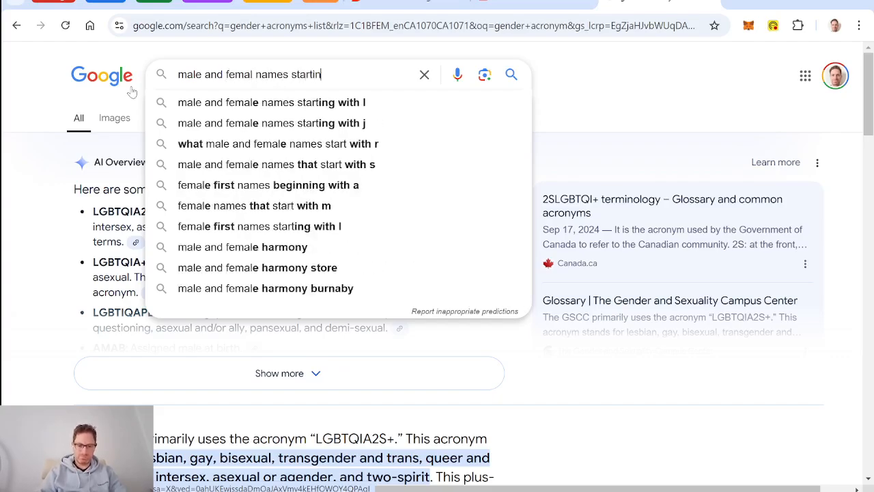
pyautogui.write('g with J')
pyautogui.press('Return')
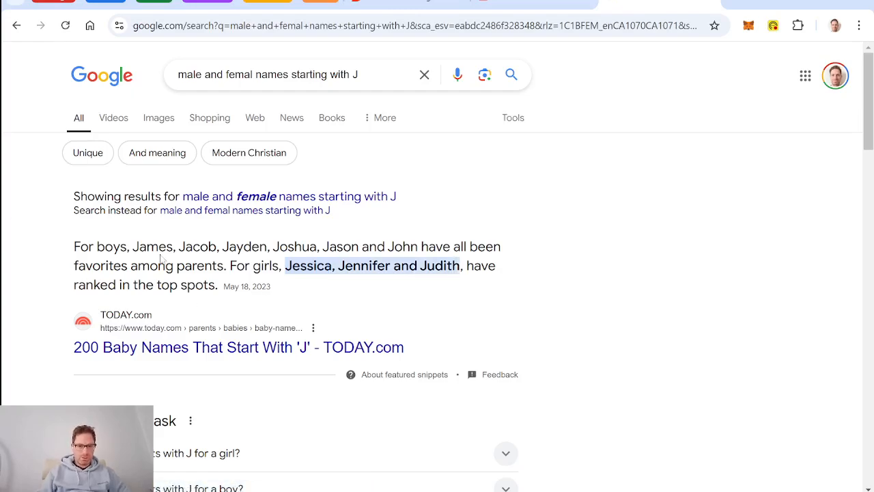
pyautogui.moveTo(132, 246); pyautogui.dragTo(465, 268)
pyautogui.hotkey('ctrl', 'c')
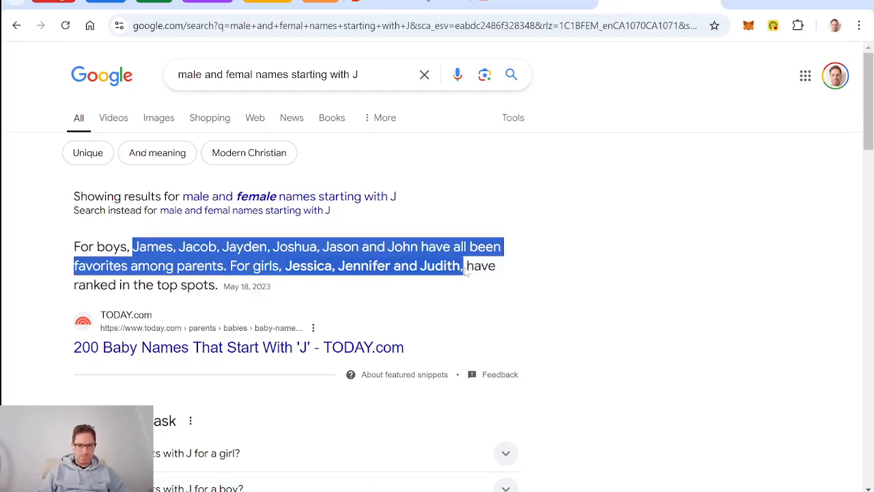
pyautogui.click(527, 19)
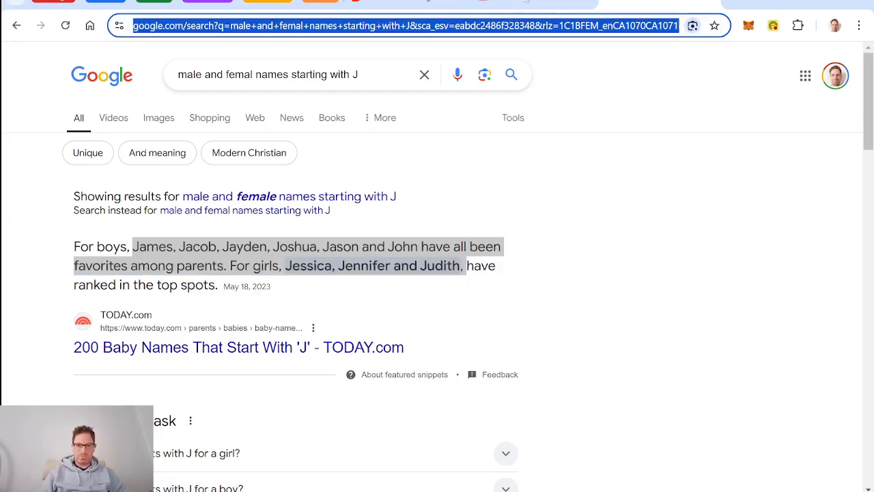
pyautogui.click(532, 3)
# - Paste the list of J names on an empty line below the Players table
pyautogui.scroll(3, 439, 322)
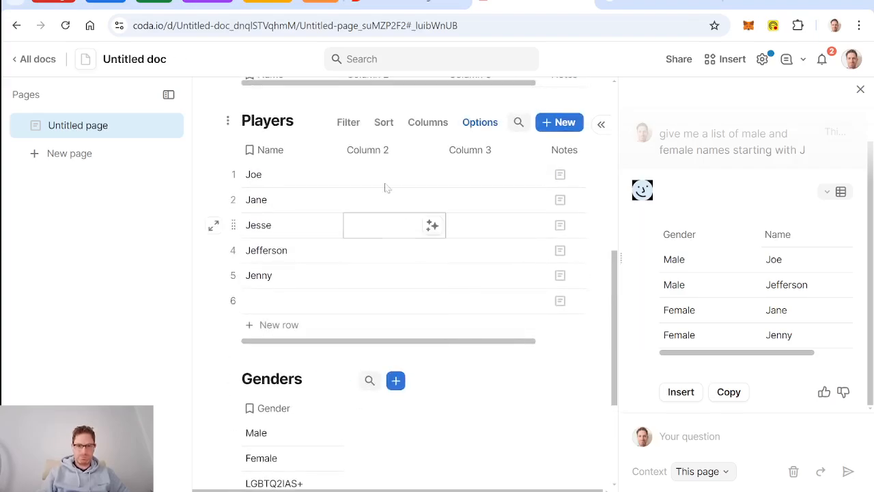
pyautogui.click(304, 361)
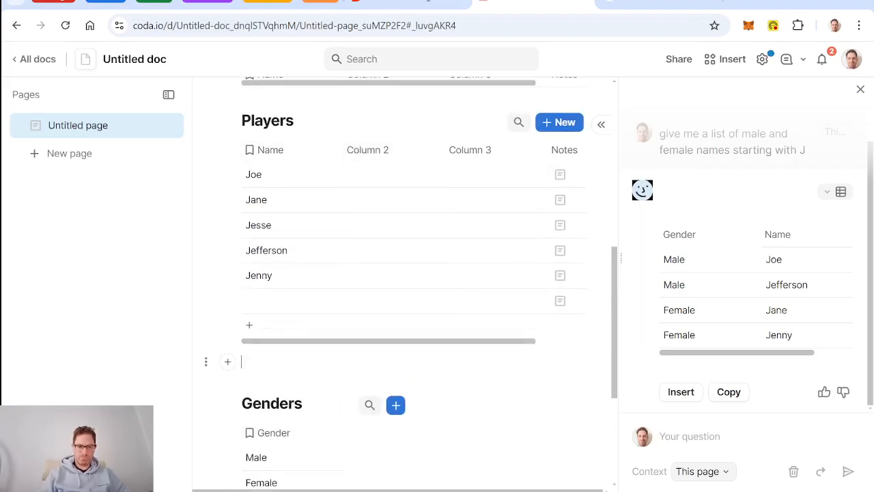
pyautogui.hotkey('ctrl', 'v')
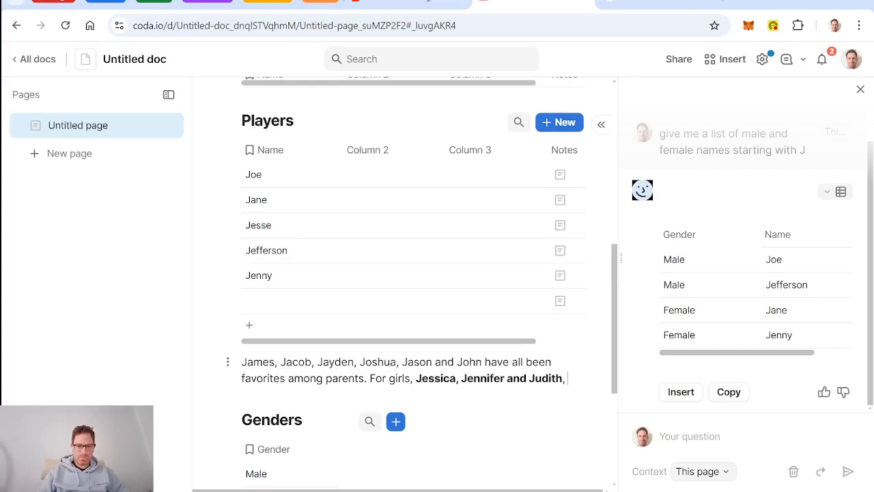
# - Add James, Jacob, Joshua, Jessica and Jennifer as new Players rows
pyautogui.click(268, 301)
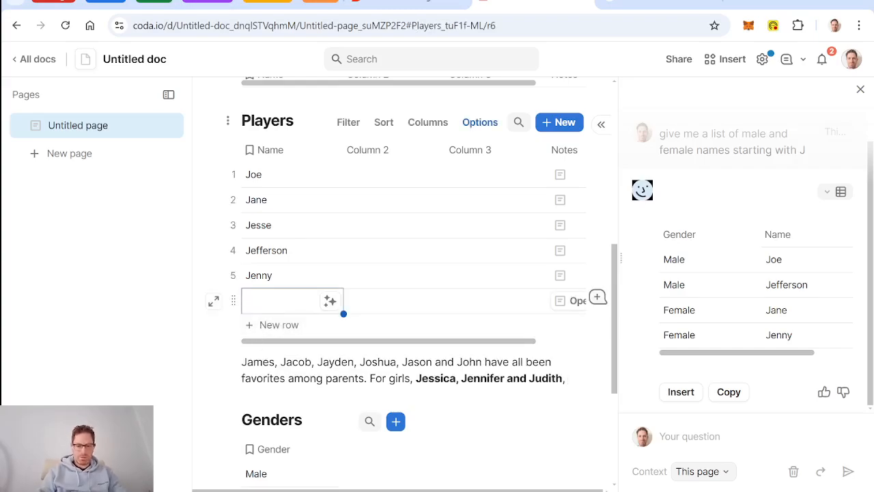
pyautogui.write('JamesJ')
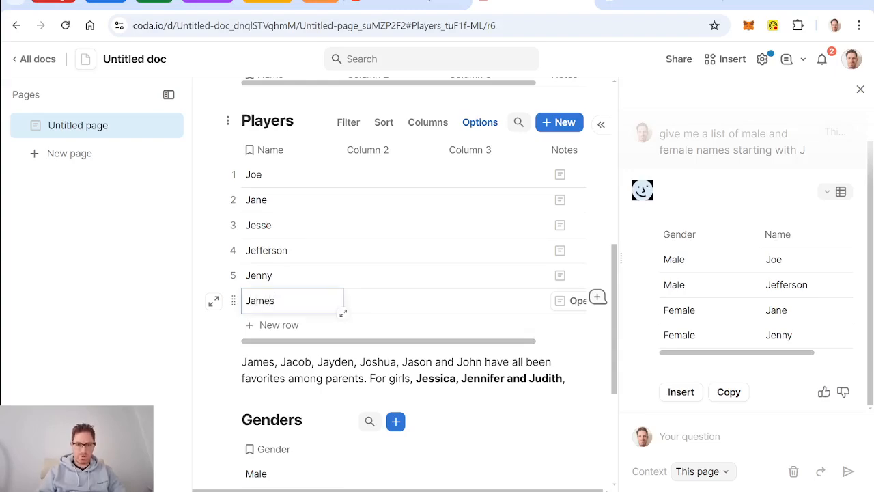
pyautogui.press('Return')
pyautogui.press('Return')
pyautogui.write('Jacob')
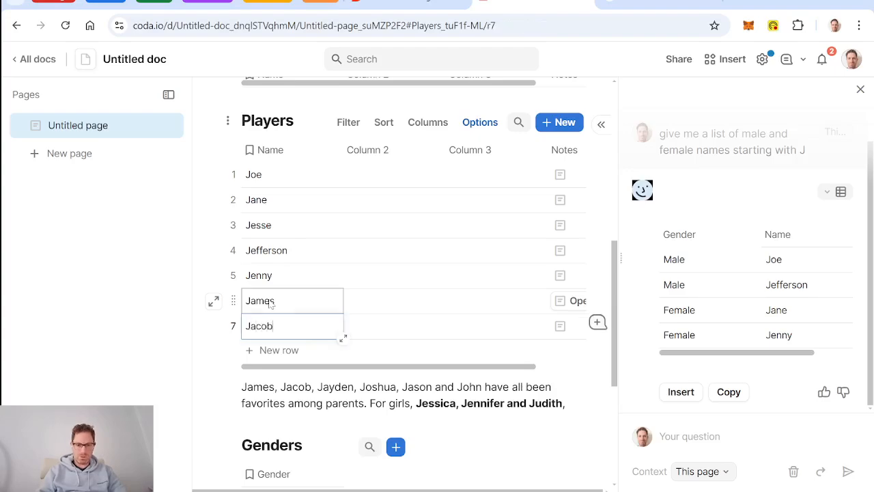
pyautogui.press('Return')
pyautogui.press('Return')
pyautogui.write('Jos')
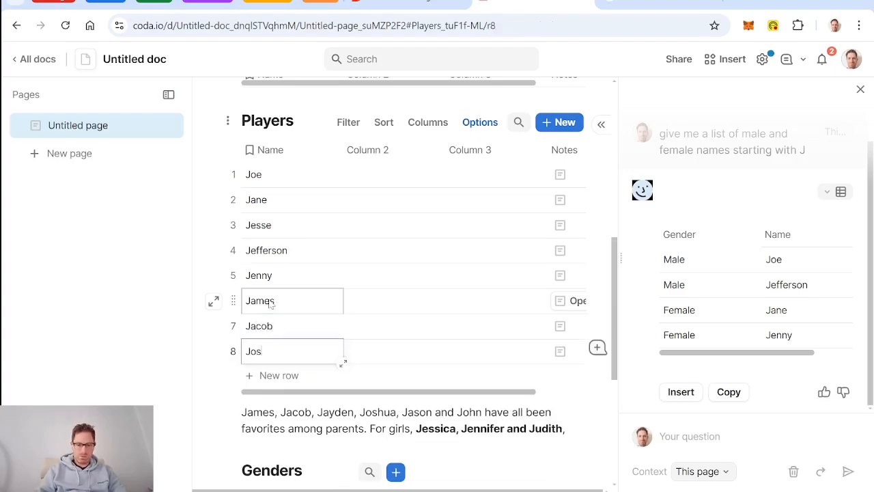
pyautogui.write('hua')
pyautogui.press('Return')
pyautogui.press('Return')
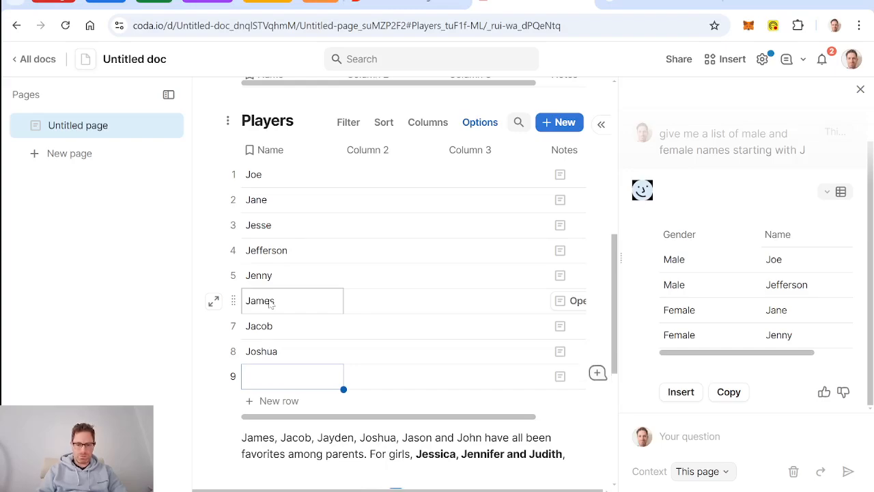
pyautogui.write('Jessica')
pyautogui.press('Return')
pyautogui.press('Return')
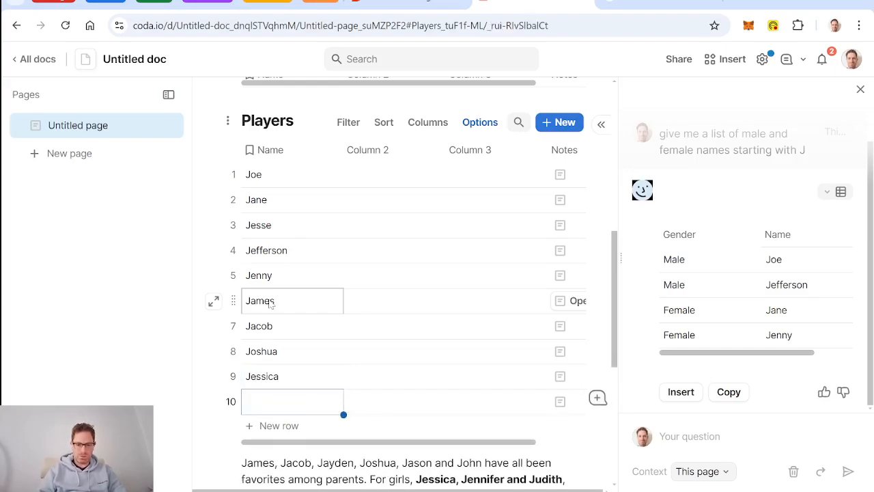
pyautogui.write('Jennifer')
pyautogui.press('Return')
pyautogui.press('Return')
# - Add Judith, delete the spare Players columns and add an Email column
pyautogui.write('Judith')
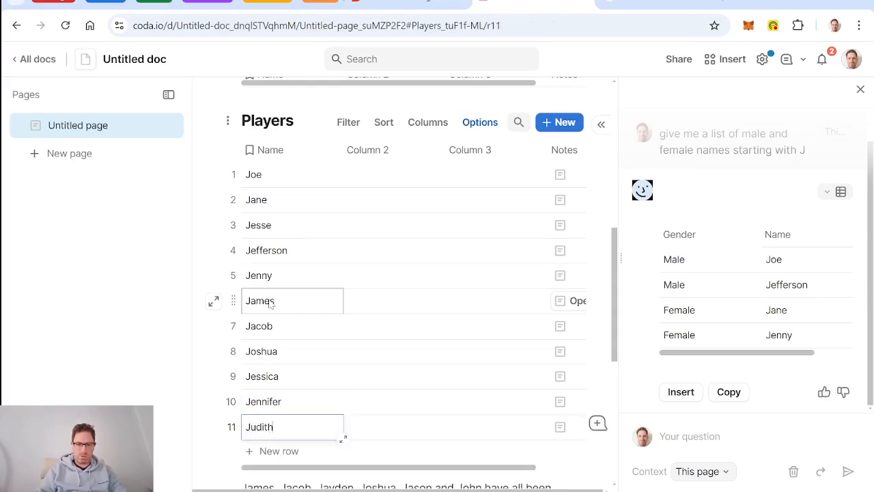
pyautogui.click(378, 150)
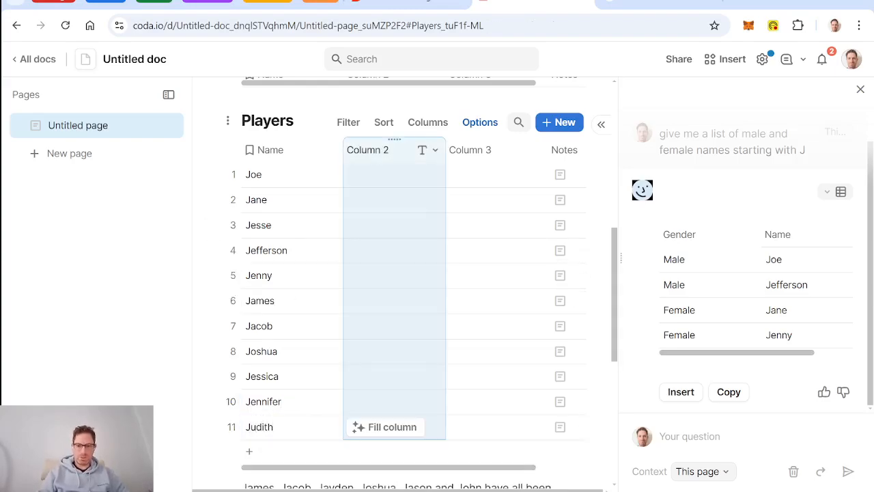
pyautogui.press('Delete')
pyautogui.press('Delete')
pyautogui.press('Delete')
pyautogui.click(362, 150)
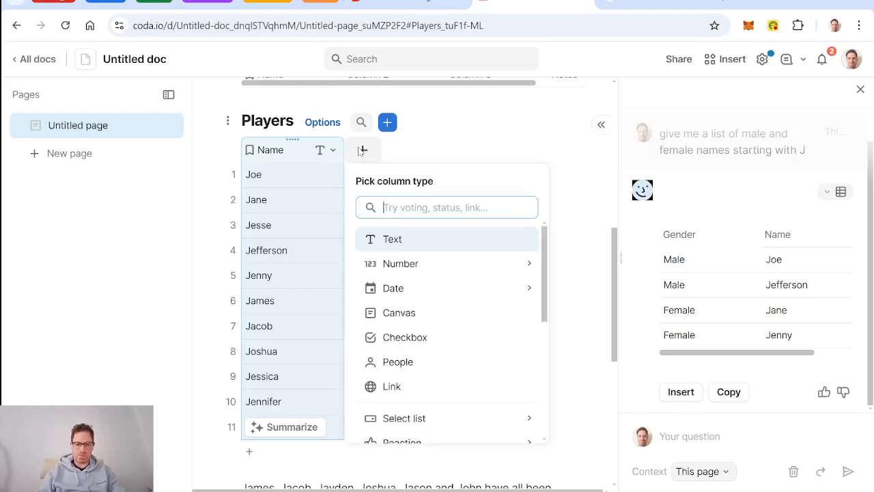
pyautogui.write('ema')
pyautogui.press('Return')
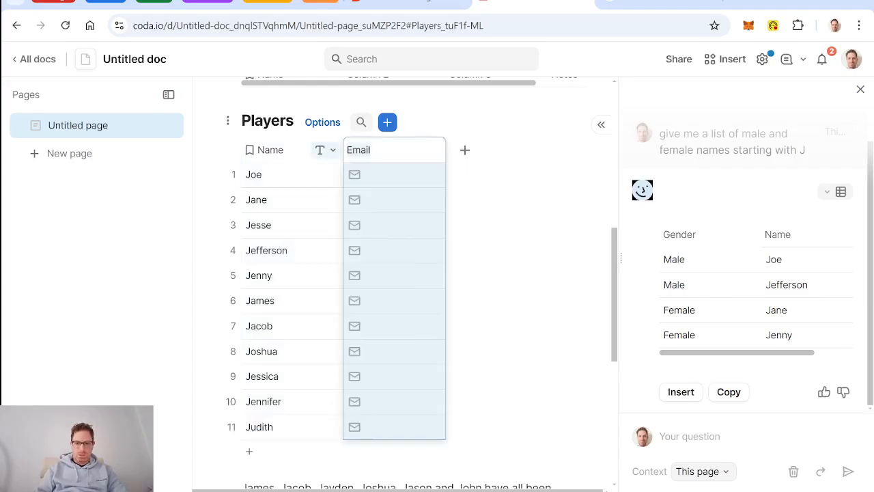
# - Enter e-mail addresses in the Email cells for Joe and Jane
pyautogui.click(396, 179)
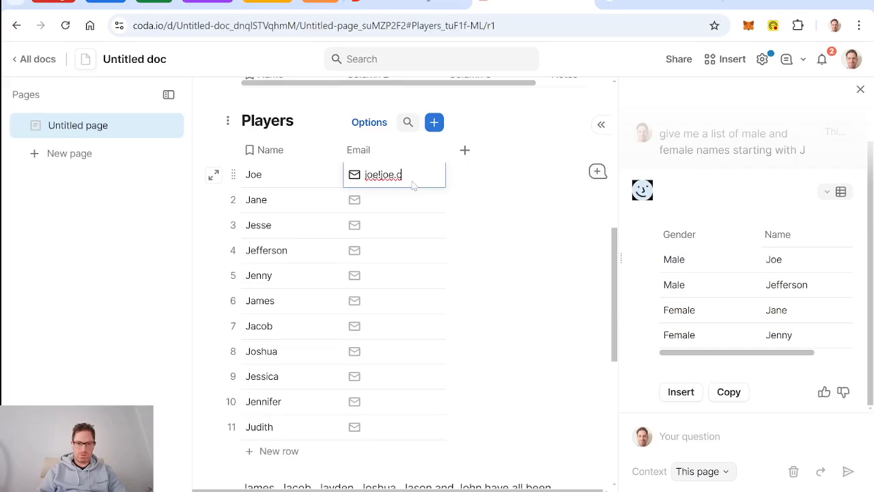
pyautogui.press('BackSpace')
pyautogui.press('BackSpace')
pyautogui.press('BackSpace')
pyautogui.press('BackSpace')
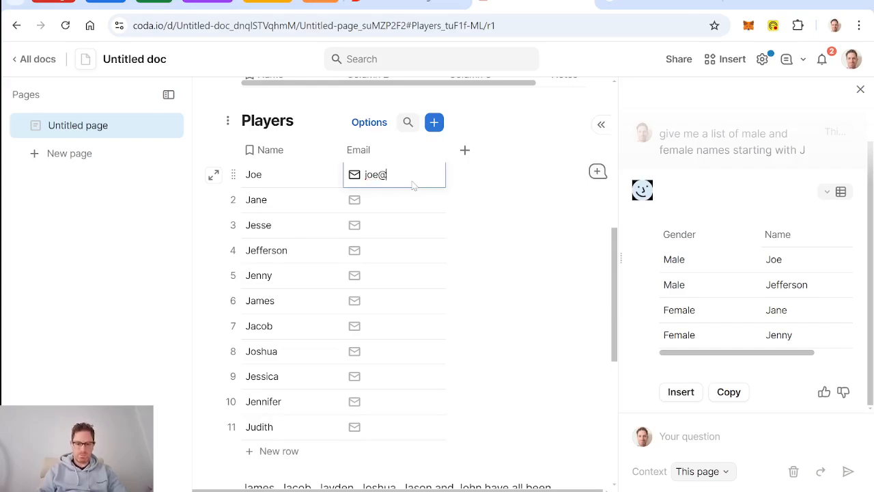
pyautogui.write('com')
pyautogui.press('Return')
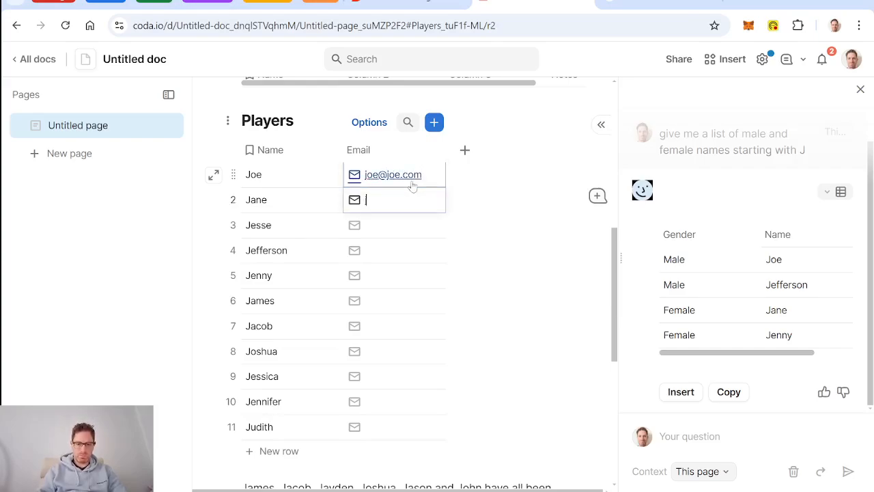
pyautogui.write('jane@jane.com')
# - Add a column linked to the Genders table to the Players table
pyautogui.click(467, 155)
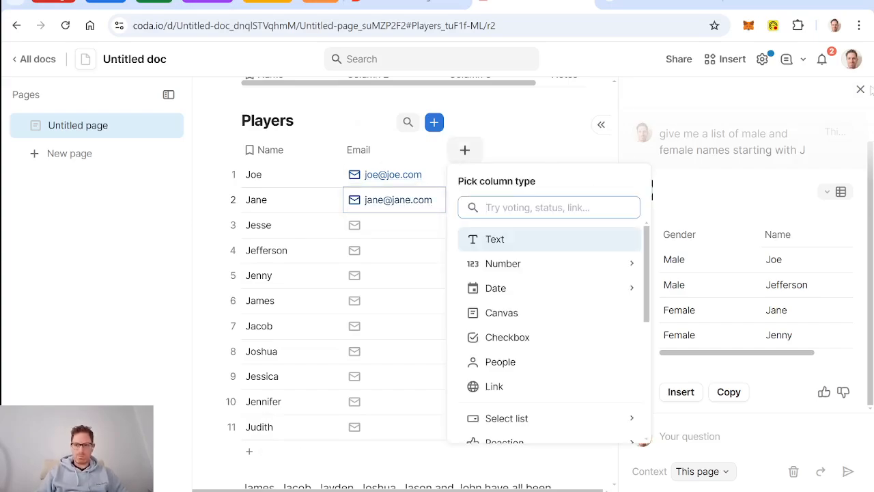
pyautogui.click(861, 93)
pyautogui.click(474, 155)
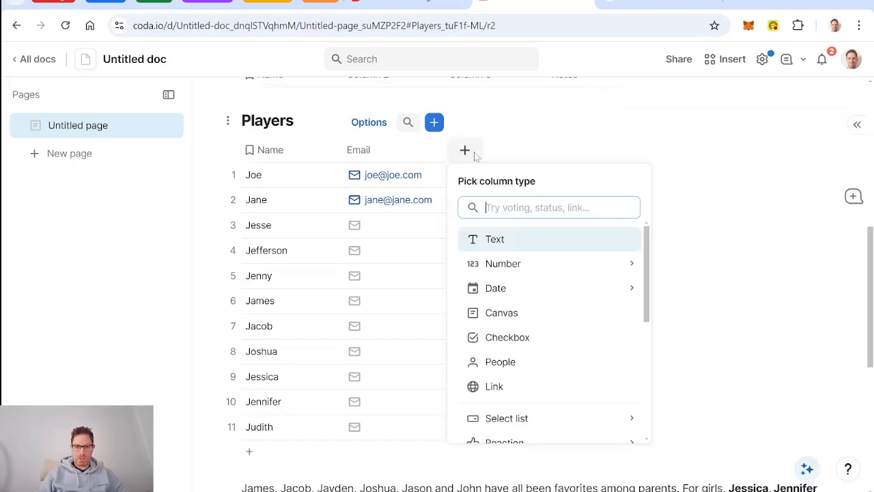
pyautogui.write('gene')
pyautogui.press('BackSpace')
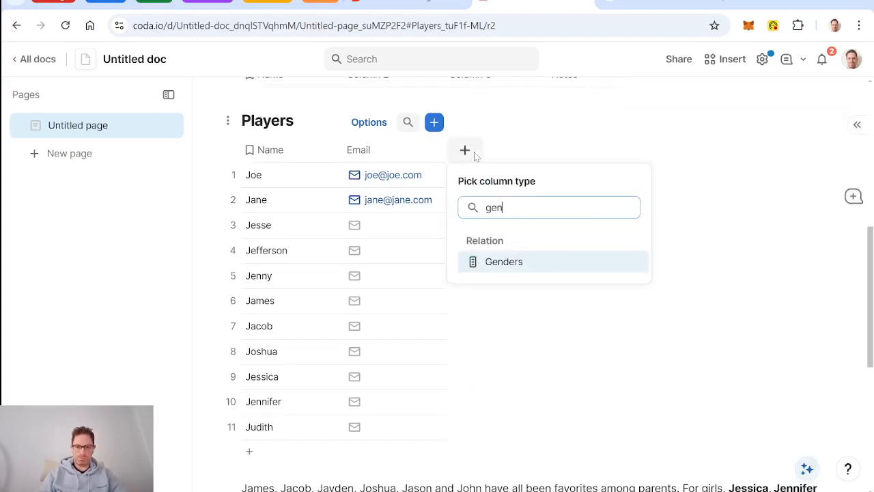
pyautogui.click(514, 265)
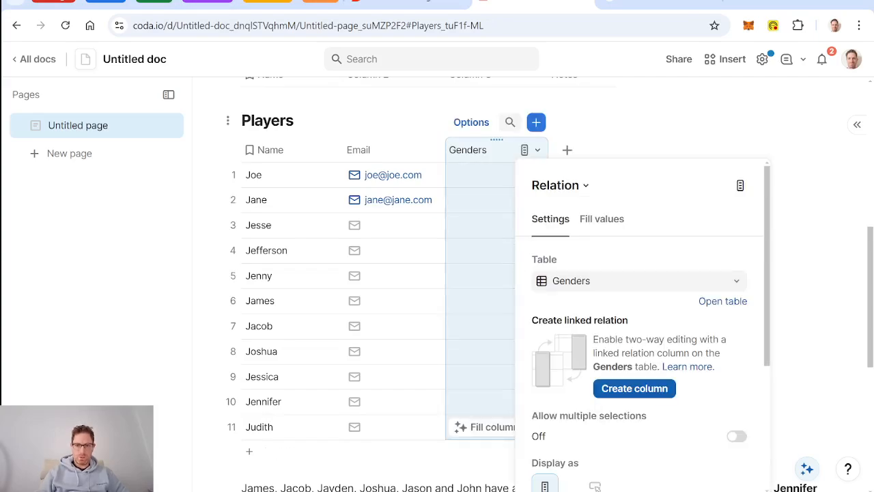
pyautogui.scroll(-2, 690, 400)
pyautogui.scroll(2, 690, 400)
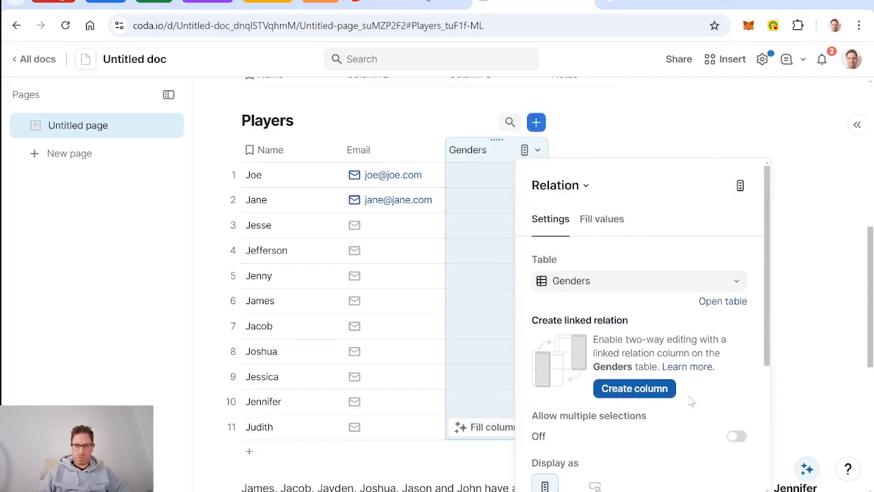
pyautogui.click(481, 176)
# - Set the first six players' genders: Male, Female, Male, Male, Female, Male
pyautogui.click(533, 175)
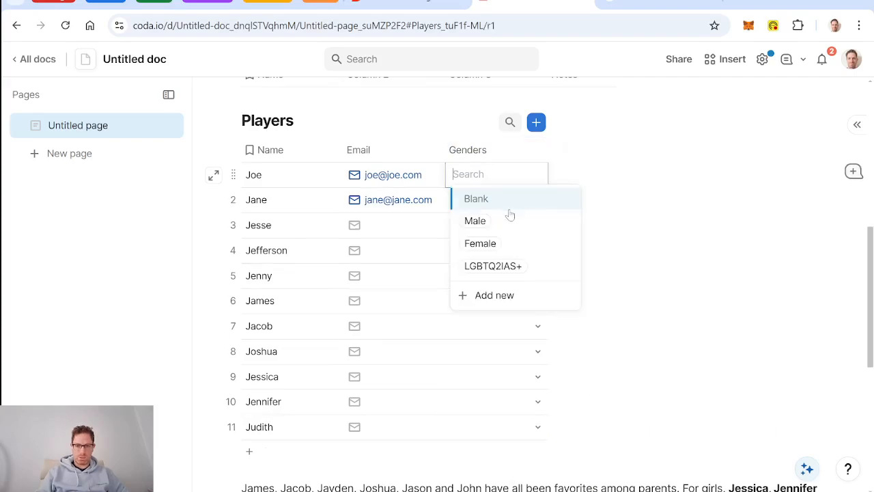
pyautogui.click(510, 227)
pyautogui.click(538, 205)
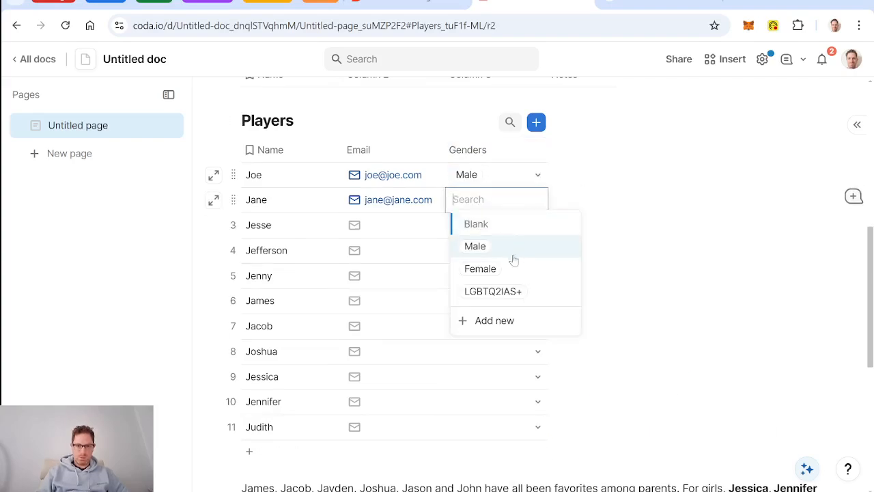
pyautogui.click(513, 270)
pyautogui.click(538, 225)
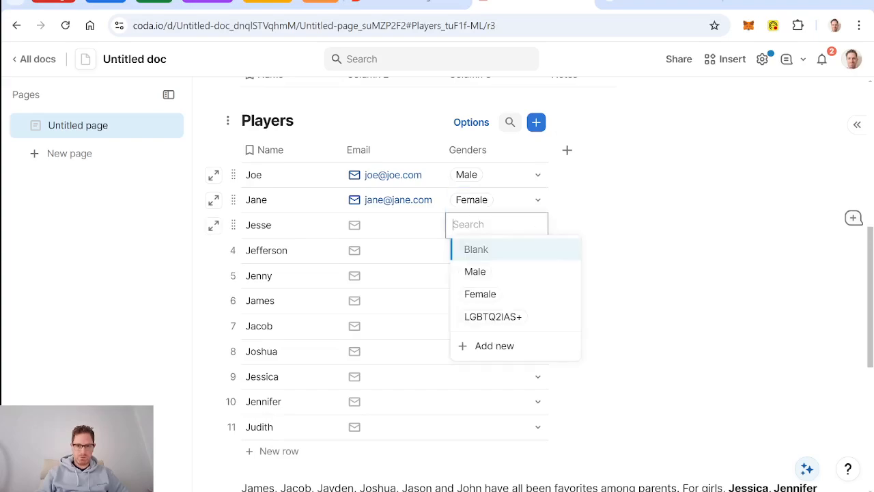
pyautogui.click(523, 276)
pyautogui.click(523, 257)
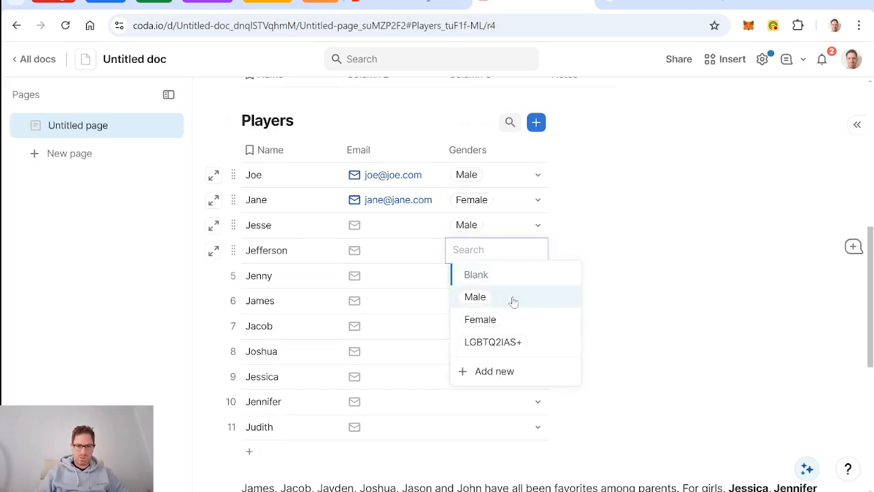
pyautogui.click(513, 298)
pyautogui.click(523, 276)
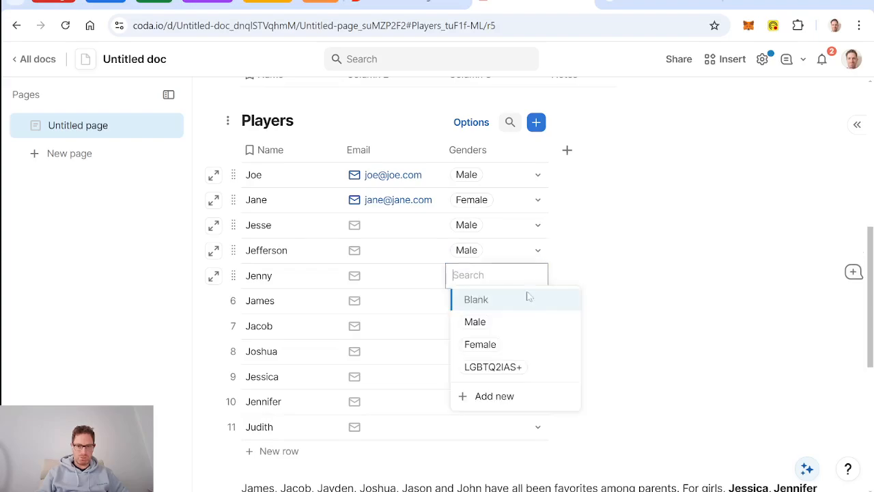
pyautogui.click(517, 344)
pyautogui.click(539, 302)
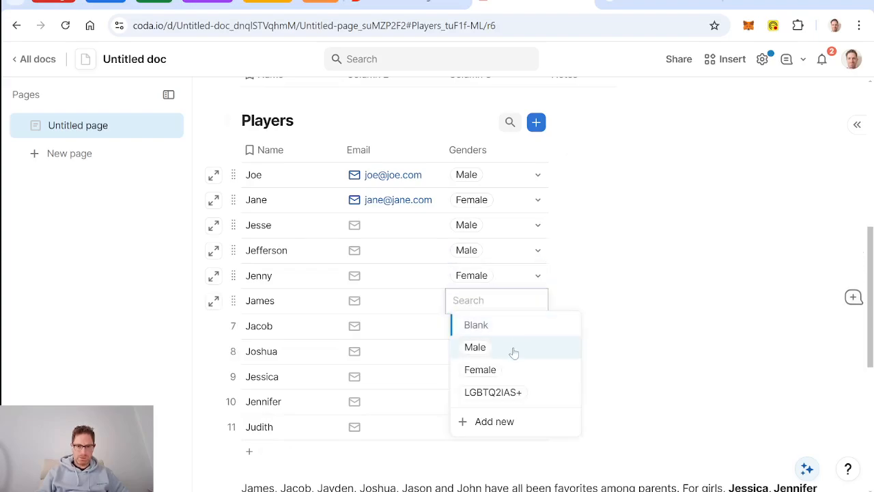
pyautogui.click(513, 349)
# - Set the remaining five players' genders: Male, Male, Female, Female, Female
pyautogui.click(528, 338)
pyautogui.click(530, 335)
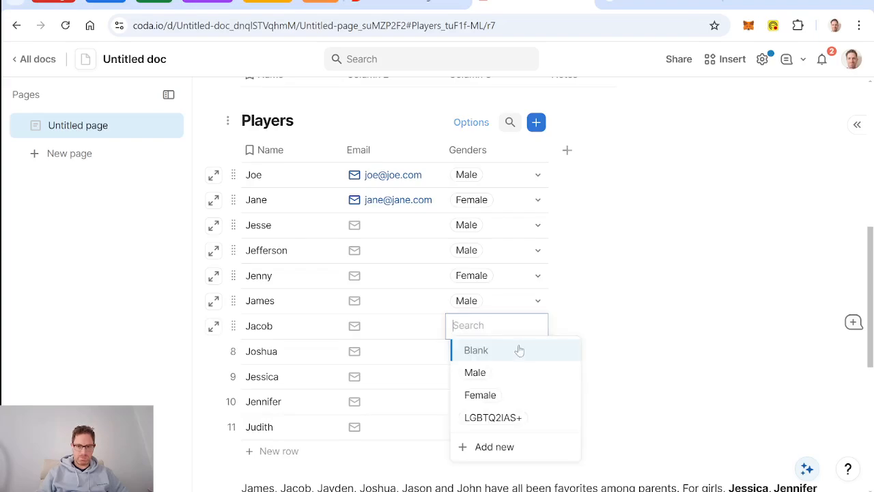
pyautogui.click(517, 375)
pyautogui.click(517, 351)
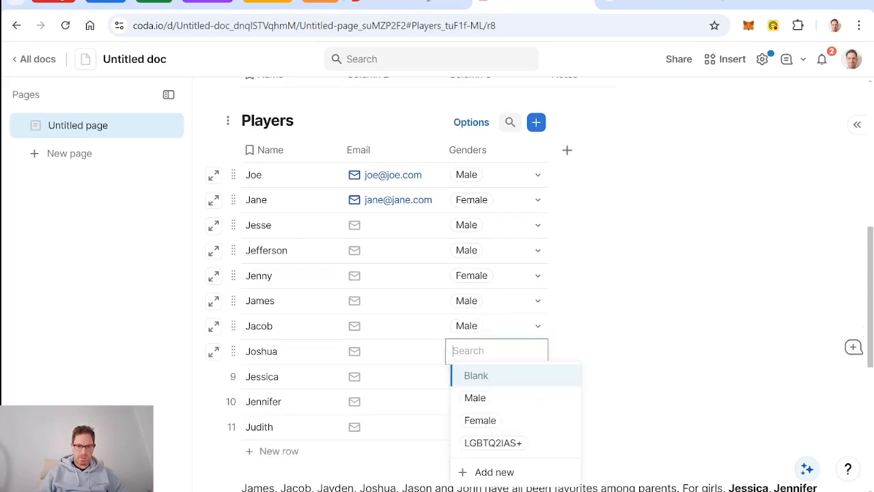
pyautogui.click(517, 398)
pyautogui.click(519, 376)
pyautogui.click(518, 377)
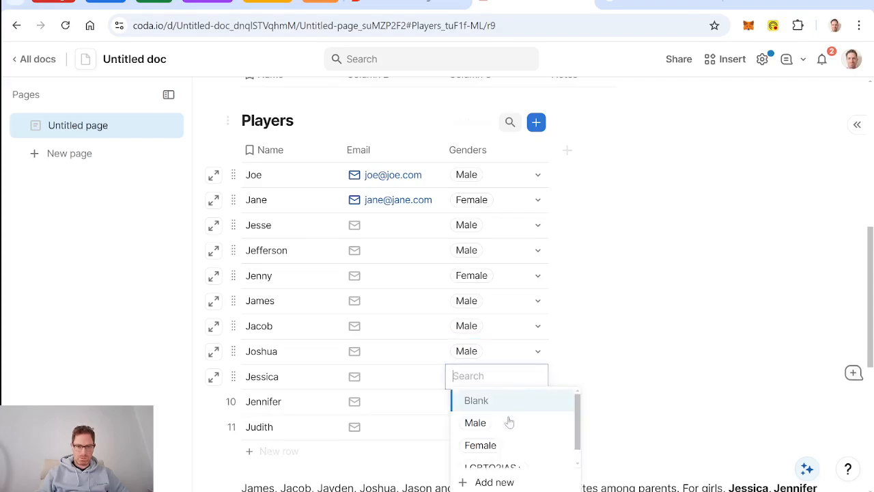
pyautogui.click(508, 446)
pyautogui.click(513, 403)
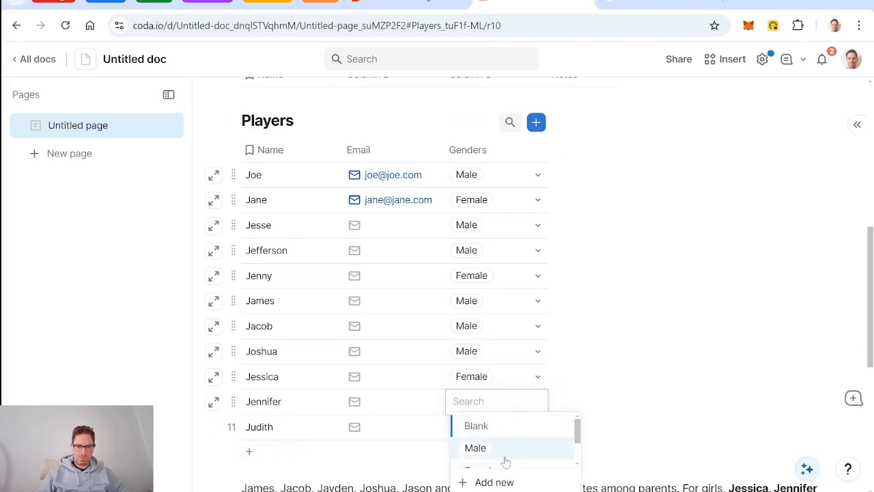
pyautogui.scroll(-1, 506, 462)
pyautogui.click(508, 430)
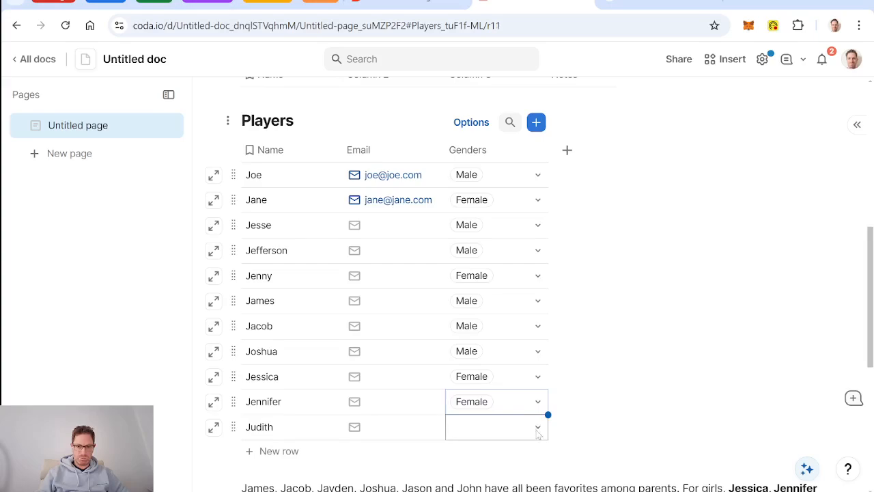
pyautogui.click(538, 430)
pyautogui.scroll(-1, 517, 450)
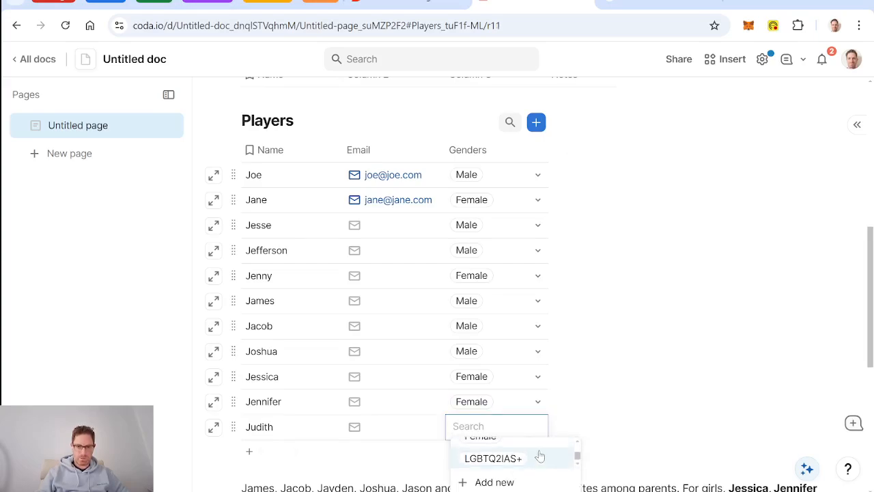
pyautogui.scroll(1, 539, 456)
pyautogui.click(531, 445)
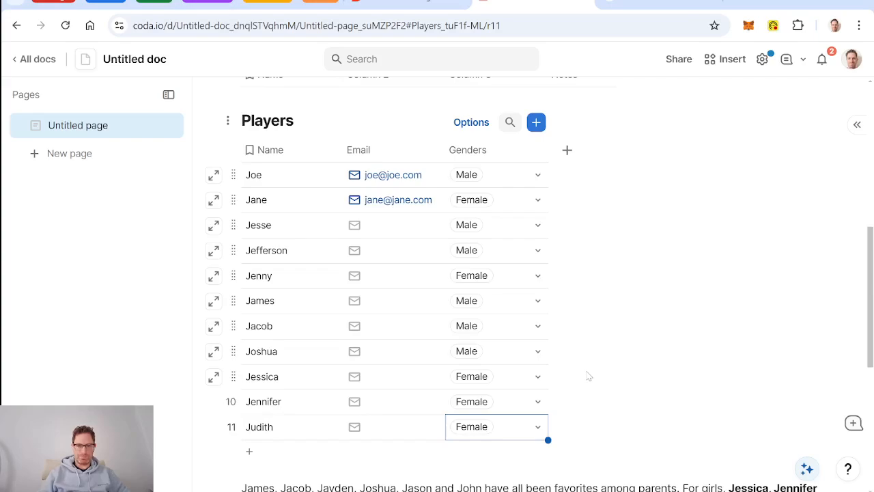
# - Delete the sixth player's row from the Players table
pyautogui.scroll(1, 589, 375)
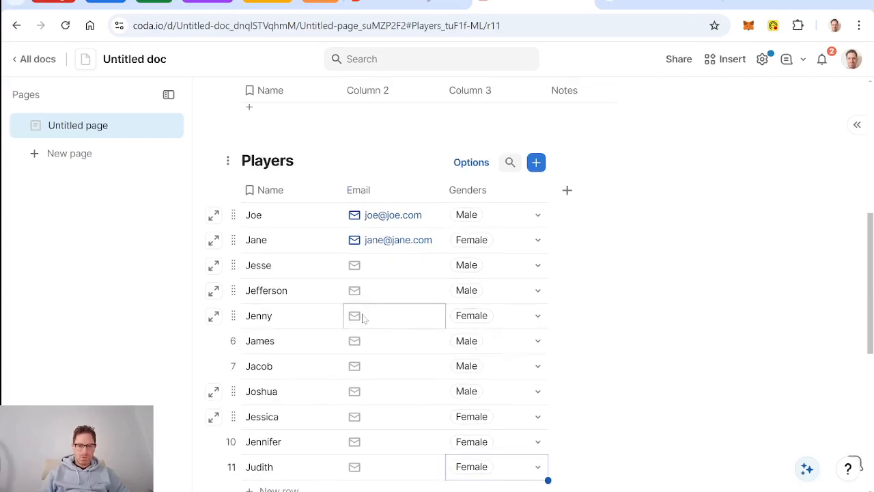
pyautogui.click(233, 291)
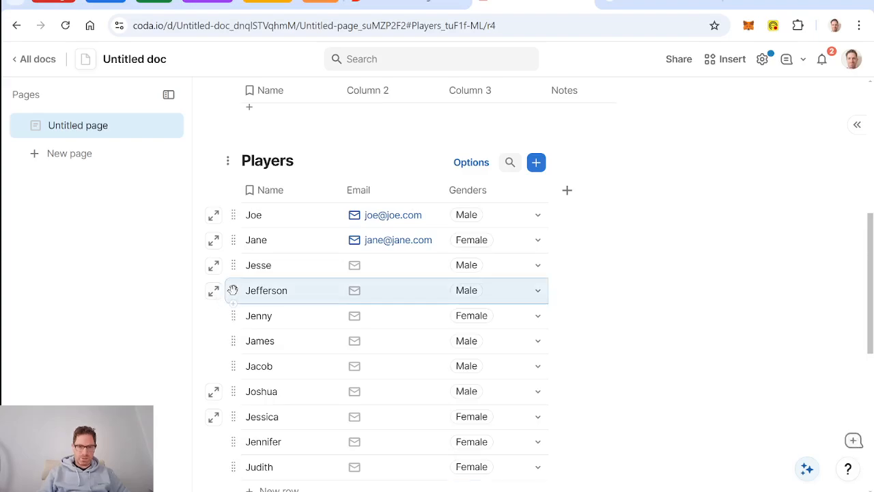
pyautogui.click(234, 340)
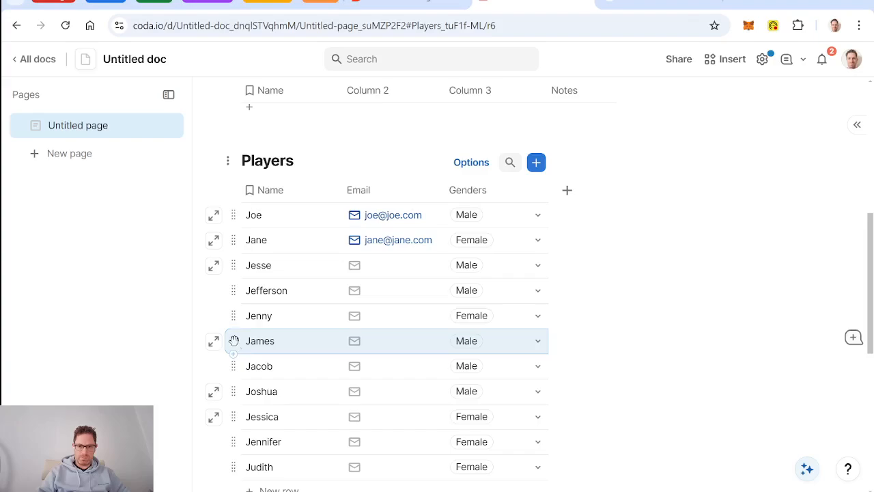
pyautogui.press('Delete')
pyautogui.scroll(6, 359, 363)
pyautogui.scroll(-1, 360, 363)
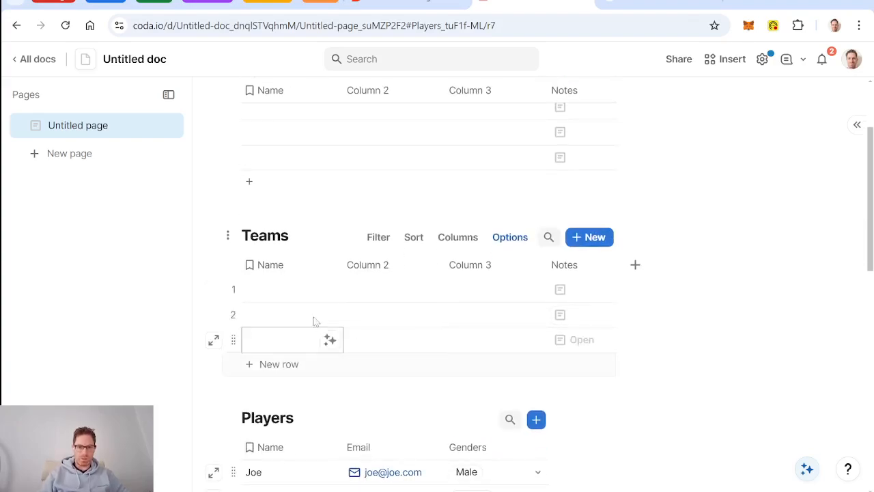
# - Rename the Teams Name column to Team Name
pyautogui.doubleClick(278, 270)
pyautogui.write('Ta')
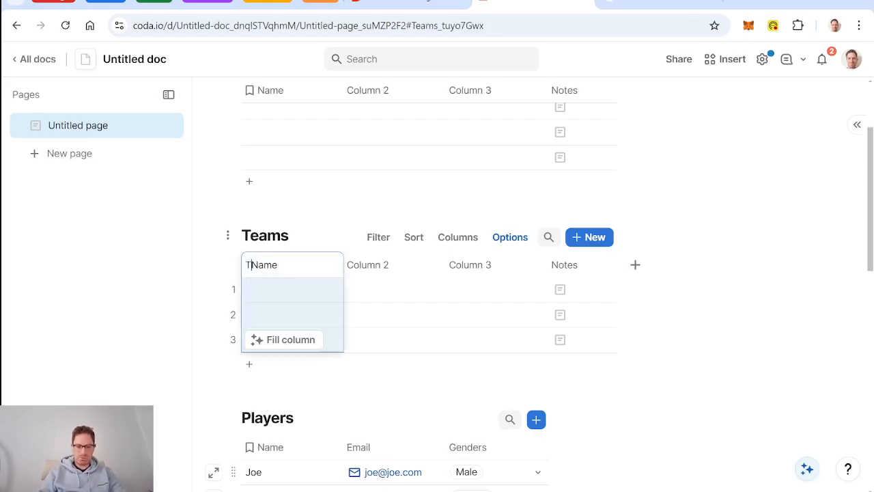
pyautogui.write('am')
pyautogui.press('Tab')
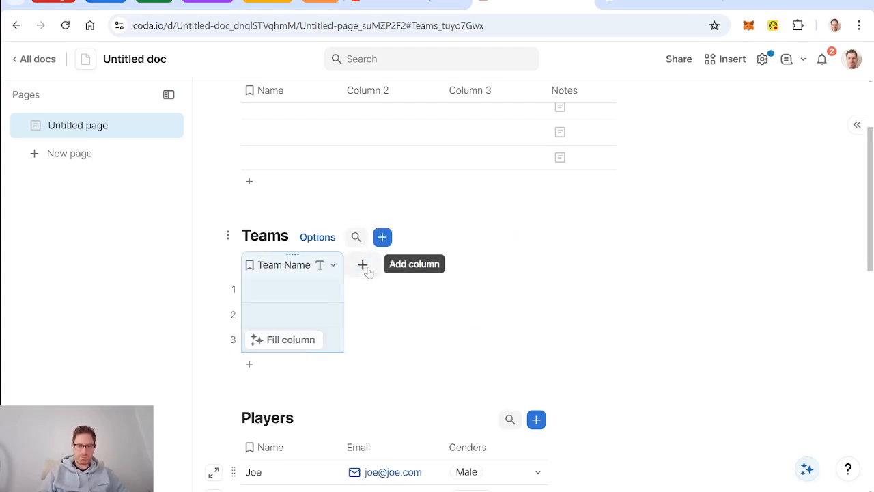
# - Add a column linked to the Players table and name it Player 1
pyautogui.click(366, 269)
pyautogui.write('play')
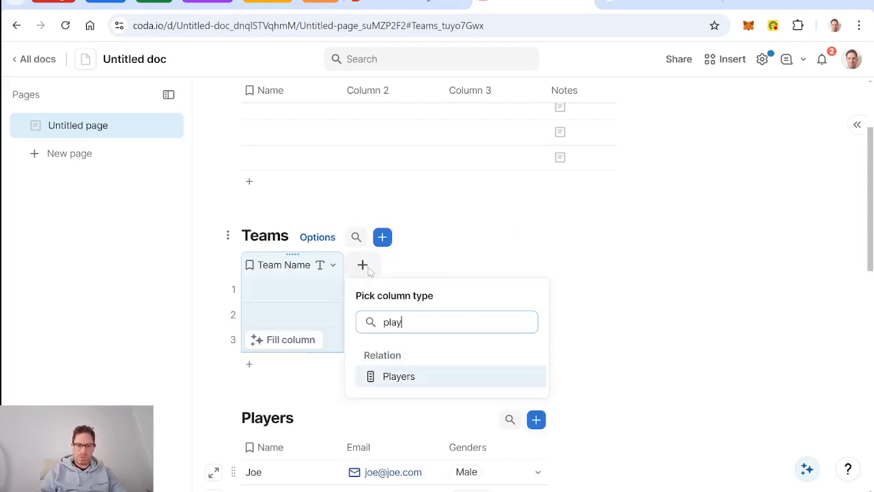
pyautogui.press('Return')
pyautogui.press('Escape')
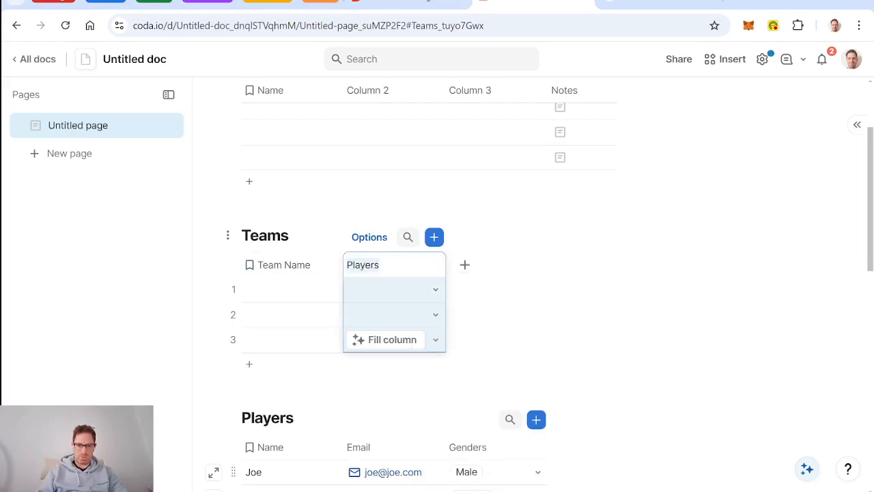
pyautogui.doubleClick(370, 271)
pyautogui.write('Pla')
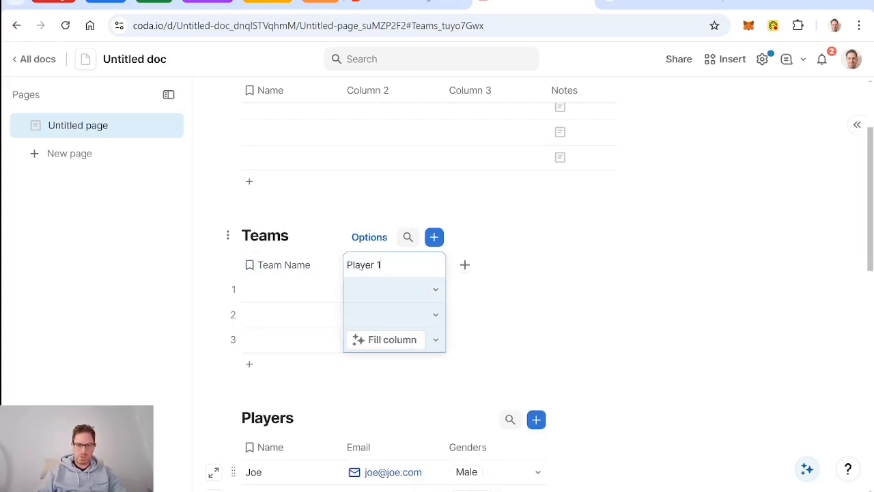
pyautogui.click(466, 266)
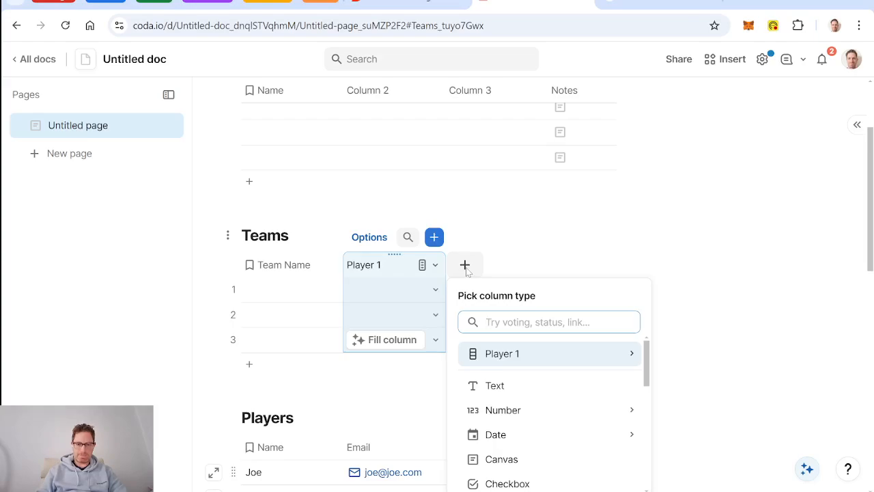
# - Add a Genders-linked Gender column and move it between Team Name and Player 1
pyautogui.click(327, 268)
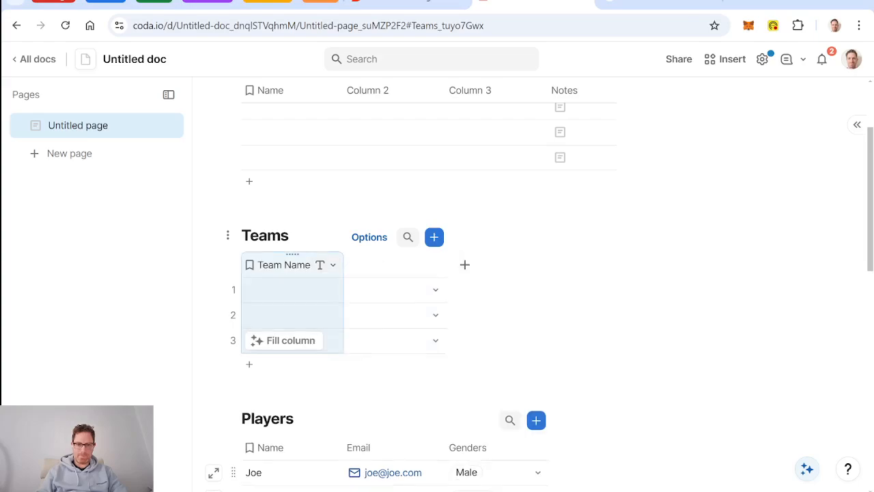
pyautogui.click(464, 266)
pyautogui.write('gen')
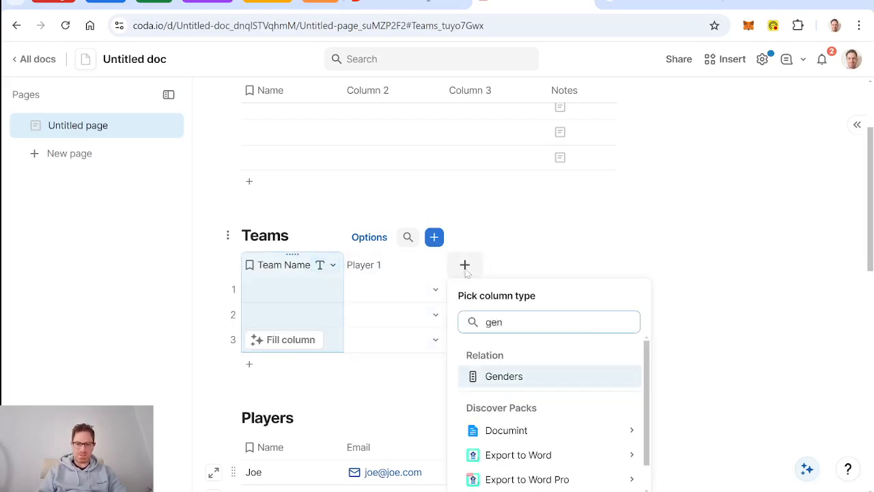
pyautogui.press('Return')
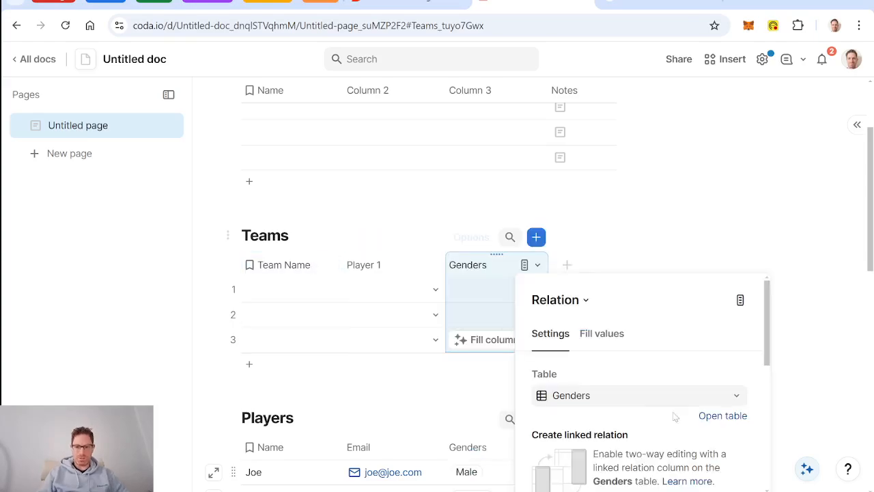
pyautogui.scroll(-2, 680, 393)
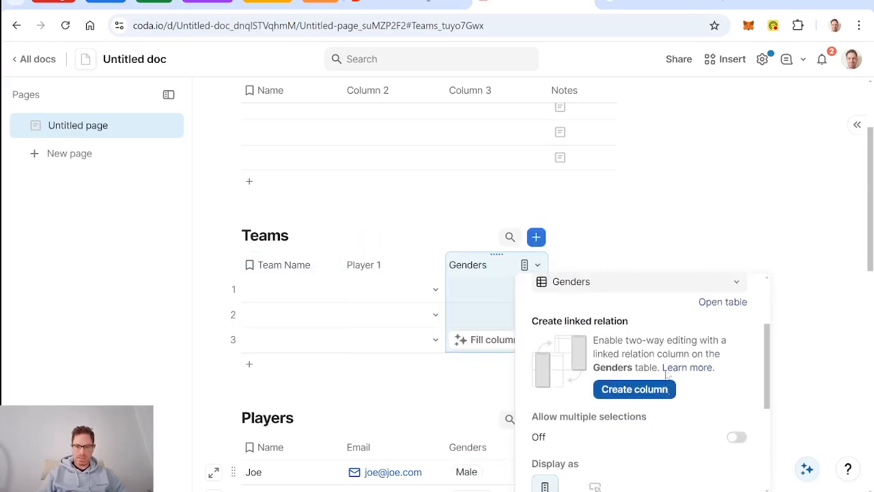
pyautogui.scroll(1, 667, 375)
pyautogui.scroll(-2, 666, 373)
pyautogui.scroll(3, 666, 373)
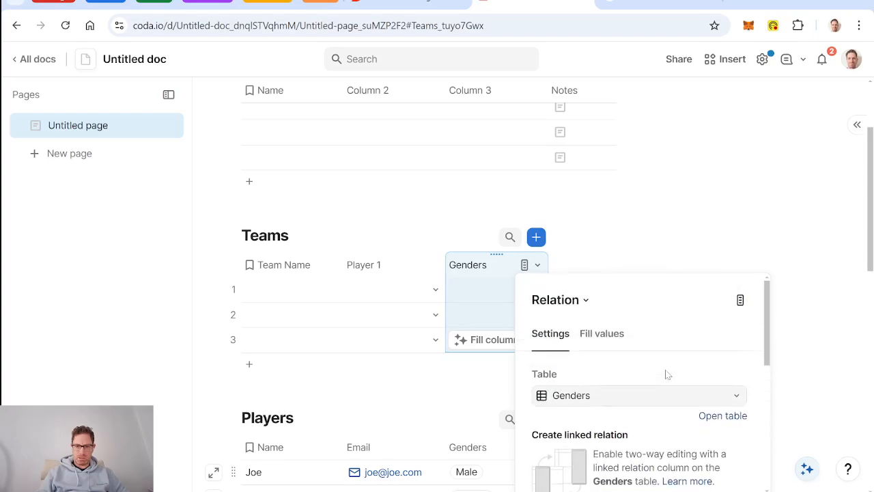
pyautogui.press('Escape')
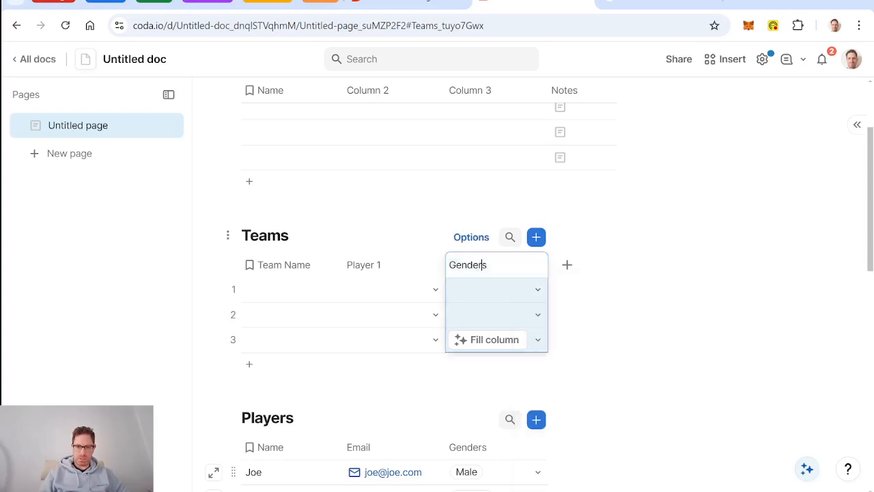
pyautogui.click(388, 269)
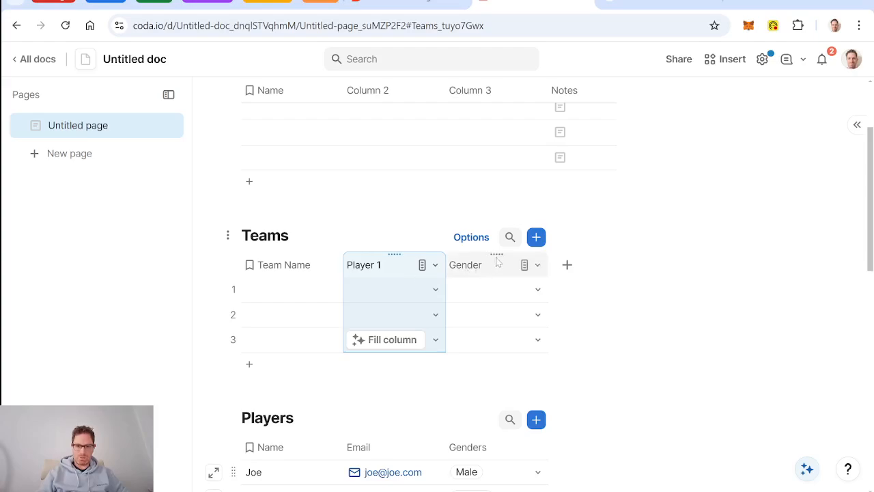
pyautogui.moveTo(496, 253); pyautogui.dragTo(383, 273)
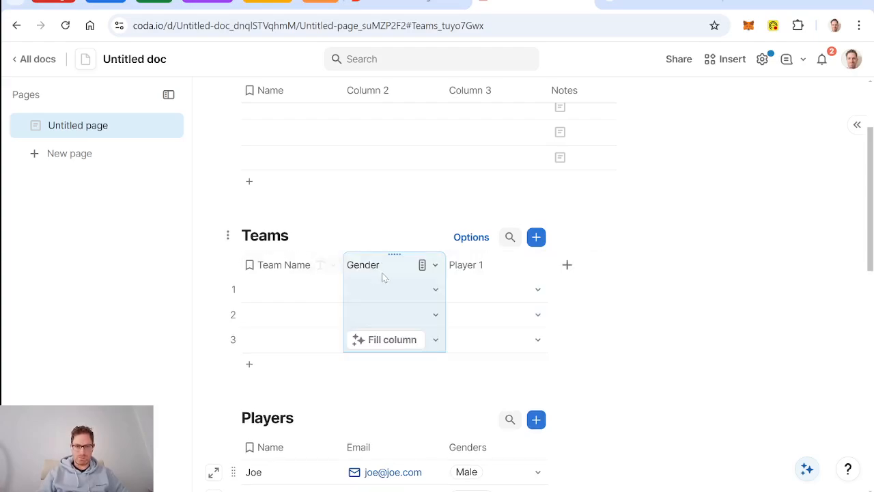
# - Enter team Dudes with Gender Male in the first Teams row
pyautogui.click(286, 292)
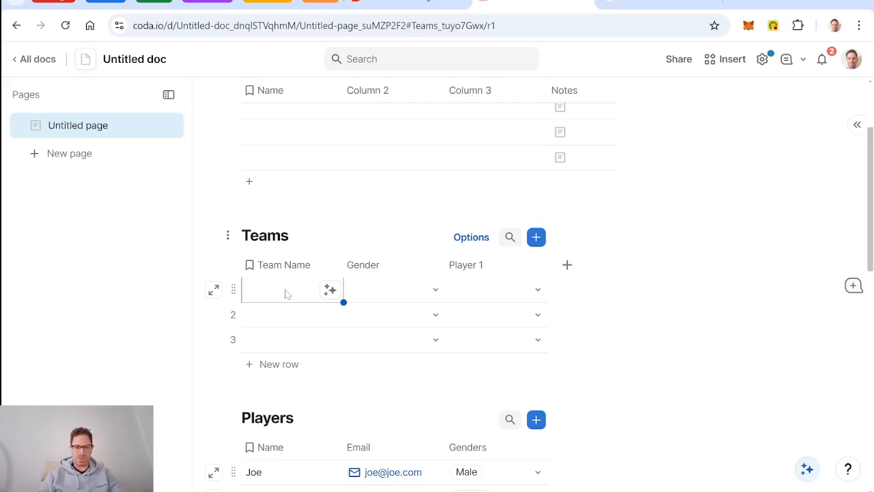
pyautogui.write('Dudes')
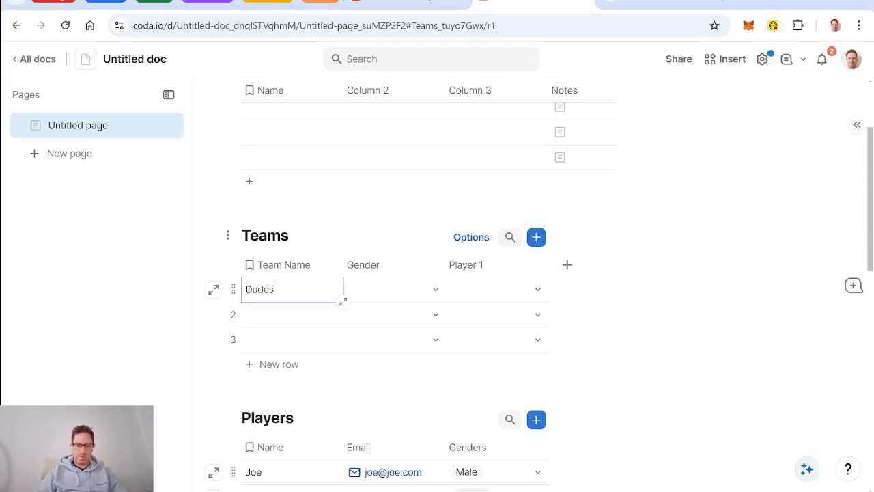
pyautogui.click(424, 290)
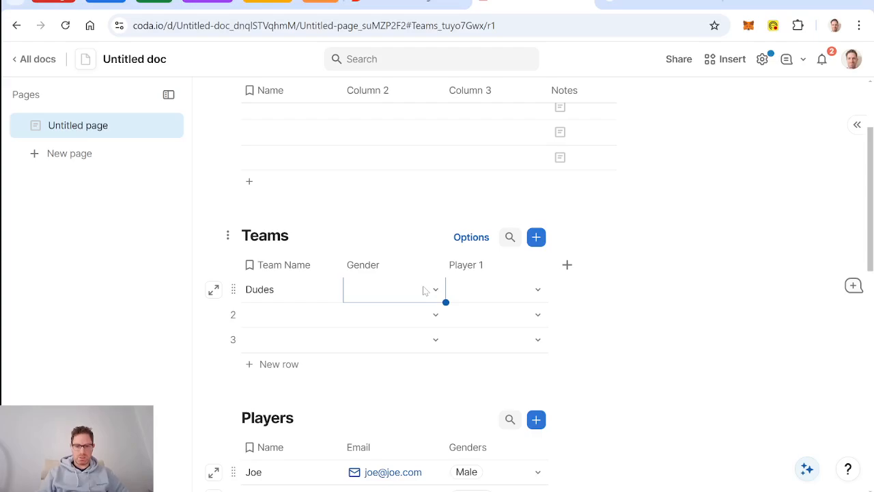
pyautogui.click(437, 293)
pyautogui.click(412, 335)
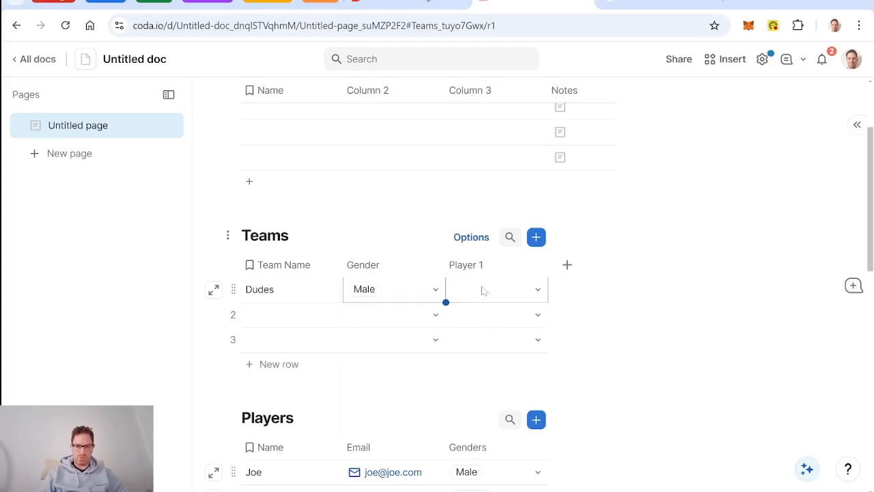
pyautogui.click(527, 265)
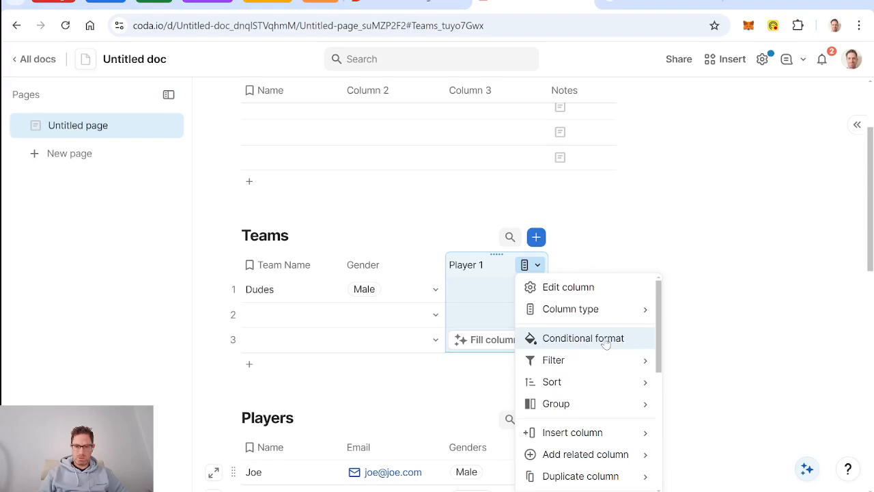
# - Open the Player 1 column settings, reload the Reddit thread, then return to the doc
pyautogui.click(576, 288)
pyautogui.scroll(-5, 645, 351)
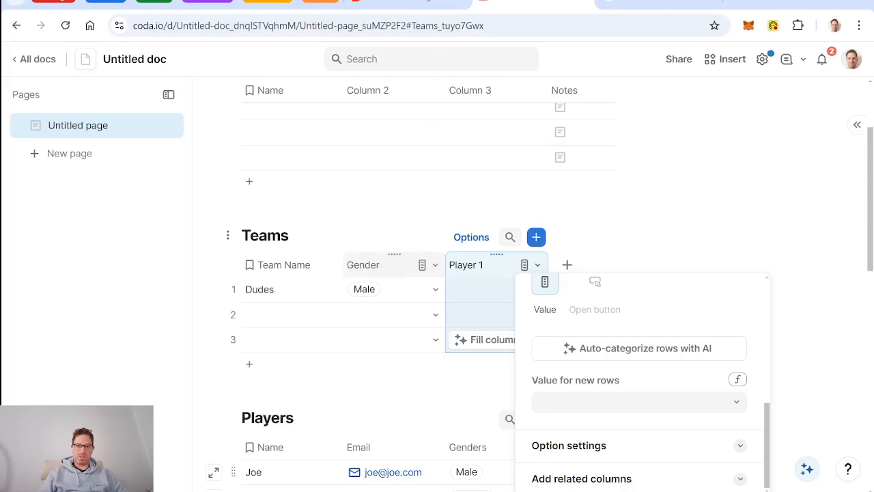
pyautogui.click(424, 2)
pyautogui.scroll(-8, 517, 306)
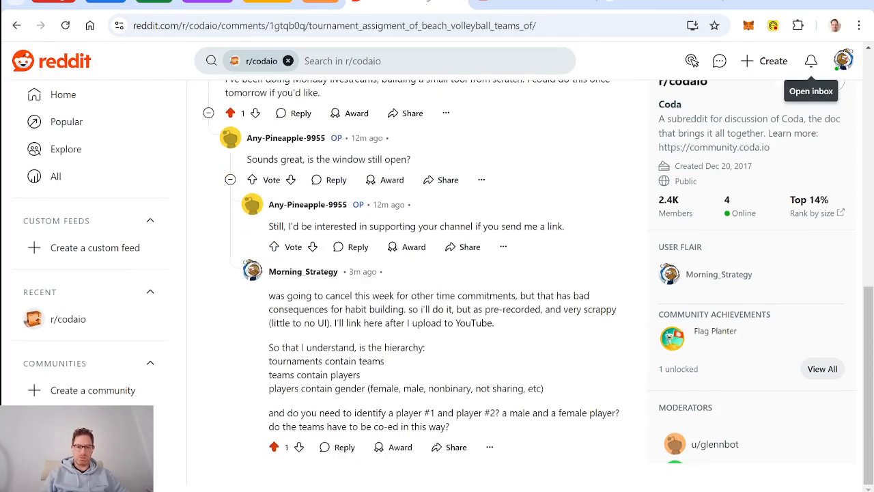
pyautogui.click(65, 25)
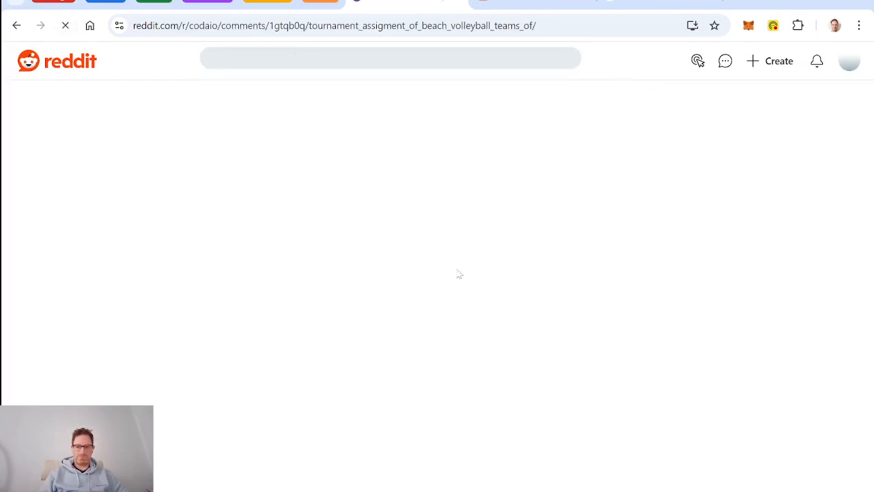
pyautogui.scroll(-8, 485, 264)
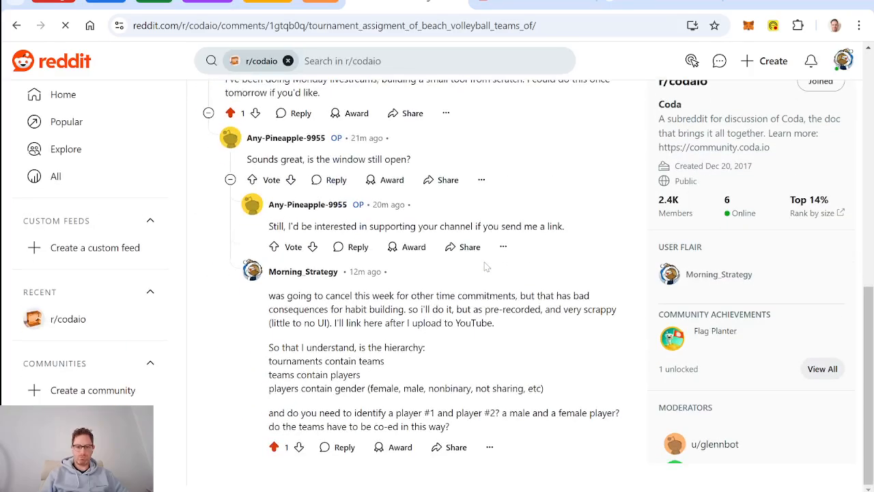
pyautogui.scroll(10, 485, 267)
pyautogui.click(529, 3)
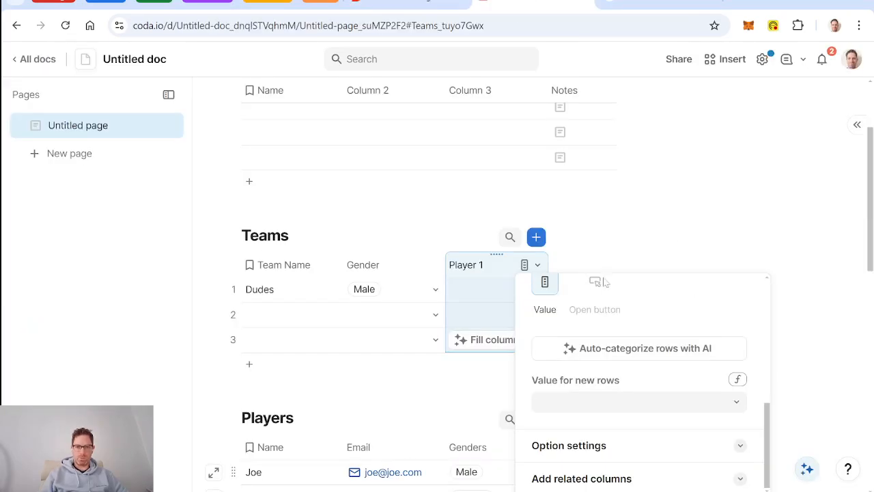
pyautogui.click(141, 60)
# - Title the doc 'Gendered Volleyball Tournaments' and give it a volleyball player icon
pyautogui.write('G')
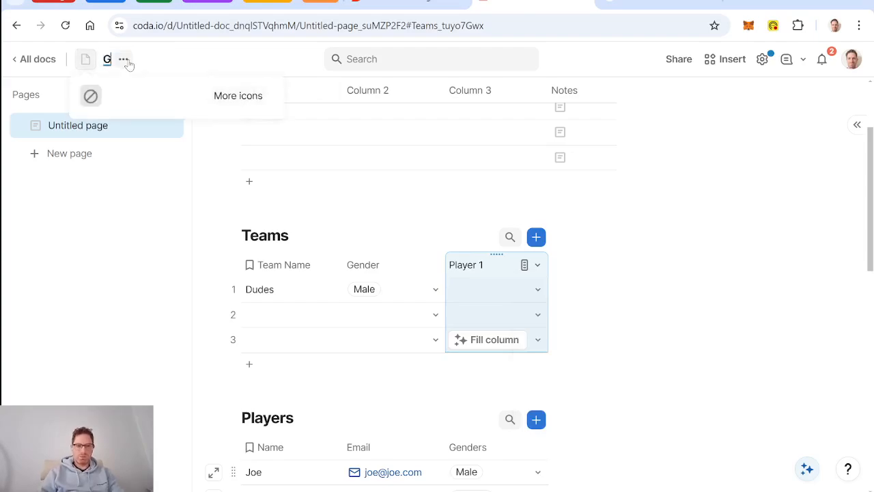
pyautogui.write('endered Voll')
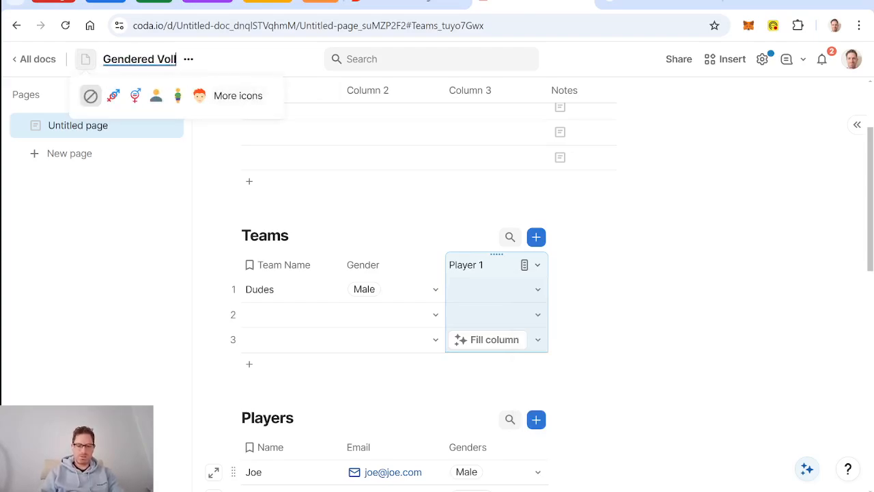
pyautogui.write('eyball Tournaments')
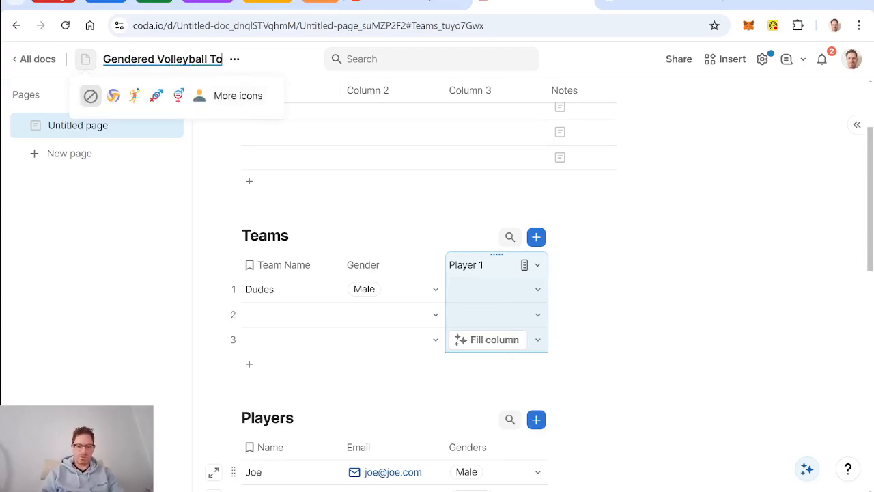
pyautogui.click(134, 95)
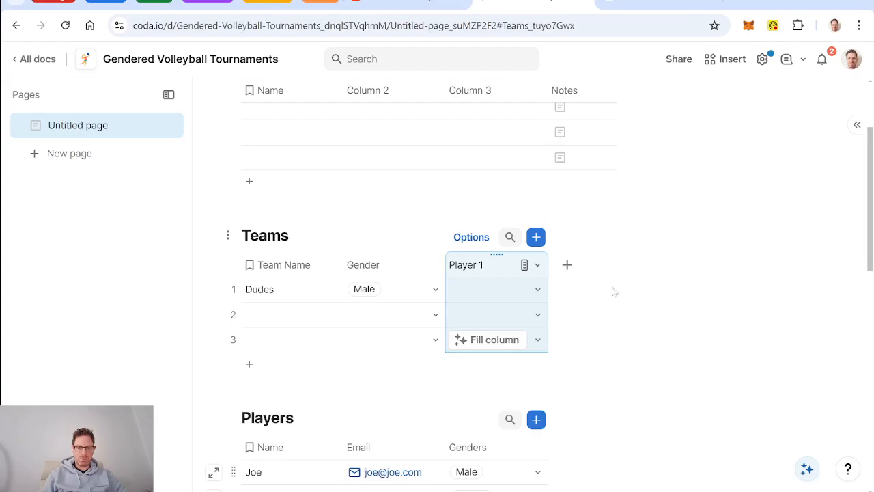
# - Set Player 1 options to sort ascending, filter Genders = Gender, and disallow adding new options
pyautogui.click(538, 265)
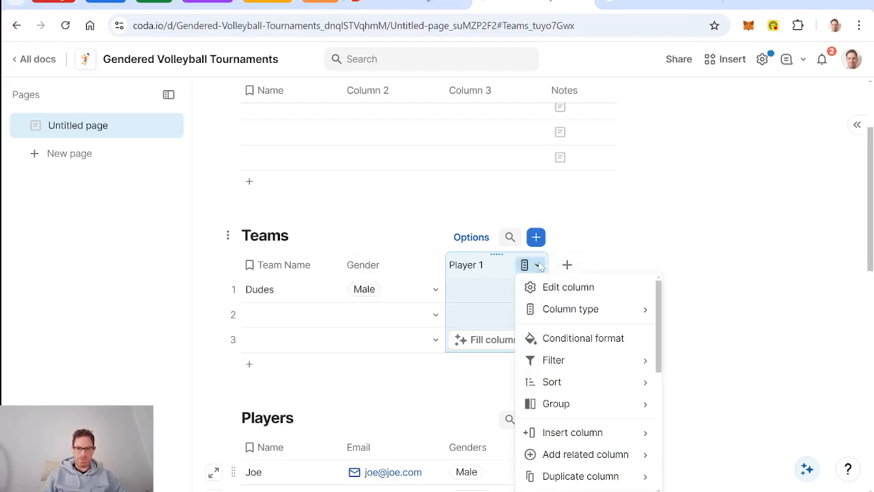
pyautogui.click(578, 287)
pyautogui.scroll(-5, 649, 354)
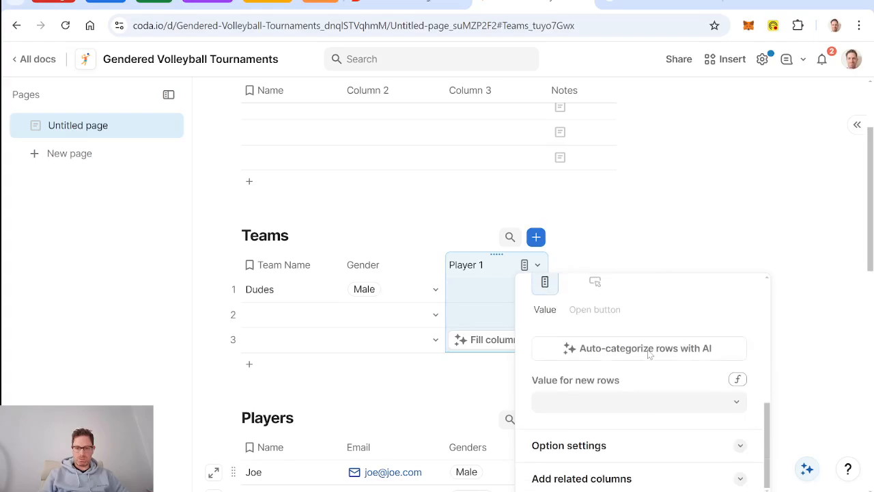
pyautogui.click(610, 448)
pyautogui.scroll(-3, 653, 364)
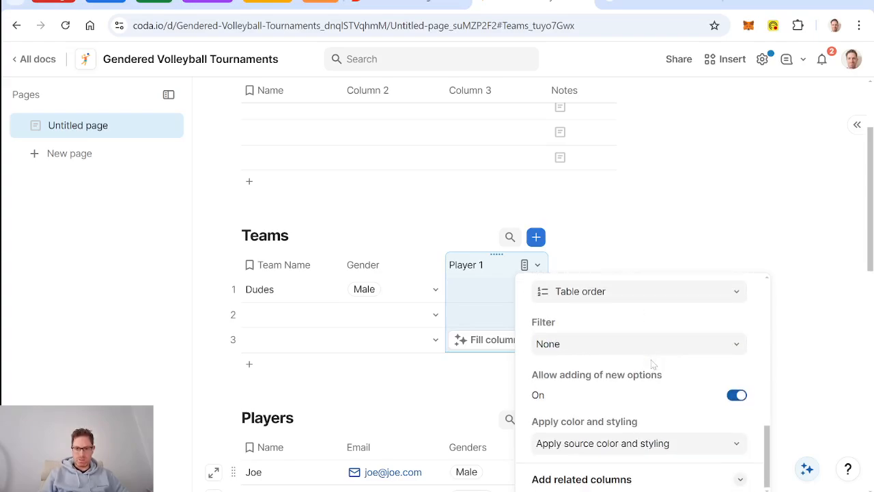
pyautogui.click(649, 299)
pyautogui.click(611, 340)
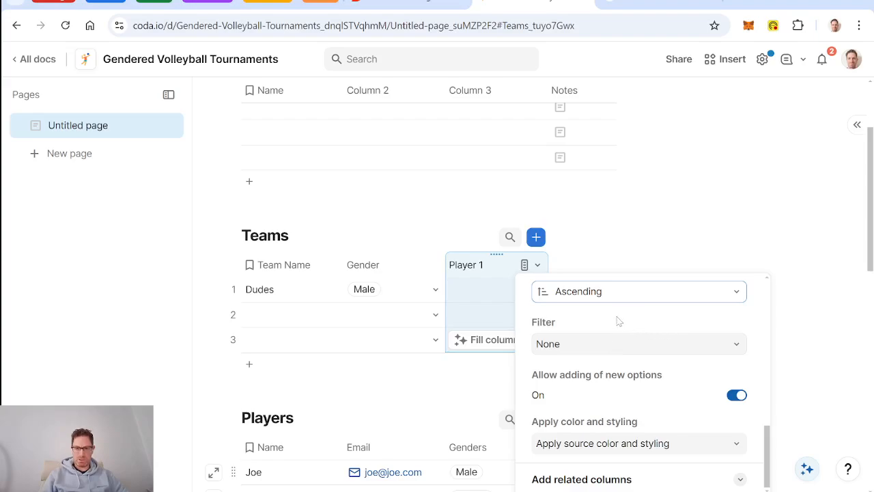
pyautogui.click(645, 346)
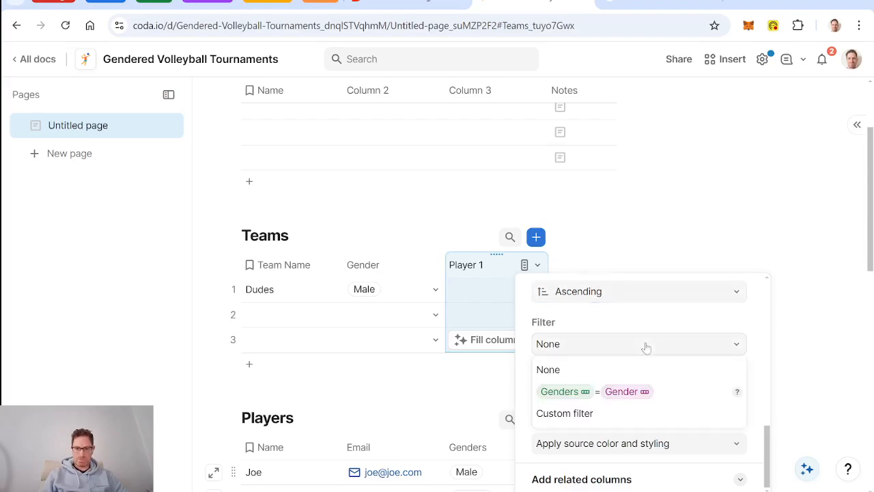
pyautogui.click(578, 393)
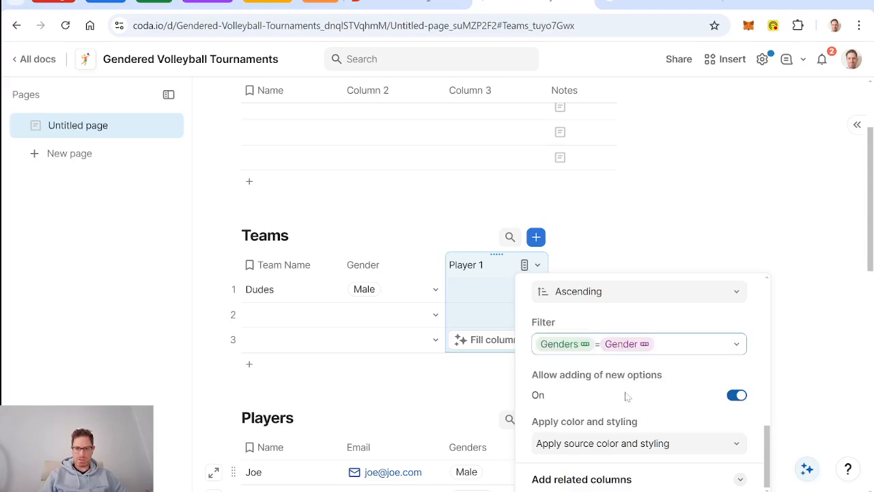
pyautogui.click(735, 396)
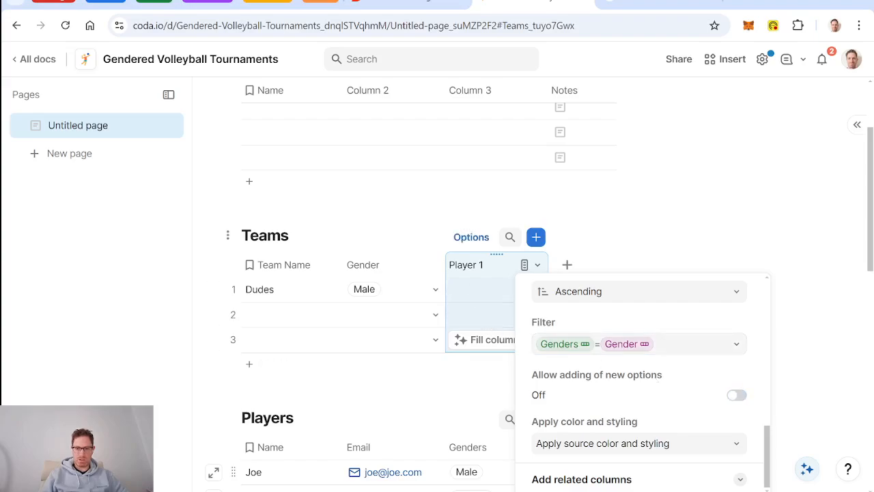
pyautogui.click(466, 265)
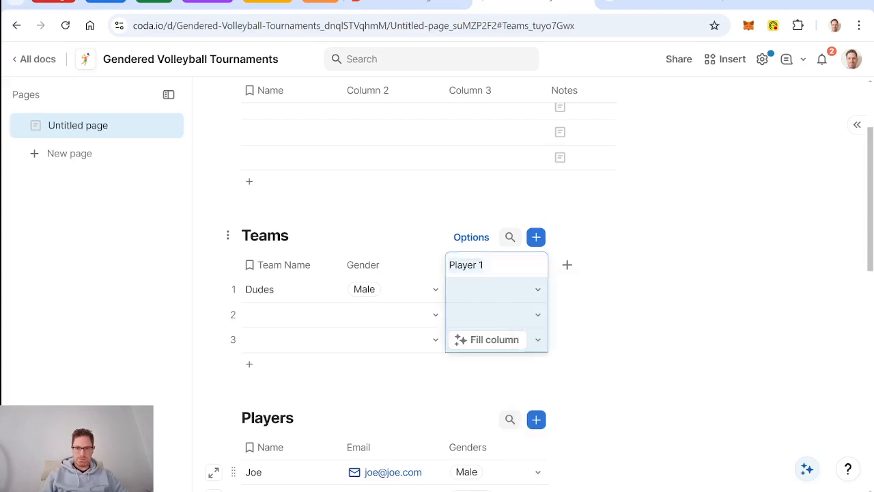
# - Test Player 1's gender filter by switching Dudes to Female and back to Male
pyautogui.click(537, 289)
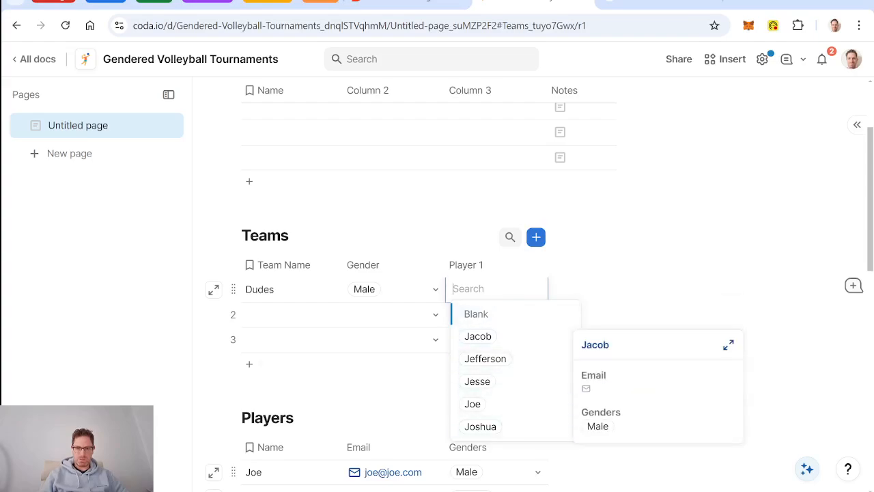
pyautogui.click(435, 289)
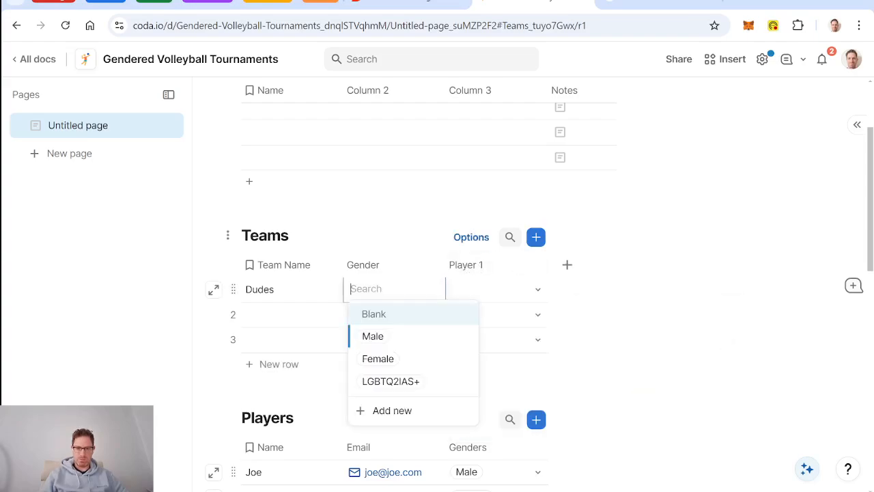
pyautogui.click(419, 356)
pyautogui.click(538, 289)
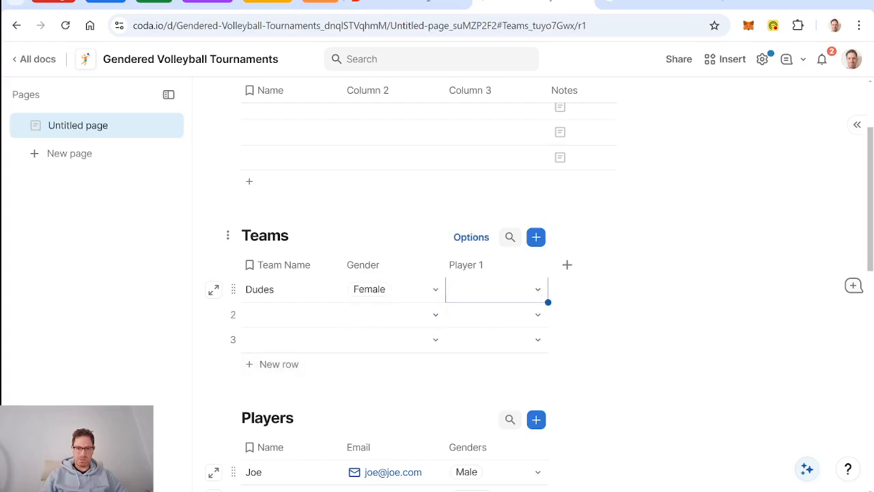
pyautogui.click(435, 289)
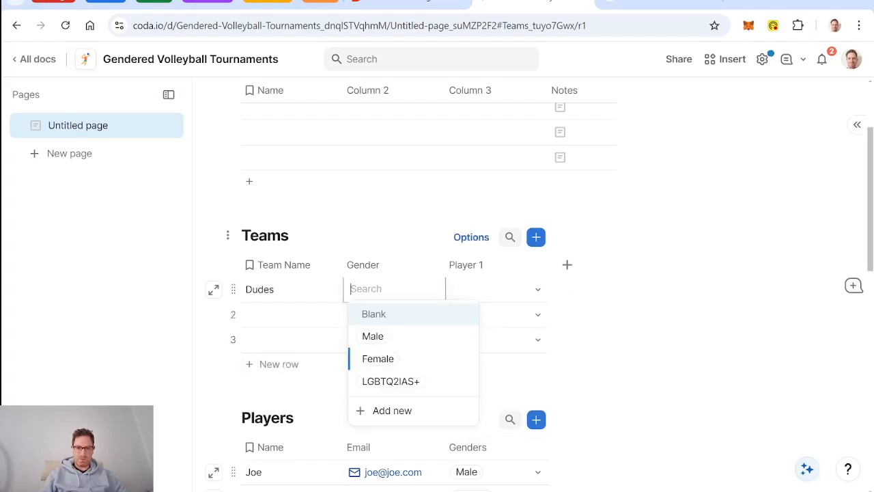
pyautogui.click(404, 336)
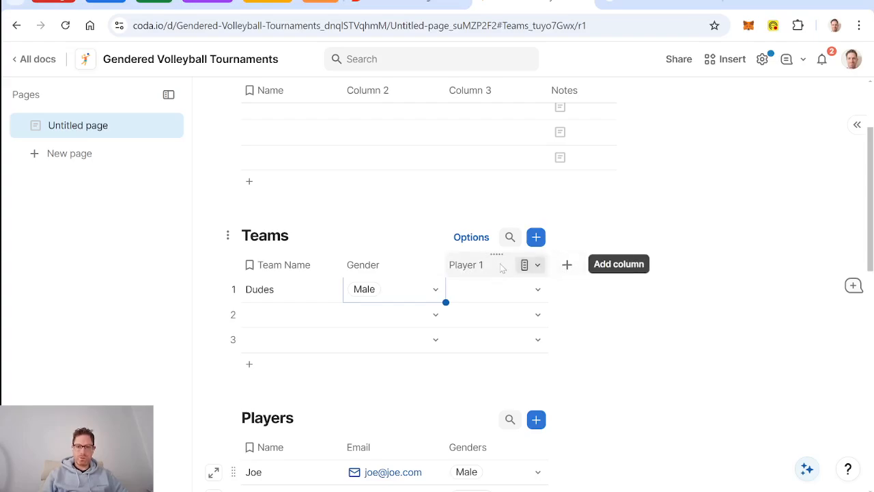
# - Duplicate the Player 1 column with its values and name the copy Player 2
pyautogui.click(525, 263)
pyautogui.moveTo(582, 469)
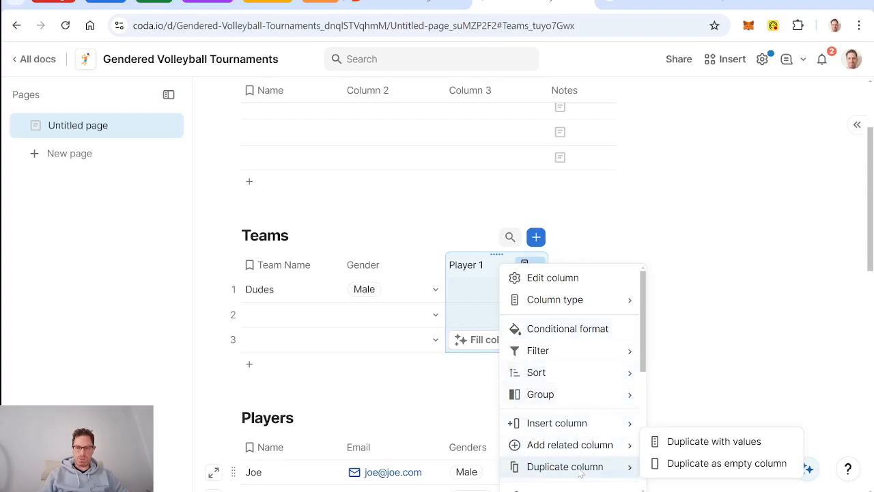
pyautogui.click(699, 440)
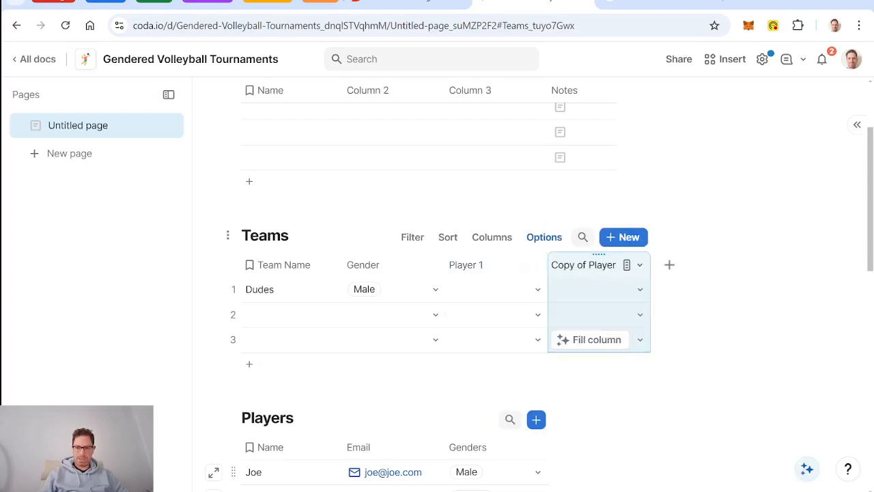
pyautogui.write('Player 2')
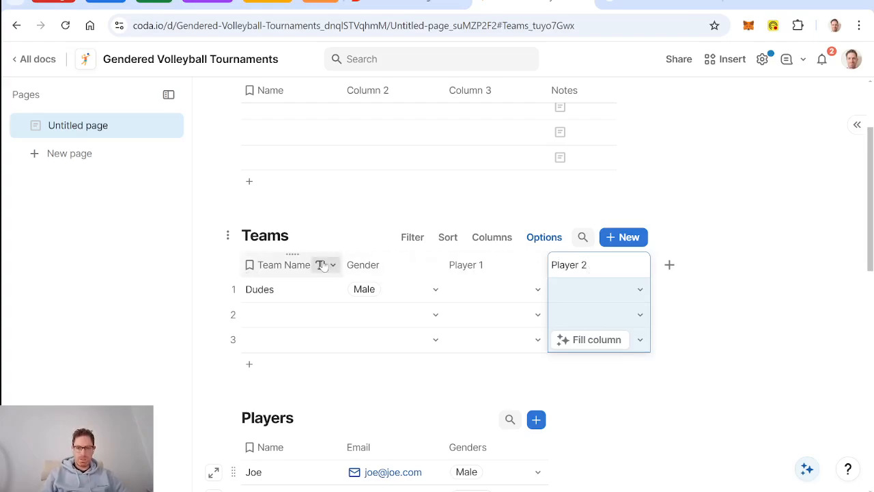
# - Add a multi-value Players-linked column whose values come from a custom formula
pyautogui.click(671, 265)
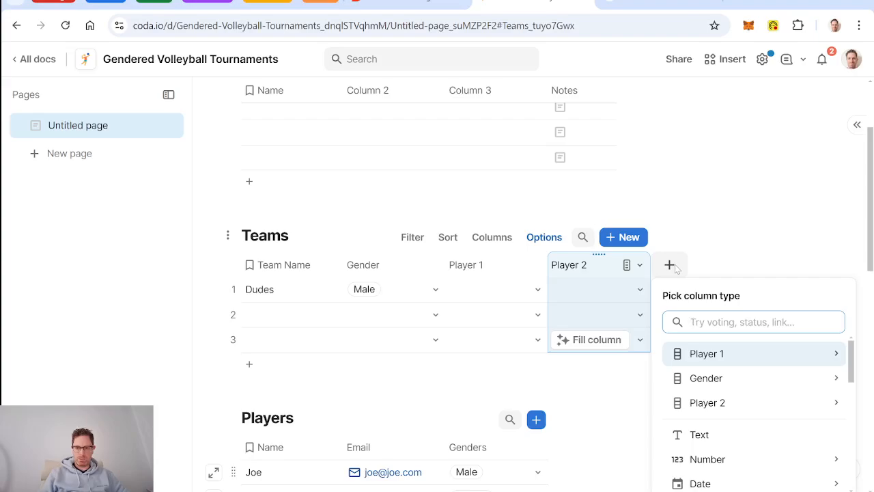
pyautogui.write('pla')
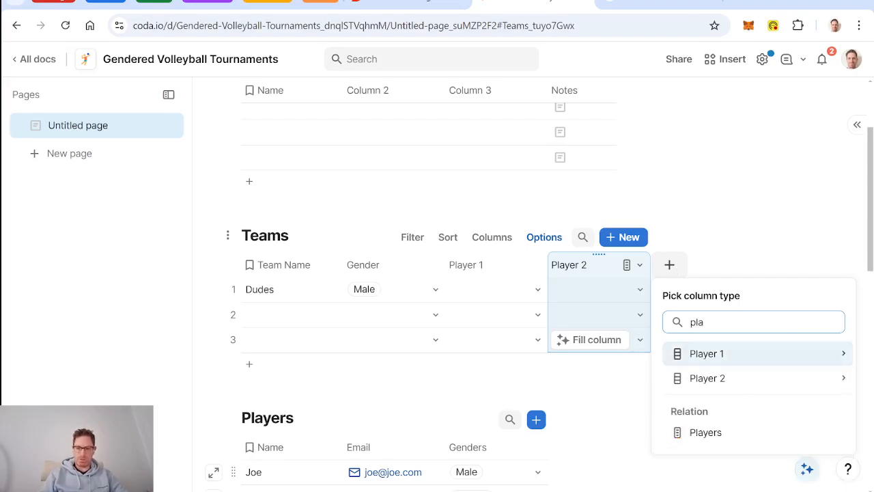
pyautogui.click(718, 440)
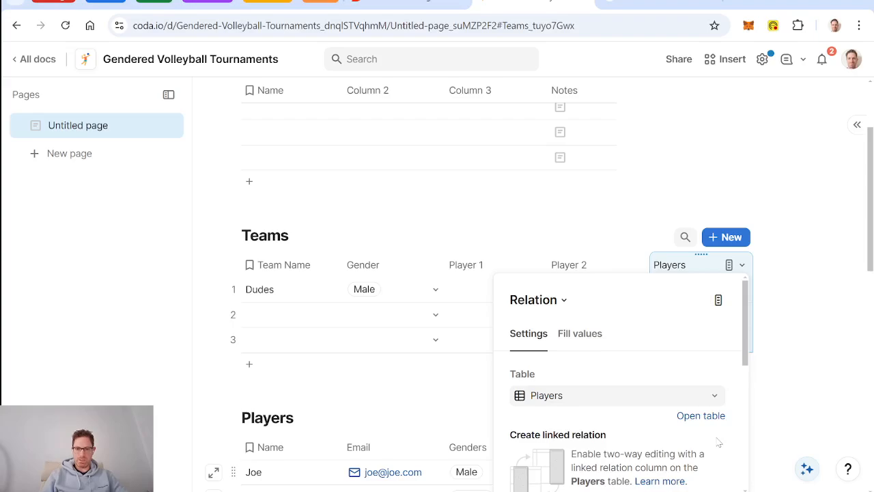
pyautogui.scroll(-3, 612, 354)
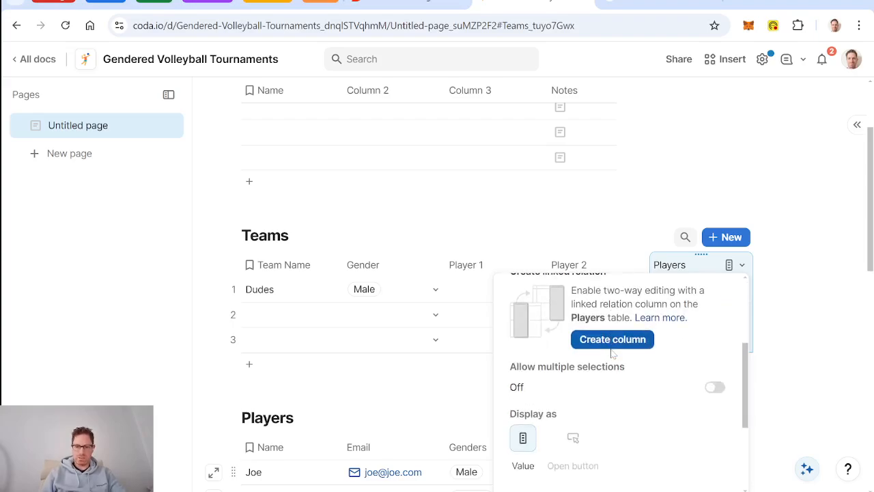
pyautogui.click(714, 388)
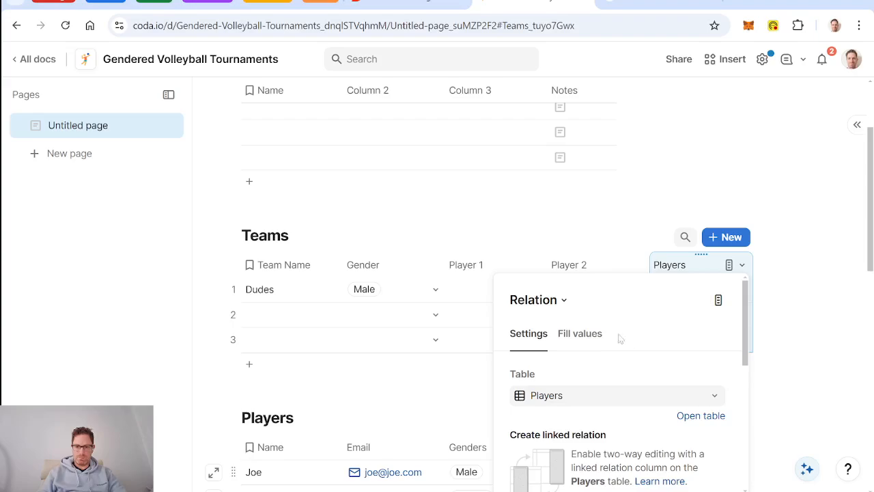
pyautogui.click(585, 338)
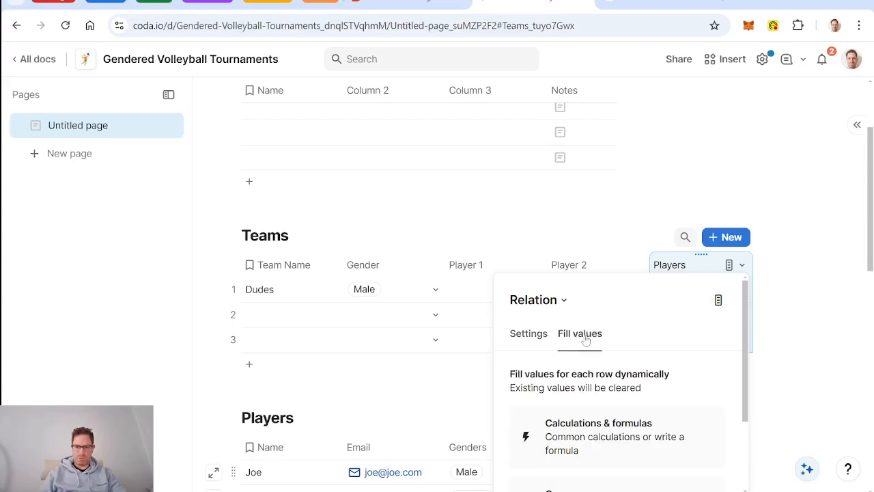
pyautogui.click(618, 438)
pyautogui.click(722, 375)
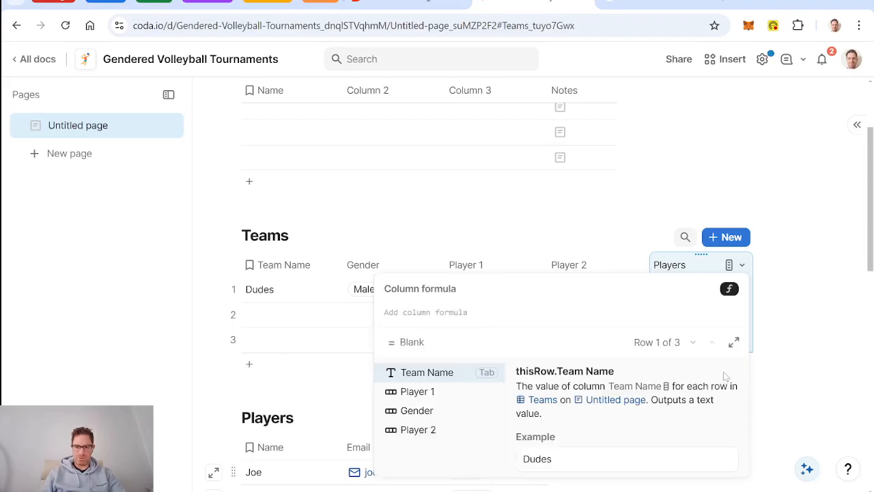
# - Enter the formula ListCombine(Player 1, Player 2) and name the column All Players
pyautogui.write('listcombine(')
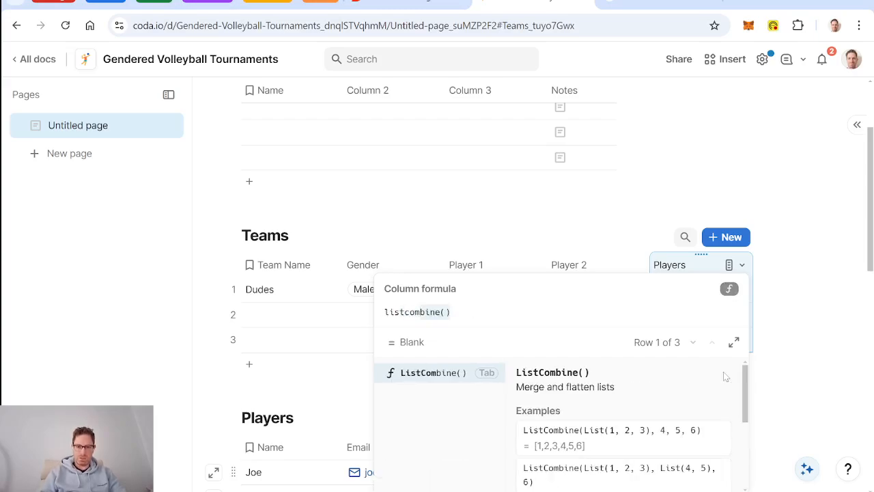
pyautogui.press('Tab')
pyautogui.write('play')
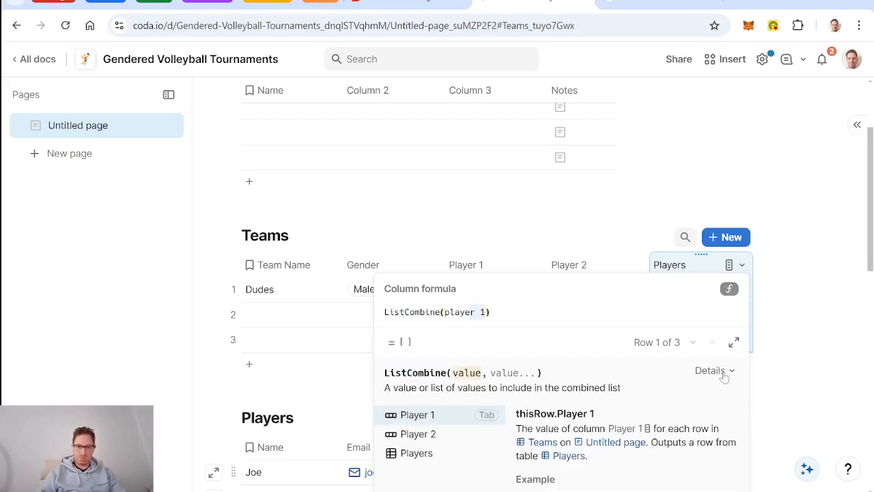
pyautogui.press('Tab')
pyautogui.write(', ')
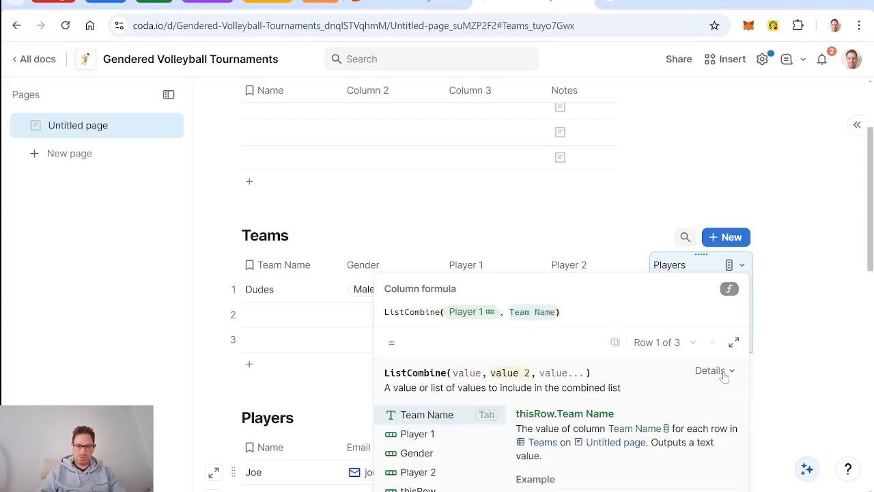
pyautogui.write('player 1')
pyautogui.press('Down')
pyautogui.press('Tab')
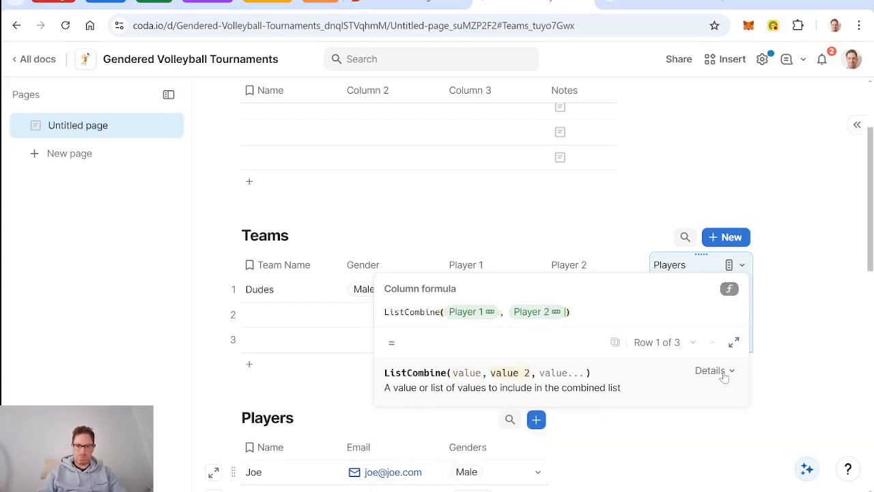
pyautogui.press('Return')
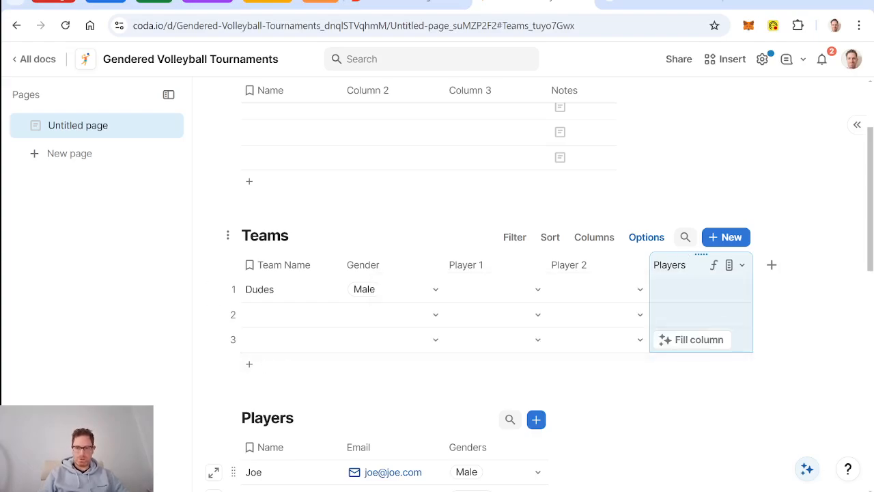
pyautogui.write('All ')
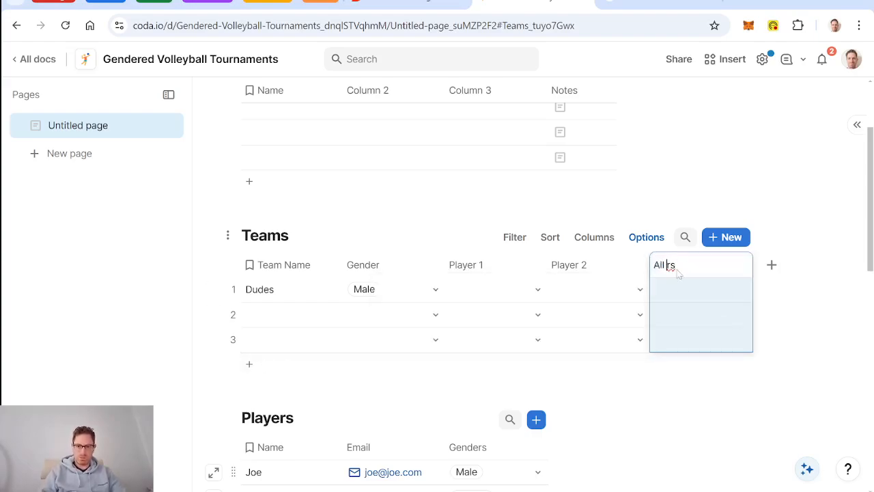
pyautogui.write('Player')
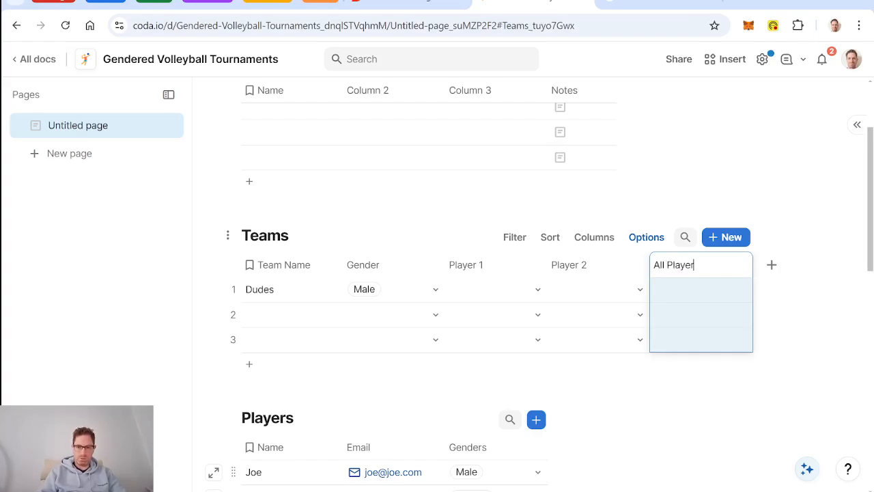
pyautogui.write('s')
pyautogui.press('Return')
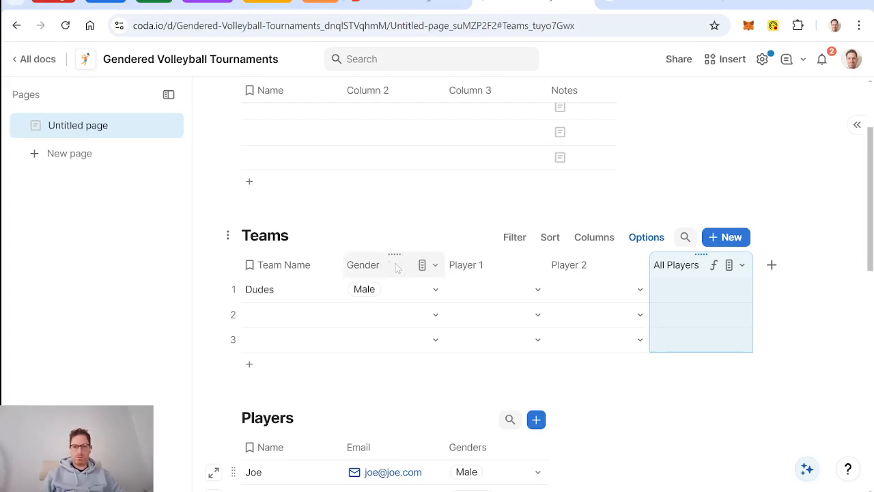
# - Rename the Name column to Tournament Name and enter 'November indoor invitations' in row 1
pyautogui.scroll(3, 384, 267)
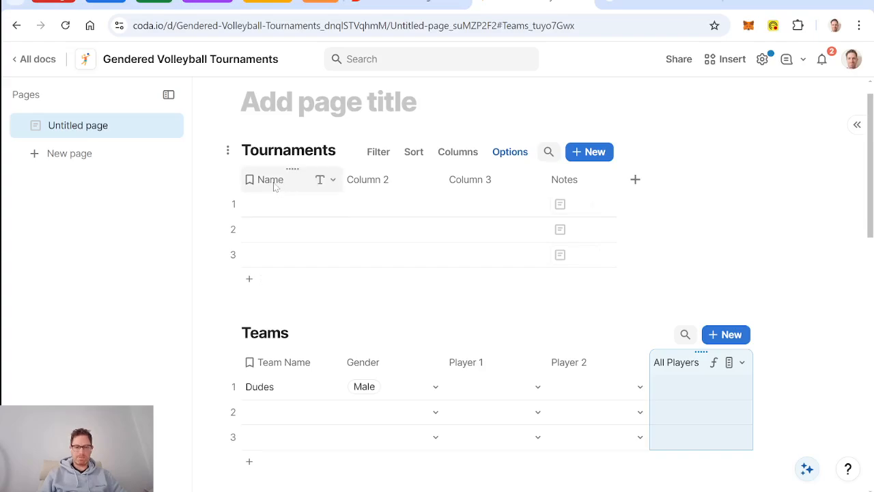
pyautogui.click(280, 205)
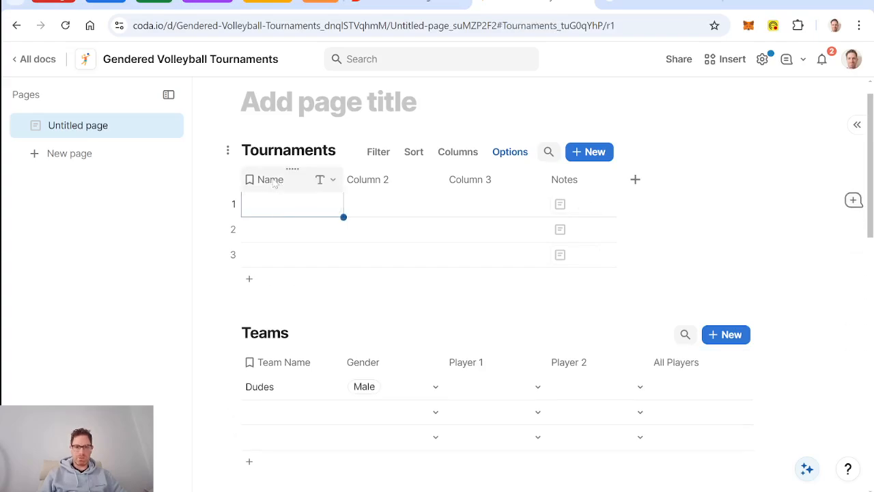
pyautogui.doubleClick(274, 180)
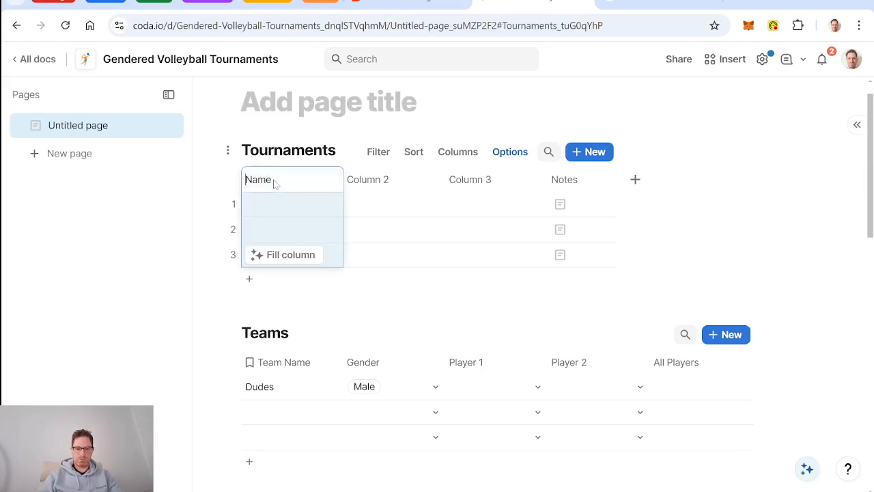
pyautogui.write('Tournament')
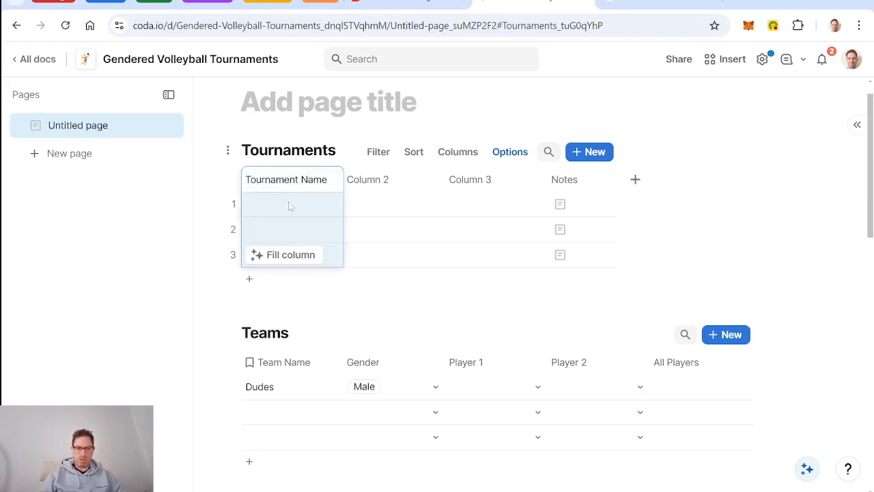
pyautogui.click(289, 204)
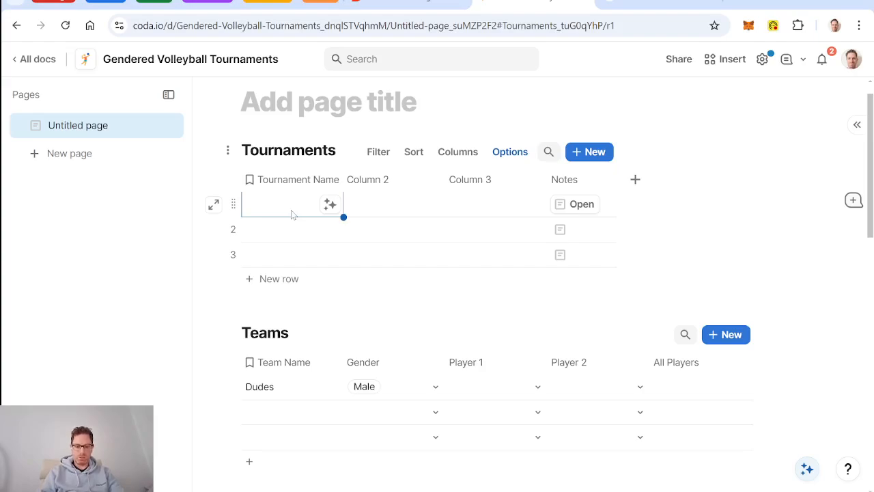
pyautogui.write('November indoor')
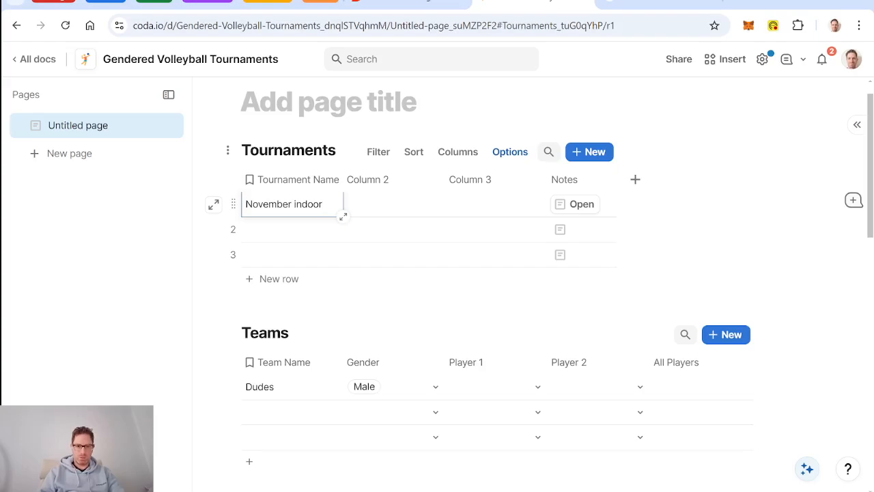
pyautogui.write(' invitations')
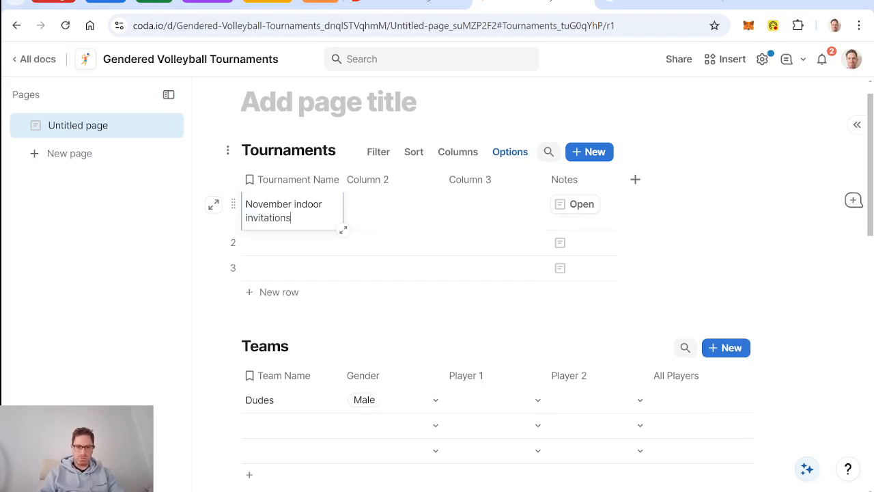
# - Delete the extra columns and add a Date column set to 11/23/2024 for the first tournament
pyautogui.click(372, 181)
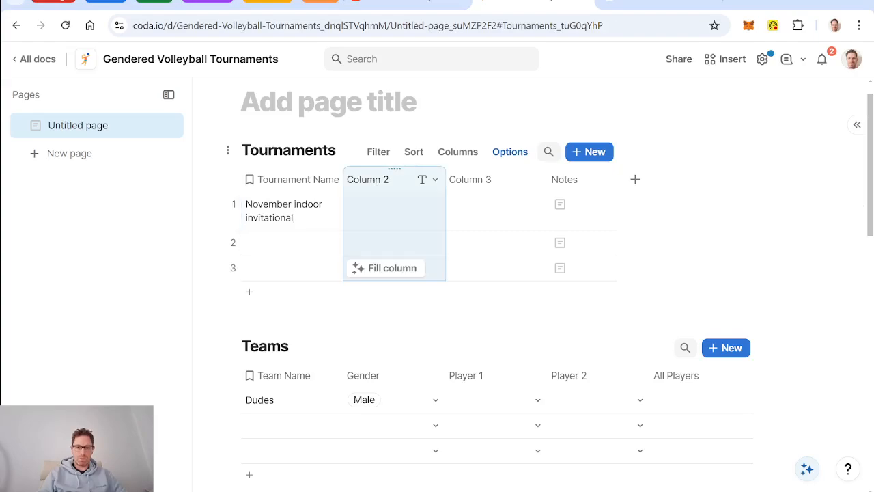
pyautogui.press('Delete')
pyautogui.press('Delete')
pyautogui.press('Delete')
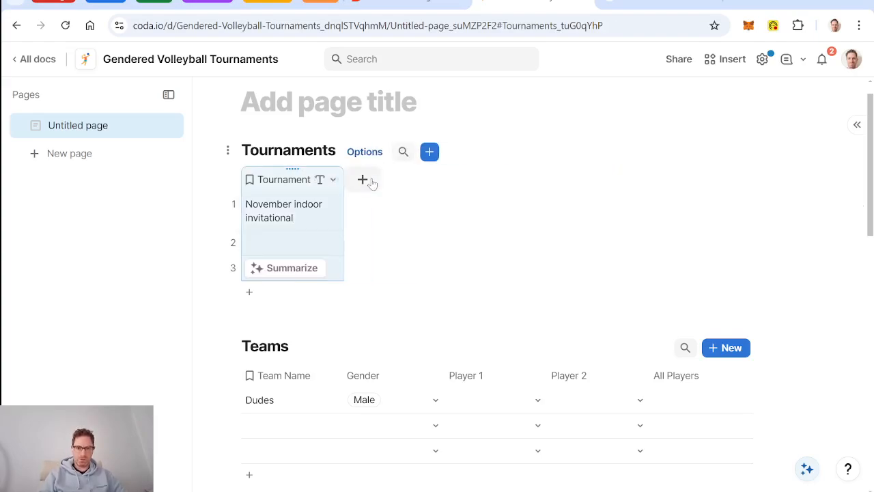
pyautogui.click(372, 182)
pyautogui.write('dat')
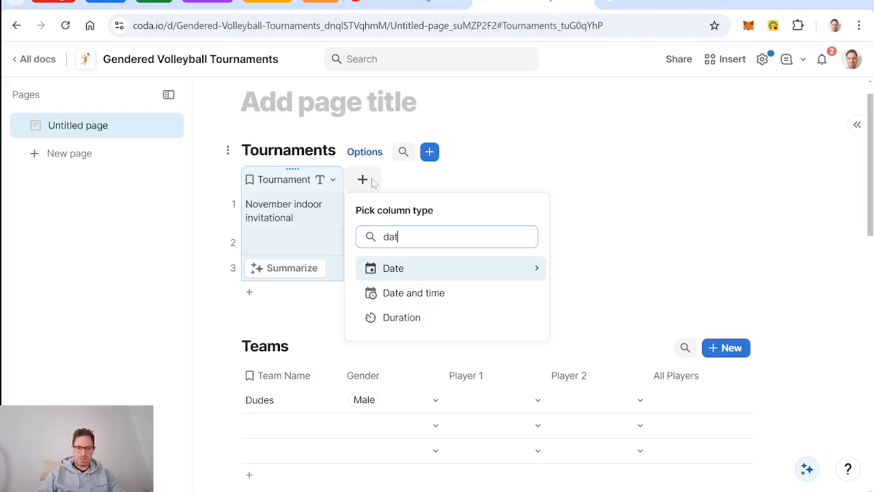
pyautogui.moveTo(422, 270)
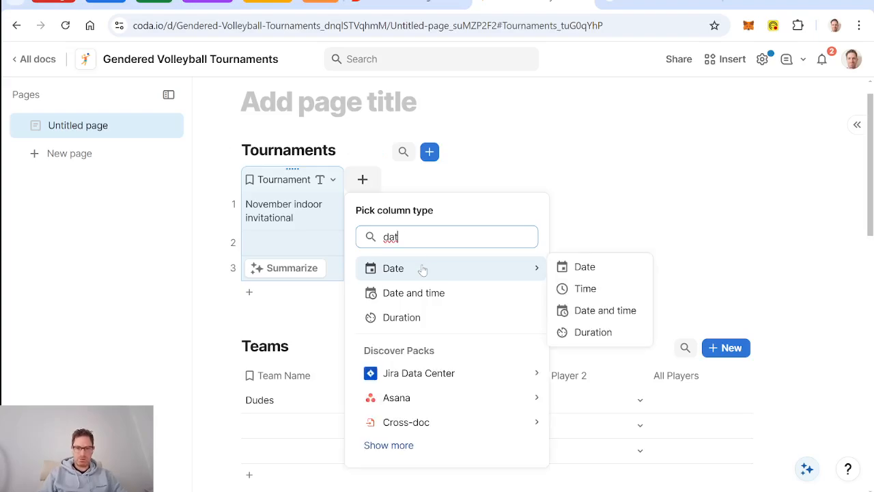
pyautogui.click(596, 268)
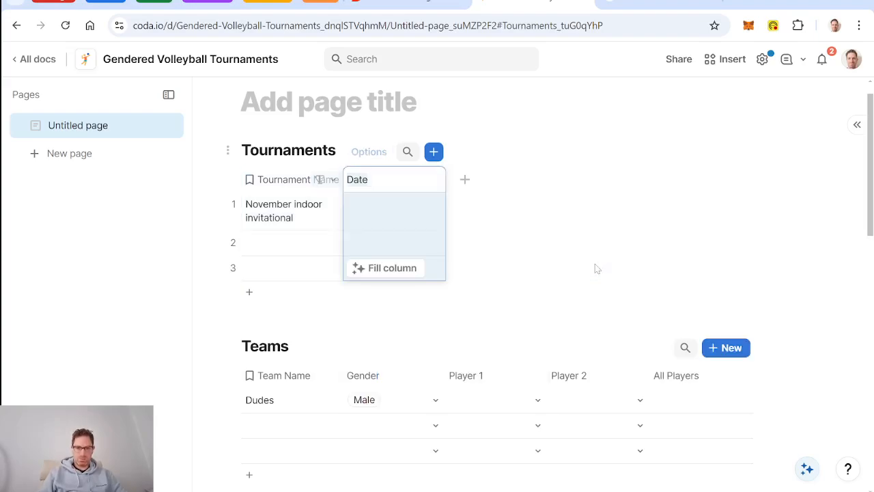
pyautogui.click(390, 213)
pyautogui.click(390, 213)
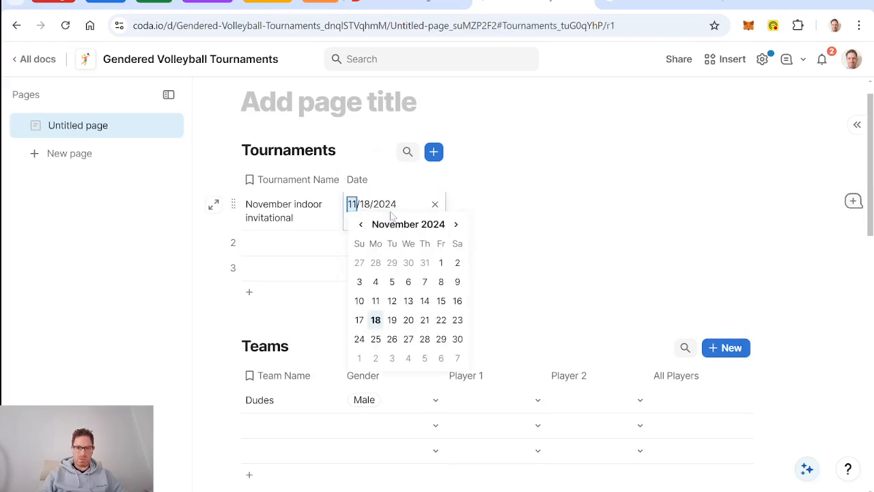
pyautogui.click(457, 320)
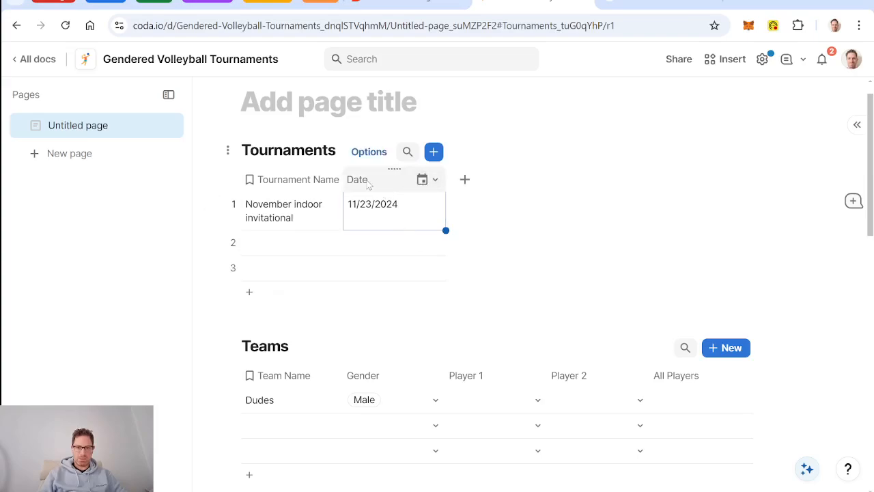
# - Add a second Date column to the Tournaments table
pyautogui.click(467, 182)
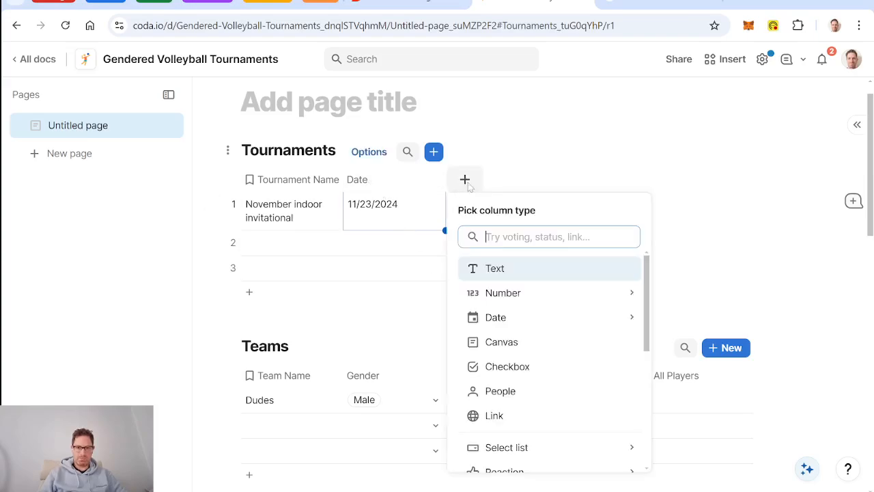
pyautogui.write('dat')
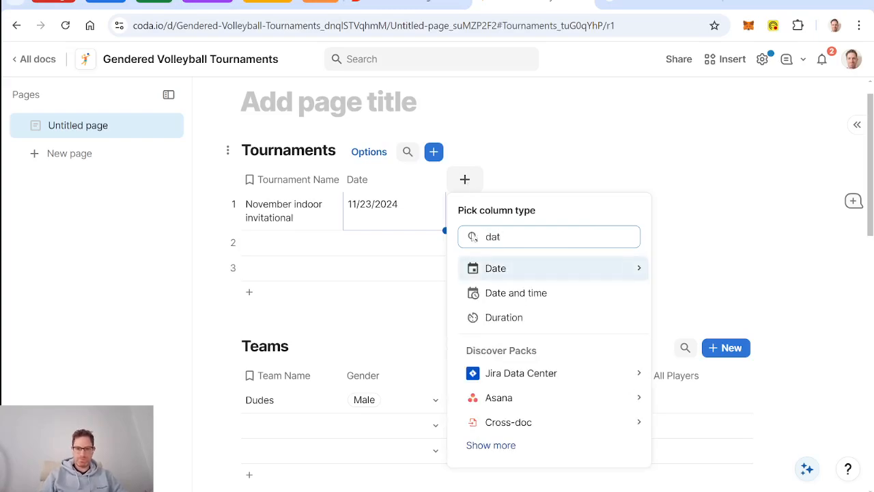
pyautogui.moveTo(530, 278)
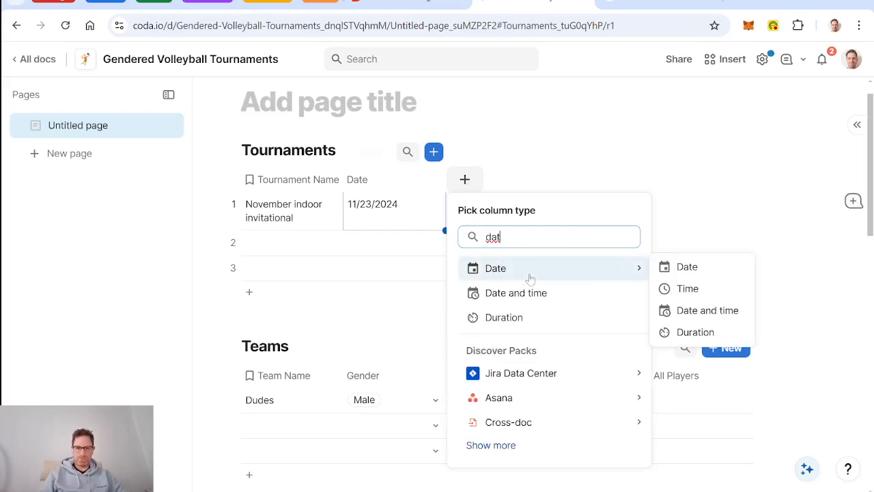
pyautogui.click(699, 267)
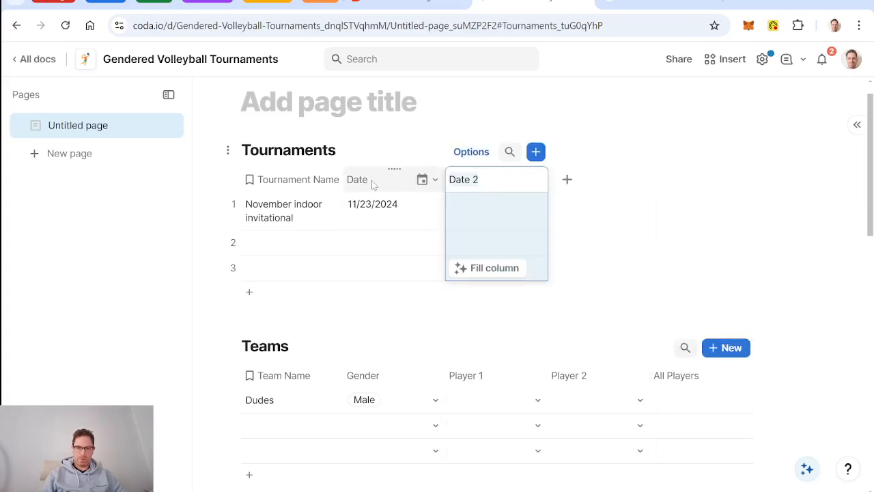
# - Rename the columns Date Start and Date End, and set the end date to 11/24/2024
pyautogui.click(372, 183)
pyautogui.doubleClick(373, 181)
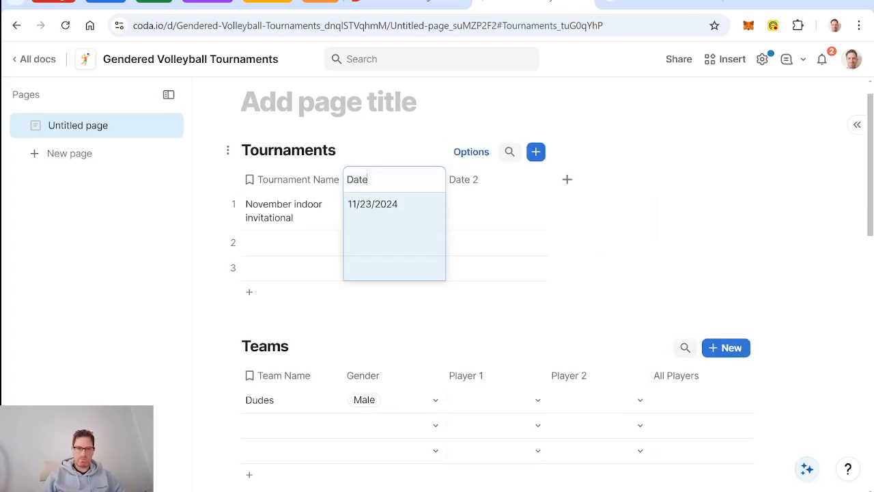
pyautogui.click(478, 183)
pyautogui.click(478, 183)
pyautogui.press('BackSpace')
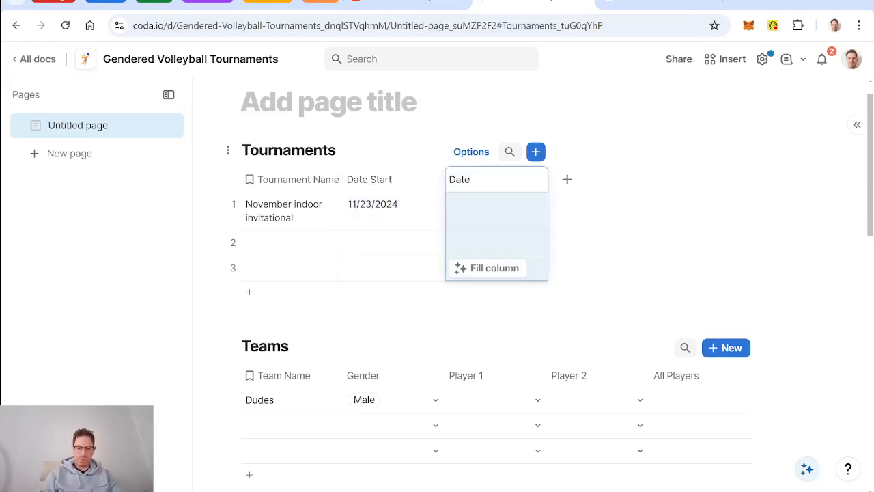
pyautogui.click(490, 210)
pyautogui.press('=')
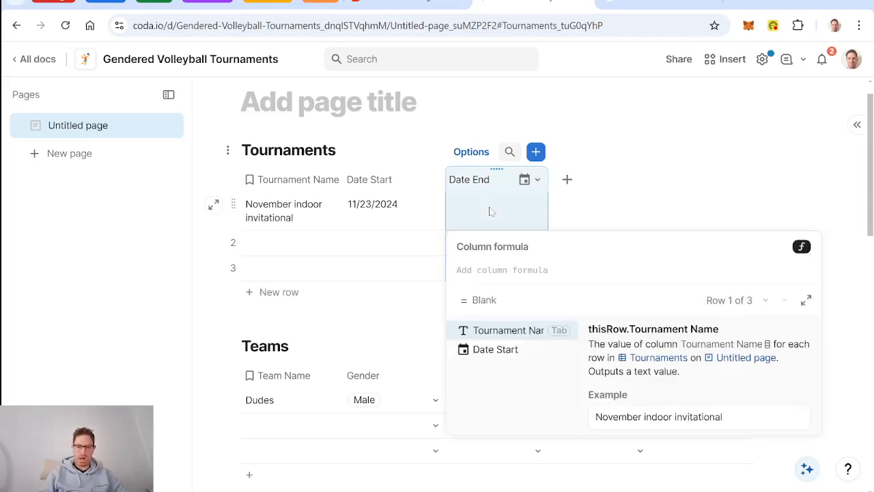
pyautogui.press('Escape')
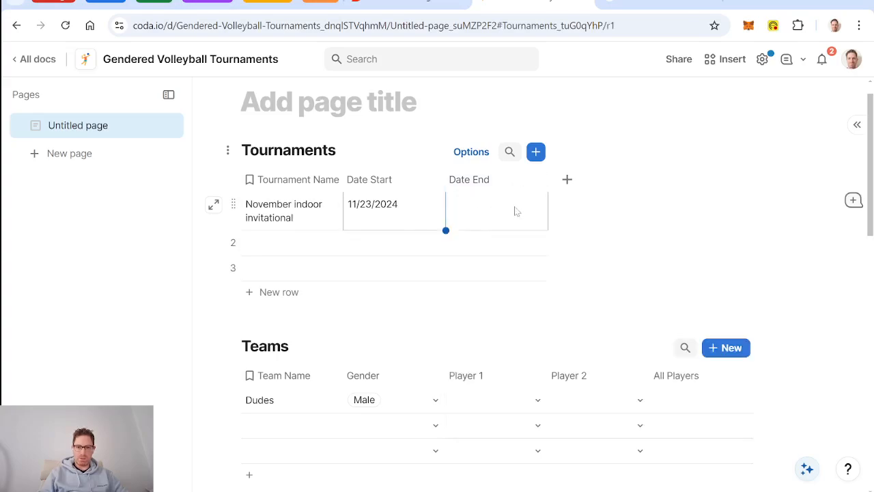
pyautogui.click(517, 211)
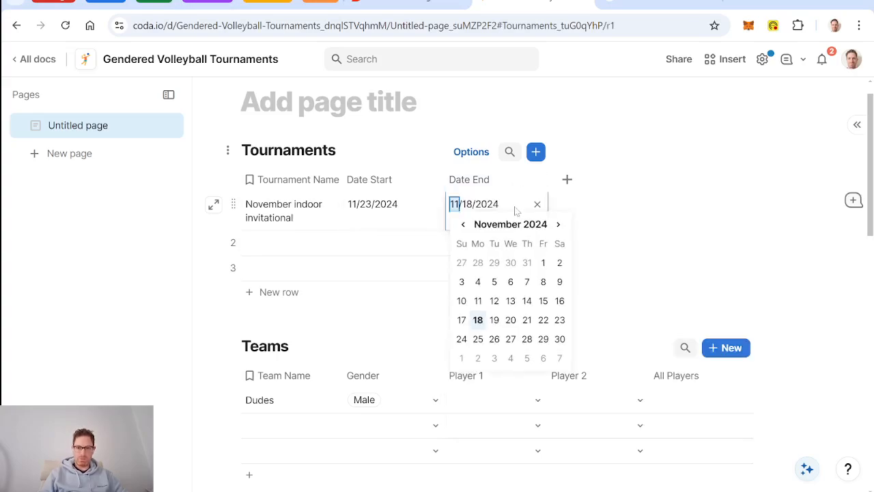
pyautogui.click(462, 338)
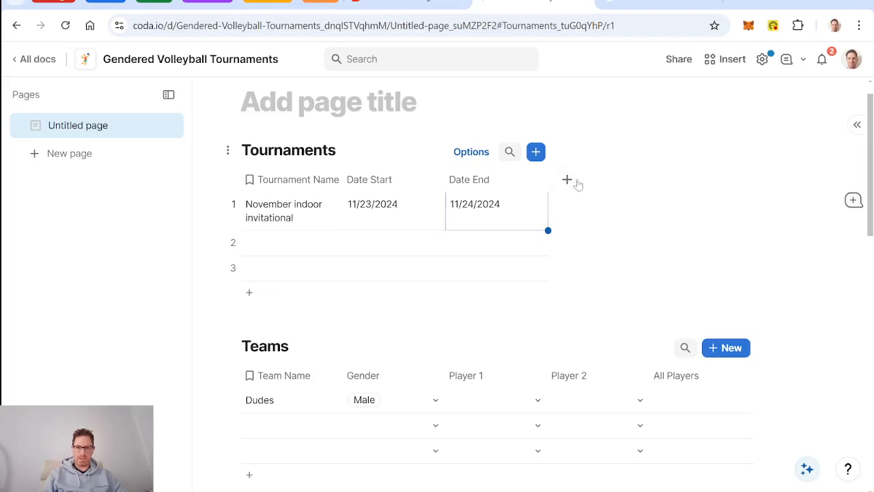
# - Add a Teams relation column after Date End, linking tournaments to the Teams table
pyautogui.click(567, 181)
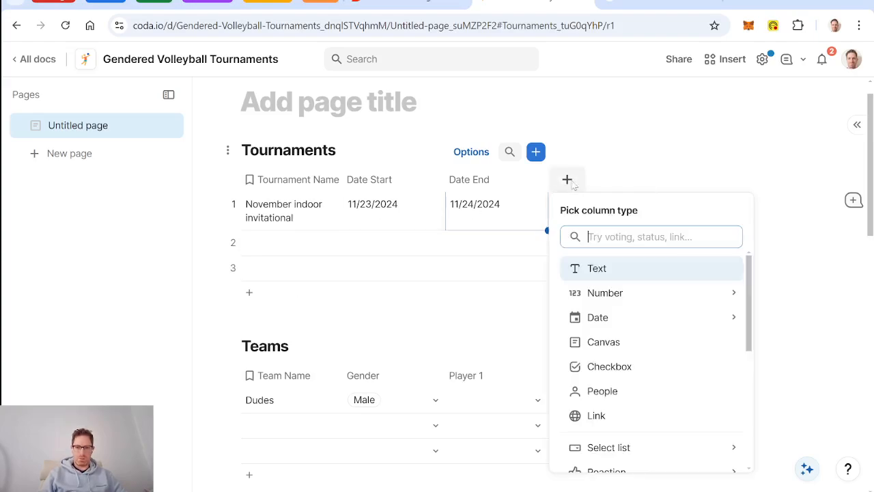
pyautogui.write('Tea')
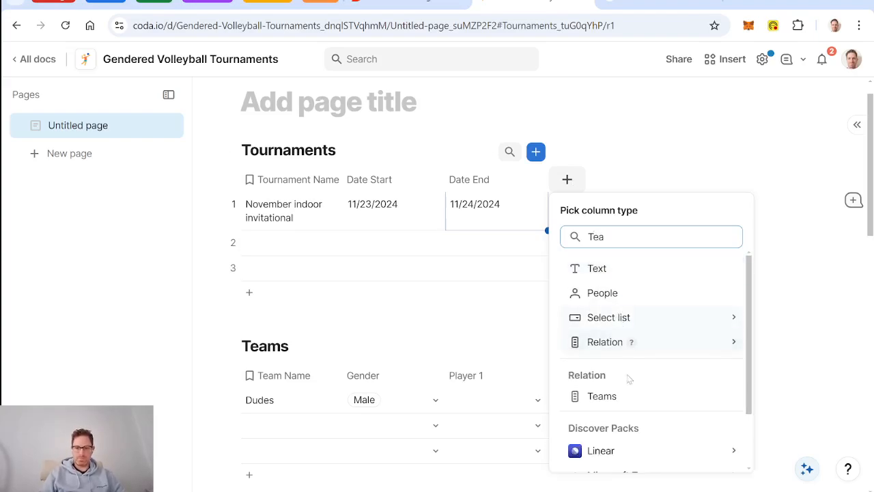
pyautogui.click(605, 400)
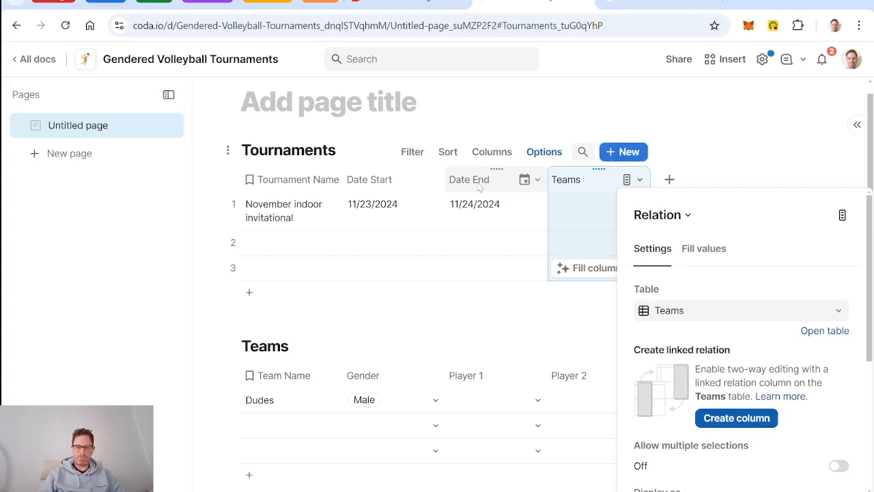
pyautogui.click(483, 185)
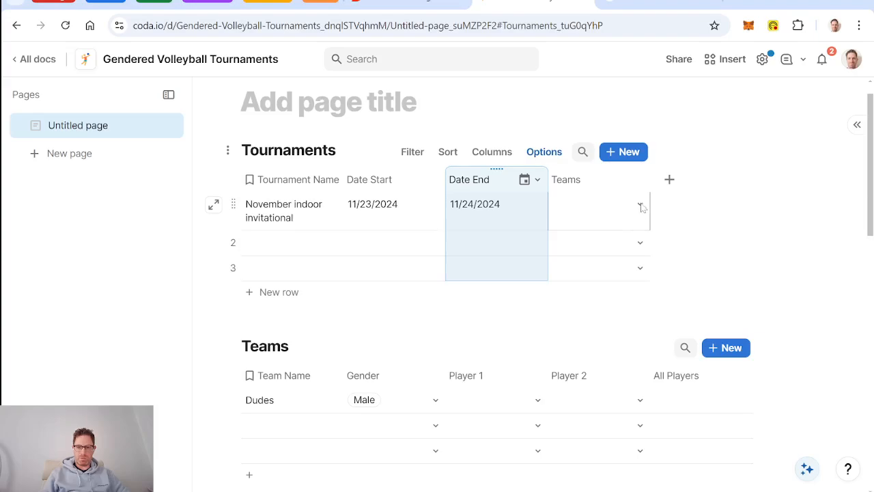
pyautogui.scroll(-2, 554, 328)
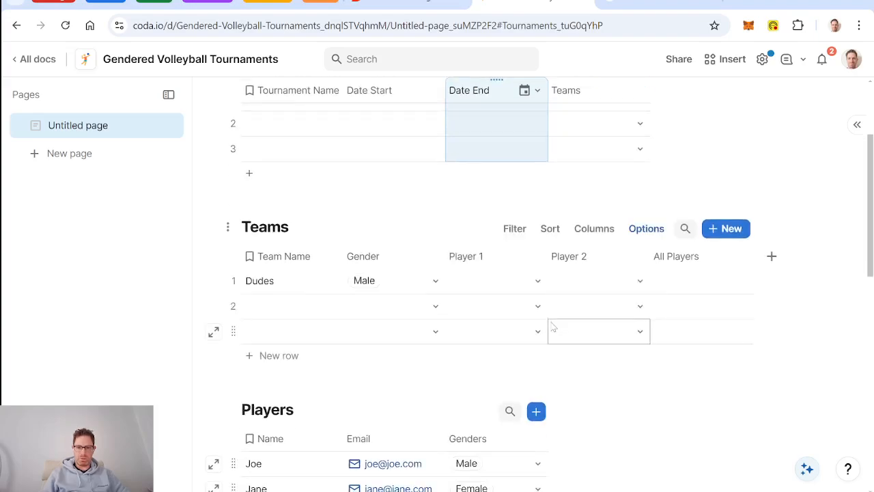
pyautogui.scroll(2, 553, 328)
pyautogui.scroll(-1, 553, 328)
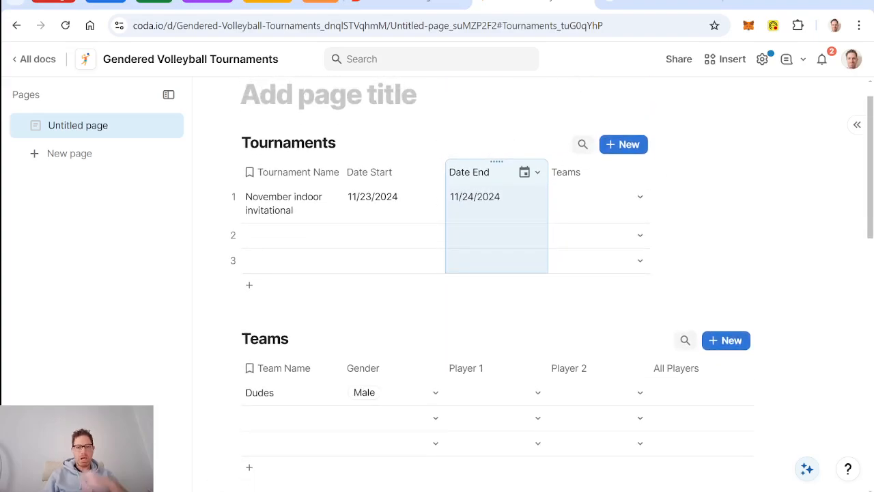
pyautogui.click(407, 5)
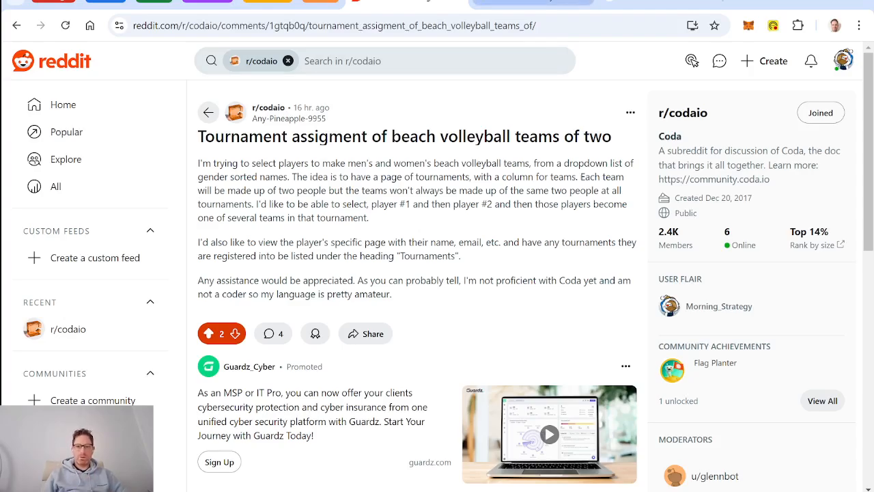
pyautogui.click(533, 2)
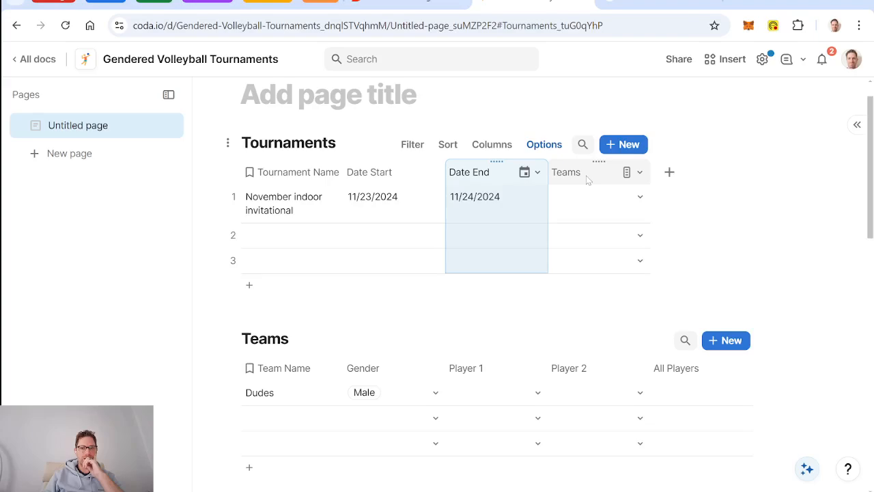
# - Link the November tournament to Dudes and add team rows Dudettes, Guys and Gals
pyautogui.click(640, 198)
pyautogui.click(595, 244)
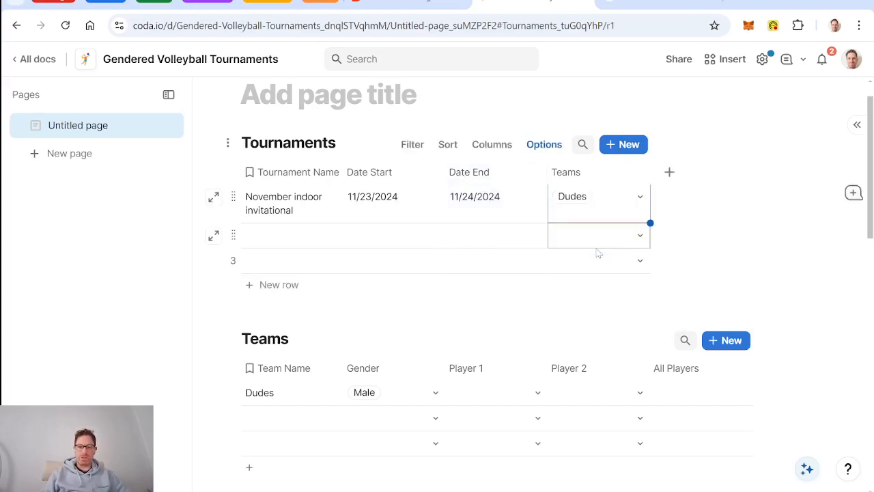
pyautogui.click(271, 427)
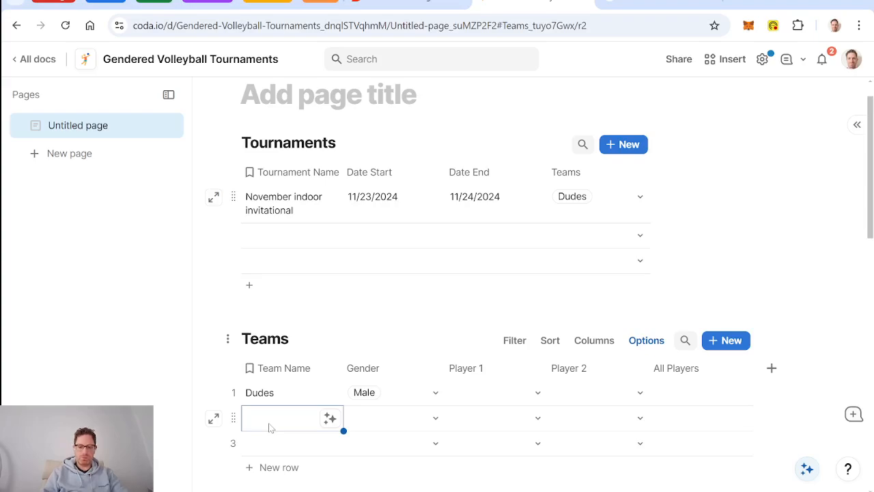
pyautogui.write('Du')
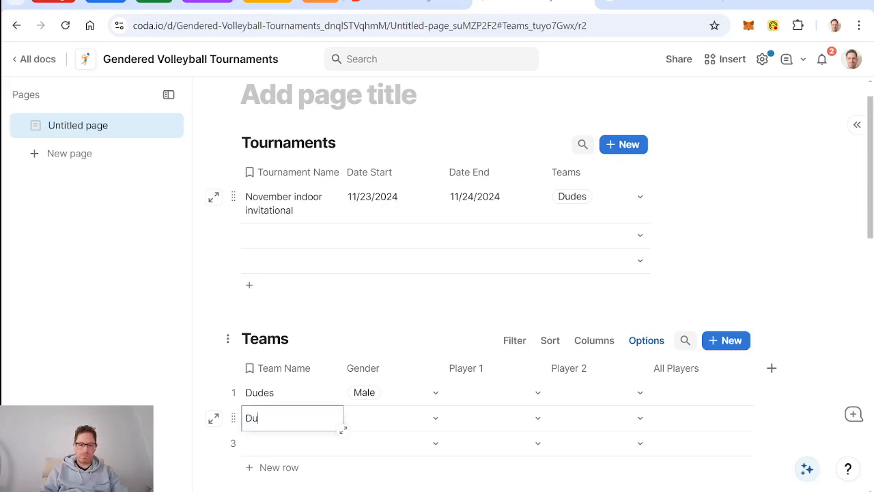
pyautogui.write('dettes')
pyautogui.click(283, 444)
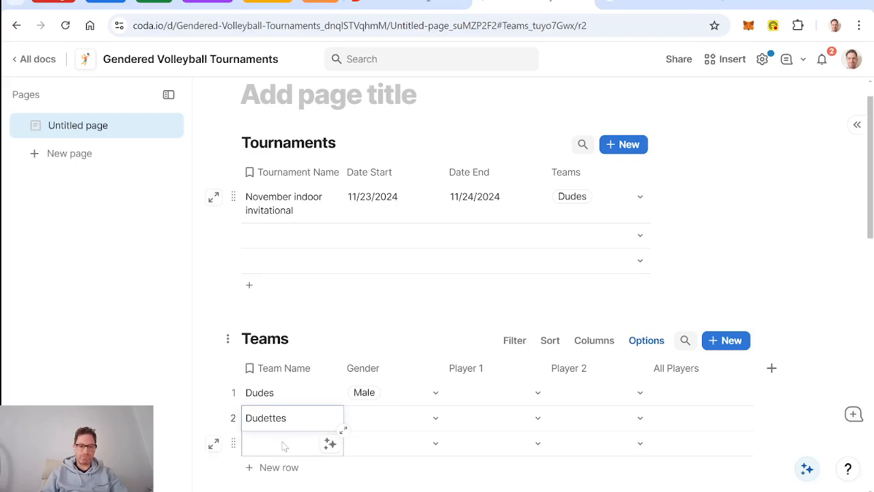
pyautogui.write('Guy')
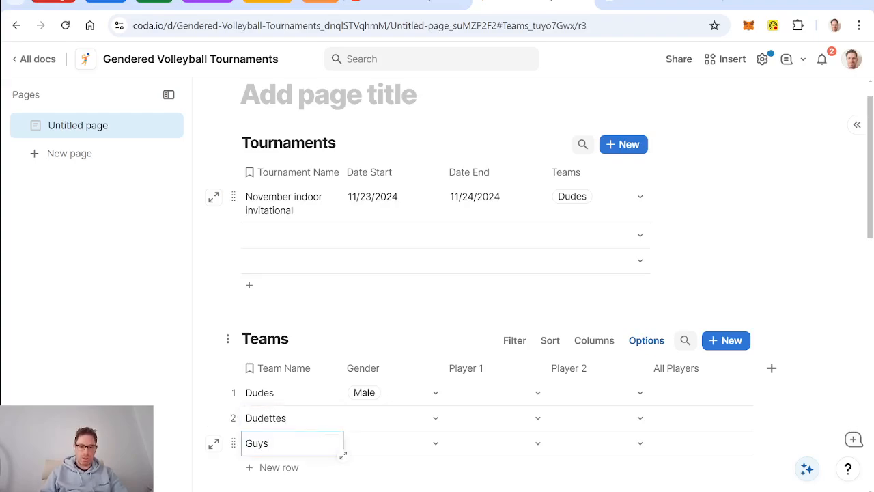
pyautogui.write('s')
pyautogui.click(283, 468)
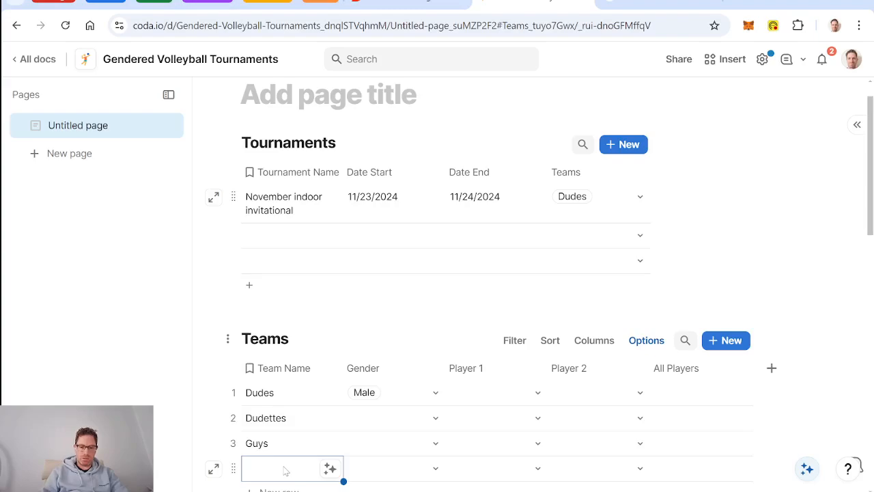
pyautogui.write('Gals')
# - Set the genders: Dudettes Female, Guys Male, Gals Female
pyautogui.click(422, 427)
pyautogui.click(435, 418)
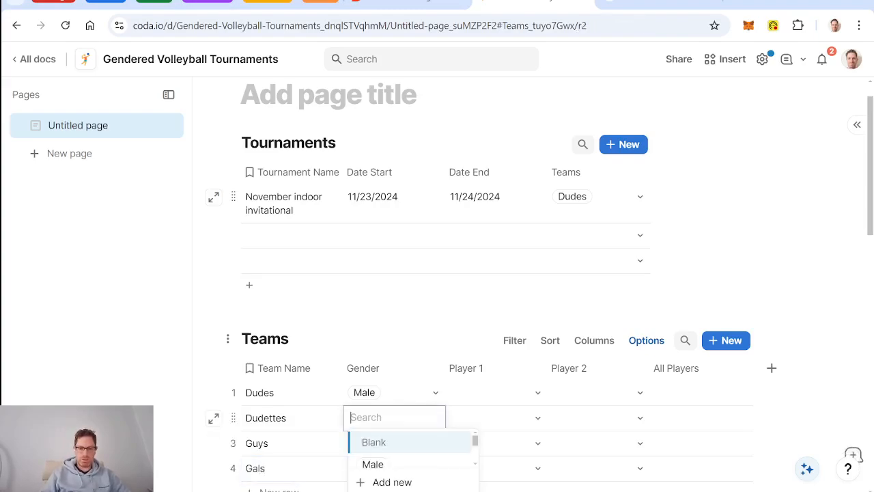
pyautogui.scroll(-3, 472, 278)
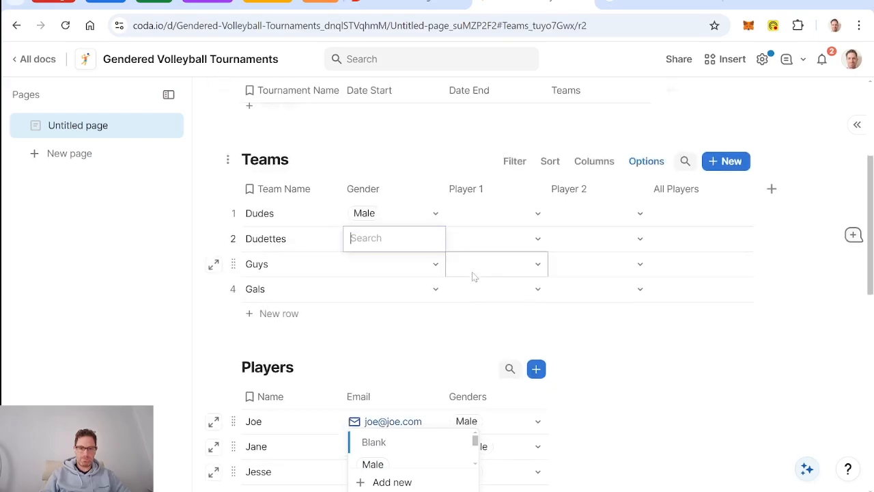
pyautogui.moveTo(472, 273); pyautogui.dragTo(421, 251)
pyautogui.click(435, 238)
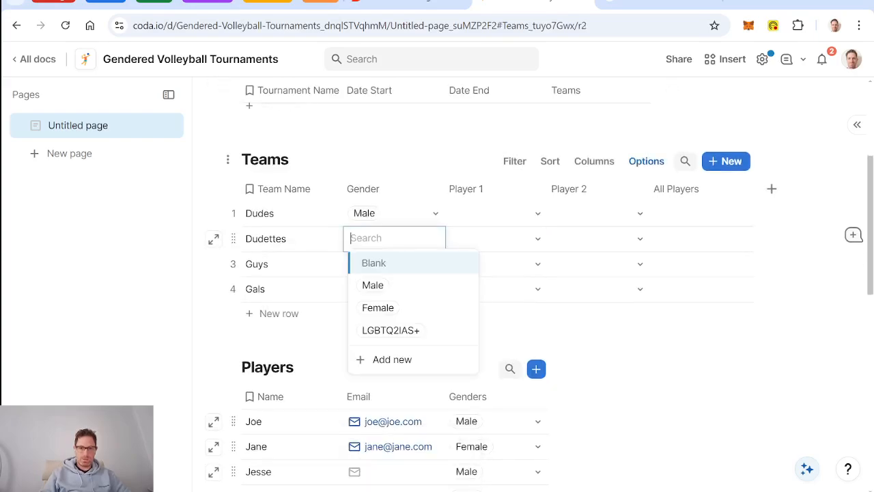
pyautogui.click(426, 306)
pyautogui.press('Down')
pyautogui.press('Return')
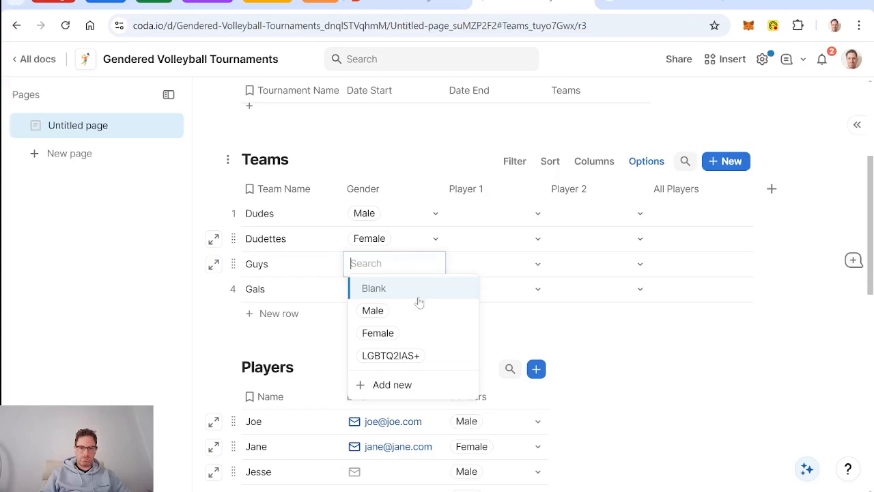
pyautogui.click(415, 309)
pyautogui.click(434, 294)
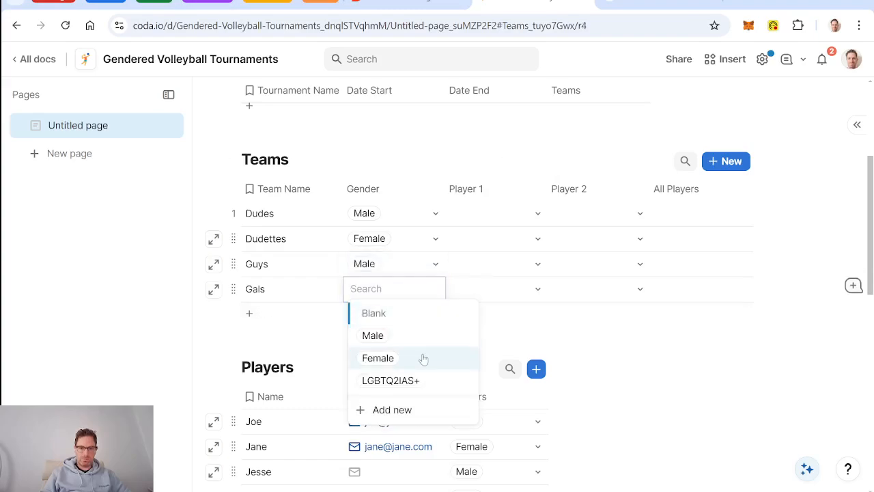
pyautogui.click(422, 358)
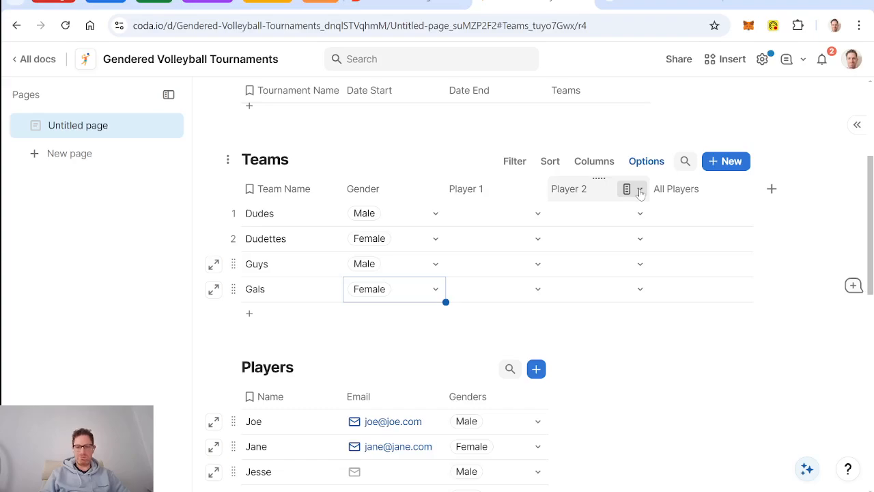
# - Switch the Player 2 column's filter to a custom formula condition
pyautogui.click(640, 191)
pyautogui.click(664, 211)
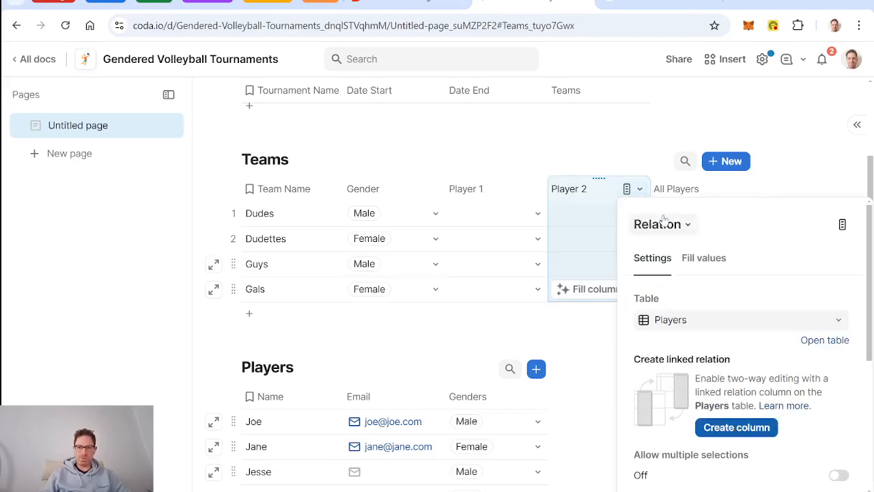
pyautogui.scroll(-4, 714, 293)
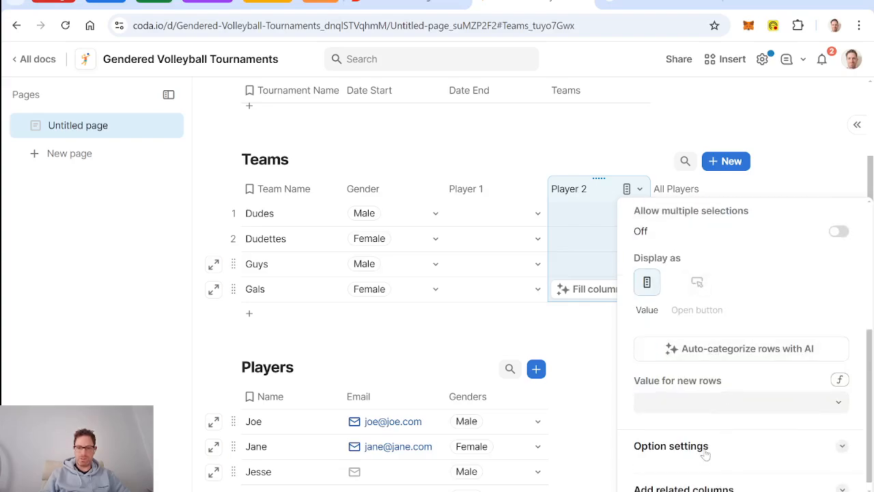
pyautogui.scroll(-3, 734, 375)
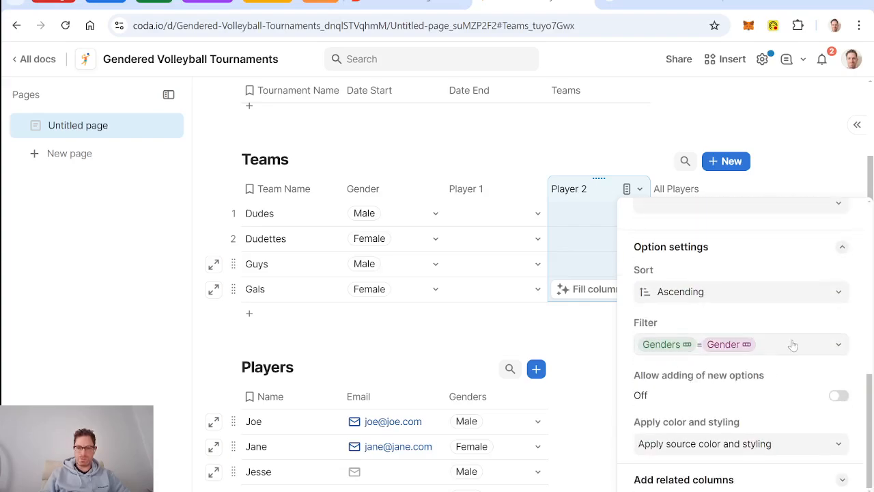
pyautogui.click(827, 349)
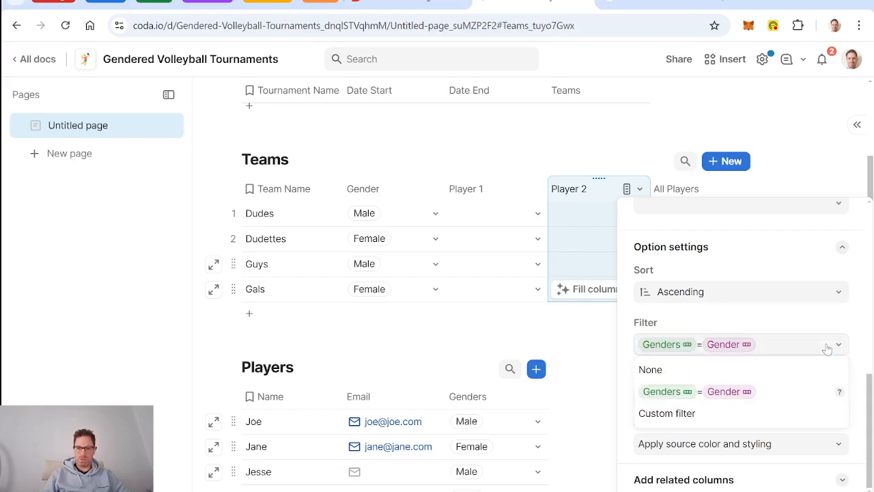
pyautogui.click(680, 415)
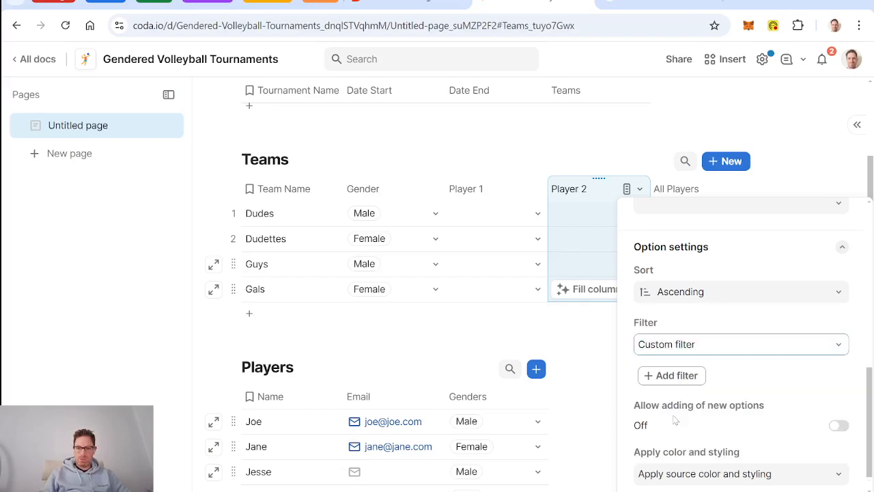
pyautogui.click(687, 375)
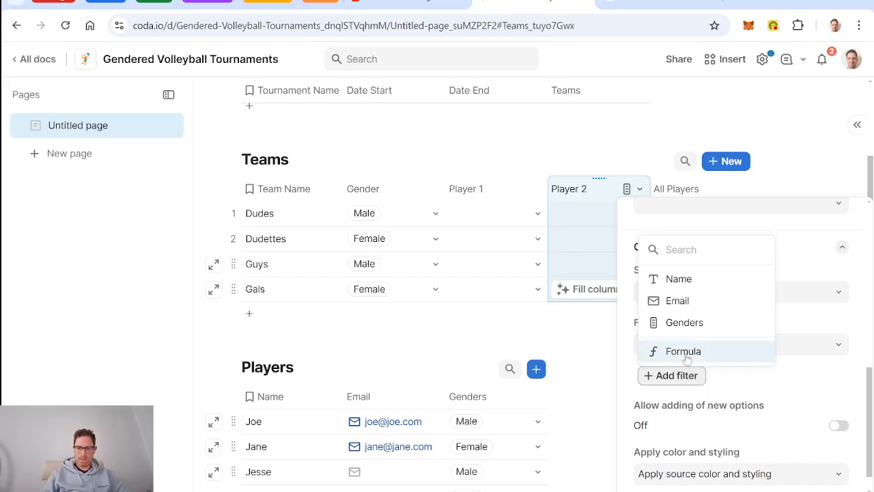
pyautogui.click(687, 355)
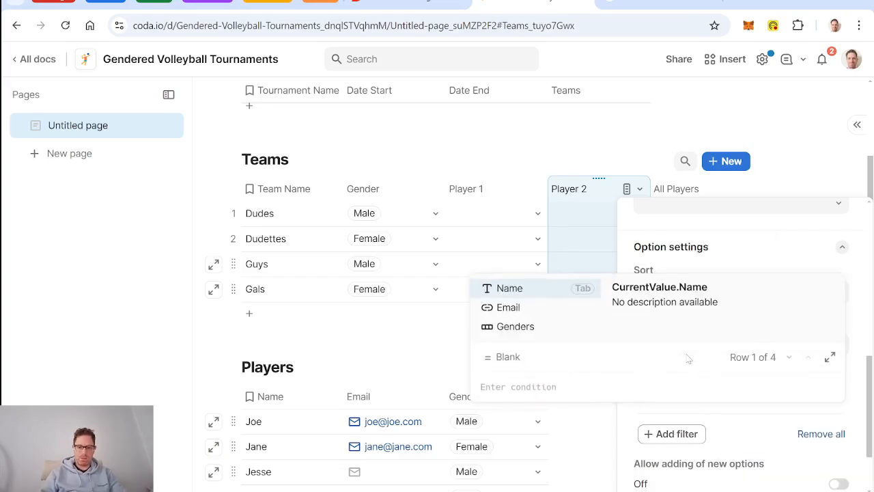
# - Enter the filter formula Genders = Gender and CurrentValue != Player 1
pyautogui.write('genders')
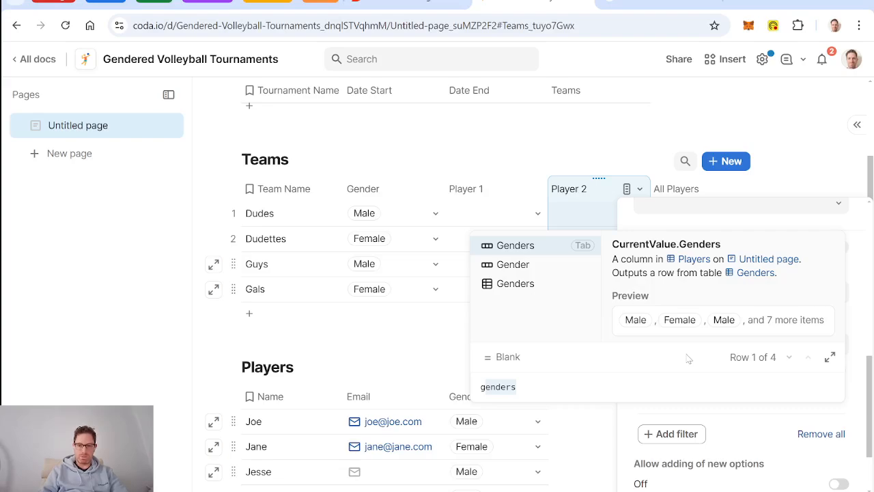
pyautogui.press('Tab')
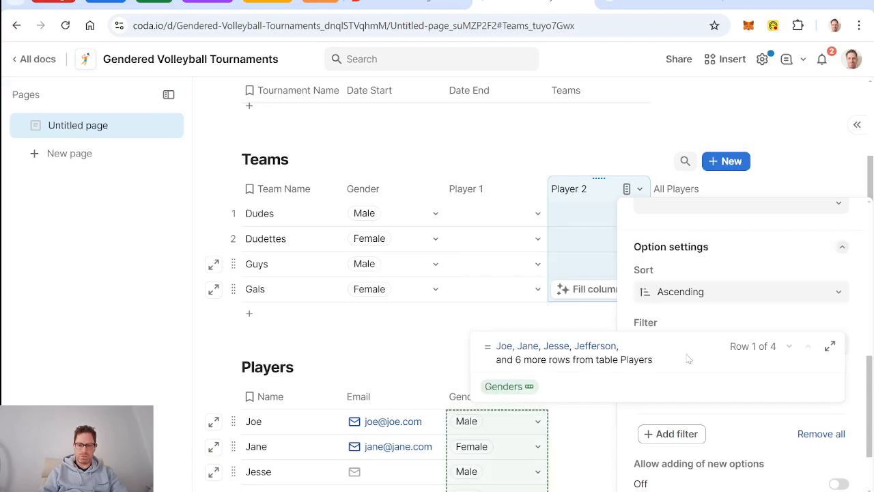
pyautogui.write('=genders')
pyautogui.press('BackSpace')
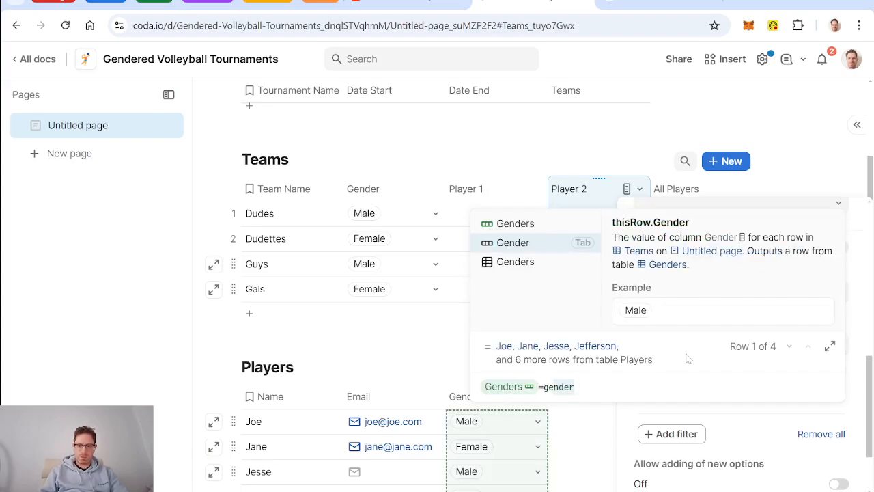
pyautogui.press('Tab')
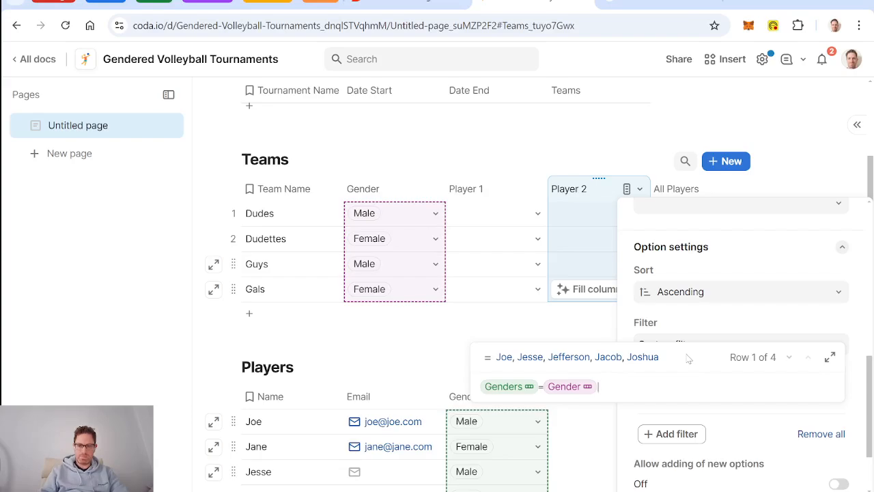
pyautogui.write('and ')
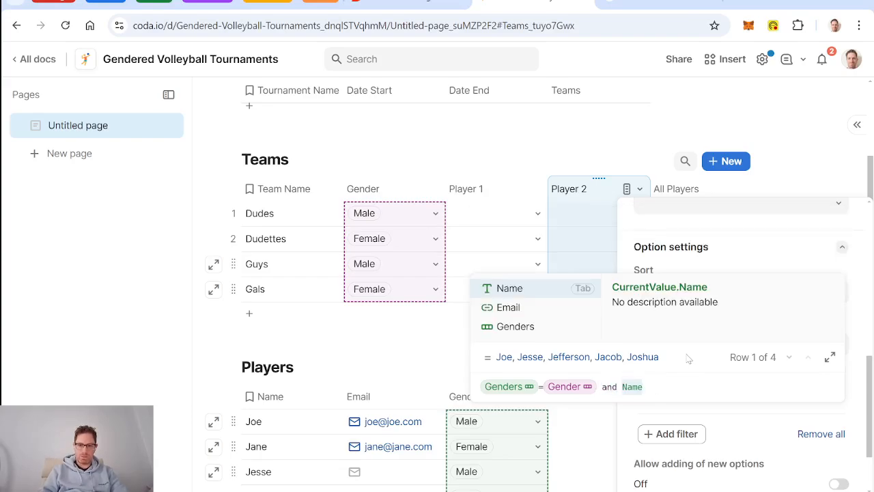
pyautogui.write('currentValue')
pyautogui.press('Tab')
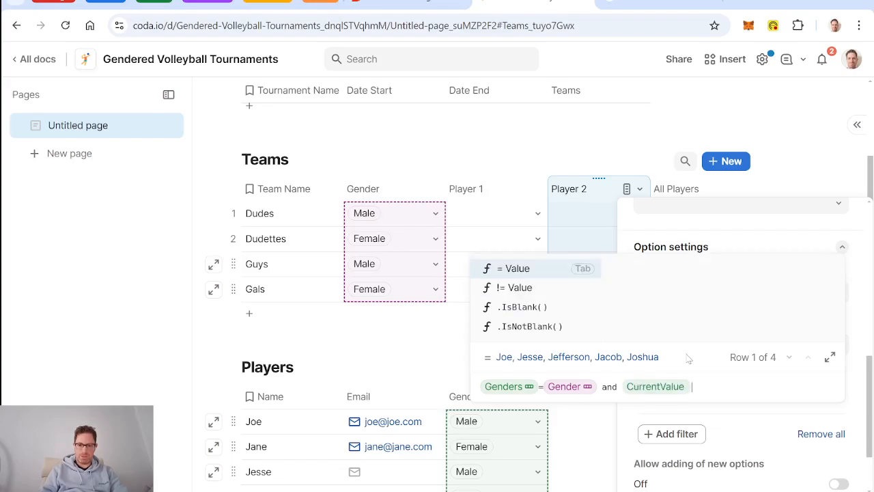
pyautogui.write('!=Joe')
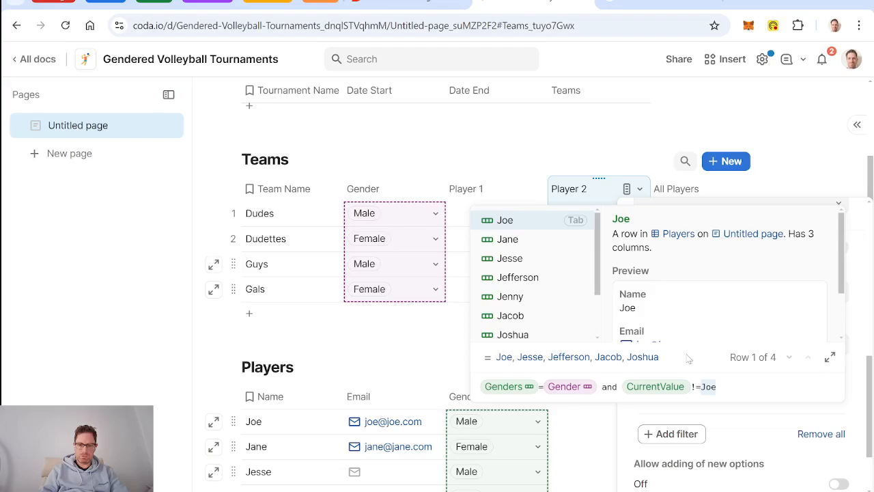
pyautogui.press('BackSpace')
pyautogui.press('BackSpace')
pyautogui.press('BackSpace')
pyautogui.write('player 1')
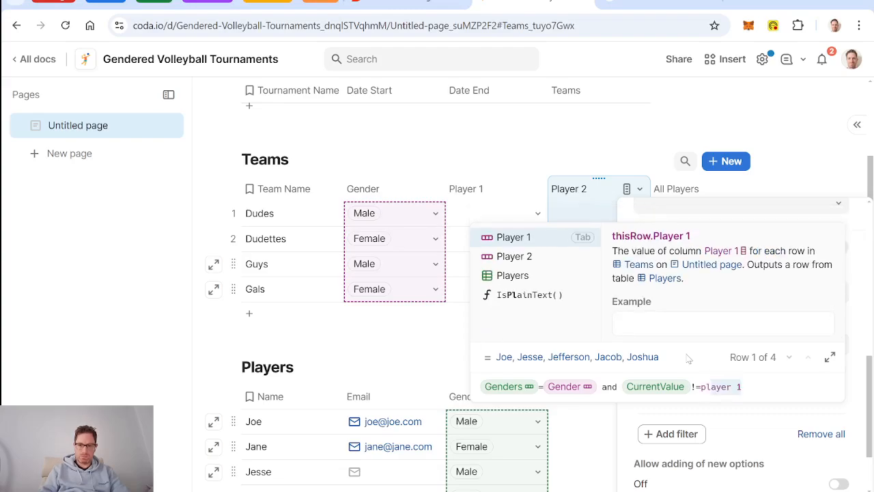
pyautogui.press('Tab')
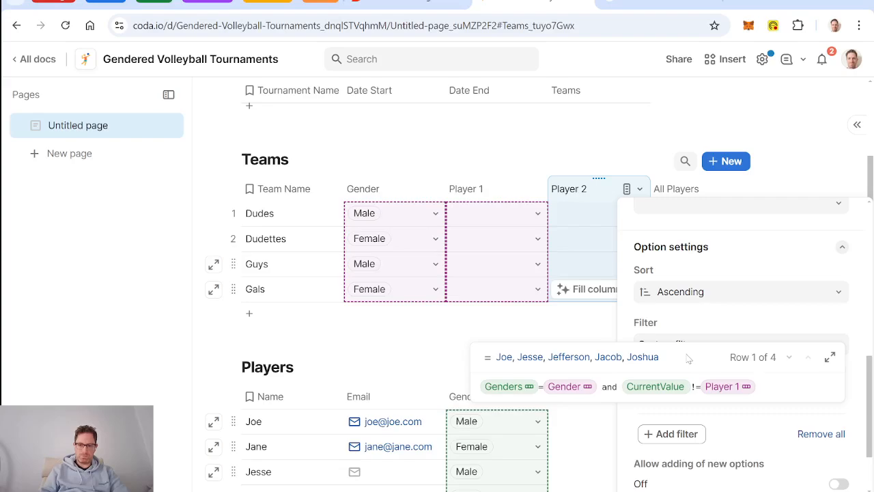
pyautogui.press('Return')
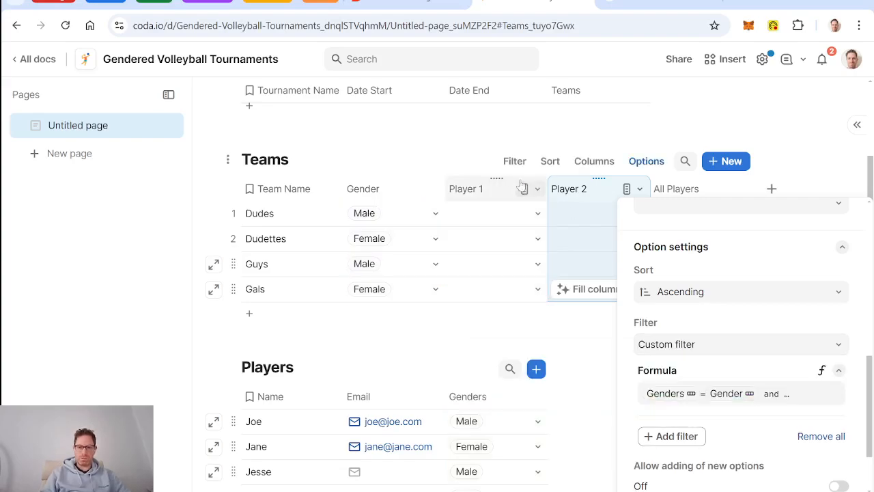
# - Pick Player 1 and Player 2 from the dropdowns for the Dudes and Dudettes teams
pyautogui.click(539, 214)
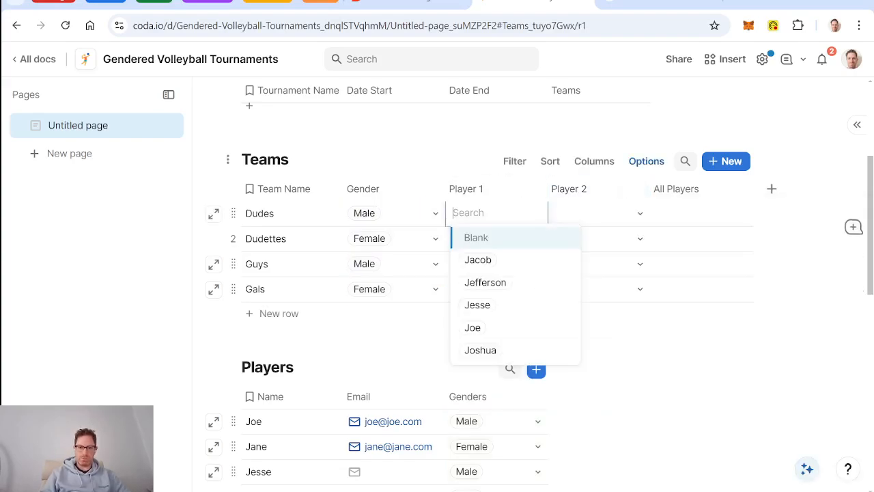
pyautogui.click(513, 259)
pyautogui.click(640, 214)
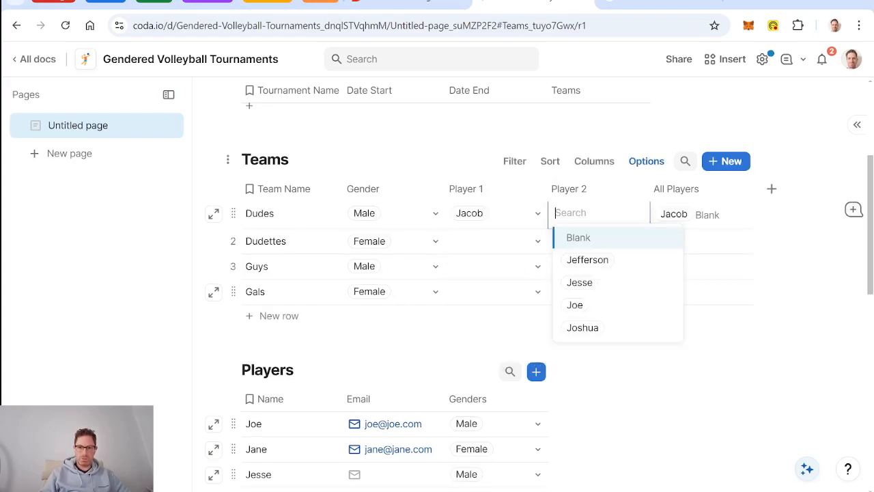
pyautogui.click(631, 262)
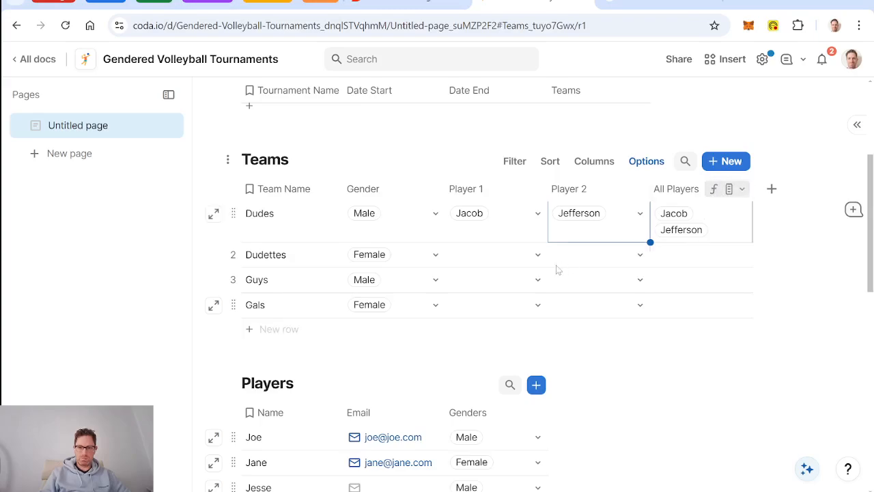
pyautogui.click(533, 256)
pyautogui.click(538, 254)
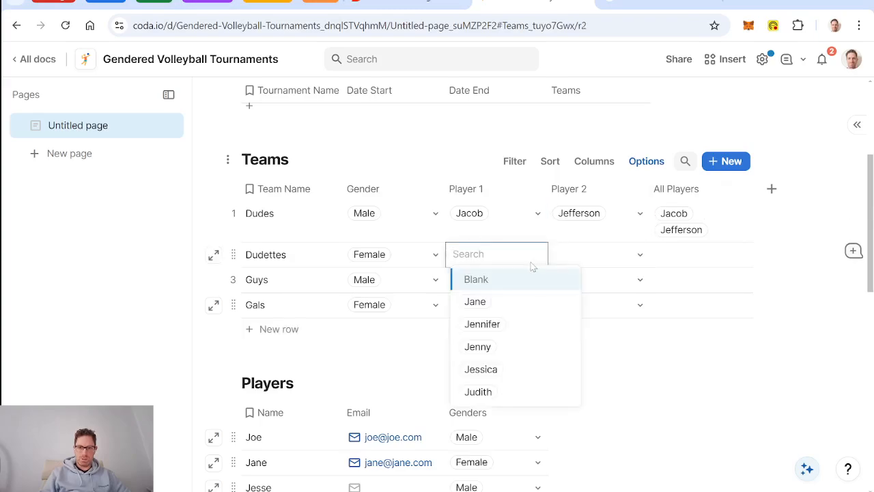
pyautogui.moveTo(533, 323)
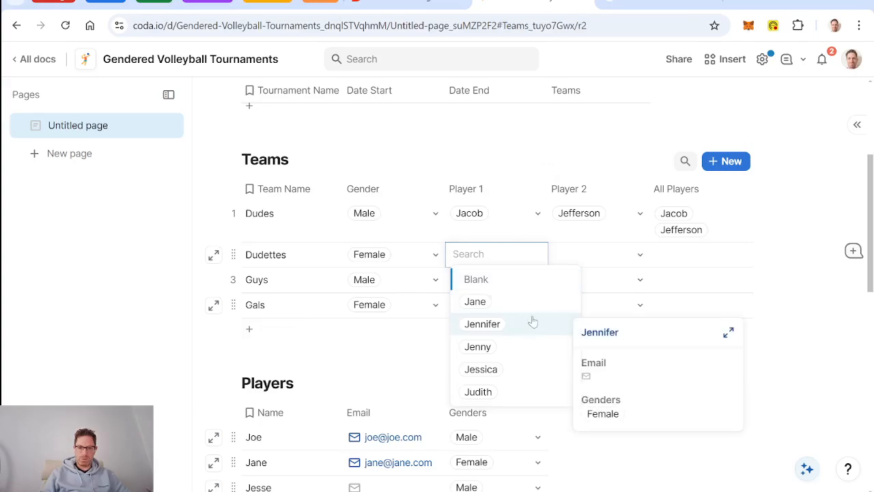
pyautogui.click(531, 302)
pyautogui.click(614, 257)
pyautogui.click(615, 257)
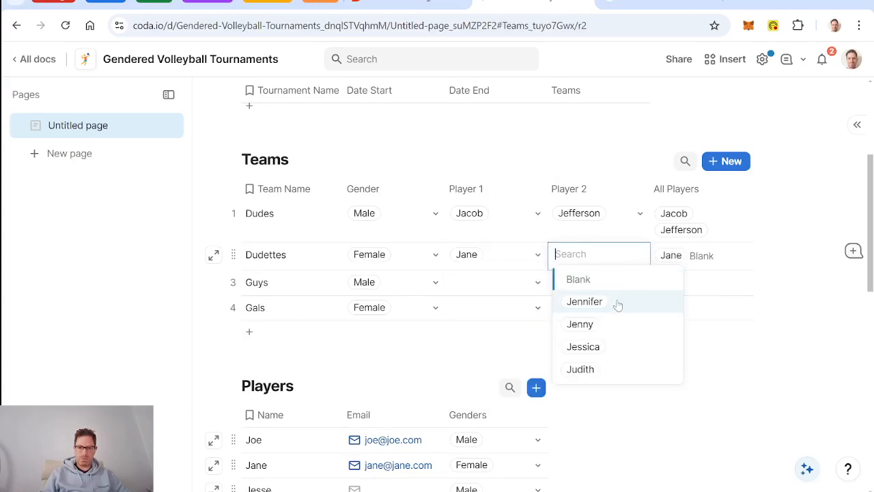
pyautogui.click(617, 305)
# - Pick Player 1 and Player 2 from the dropdowns for the Guys and Gals teams
pyautogui.click(539, 279)
pyautogui.click(538, 280)
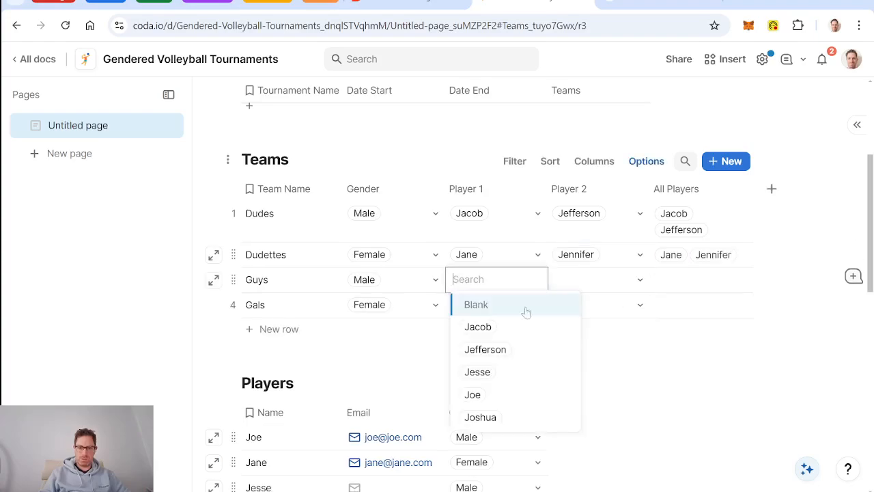
pyautogui.click(517, 371)
pyautogui.click(635, 286)
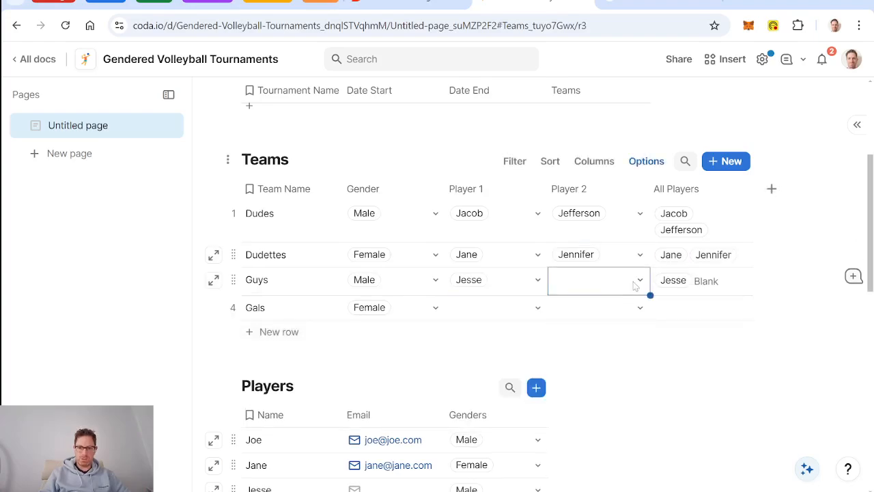
pyautogui.click(636, 285)
pyautogui.click(629, 371)
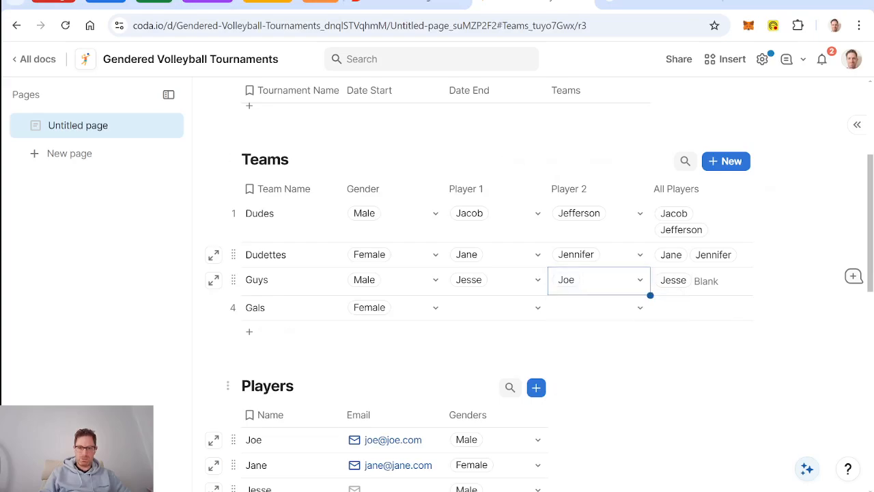
pyautogui.click(540, 309)
pyautogui.click(540, 309)
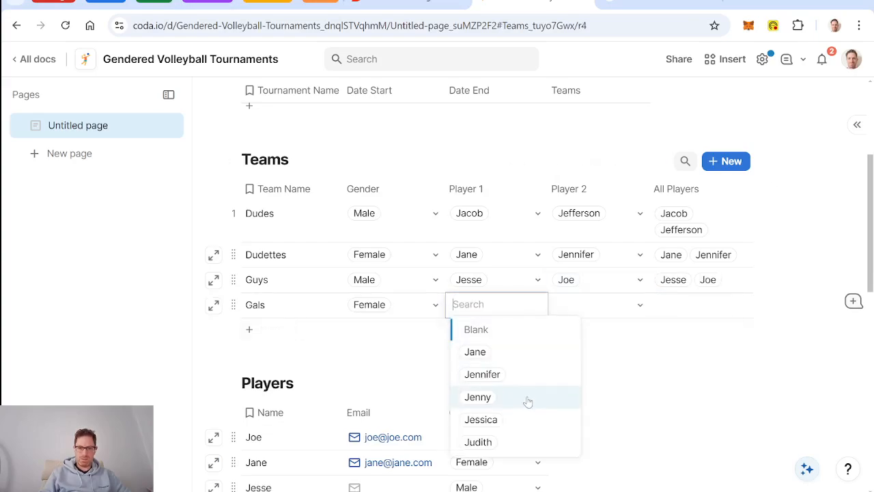
pyautogui.click(528, 399)
pyautogui.click(643, 307)
pyautogui.click(643, 307)
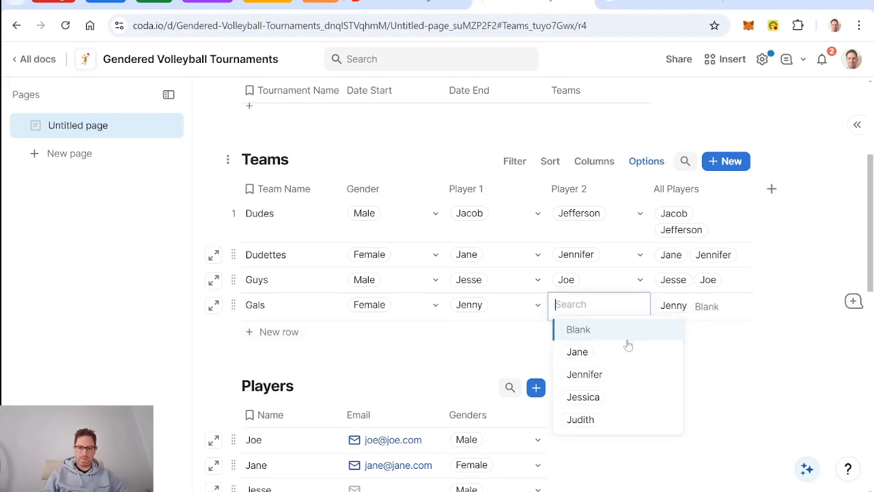
pyautogui.click(619, 397)
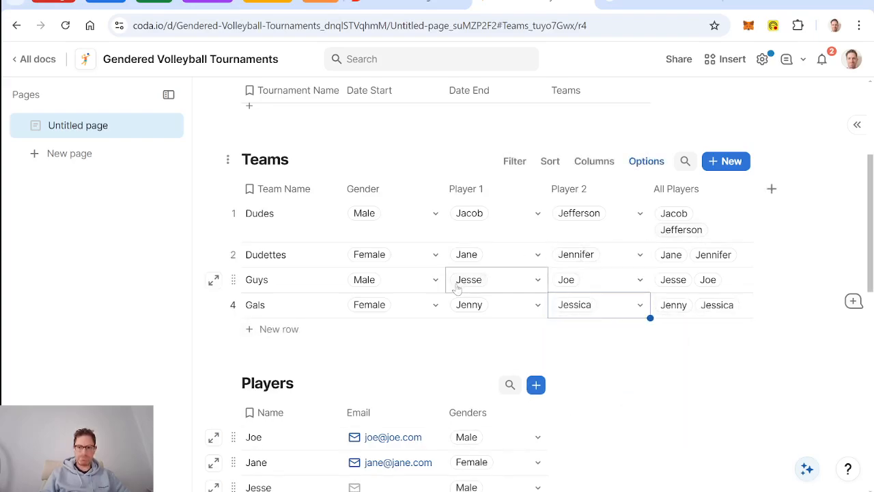
# - Turn on Allow multiple selections for the Tournaments table's Teams column
pyautogui.scroll(3, 459, 287)
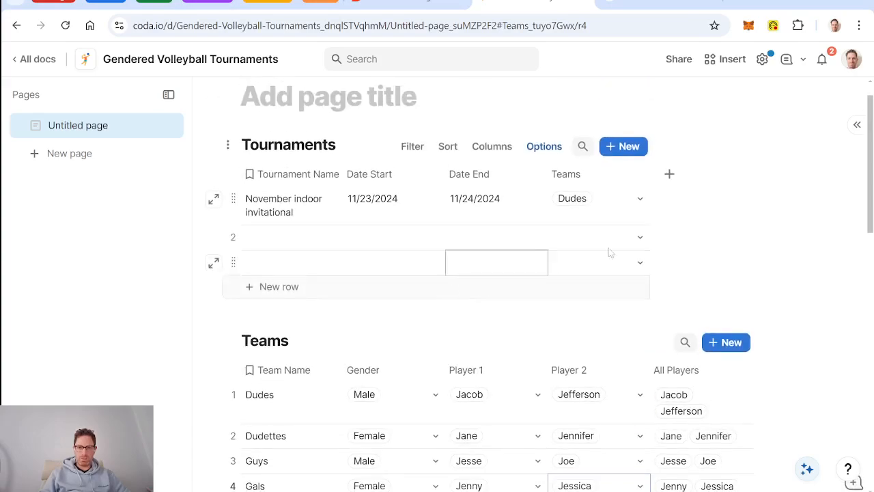
pyautogui.click(642, 203)
pyautogui.click(638, 174)
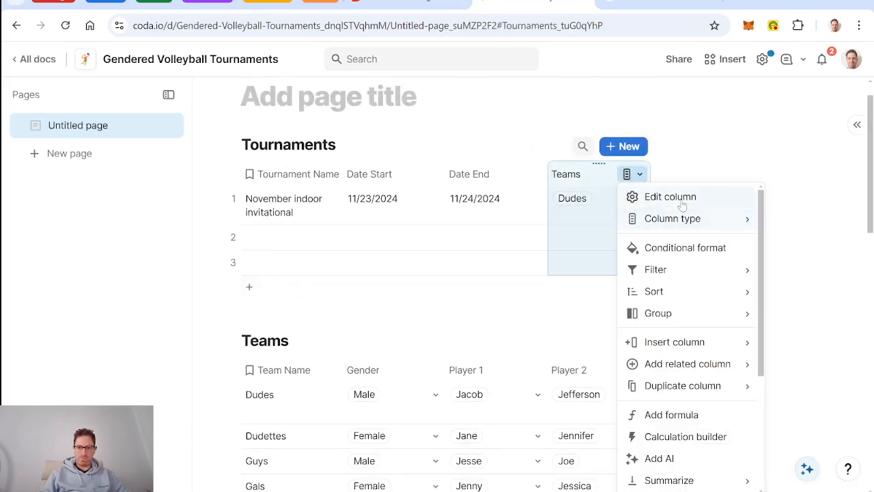
pyautogui.click(677, 197)
pyautogui.scroll(-2, 742, 334)
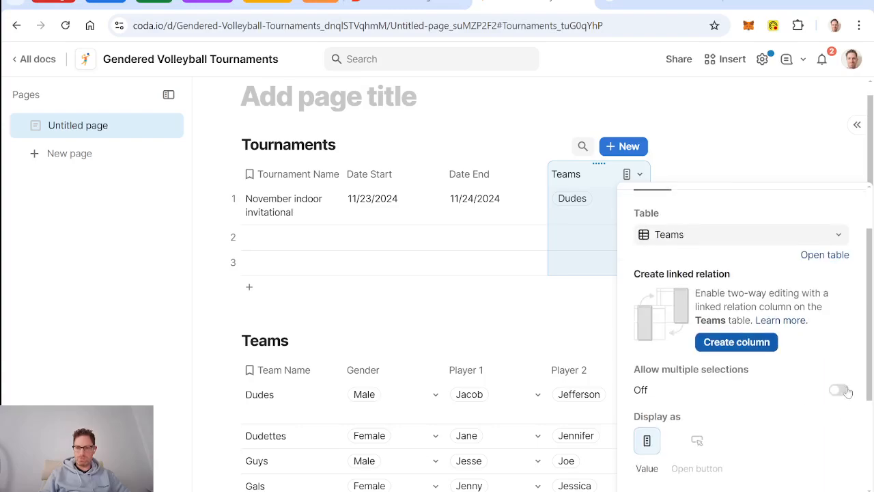
pyautogui.click(840, 390)
pyautogui.click(590, 184)
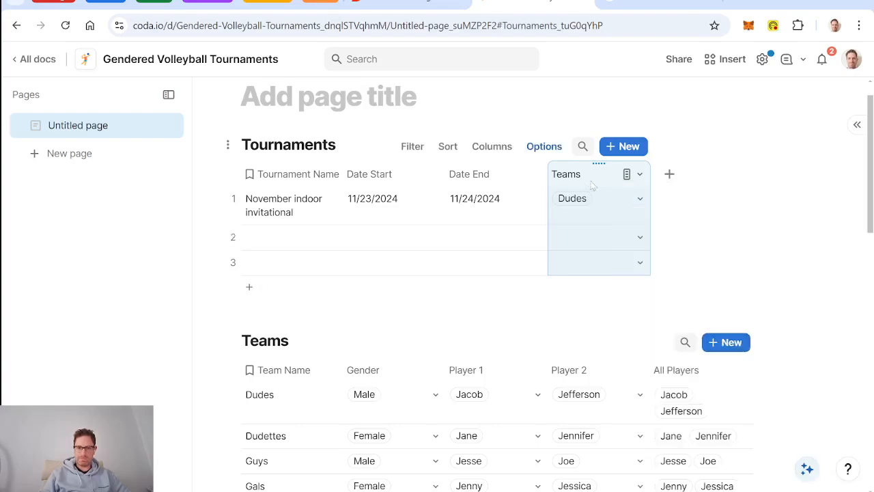
# - Add Dudettes, Guys and Gals to the November indoor invitational's teams
pyautogui.click(643, 202)
pyautogui.click(615, 246)
pyautogui.click(620, 265)
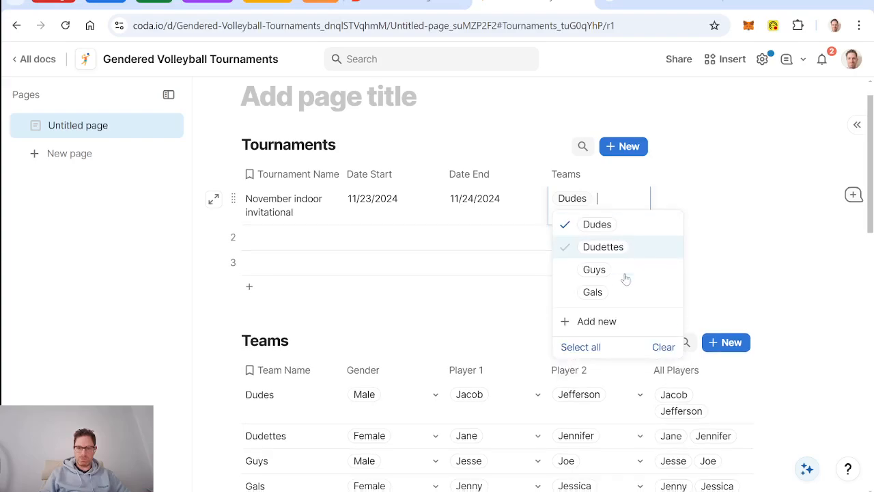
pyautogui.click(623, 250)
pyautogui.click(631, 287)
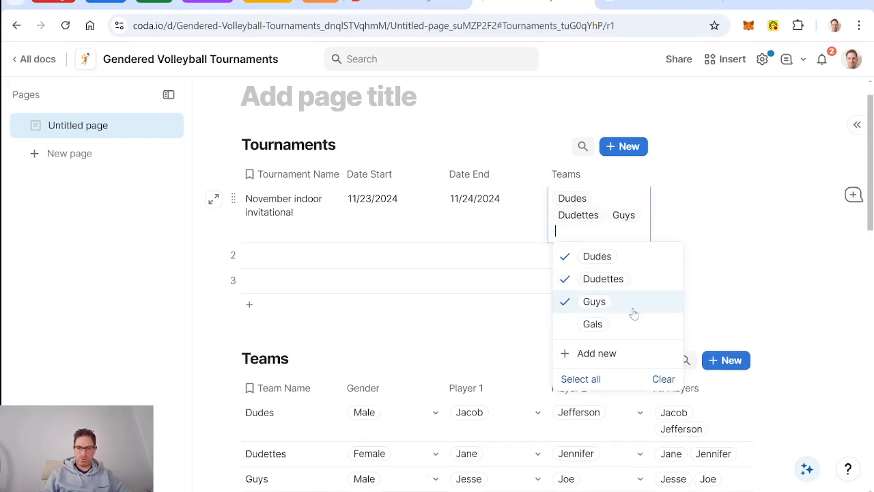
pyautogui.click(635, 326)
pyautogui.click(486, 176)
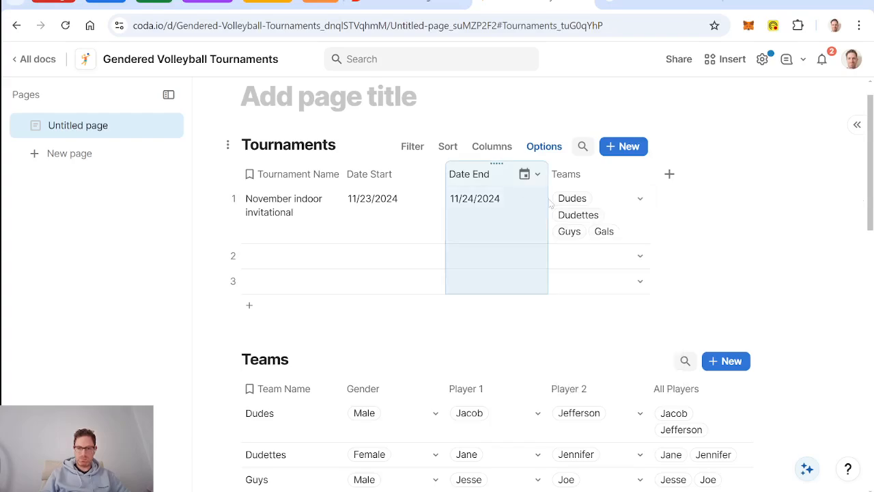
# - Create a linked Tournaments column in the Teams table from the relation settings
pyautogui.scroll(-2, 496, 377)
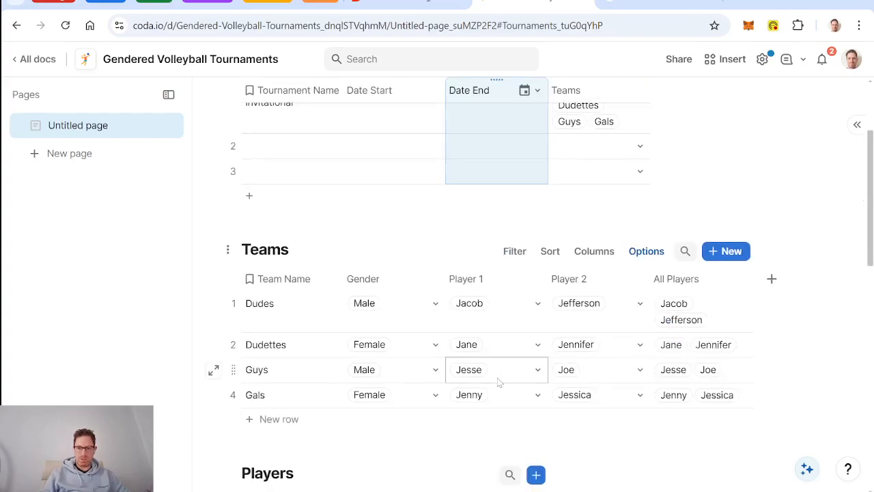
pyautogui.scroll(3, 498, 382)
pyautogui.click(634, 207)
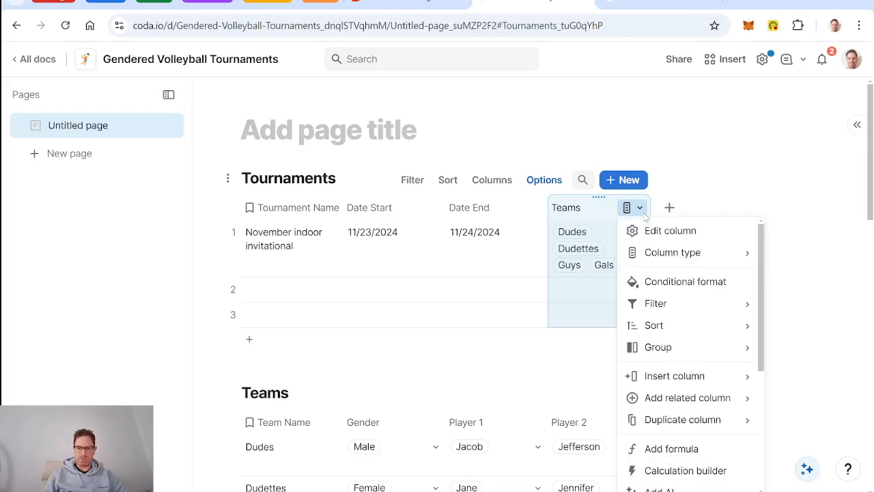
pyautogui.click(669, 230)
pyautogui.scroll(-2, 762, 352)
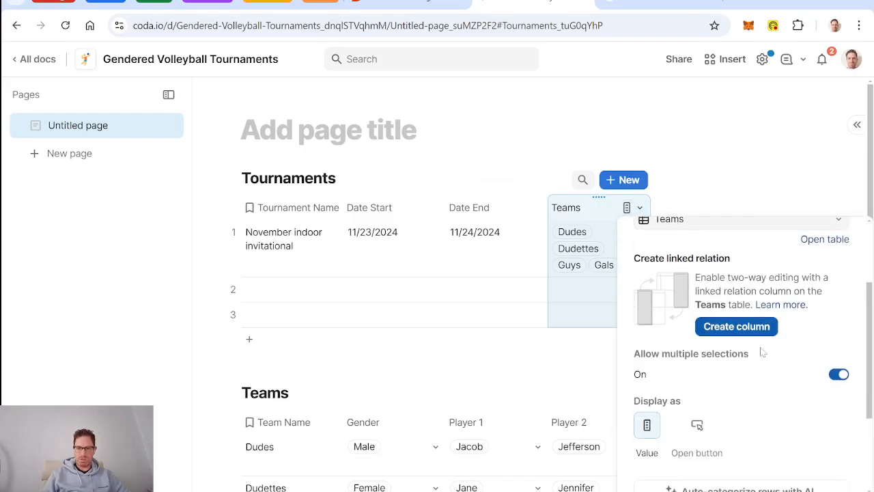
pyautogui.click(729, 329)
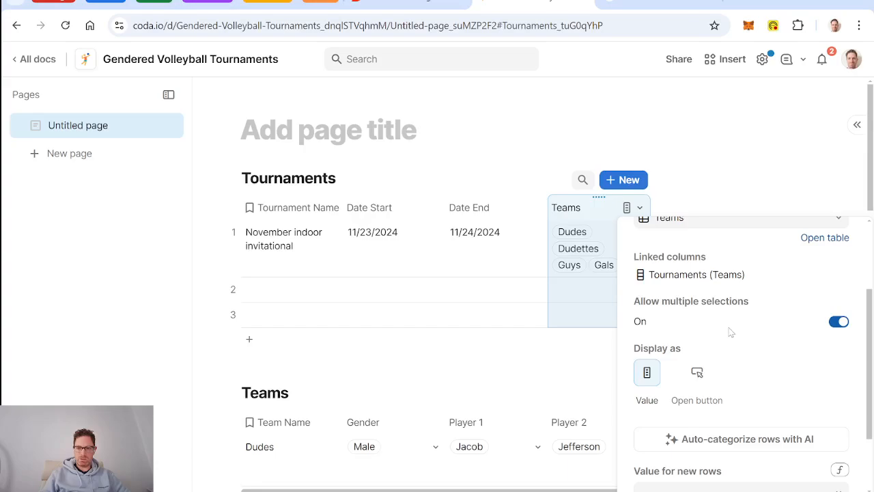
pyautogui.click(590, 215)
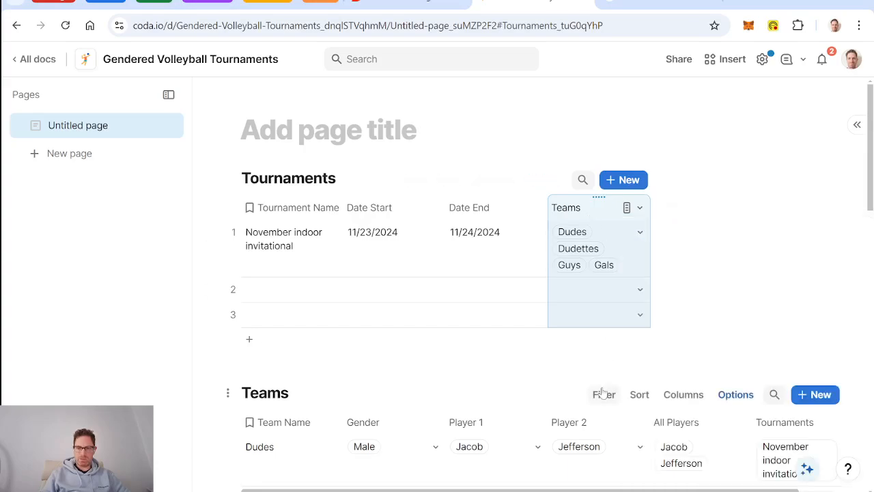
pyautogui.scroll(-2, 603, 392)
pyautogui.hscroll(1, 205, 349)
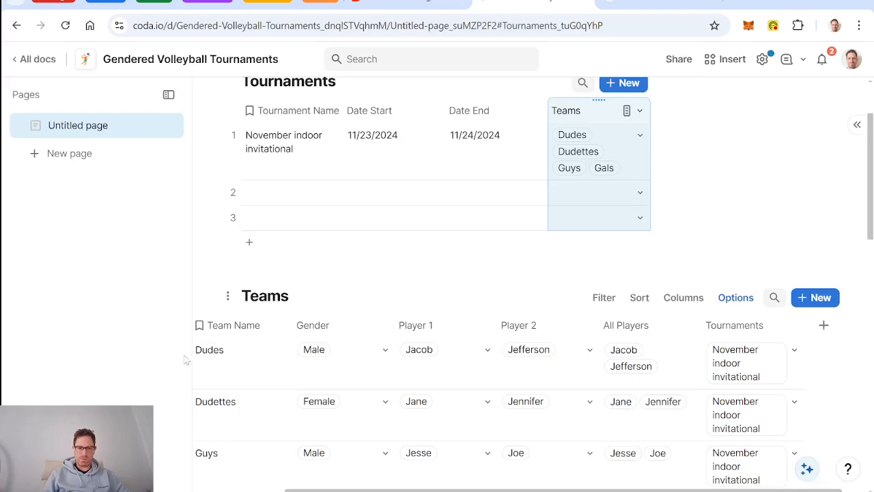
pyautogui.hscroll(-1, 206, 355)
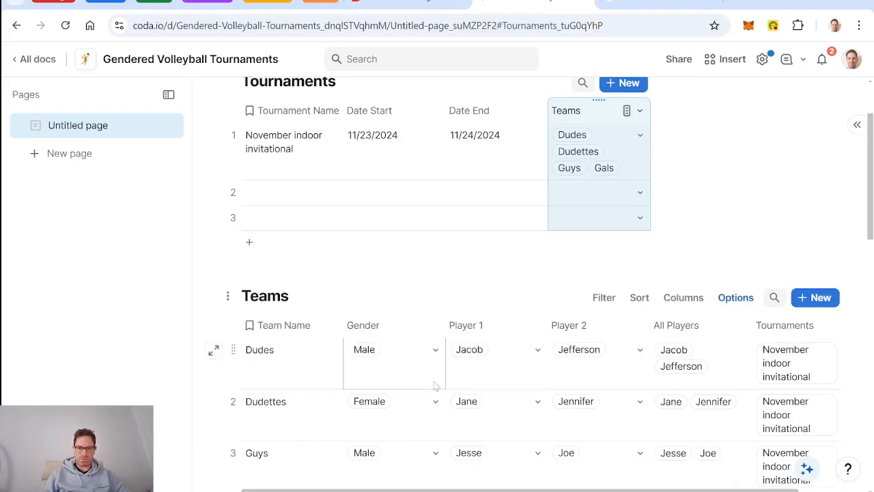
pyautogui.click(214, 352)
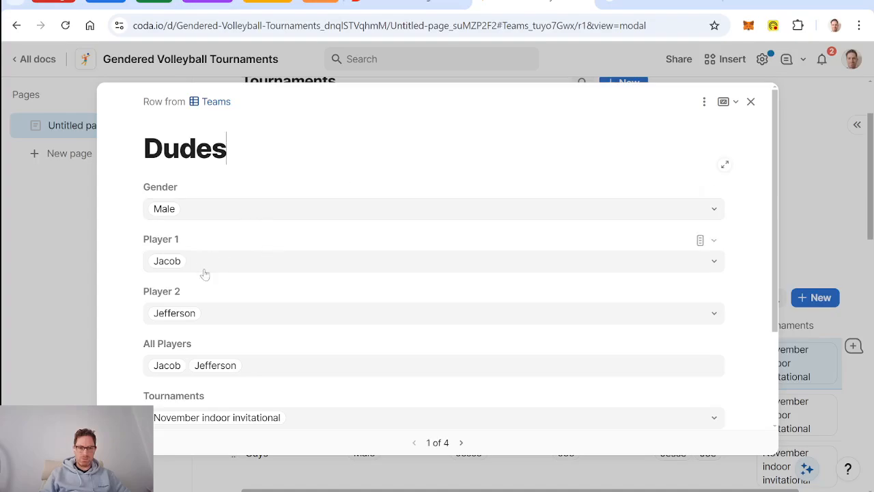
pyautogui.scroll(-2, 365, 314)
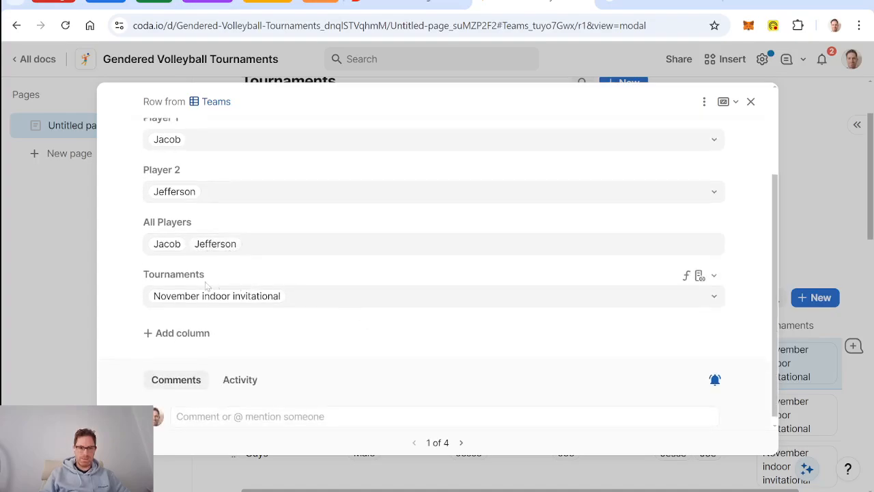
pyautogui.click(750, 103)
pyautogui.scroll(-5, 601, 336)
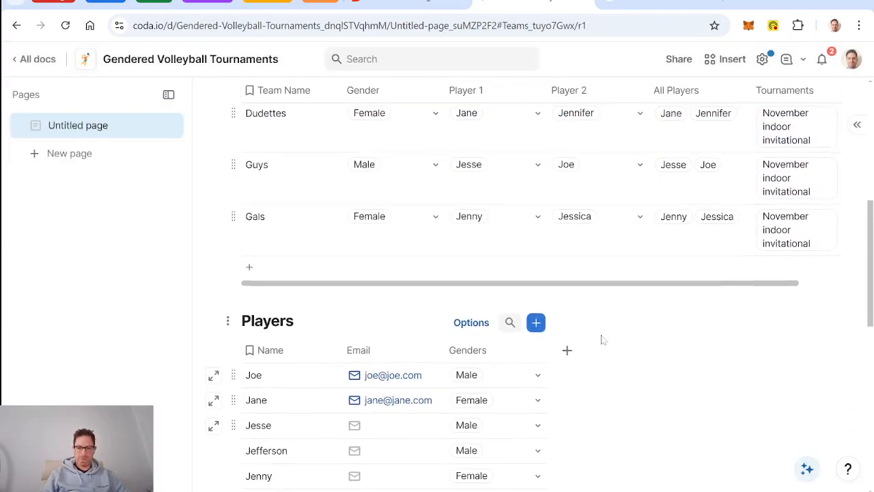
pyautogui.scroll(4, 601, 339)
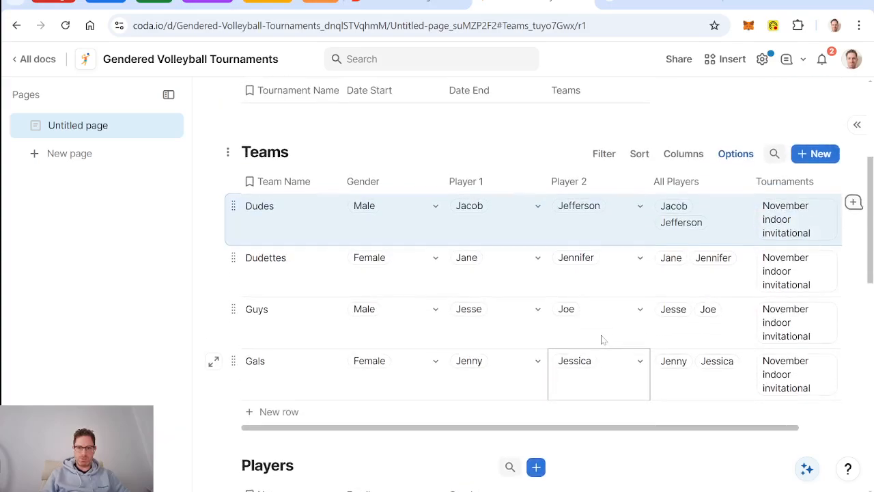
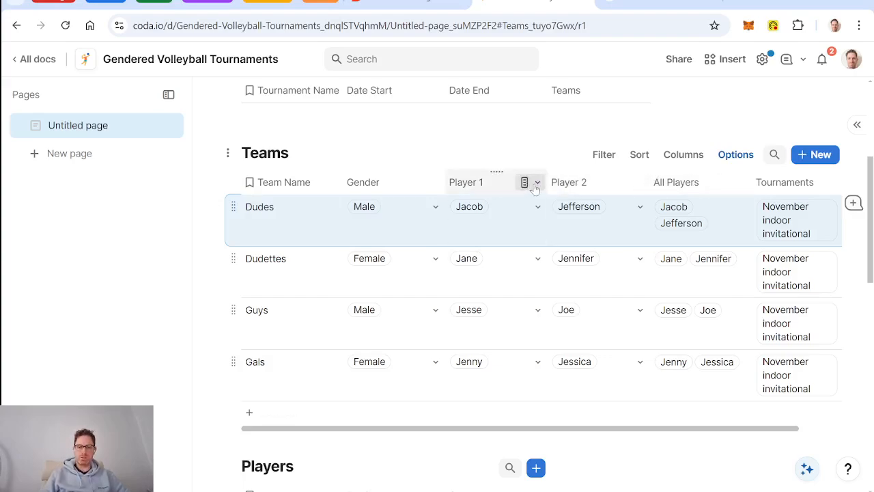
# - Add a new column to the Players table as a relation to Teams
pyautogui.scroll(-3, 498, 308)
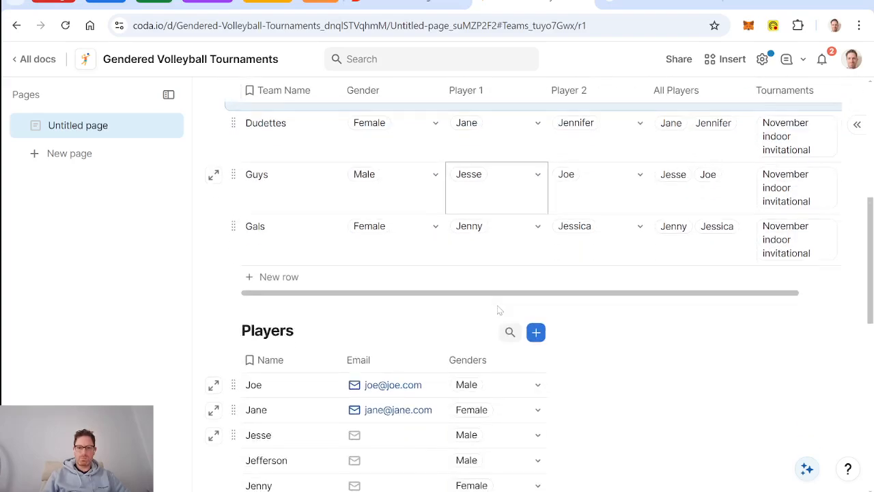
pyautogui.click(567, 311)
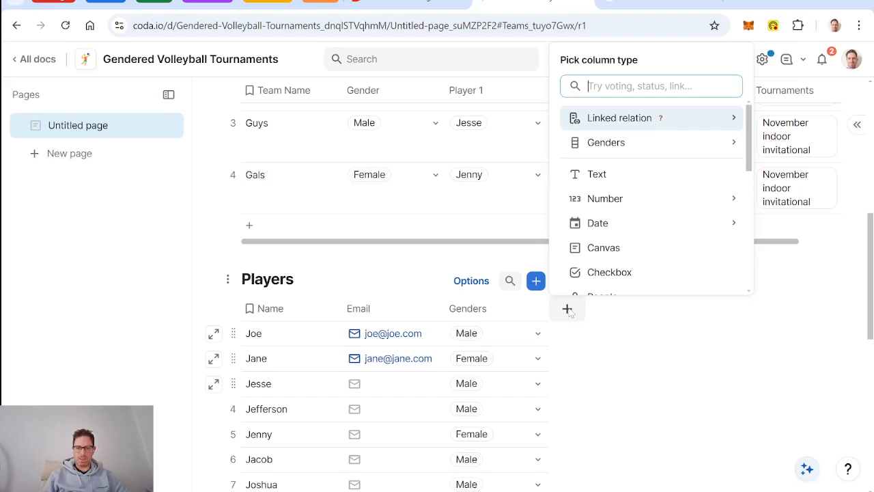
pyautogui.press('Escape')
pyautogui.scroll(5, 546, 315)
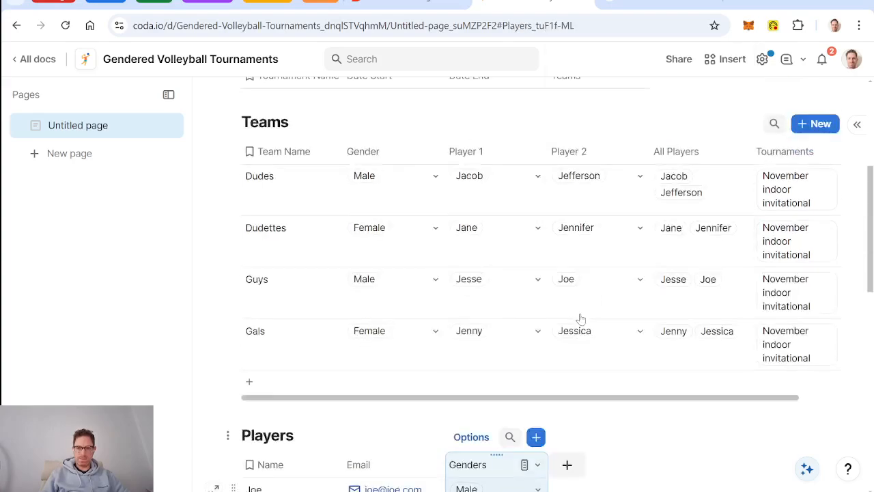
pyautogui.scroll(-1, 581, 318)
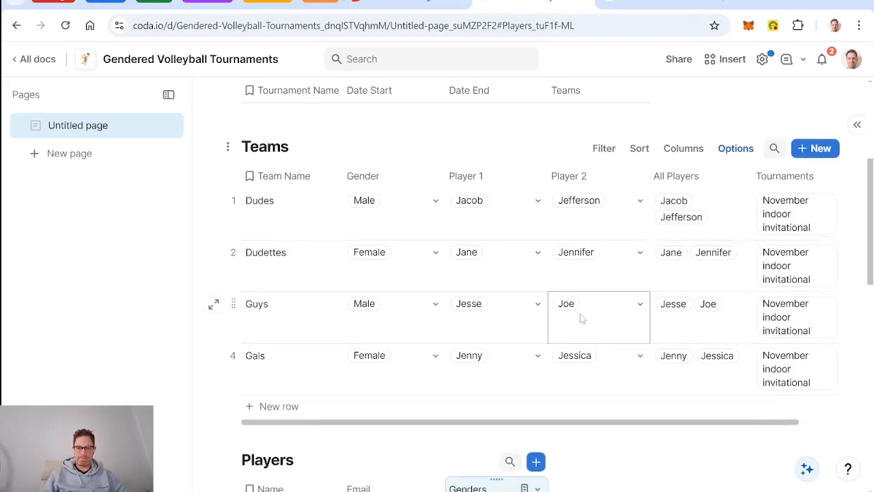
pyautogui.scroll(1, 582, 319)
pyautogui.scroll(-1, 581, 318)
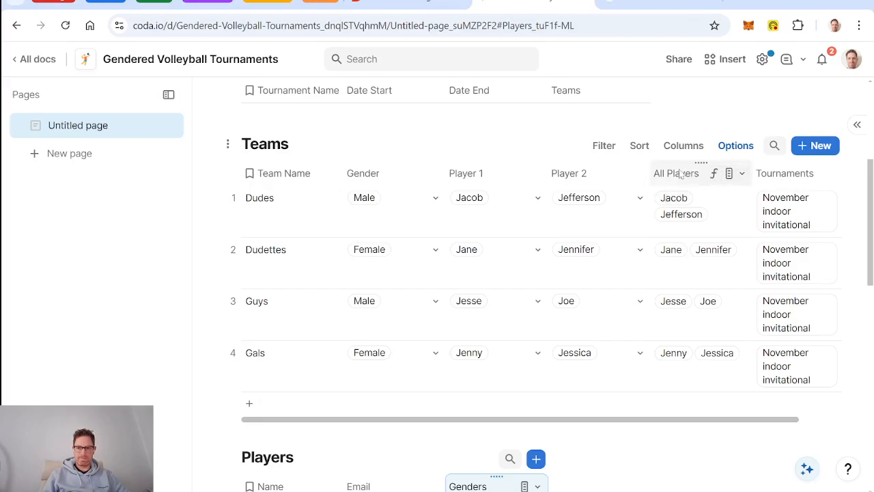
pyautogui.scroll(-4, 599, 319)
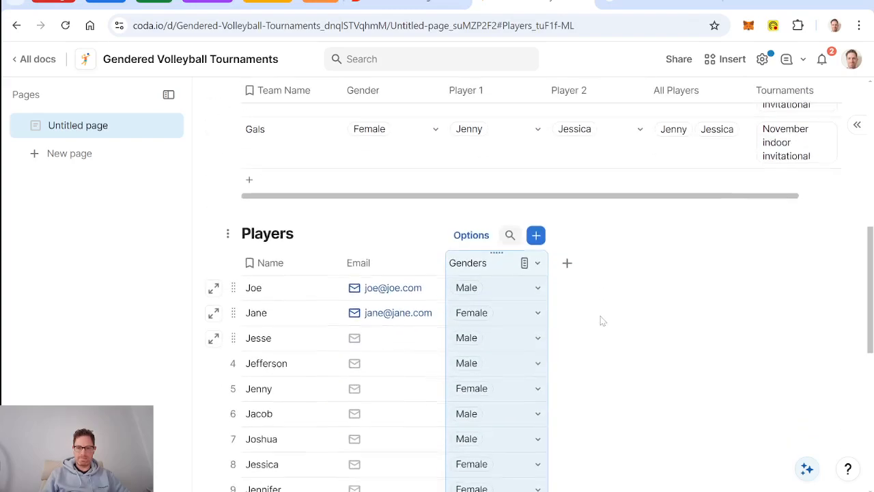
pyautogui.click(567, 263)
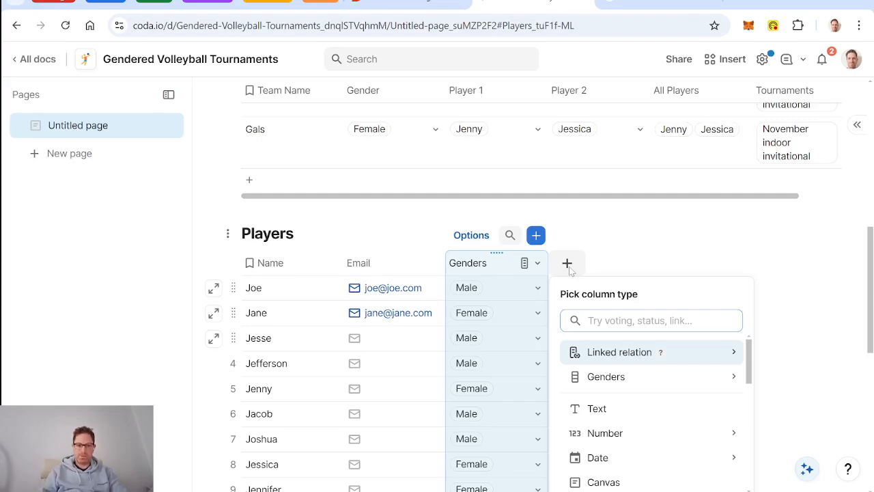
pyautogui.write('team')
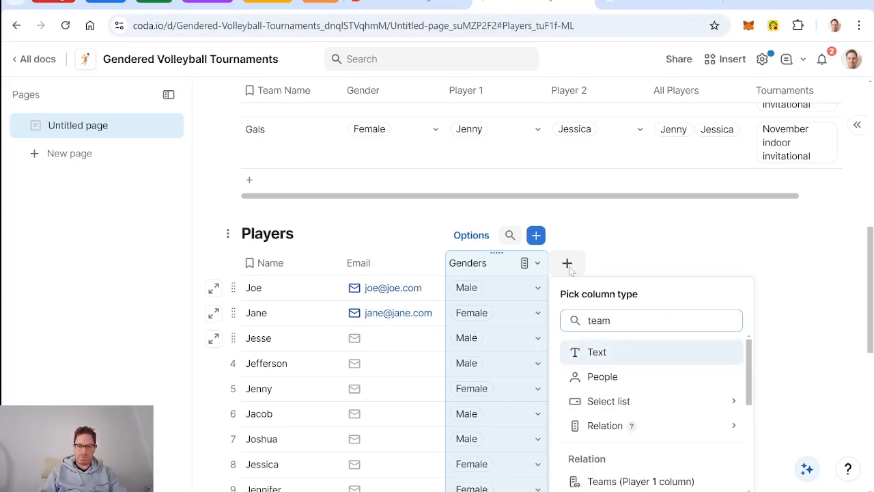
pyautogui.scroll(-2, 656, 353)
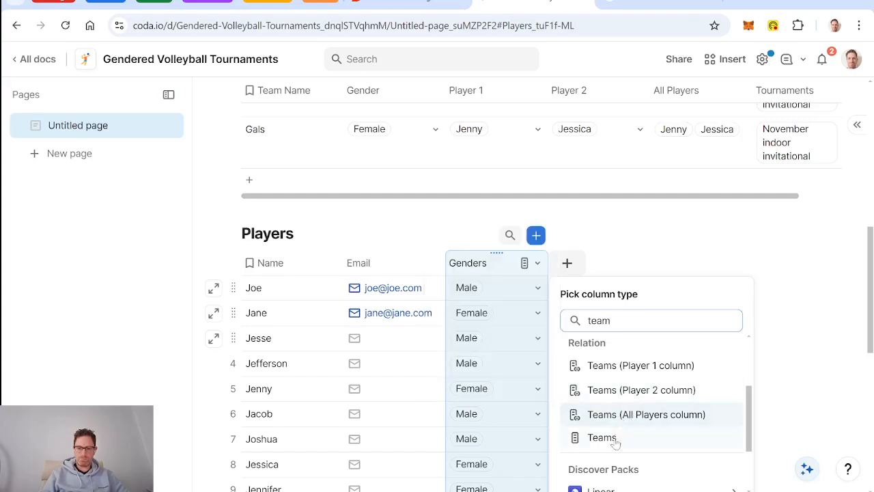
pyautogui.click(592, 437)
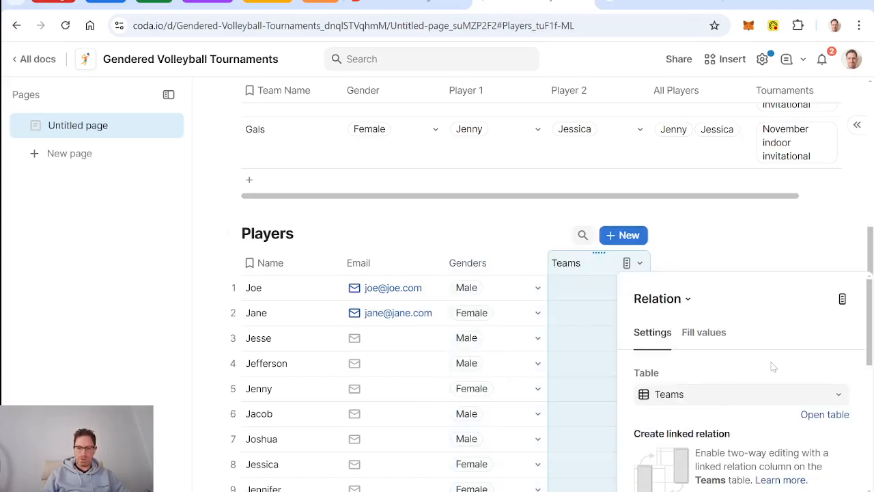
# - Allow multiple team selections and set the column to fill by Calculations & formulas
pyautogui.scroll(-2, 773, 367)
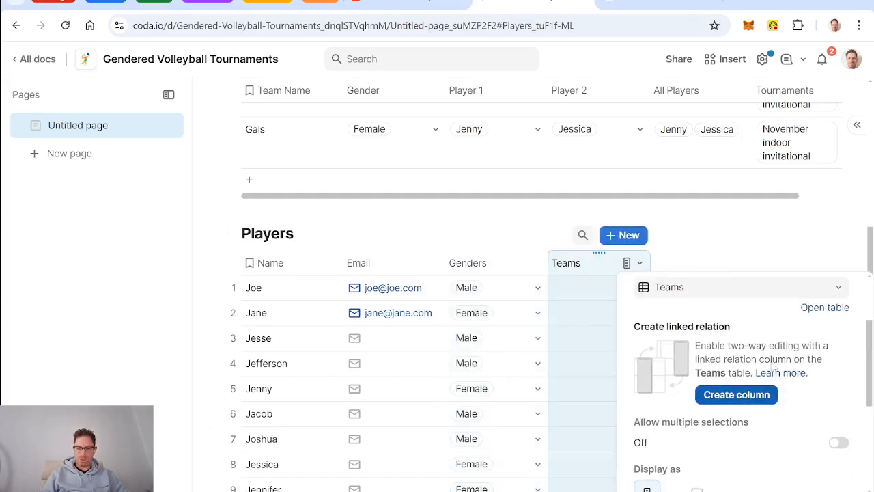
pyautogui.click(840, 444)
pyautogui.scroll(2, 728, 342)
pyautogui.click(707, 335)
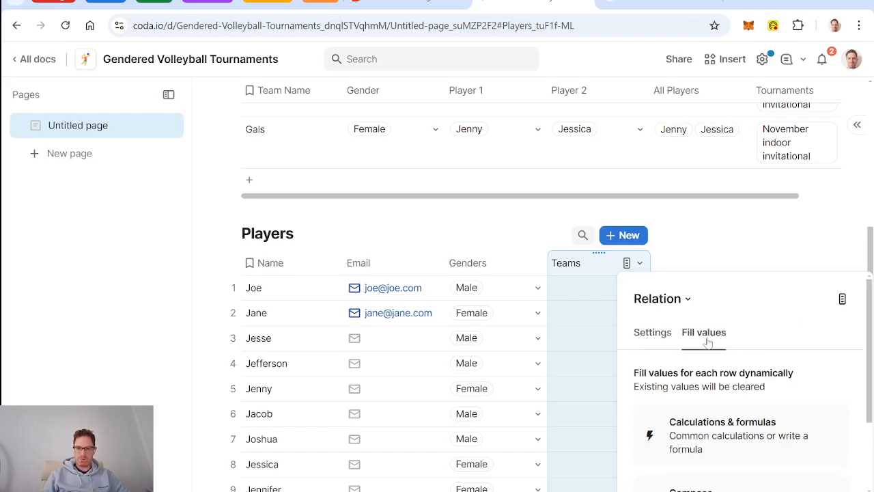
pyautogui.click(721, 437)
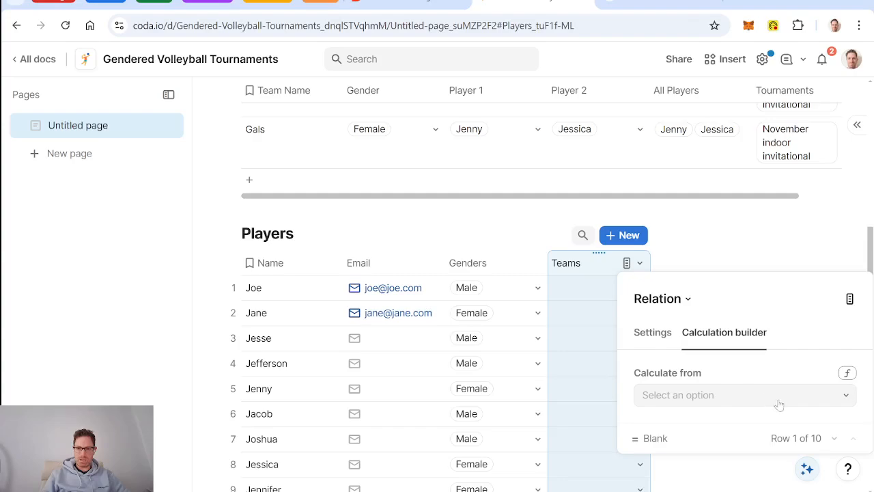
# - Set the Teams column formula to Teams.Filter(CurrentValue.in(All Players))
pyautogui.click(847, 373)
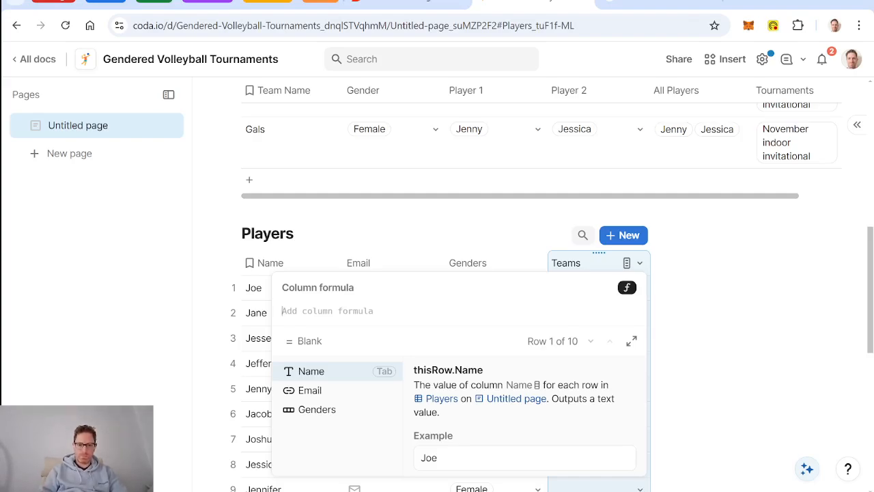
pyautogui.write('teams')
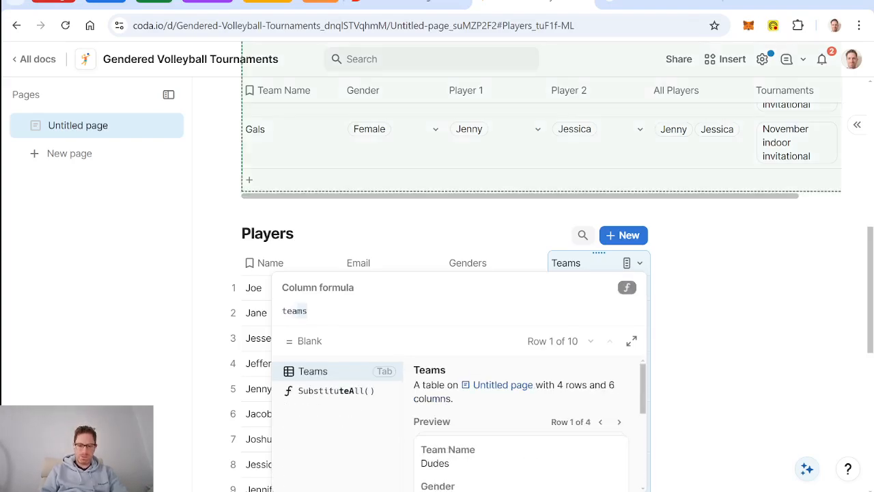
pyautogui.press('Tab')
pyautogui.write('.fi')
pyautogui.press('Tab')
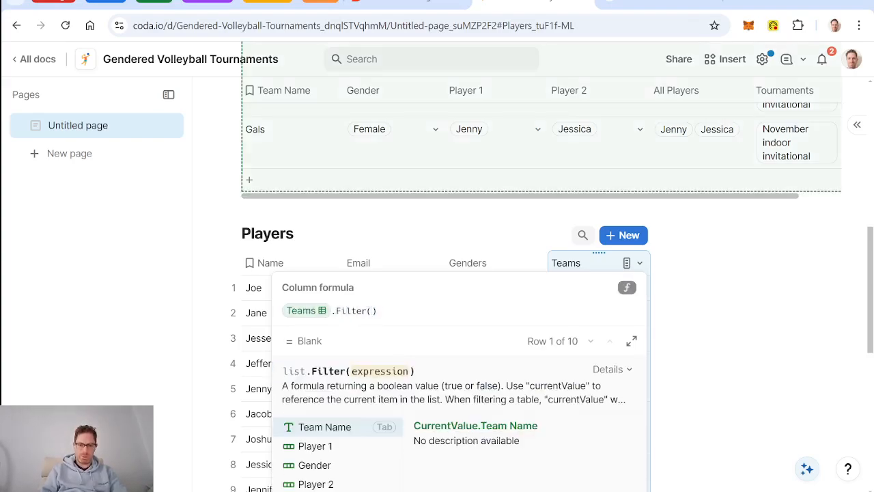
pyautogui.write('currentValue')
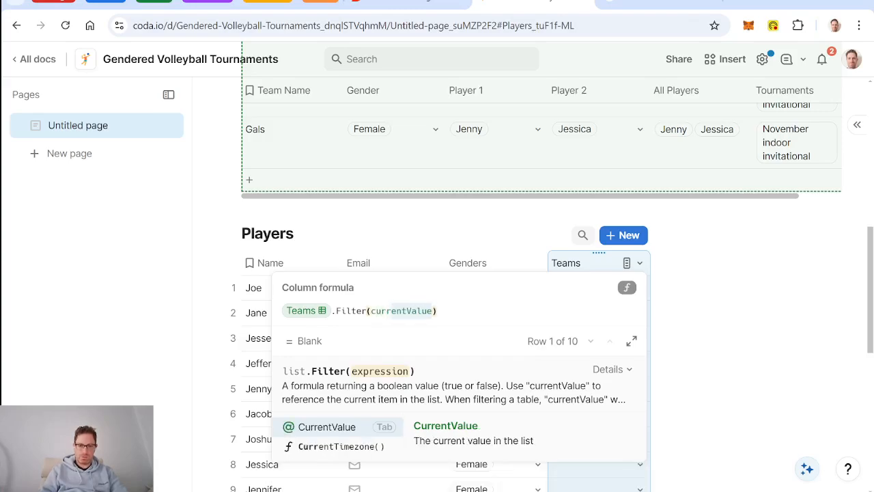
pyautogui.press('Tab')
pyautogui.write('.in(')
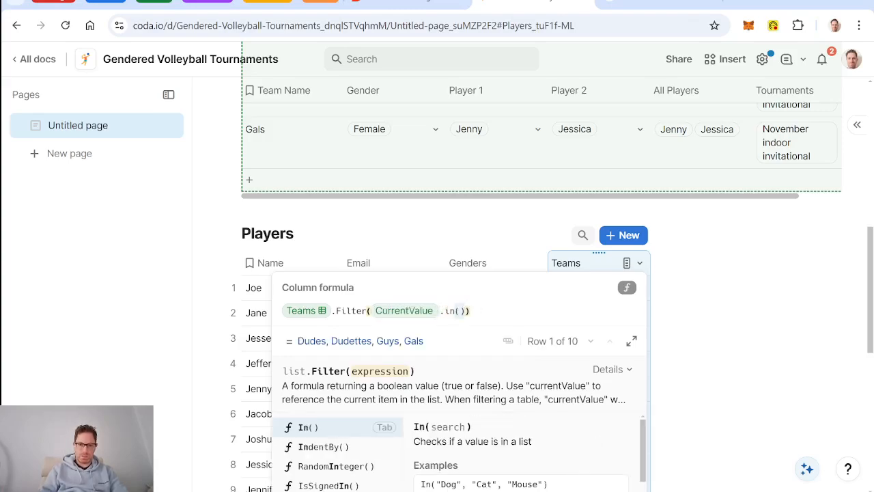
pyautogui.write('all')
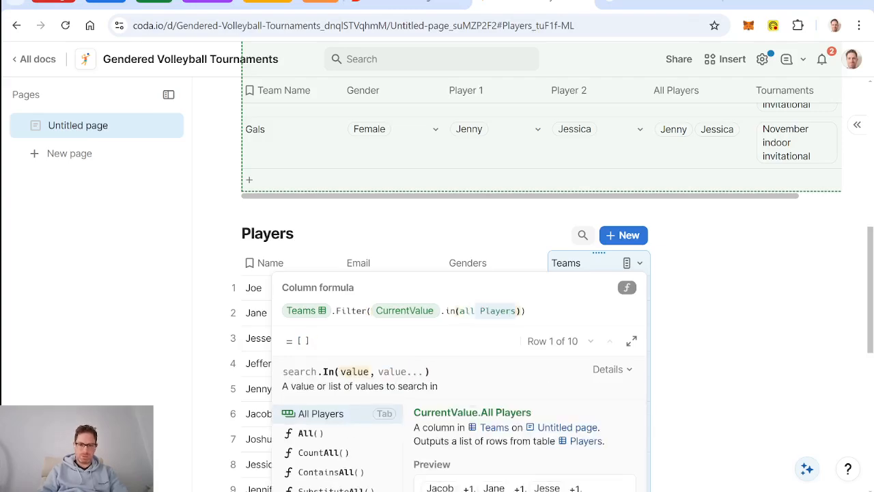
pyautogui.press('Tab')
pyautogui.press('Return')
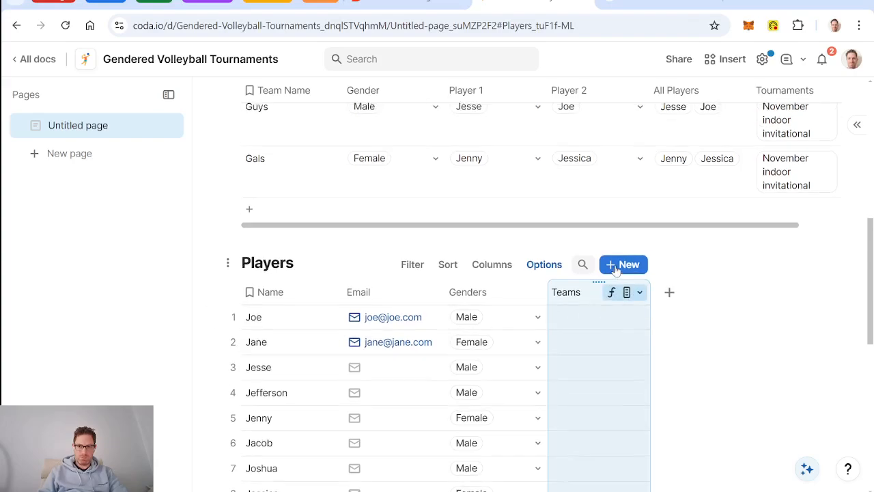
# - Revise the filter condition to All Players.Contains(thisRow) so each player's teams fill in
pyautogui.click(613, 282)
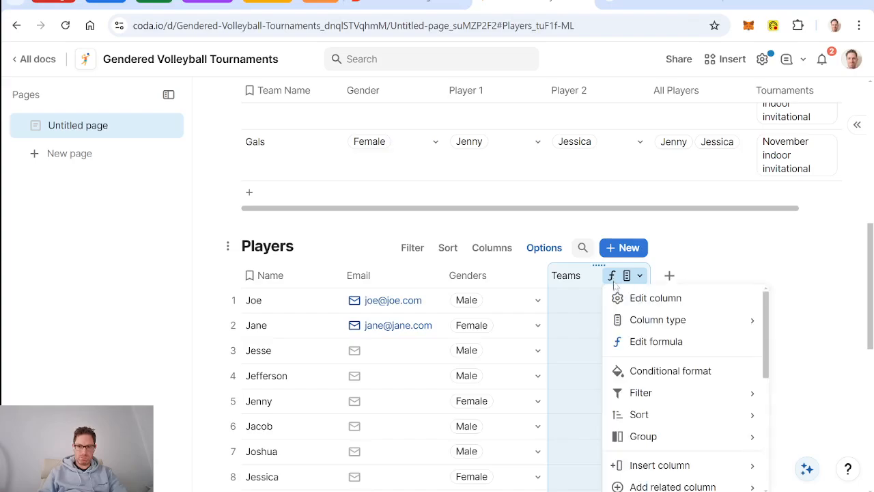
pyautogui.click(661, 341)
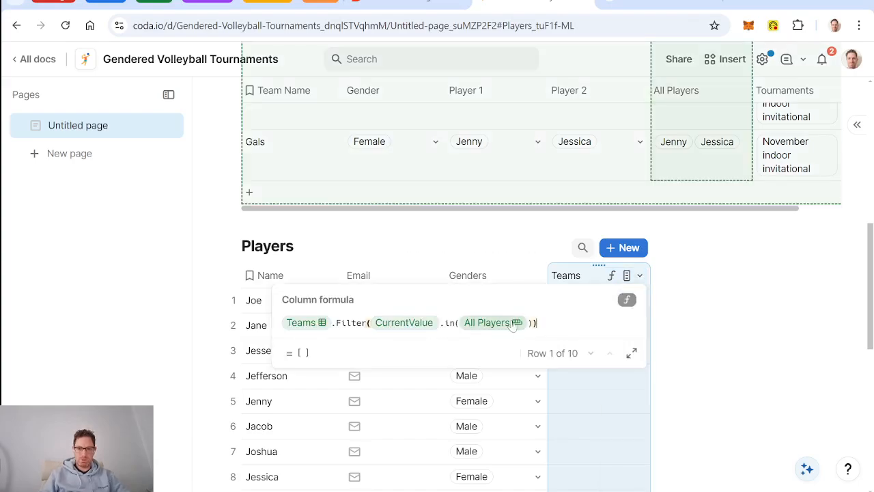
pyautogui.click(373, 325)
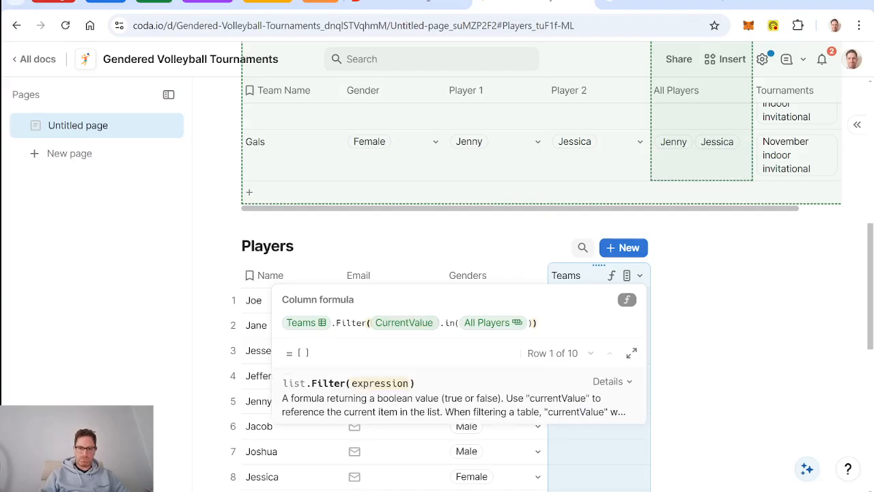
pyautogui.press('Delete')
pyautogui.press('Delete')
pyautogui.press('Delete')
pyautogui.press('Delete')
pyautogui.press('Delete')
pyautogui.press('Delete')
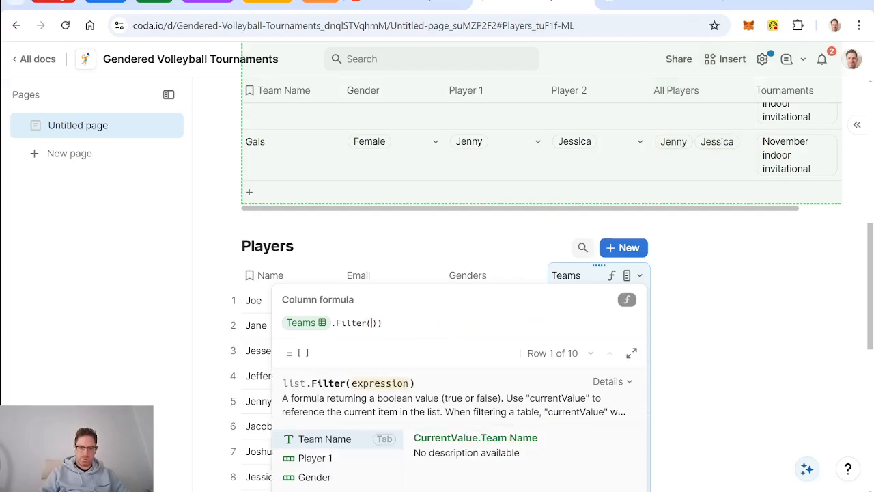
pyautogui.write('all players')
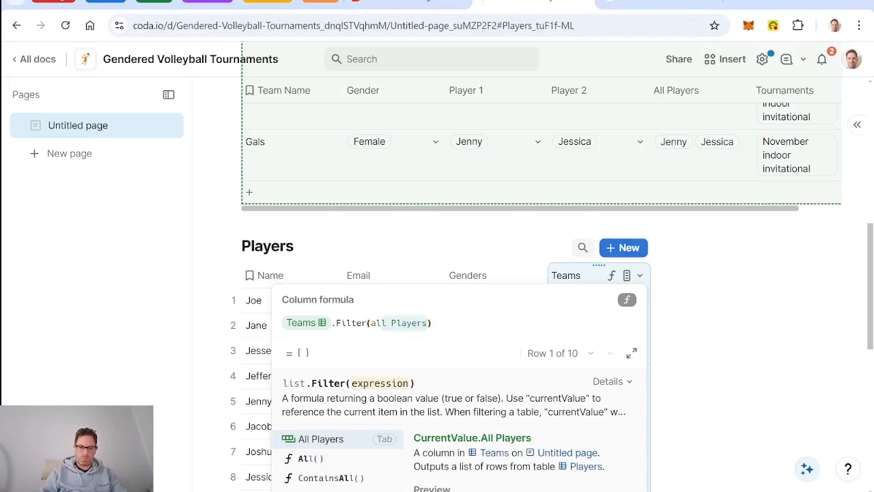
pyautogui.press('Tab')
pyautogui.write('.contains(')
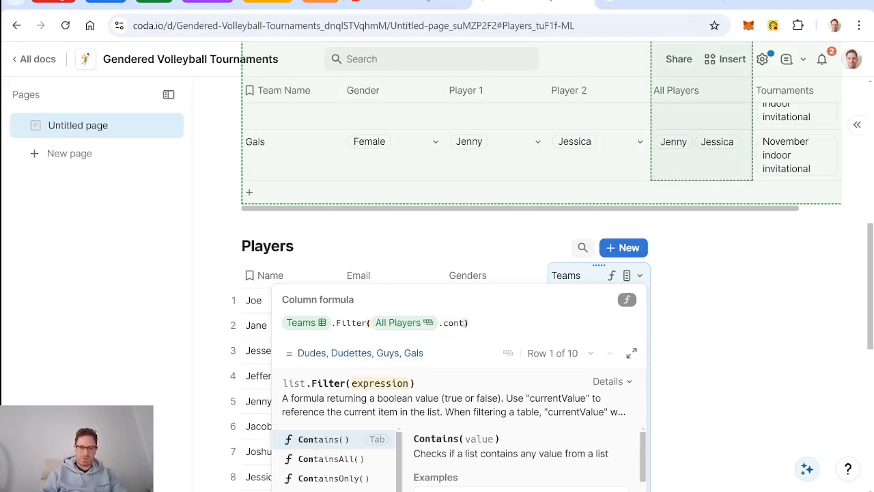
pyautogui.write('thisrow')
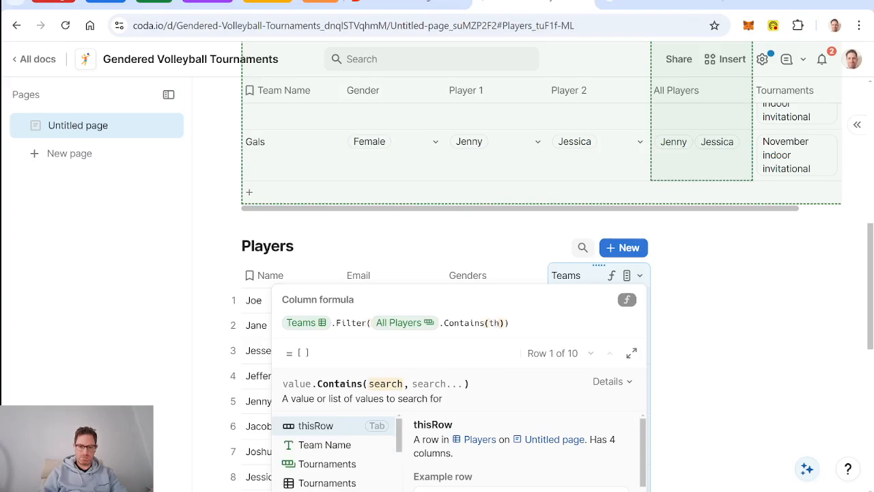
pyautogui.press('Tab')
pyautogui.press('Return')
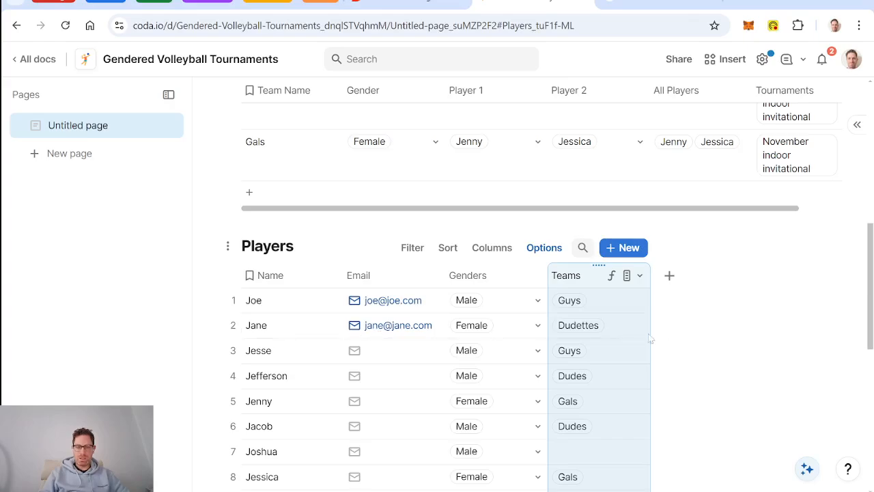
pyautogui.scroll(-2, 629, 355)
pyautogui.scroll(3, 629, 355)
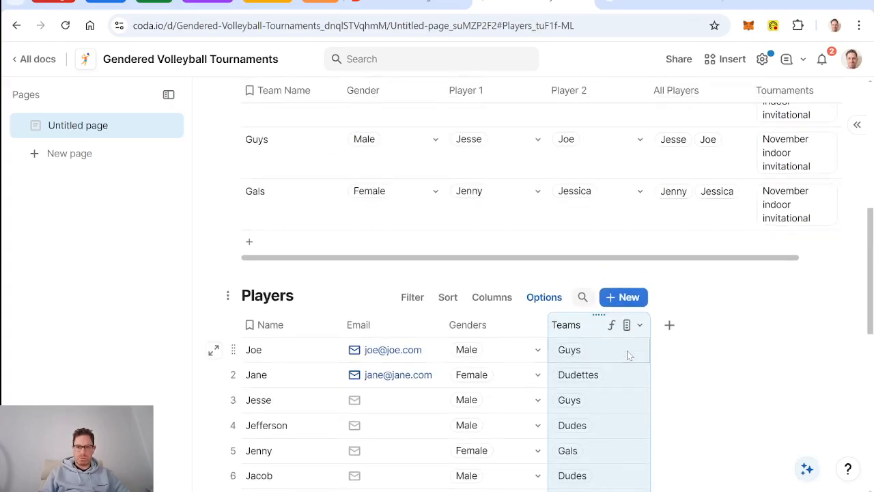
pyautogui.scroll(-1, 628, 354)
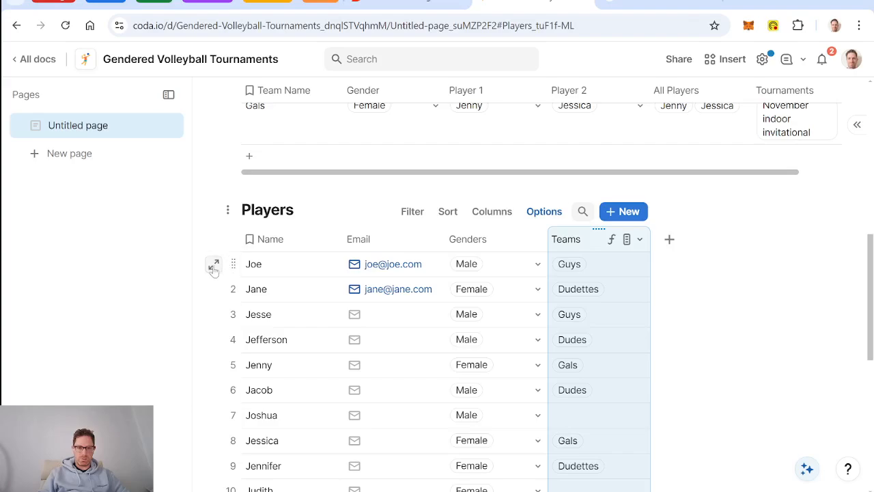
# - Check Joe's row details, then rename the Players column Genders to Gender
pyautogui.click(214, 263)
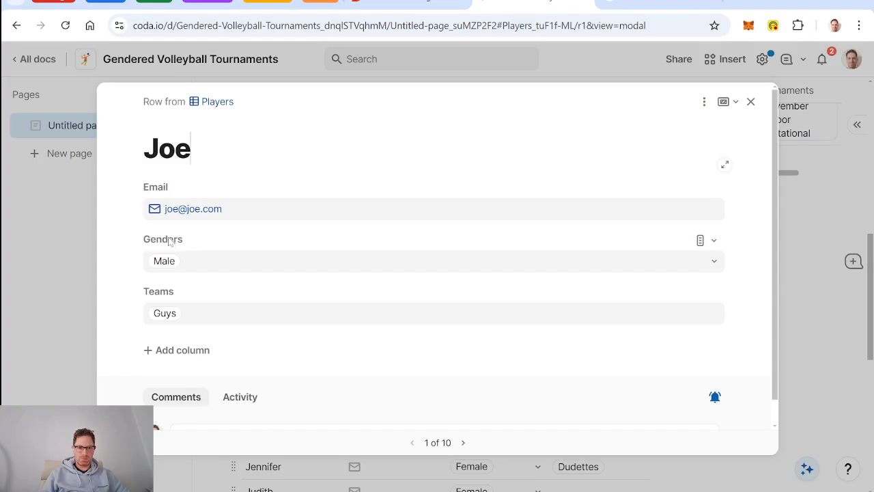
pyautogui.click(751, 101)
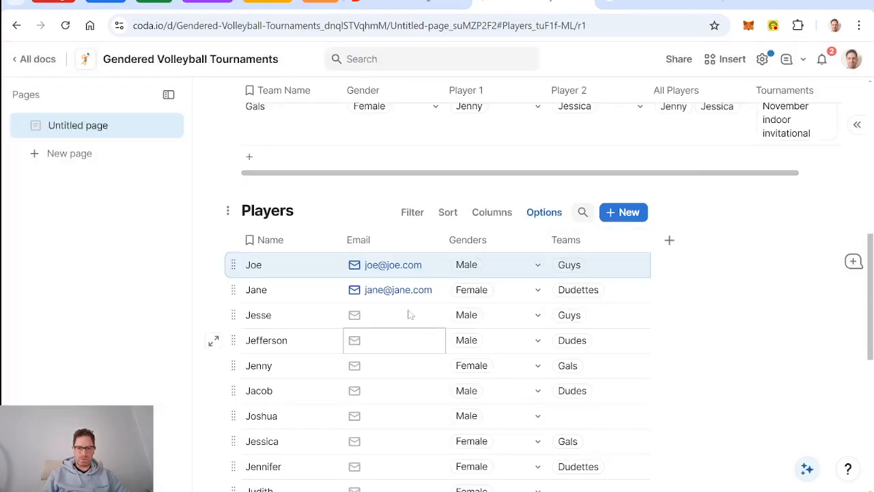
pyautogui.doubleClick(482, 242)
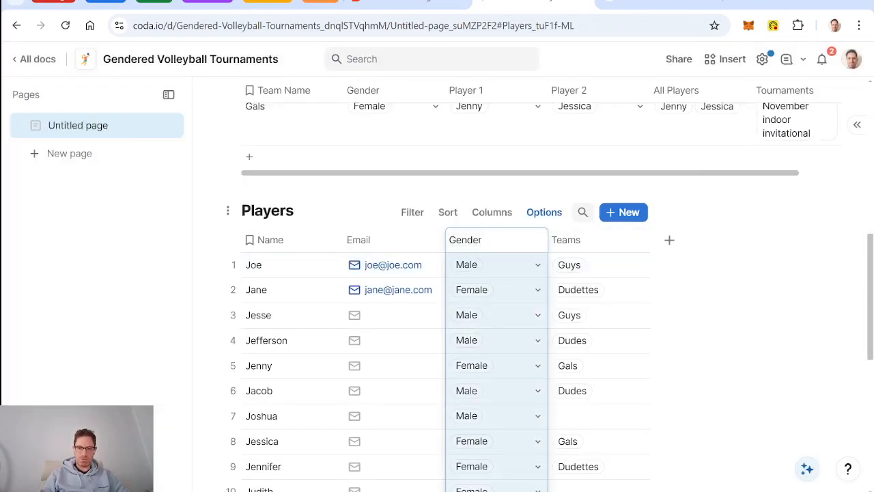
pyautogui.press('Return')
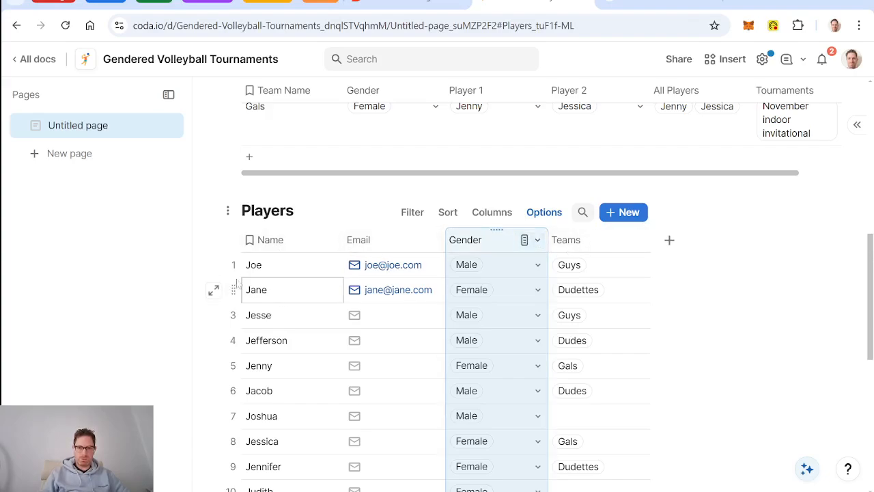
pyautogui.scroll(3, 336, 306)
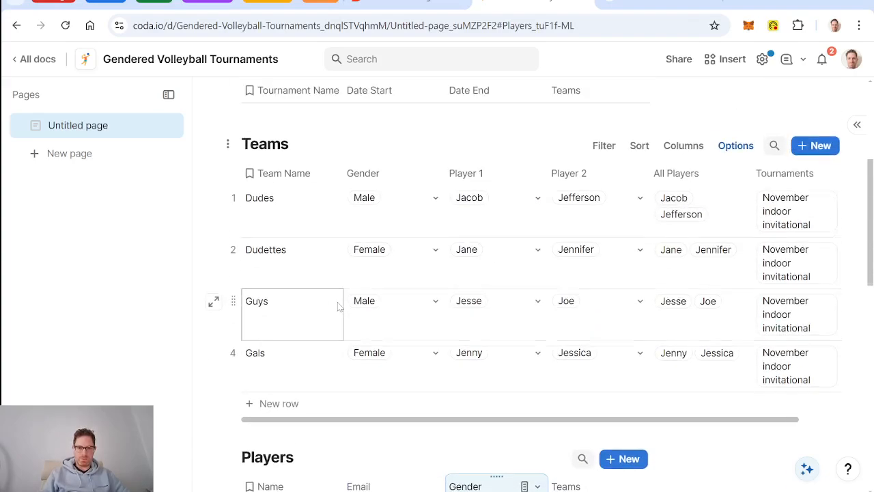
pyautogui.scroll(-1, 336, 306)
# - Add Dads and Moms team rows, with genders Male and Female
pyautogui.click(280, 357)
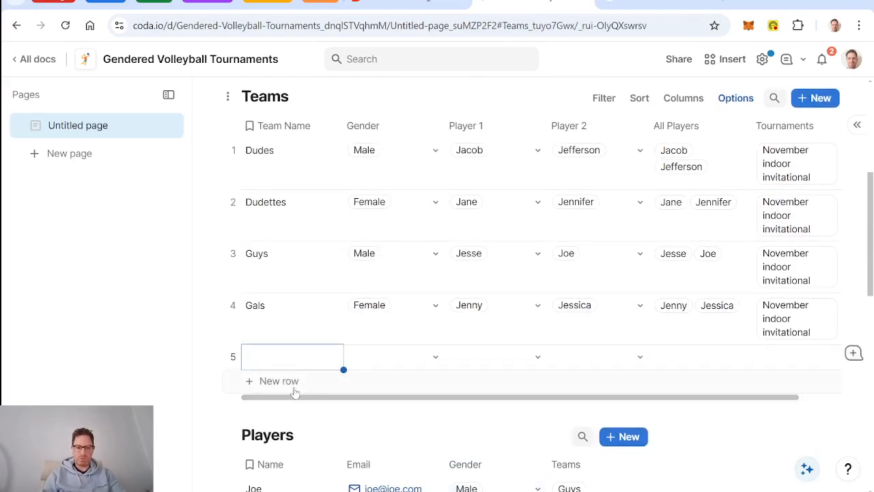
pyautogui.write('Dads')
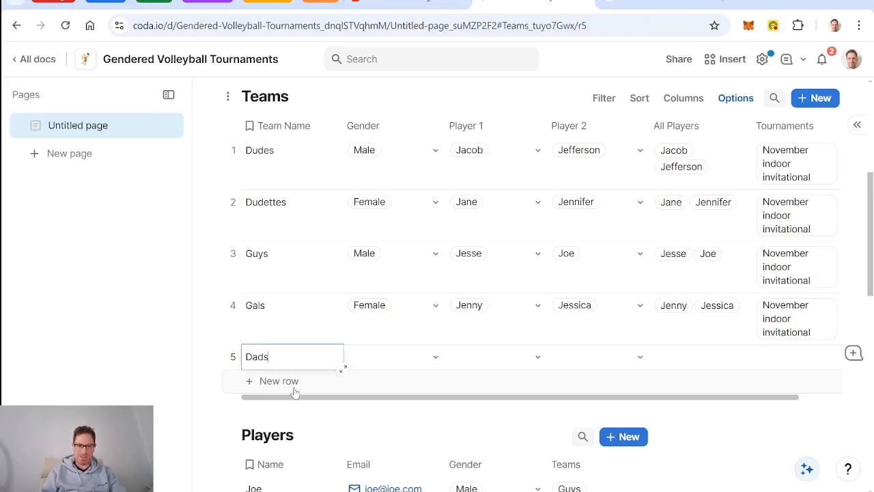
pyautogui.click(295, 392)
pyautogui.write('Moms')
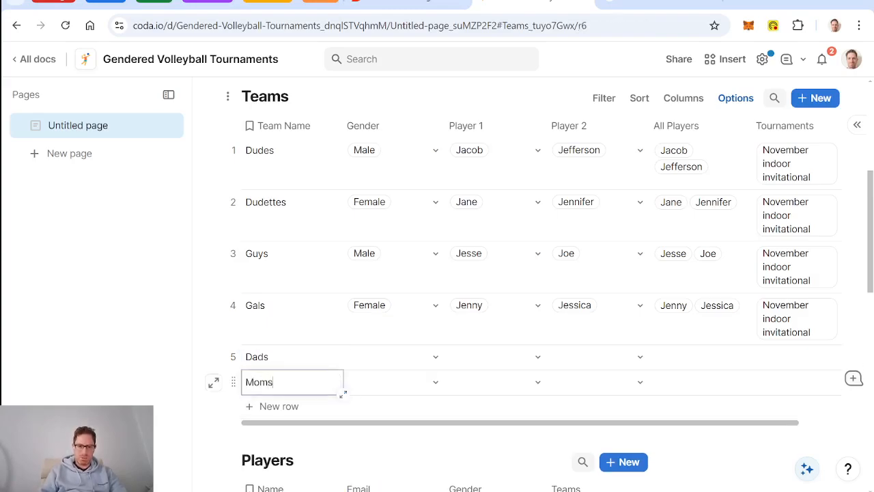
pyautogui.click(367, 385)
pyautogui.click(429, 364)
pyautogui.click(436, 356)
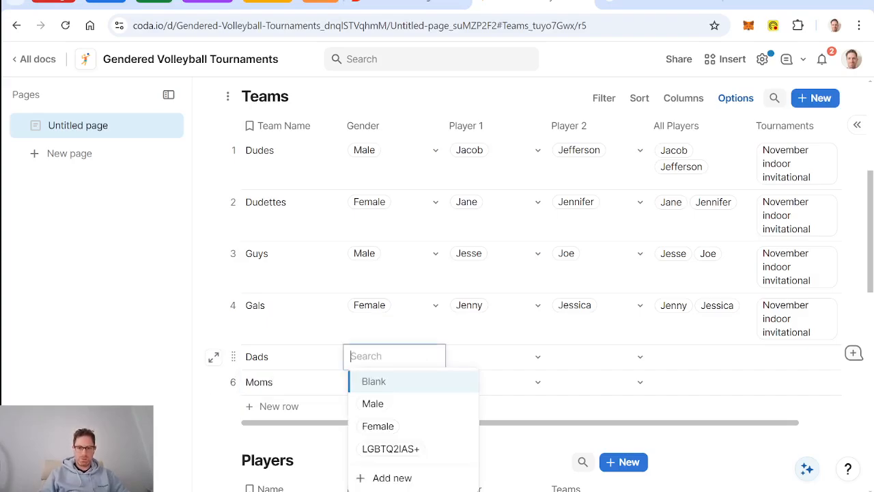
pyautogui.click(404, 404)
pyautogui.click(436, 383)
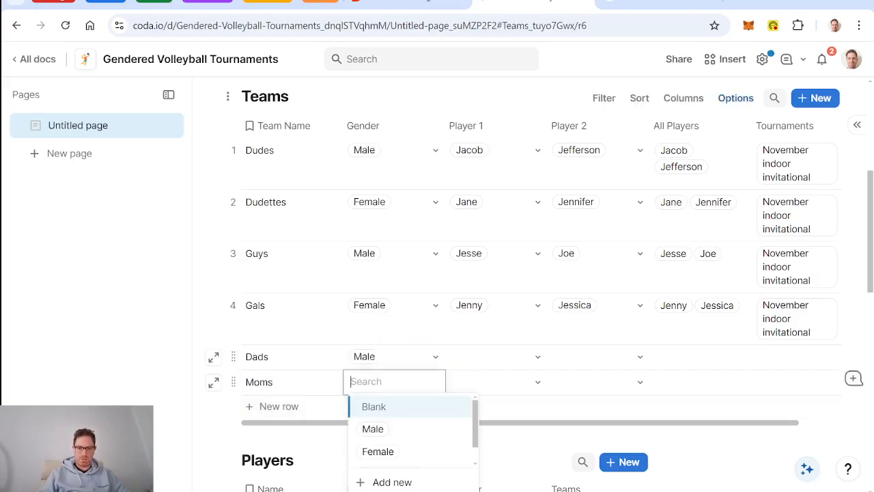
pyautogui.click(409, 451)
# - Assign Jacob and Joshua to Dads, and Jennifer and Judith to Moms
pyautogui.click(539, 357)
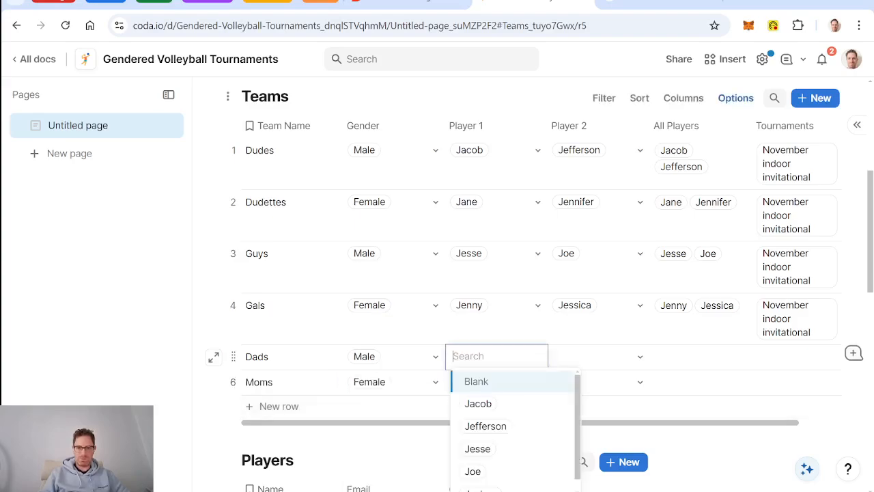
pyautogui.click(517, 404)
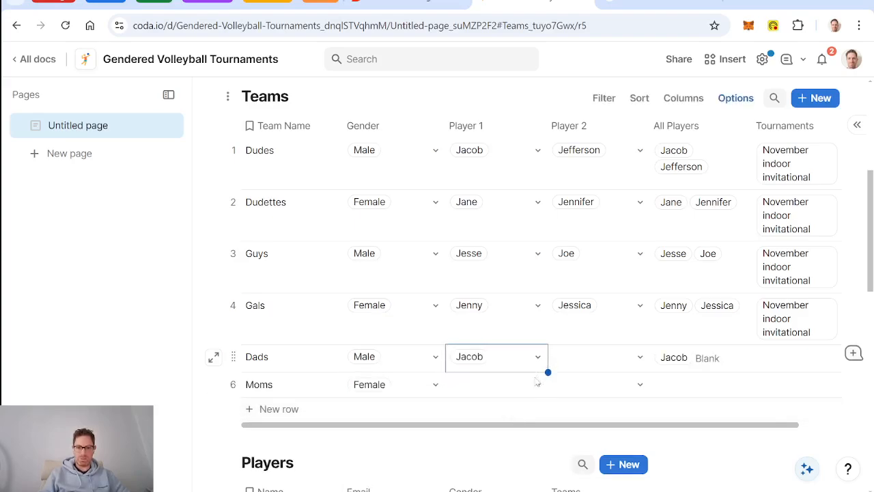
pyautogui.click(640, 357)
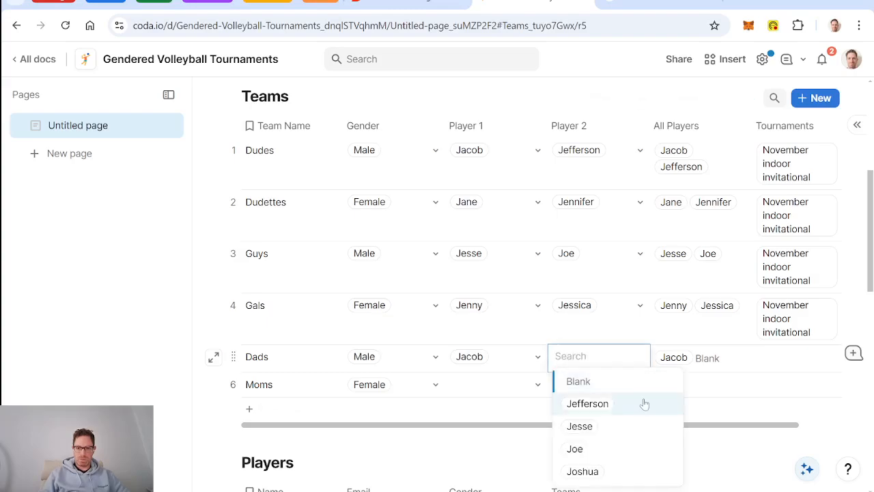
pyautogui.click(583, 471)
pyautogui.click(537, 383)
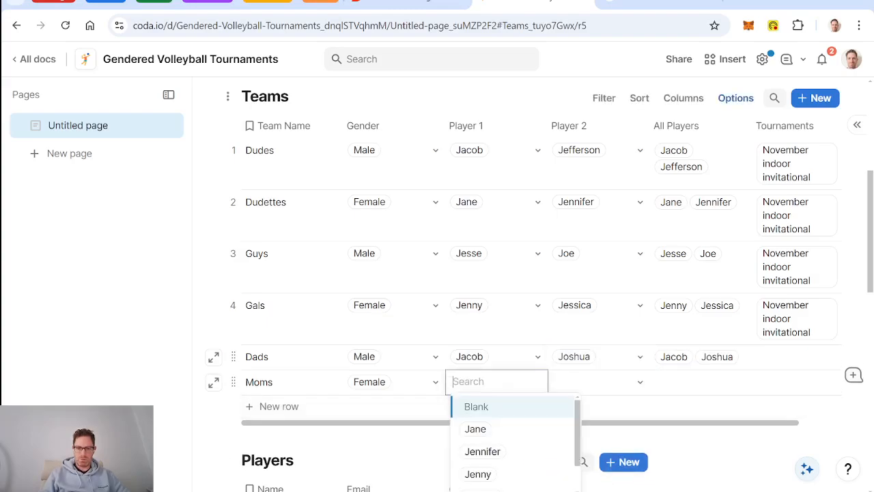
pyautogui.scroll(-2, 543, 437)
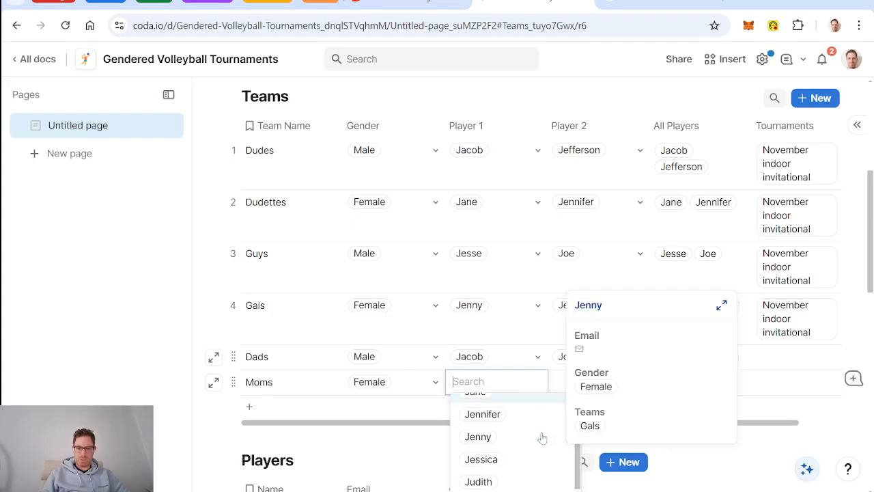
pyautogui.click(535, 423)
pyautogui.click(633, 384)
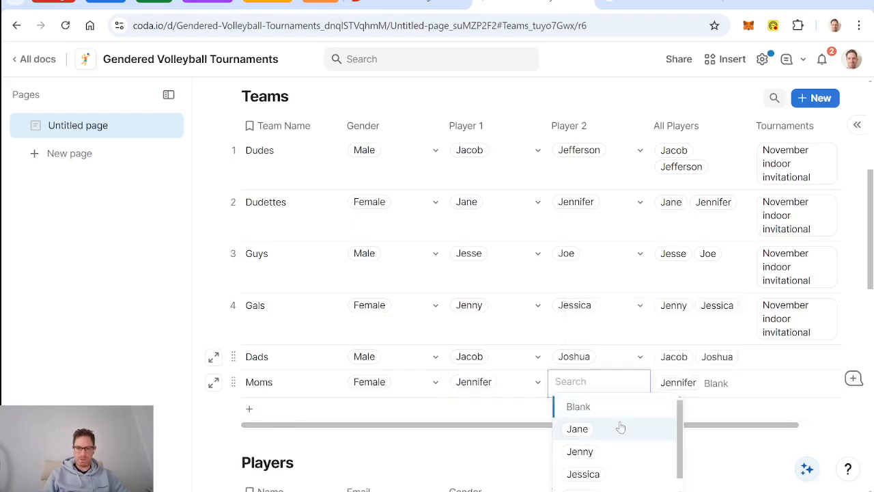
pyautogui.scroll(-1, 620, 437)
pyautogui.click(617, 482)
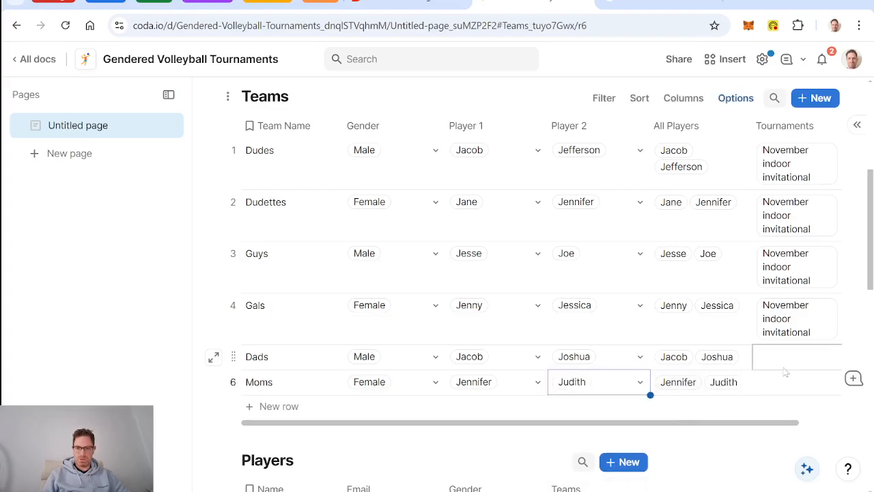
pyautogui.scroll(5, 442, 268)
pyautogui.scroll(1, 443, 269)
pyautogui.click(302, 284)
# - Name the second tournament 'December Parents vacation tourney', running 12/7/2024 to 12/8/2024
pyautogui.doubleClick(286, 292)
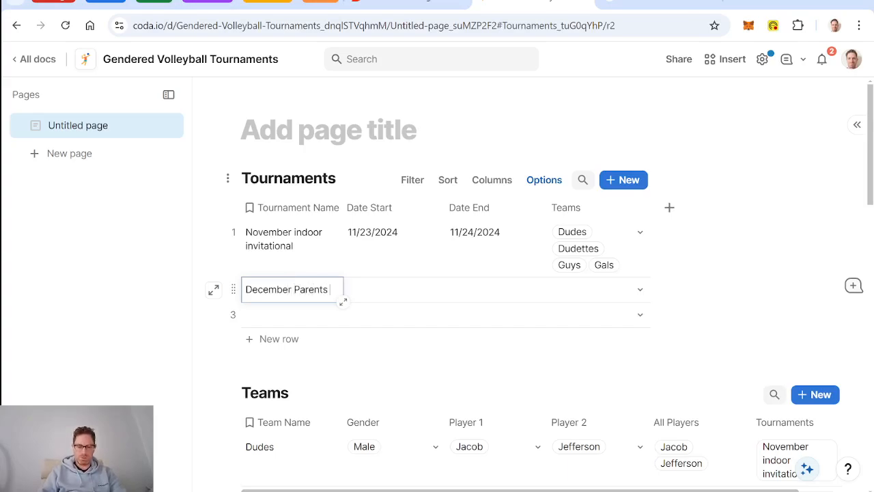
pyautogui.write('December Parents vacation to')
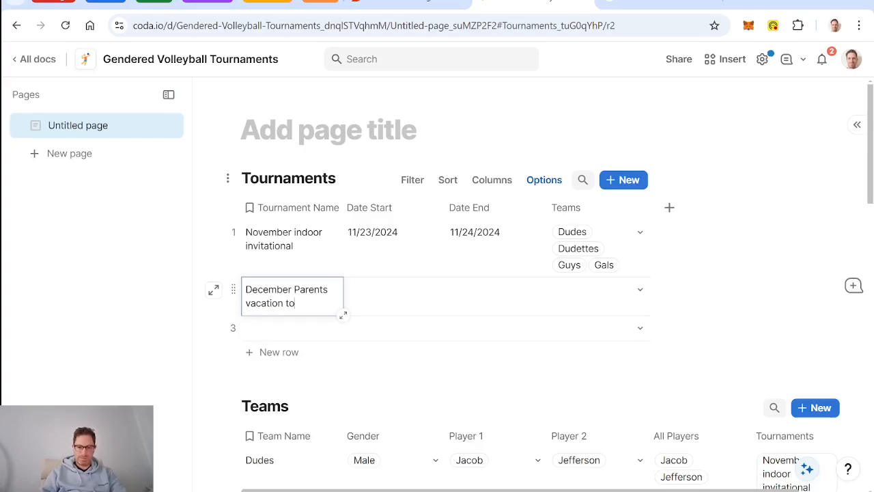
pyautogui.write('urney')
pyautogui.click(395, 308)
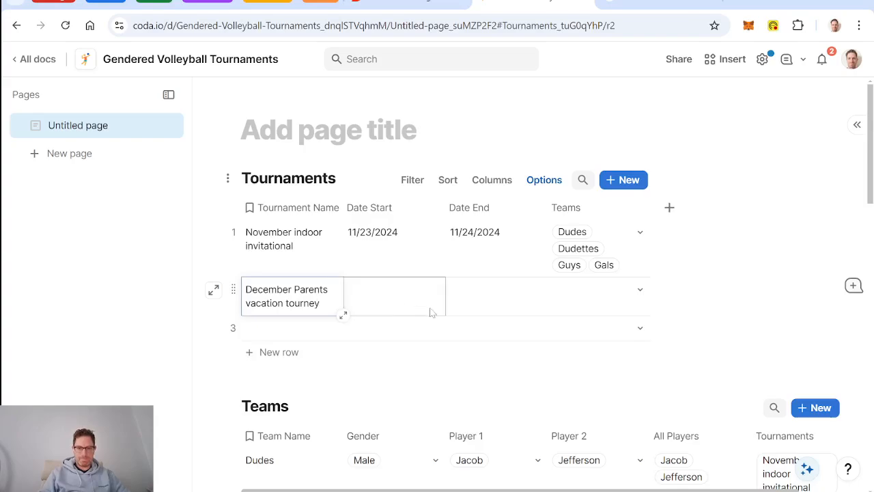
pyautogui.click(389, 303)
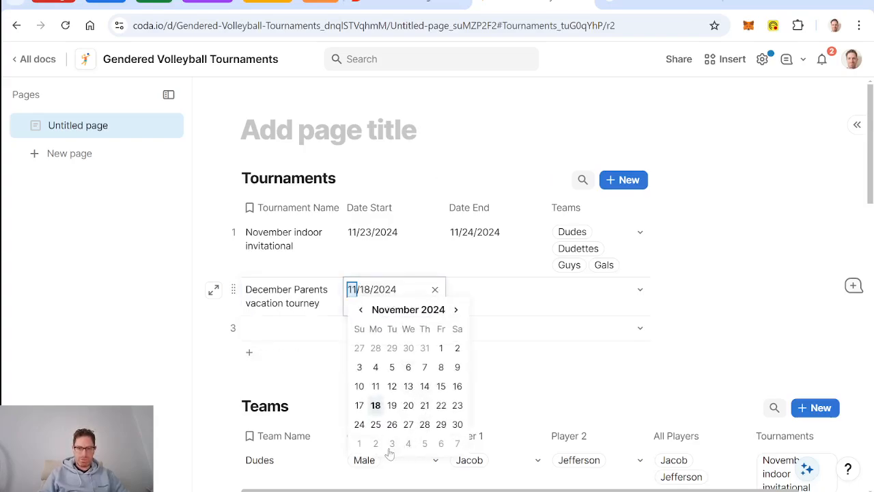
pyautogui.click(454, 444)
pyautogui.click(520, 294)
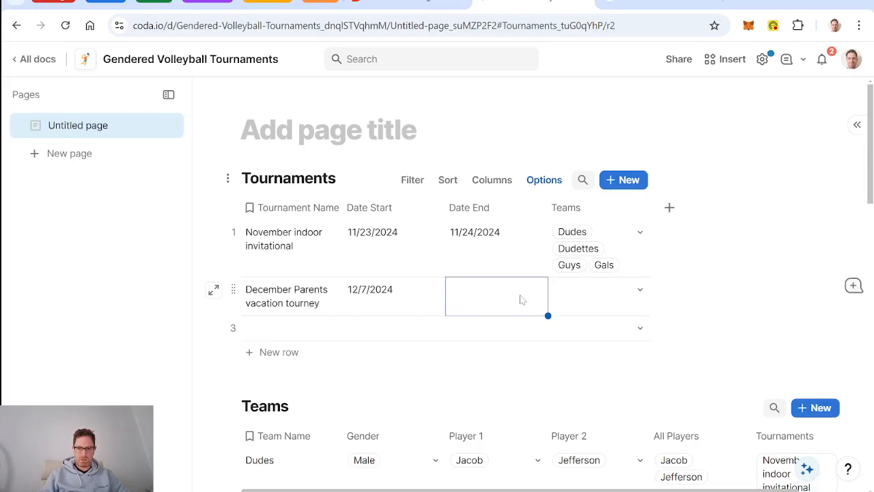
pyautogui.click(520, 295)
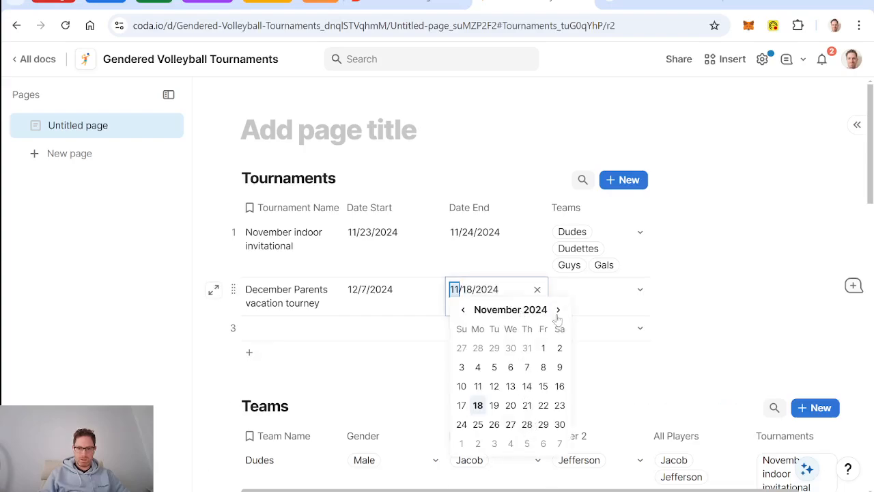
pyautogui.click(558, 311)
pyautogui.click(466, 386)
# - Assign the Dads and Moms teams to it and delete the empty third row
pyautogui.press('Tab')
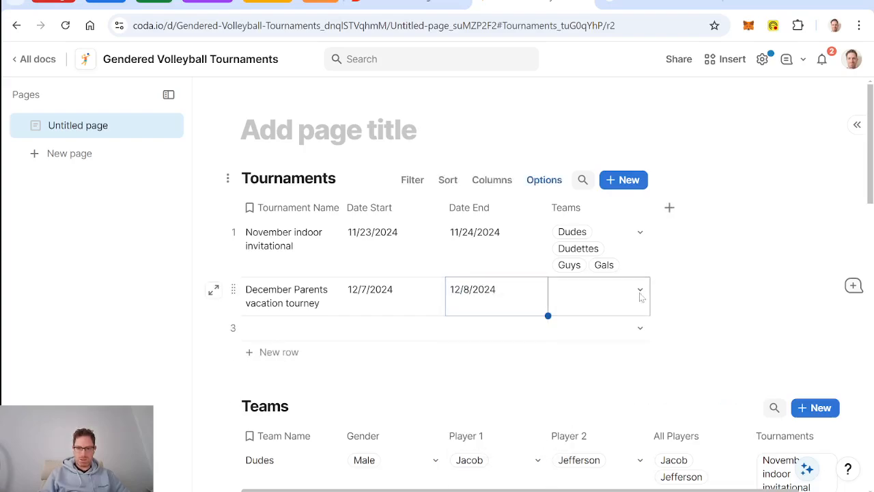
pyautogui.press('Return')
pyautogui.click(634, 405)
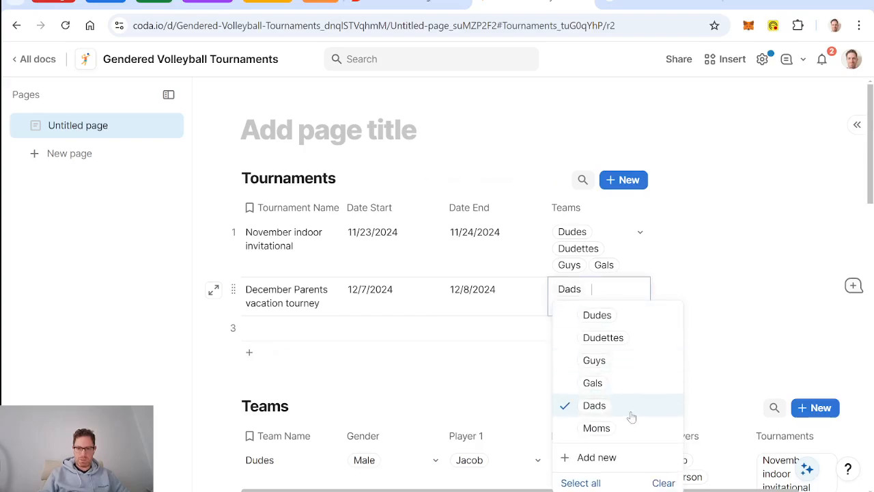
pyautogui.click(633, 429)
pyautogui.click(511, 311)
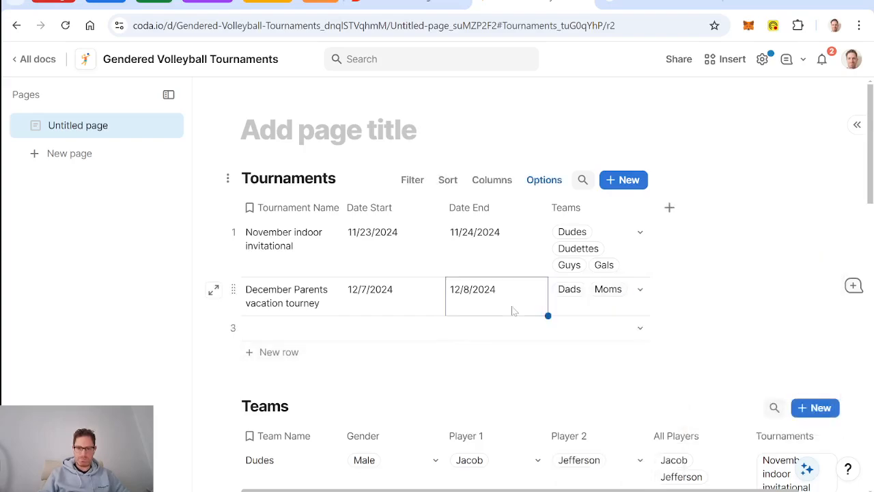
pyautogui.click(233, 328)
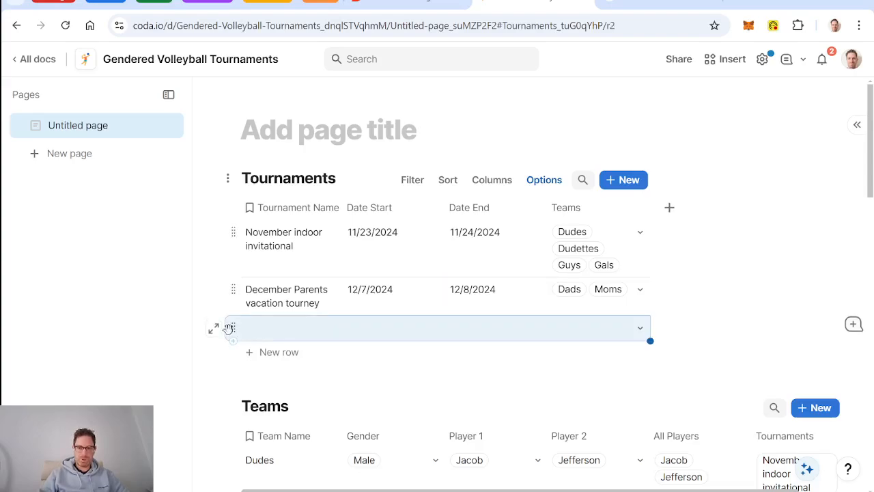
pyautogui.press('Delete')
pyautogui.scroll(-8, 376, 342)
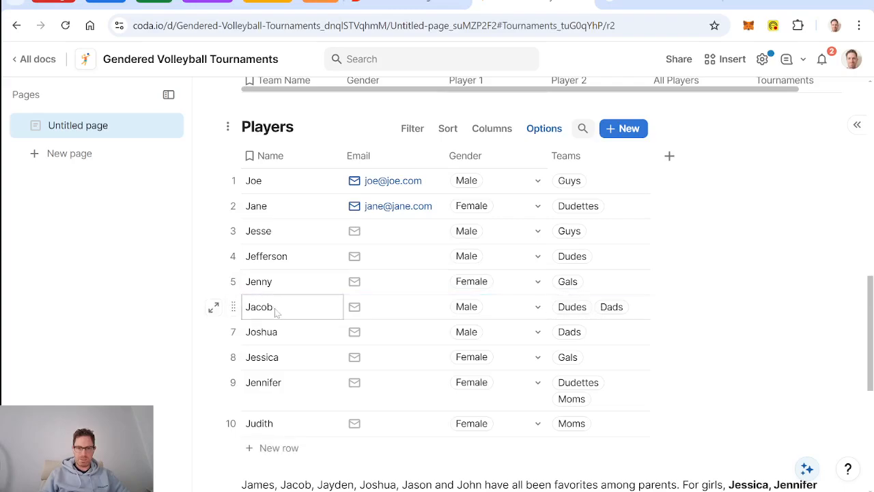
pyautogui.moveTo(640, 158)
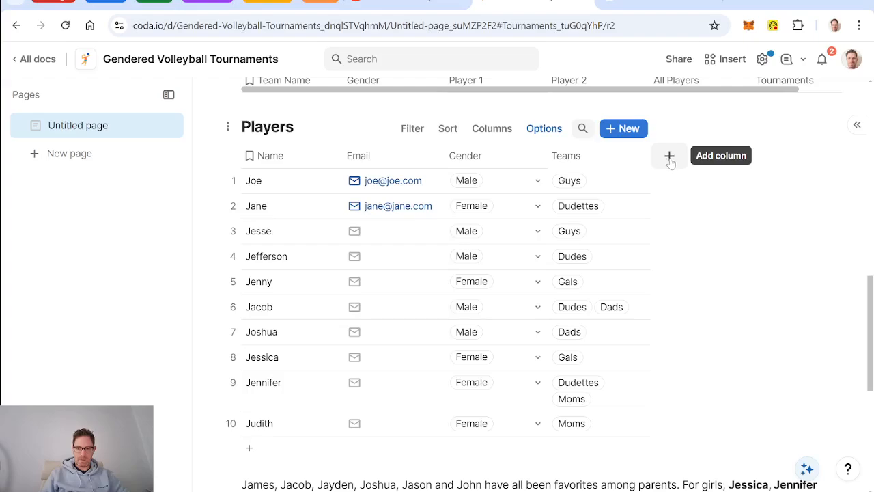
pyautogui.scroll(10, 601, 259)
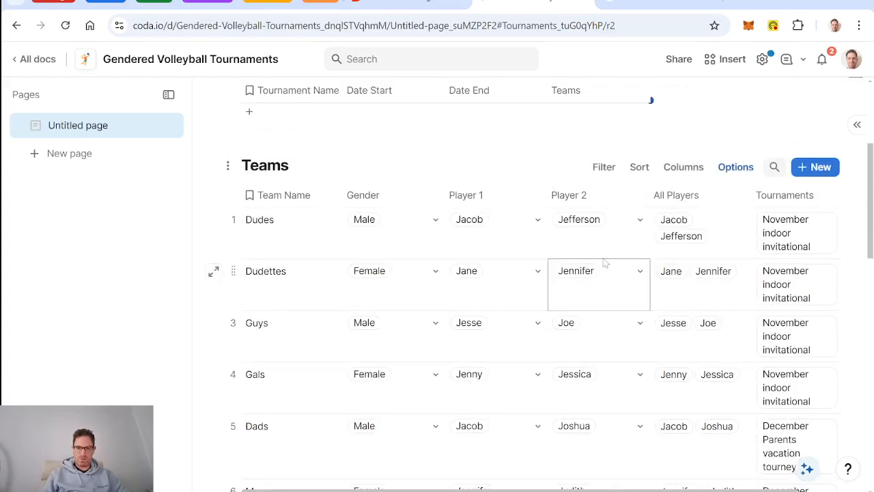
pyautogui.scroll(-6, 602, 260)
pyautogui.scroll(-5, 603, 261)
pyautogui.scroll(11, 603, 262)
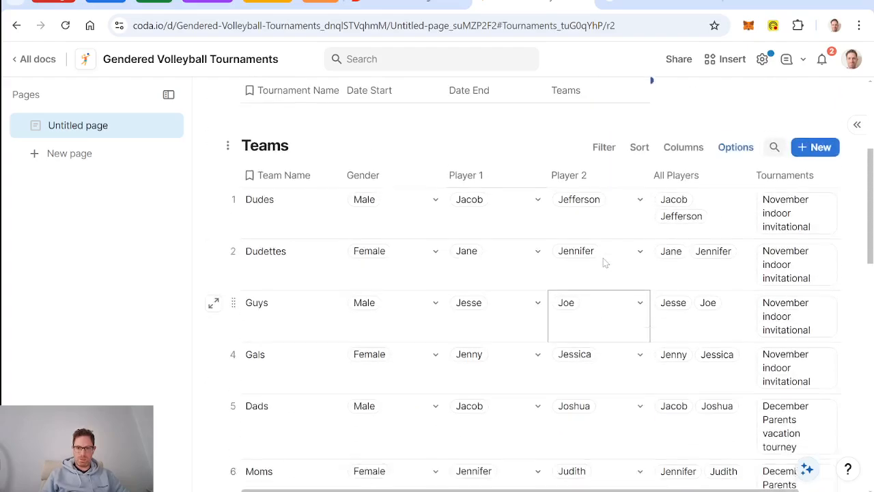
pyautogui.scroll(-3, 604, 263)
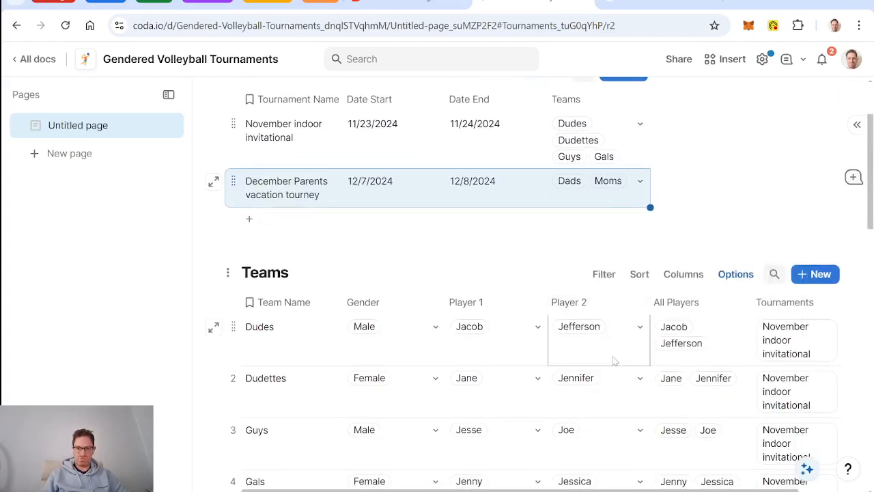
pyautogui.hscroll(2, 624, 328)
pyautogui.scroll(-14, 594, 358)
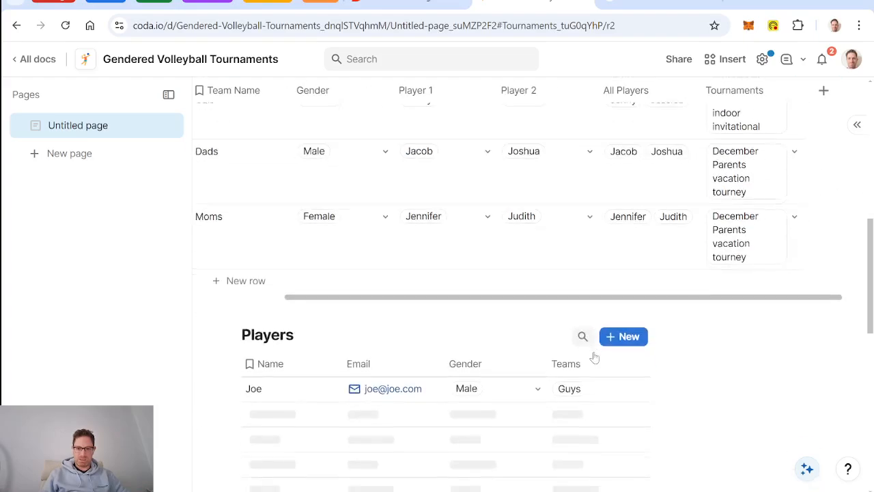
# - Add a related Tournaments column to Players from Teams, then view Jacob's row details
pyautogui.click(640, 244)
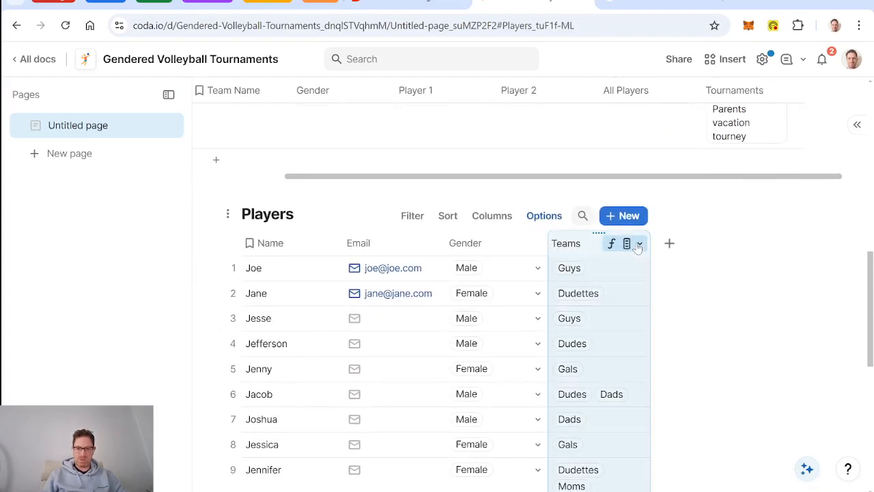
pyautogui.moveTo(703, 452)
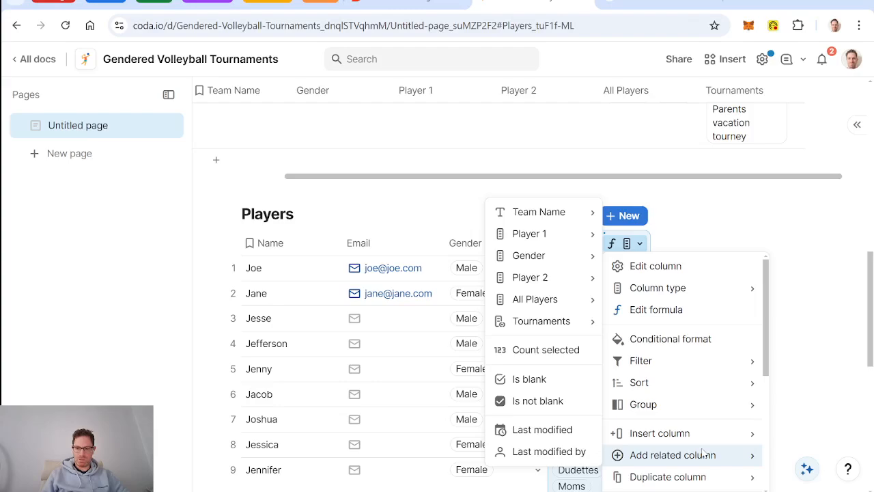
pyautogui.moveTo(549, 322)
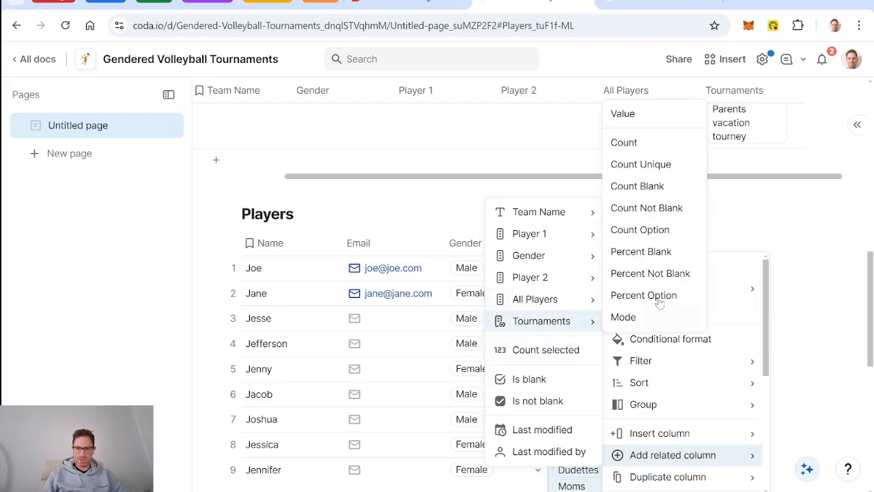
pyautogui.click(647, 118)
pyautogui.scroll(-3, 719, 245)
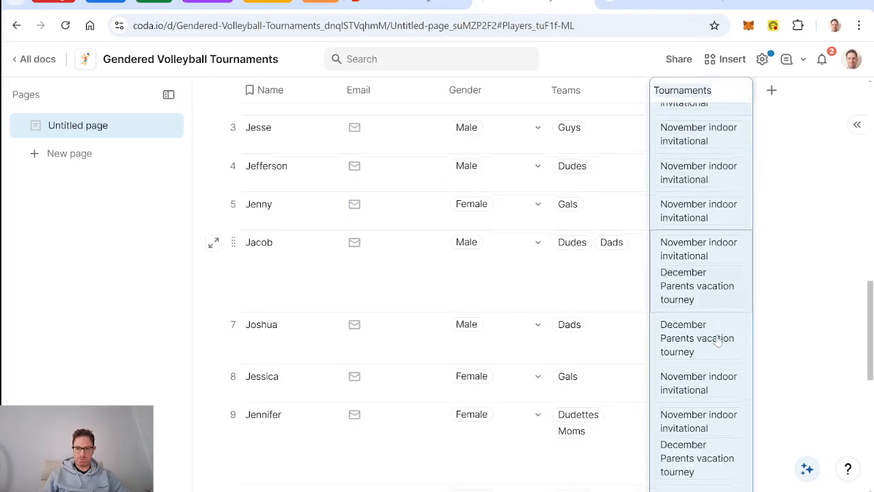
pyautogui.hscroll(-5, 615, 275)
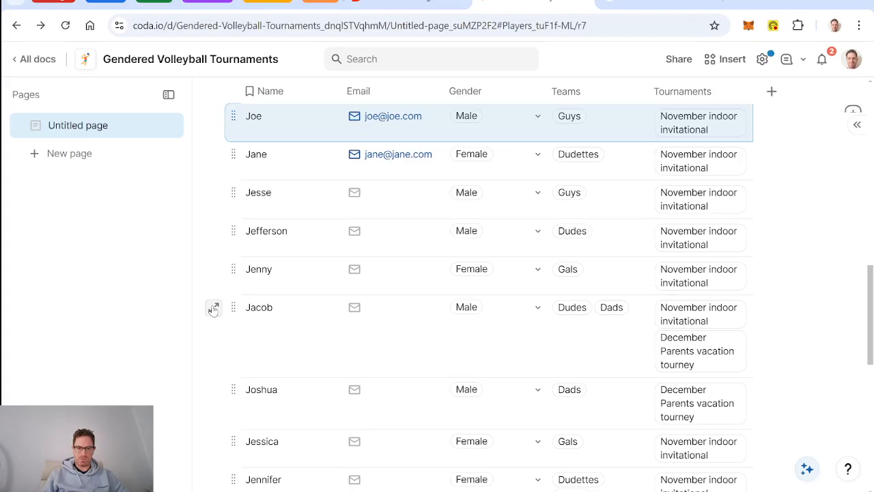
pyautogui.click(213, 308)
pyautogui.scroll(-1, 418, 267)
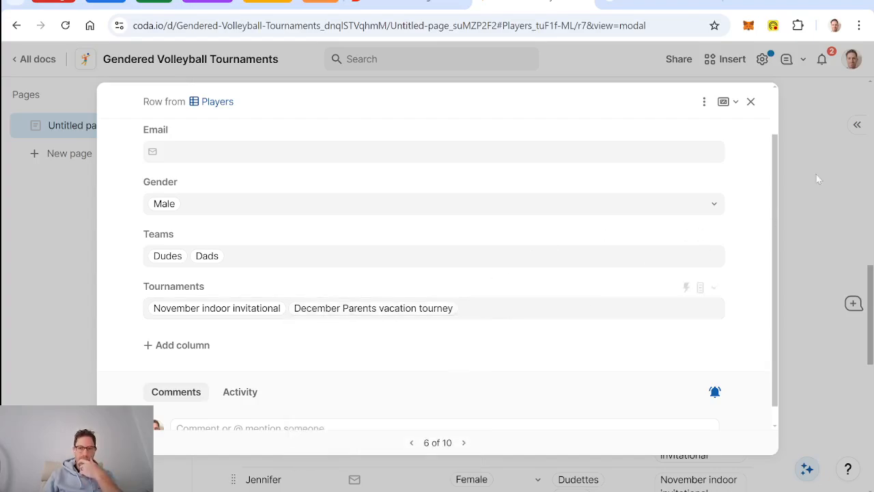
# - Close Jacob's details and create a new page titled 'Player Page'
pyautogui.click(751, 102)
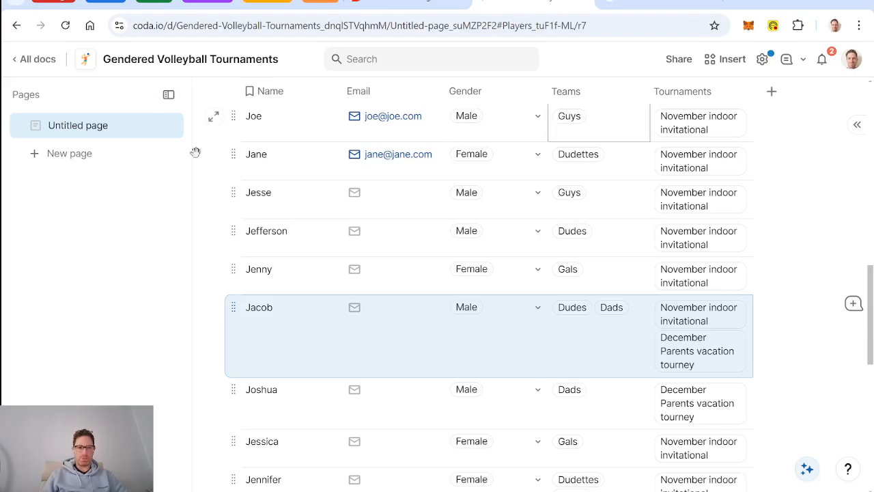
pyautogui.click(72, 154)
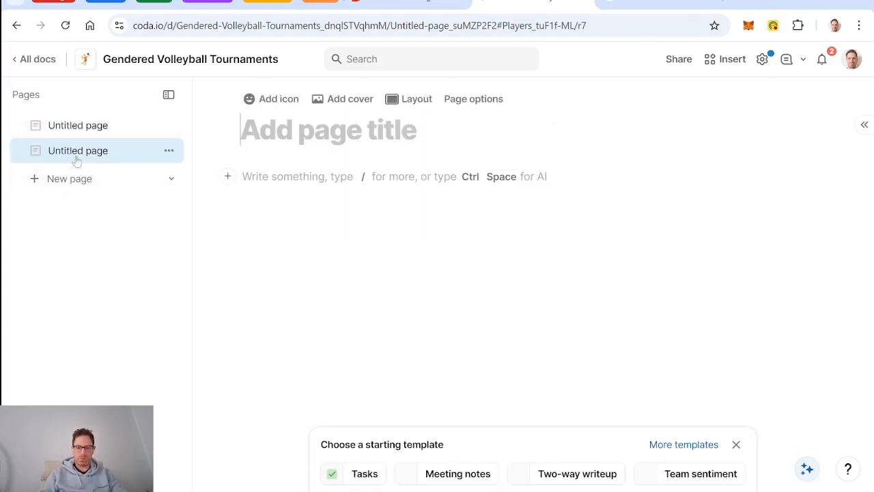
pyautogui.write('Player Page')
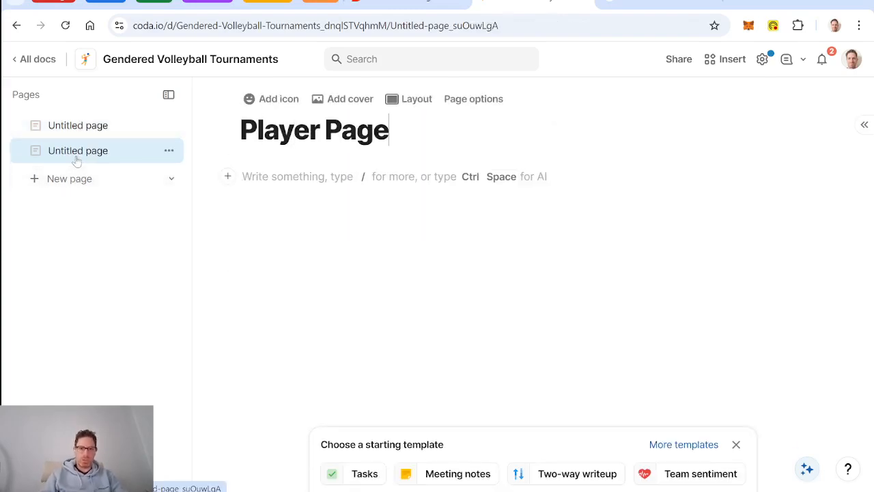
pyautogui.click(254, 176)
# - Try a single-select Players relation control on the page, then delete it
pyautogui.write('/rel')
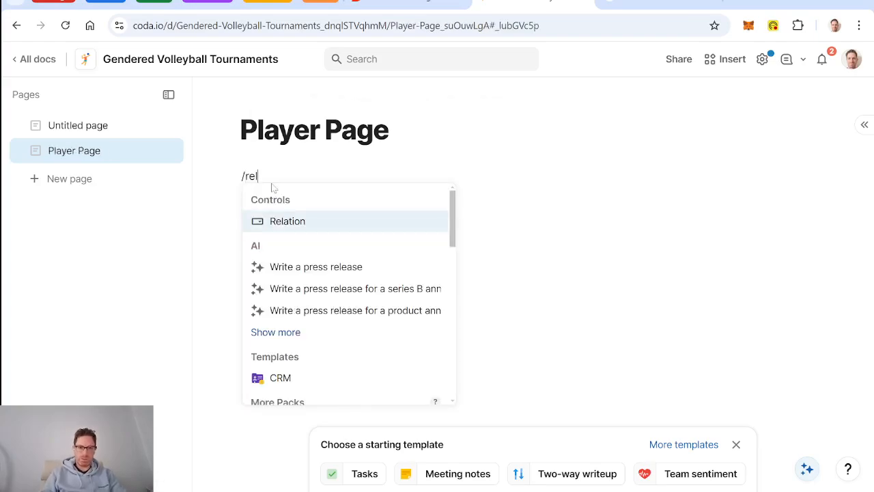
pyautogui.press('Return')
pyautogui.click(329, 311)
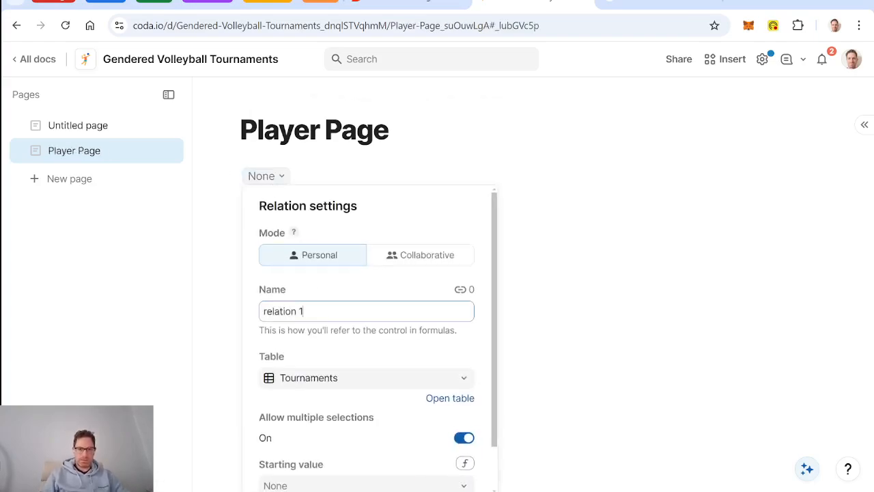
pyautogui.press('BackSpace')
pyautogui.press('BackSpace')
pyautogui.write('pl')
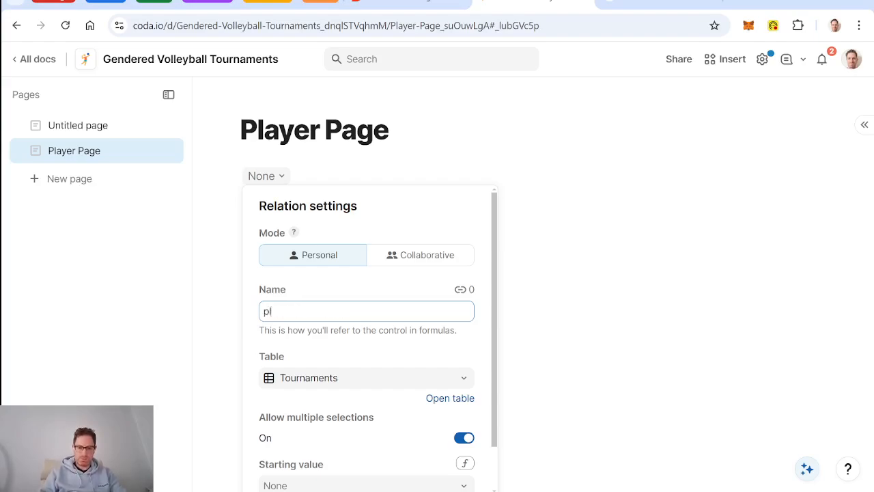
pyautogui.write('PageSelect')
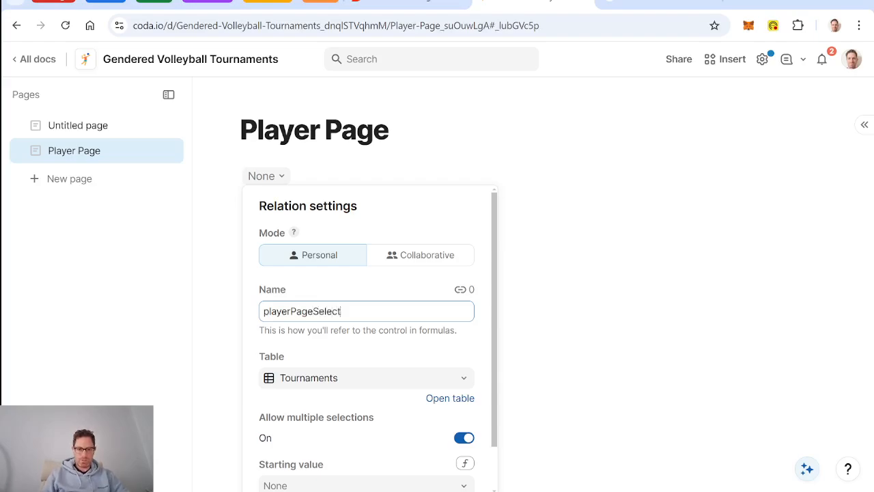
pyautogui.click(406, 378)
pyautogui.click(338, 301)
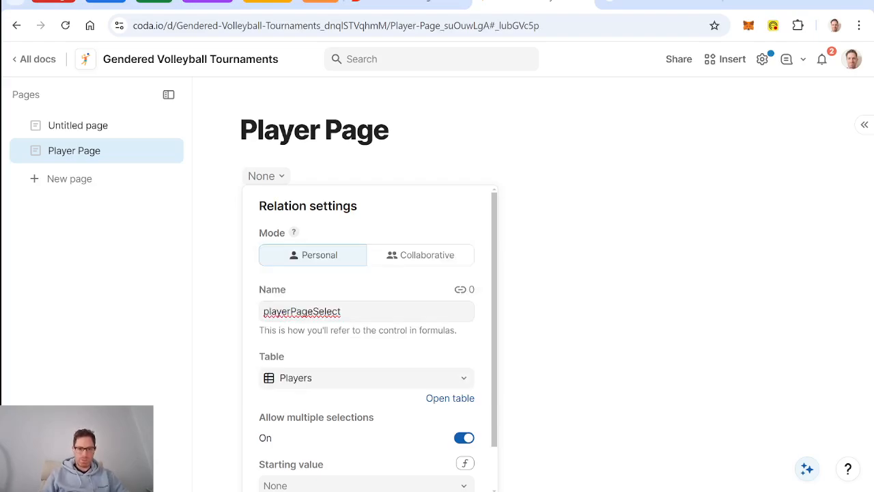
pyautogui.click(465, 439)
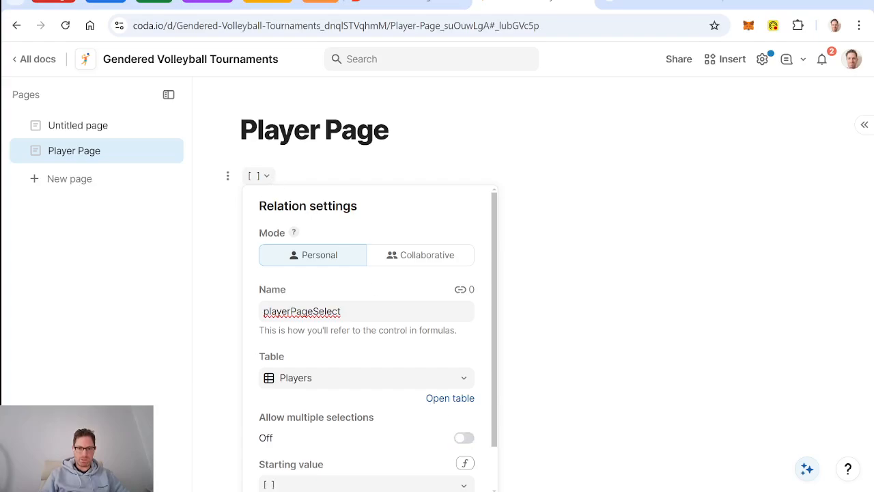
pyautogui.press('Escape')
pyautogui.click(268, 178)
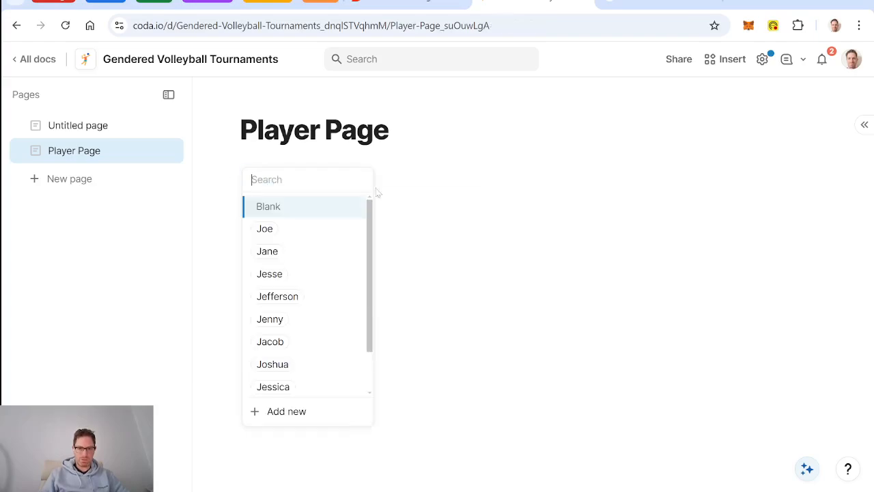
pyautogui.press('Escape')
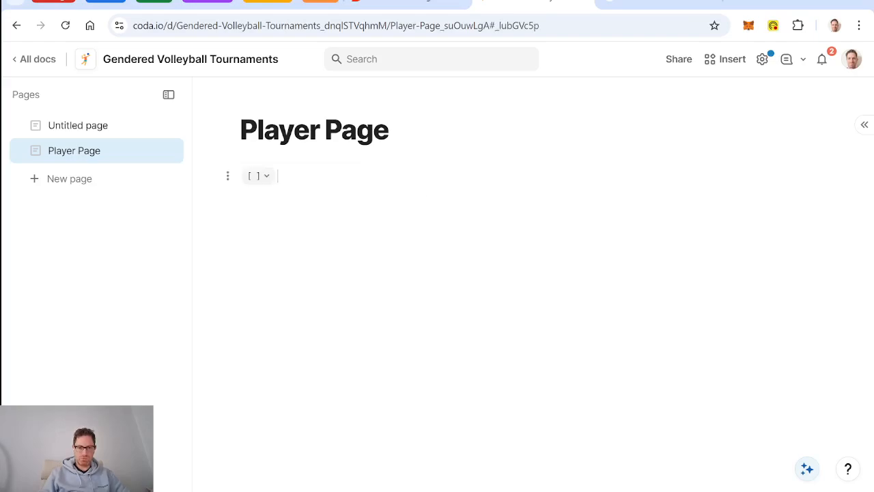
pyautogui.press('BackSpace')
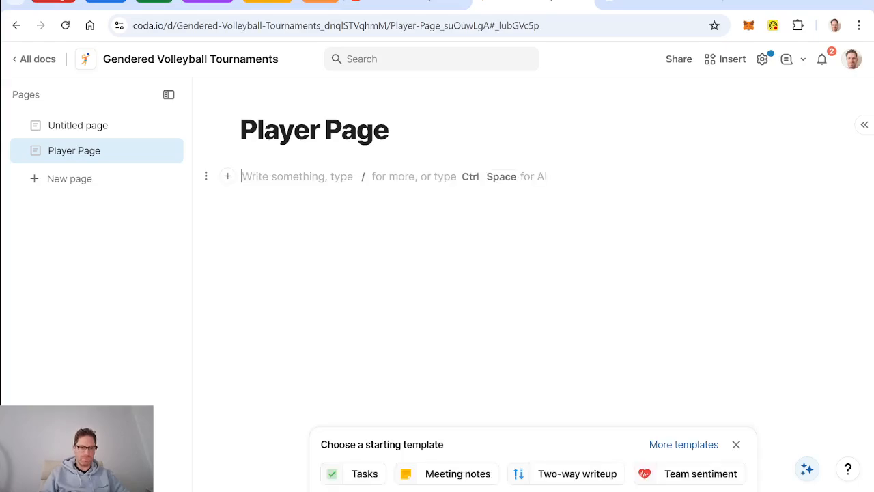
# - Choose Jacob in the Player Page's player selector
pyautogui.click(89, 127)
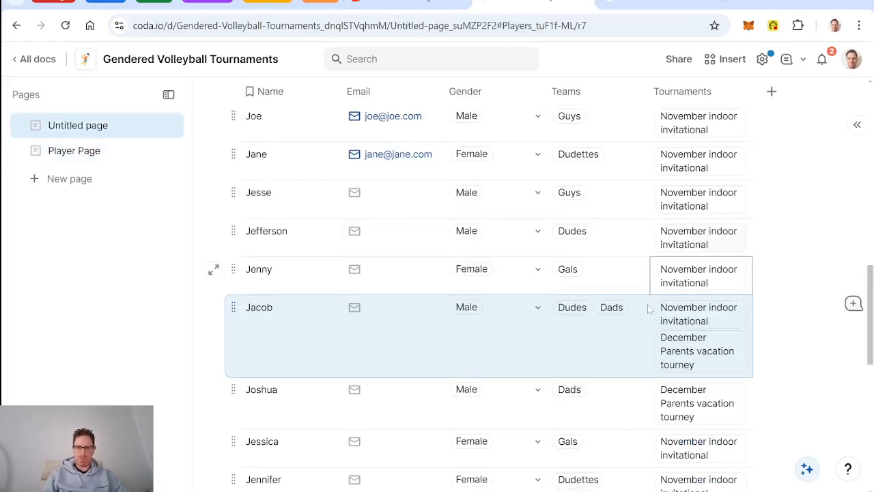
pyautogui.scroll(3, 639, 311)
pyautogui.scroll(3, 635, 312)
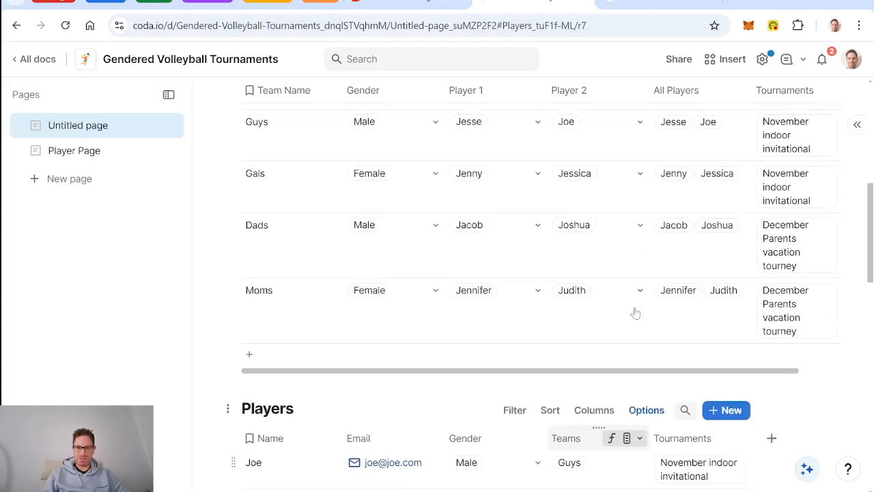
pyautogui.click(76, 156)
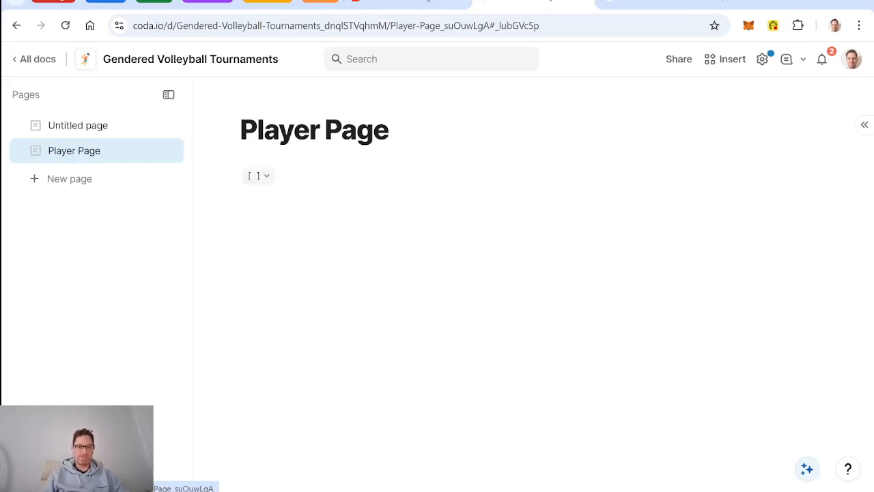
pyautogui.click(257, 175)
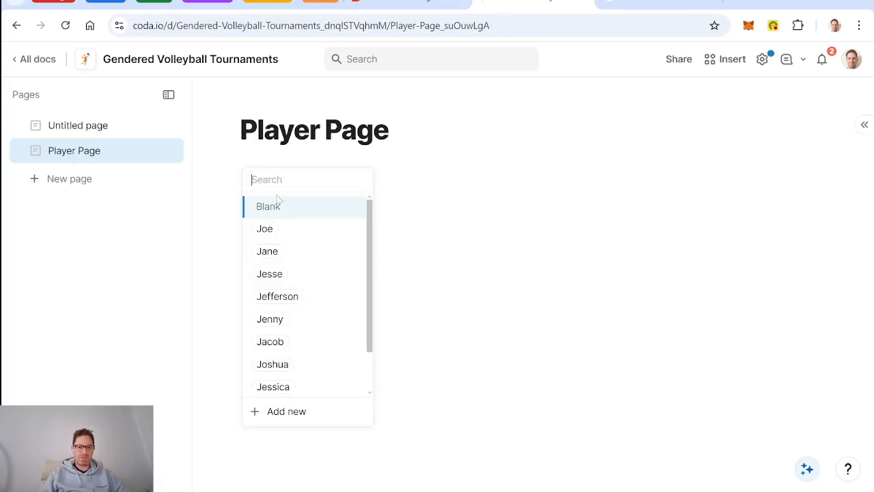
pyautogui.click(326, 342)
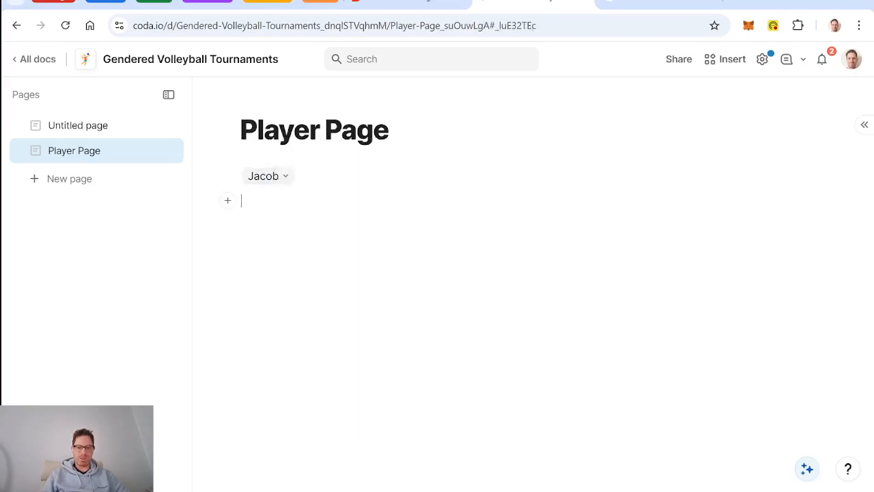
# - Insert a Tournaments table view shown as a calendar and open its filter settings
pyautogui.write('/tourn')
pyautogui.press('Return')
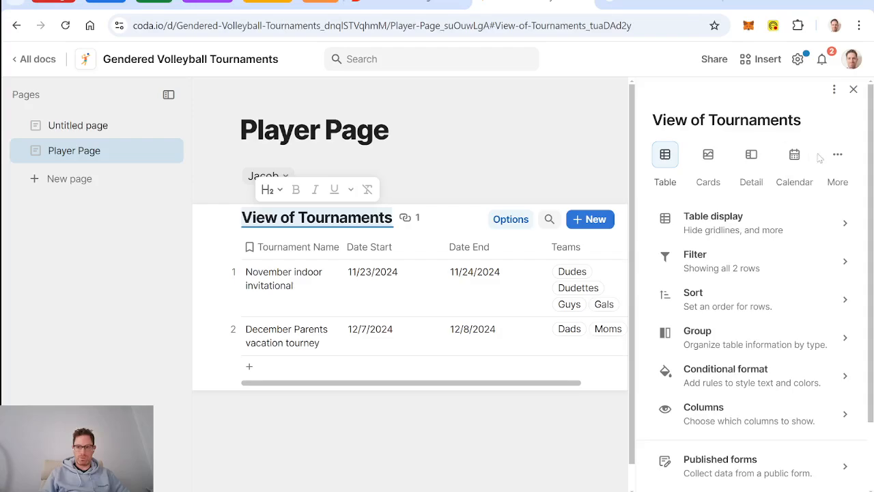
pyautogui.click(794, 154)
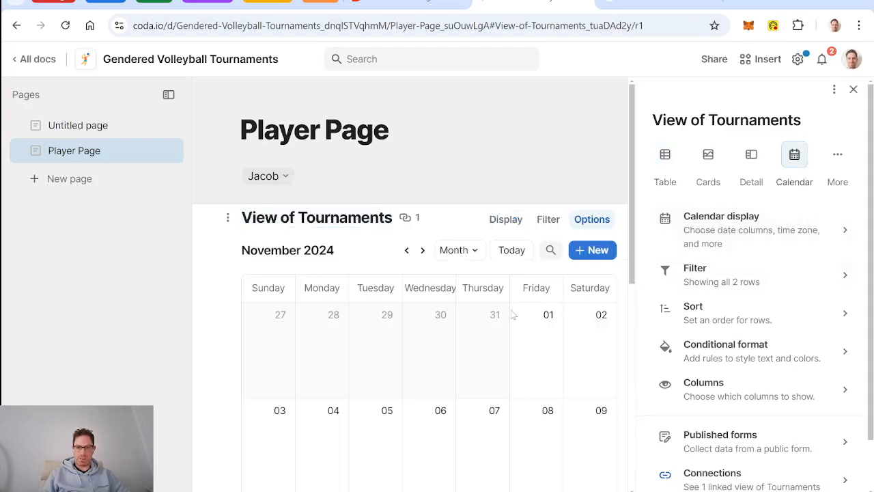
pyautogui.scroll(-4, 513, 312)
pyautogui.scroll(1, 512, 314)
pyautogui.scroll(3, 513, 314)
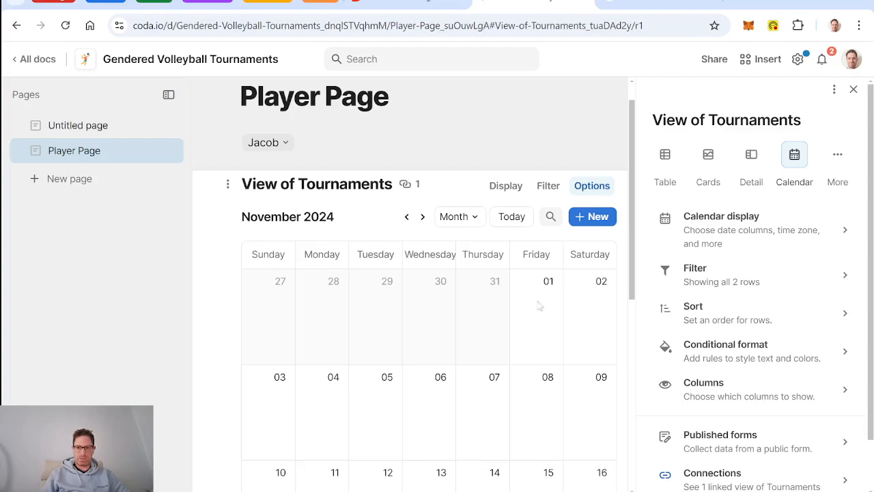
pyautogui.click(726, 276)
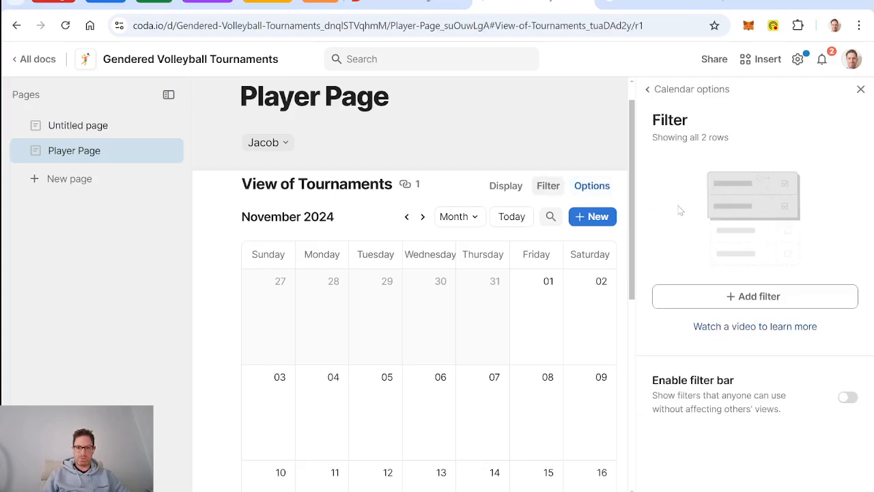
pyautogui.click(88, 127)
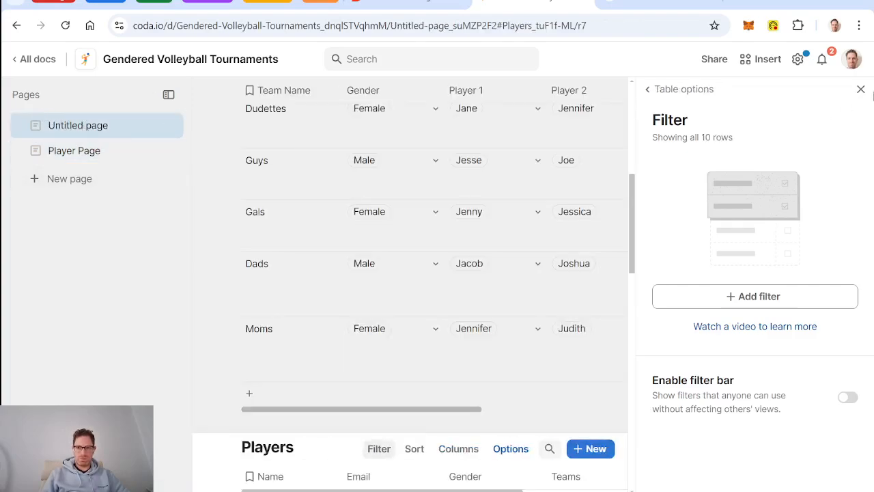
# - Add a related All Players column to Tournaments from its Teams column
pyautogui.click(862, 90)
pyautogui.scroll(3, 556, 252)
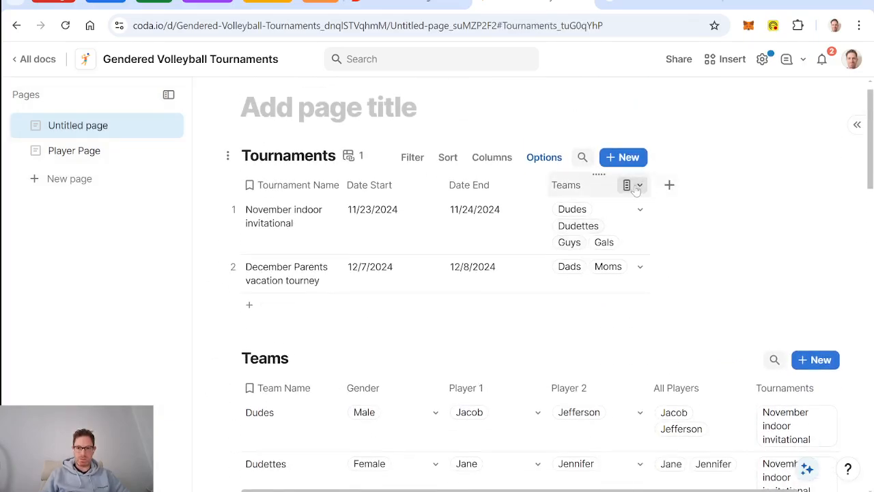
pyautogui.click(631, 184)
pyautogui.moveTo(708, 381)
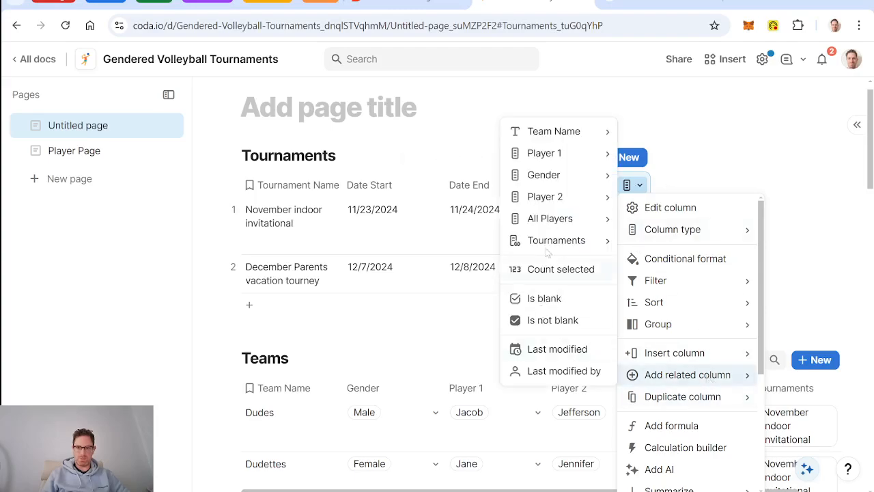
pyautogui.moveTo(584, 222)
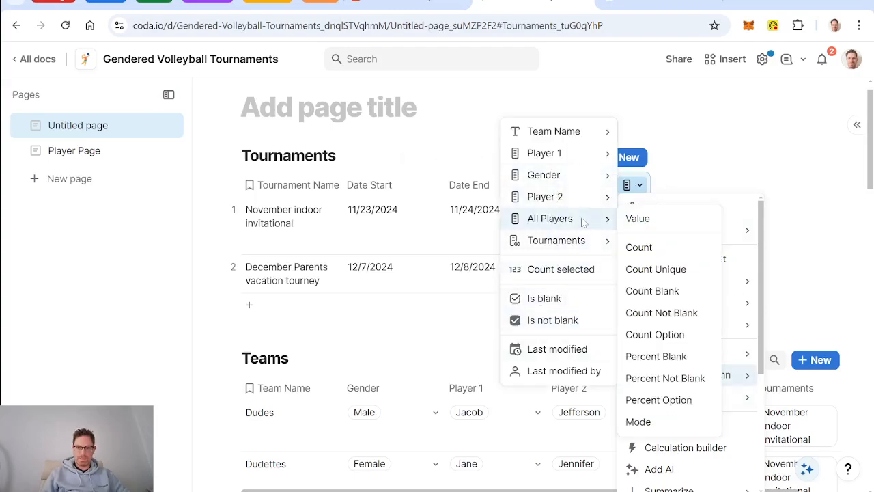
pyautogui.click(672, 221)
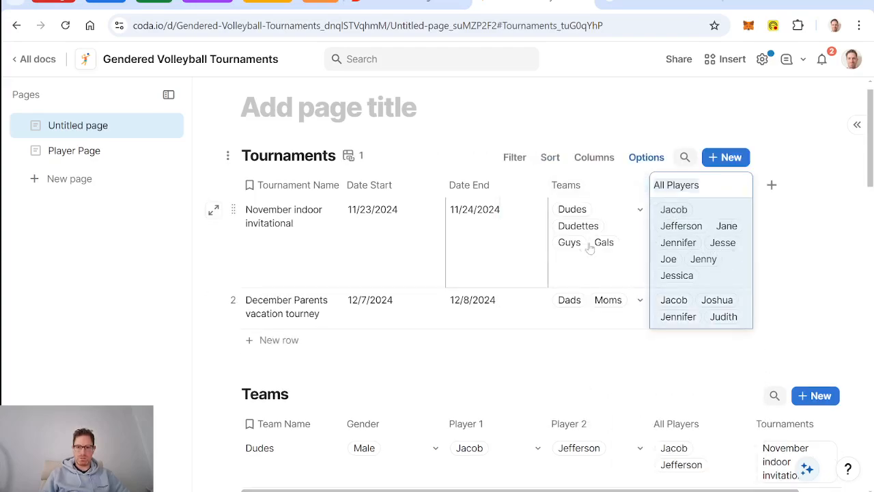
pyautogui.click(523, 250)
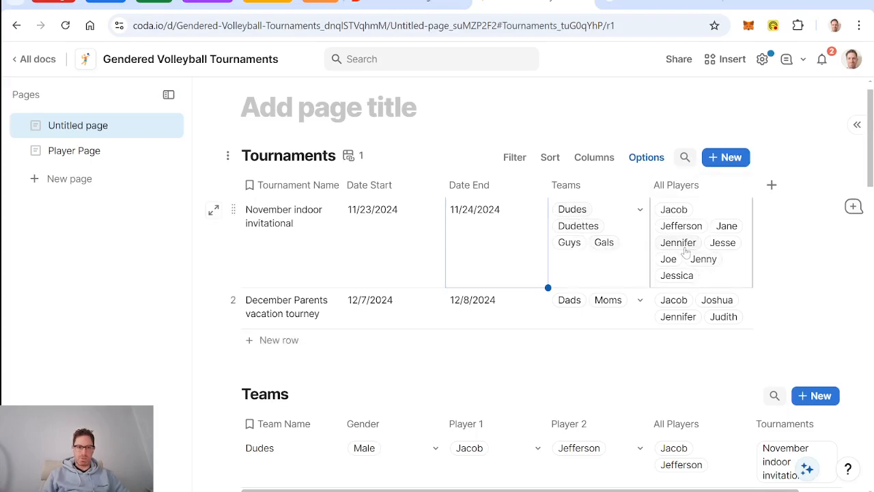
pyautogui.click(82, 151)
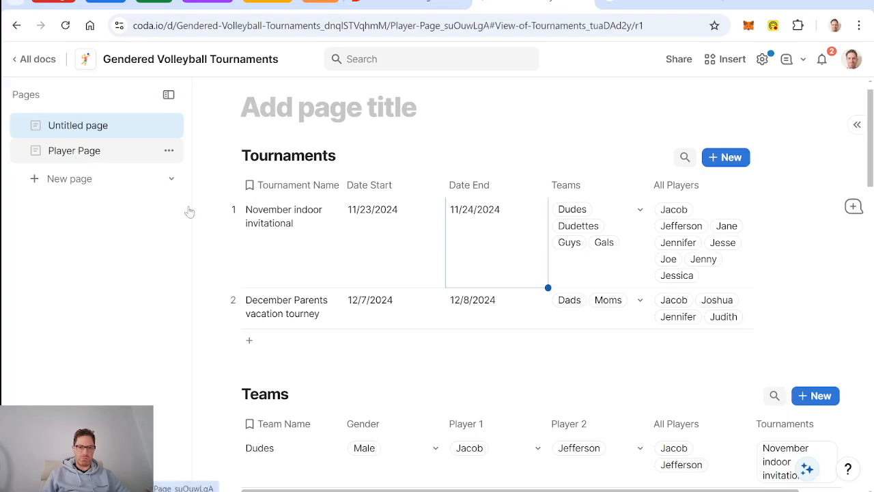
# - Add an All Players filter to the calendar view and switch it to a formula condition
pyautogui.click(761, 185)
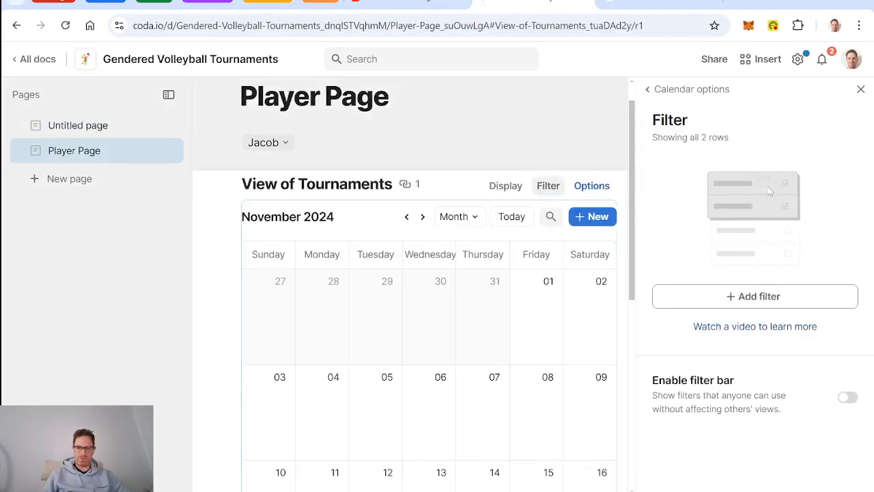
pyautogui.click(763, 297)
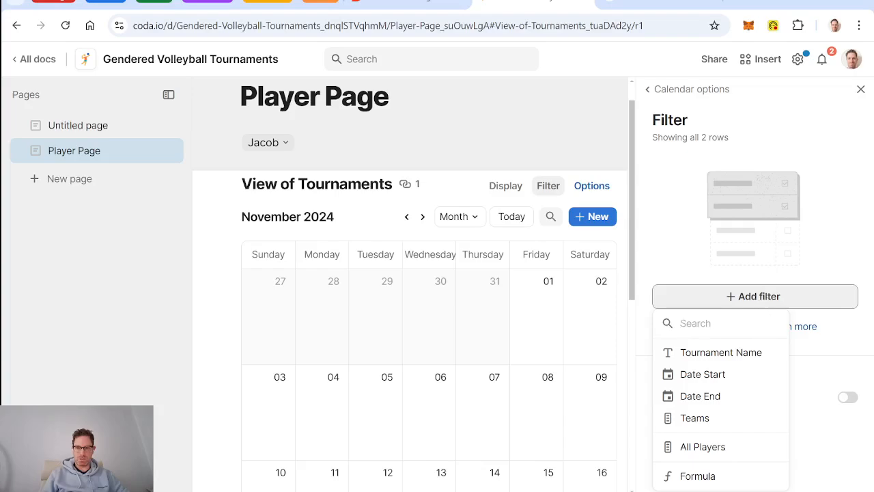
pyautogui.click(720, 448)
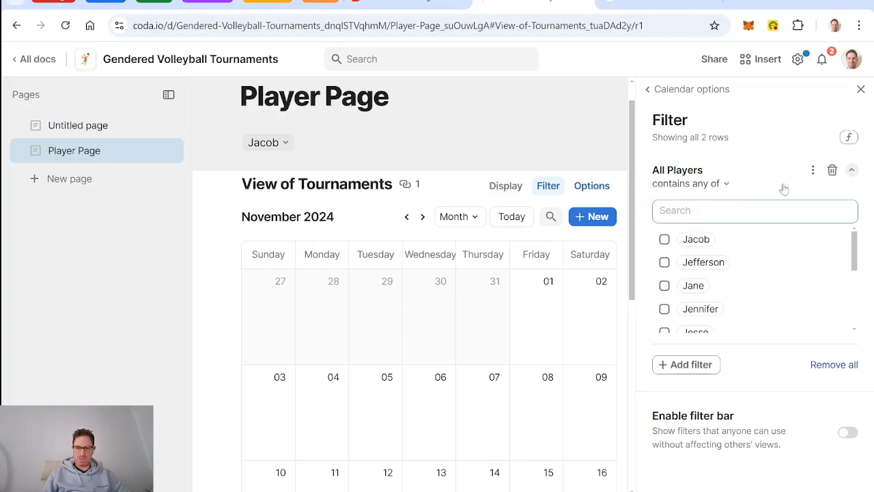
pyautogui.click(813, 170)
pyautogui.click(781, 215)
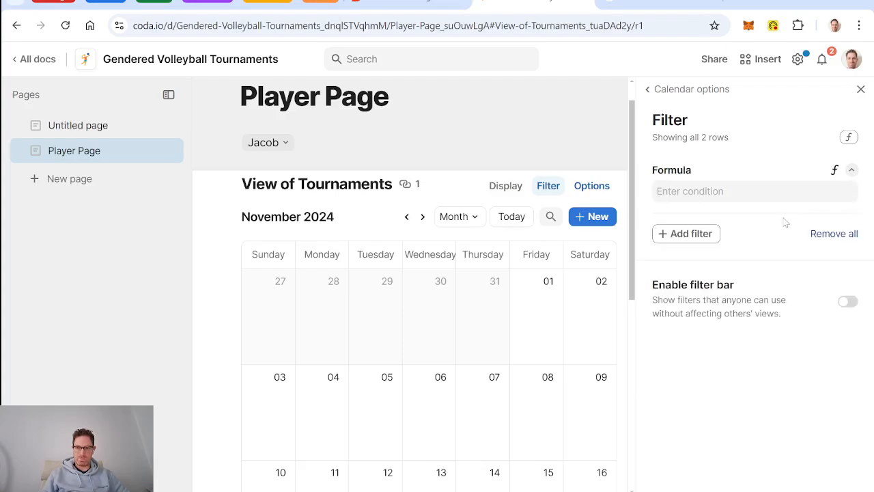
# - Set the filter formula to All Players.Contains(playerPageSelect) and close the options panel
pyautogui.click(711, 191)
pyautogui.write('all')
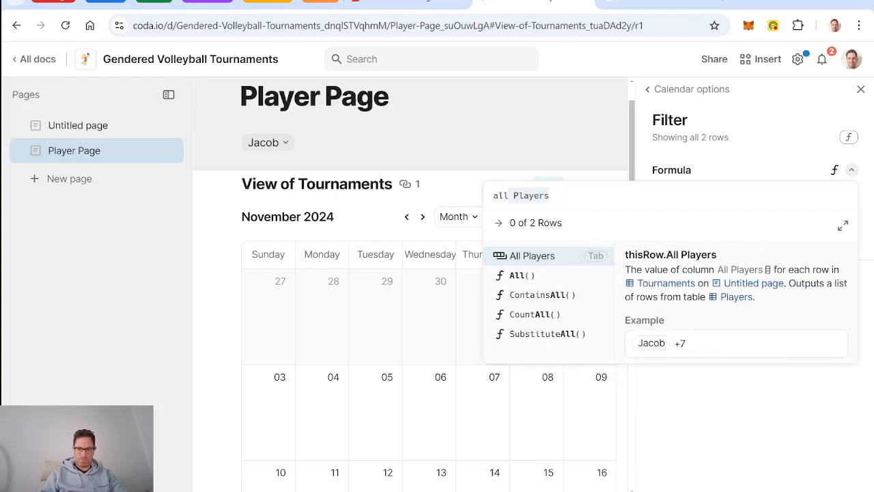
pyautogui.press('Tab')
pyautogui.write('.contains')
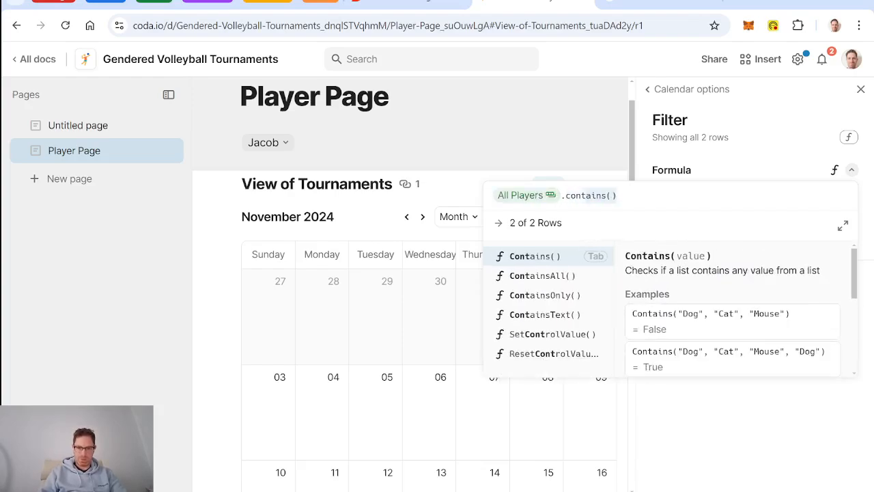
pyautogui.press('Tab')
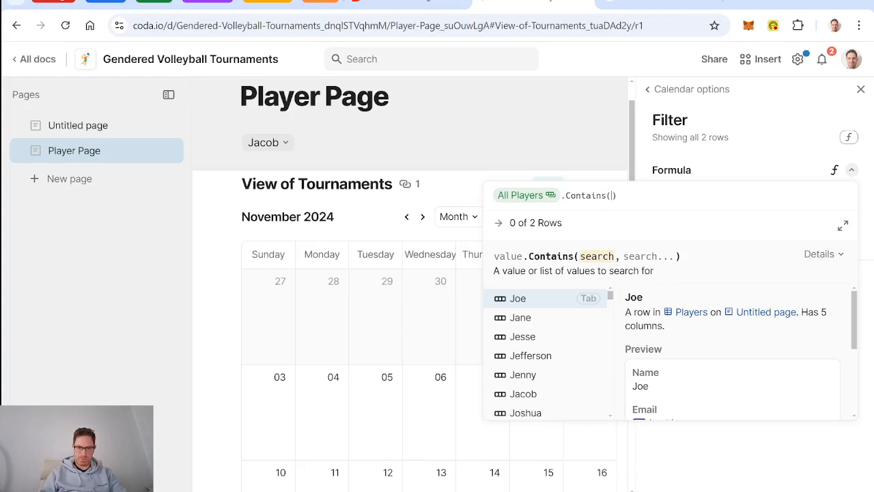
pyautogui.write('pla')
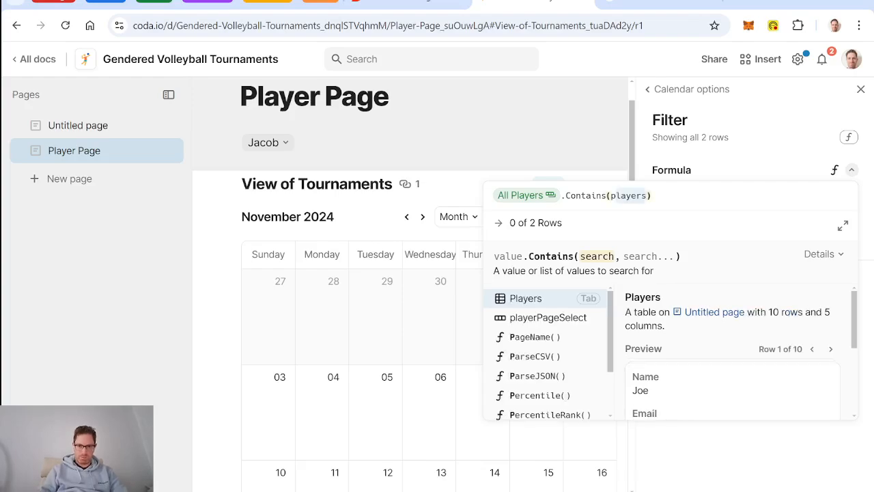
pyautogui.press('Down')
pyautogui.press('Tab')
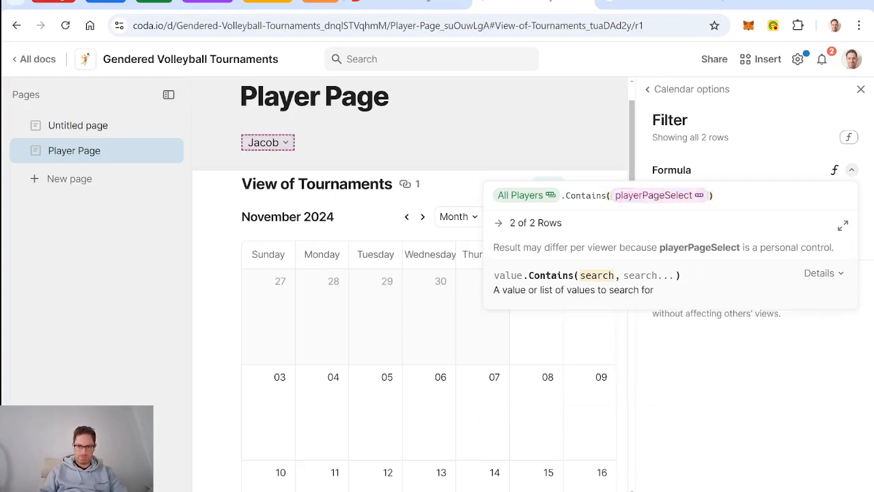
pyautogui.press('Return')
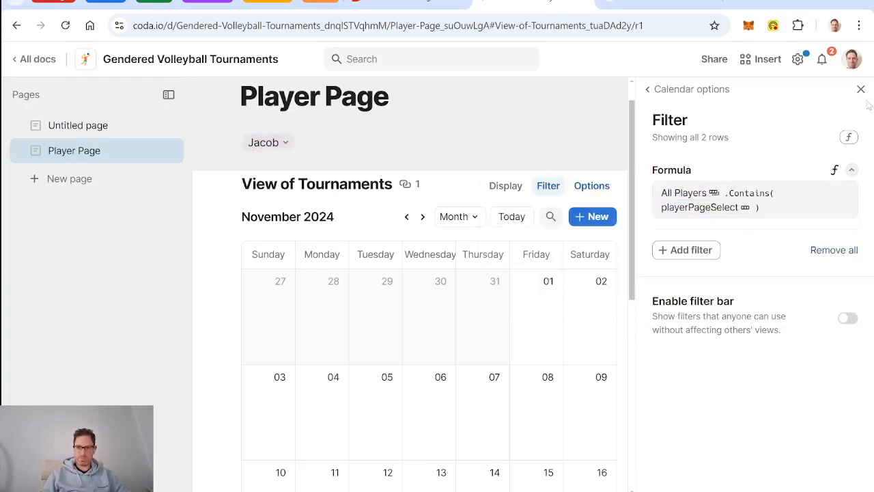
pyautogui.click(860, 89)
# - Choose Judith in the player selector
pyautogui.scroll(-4, 610, 202)
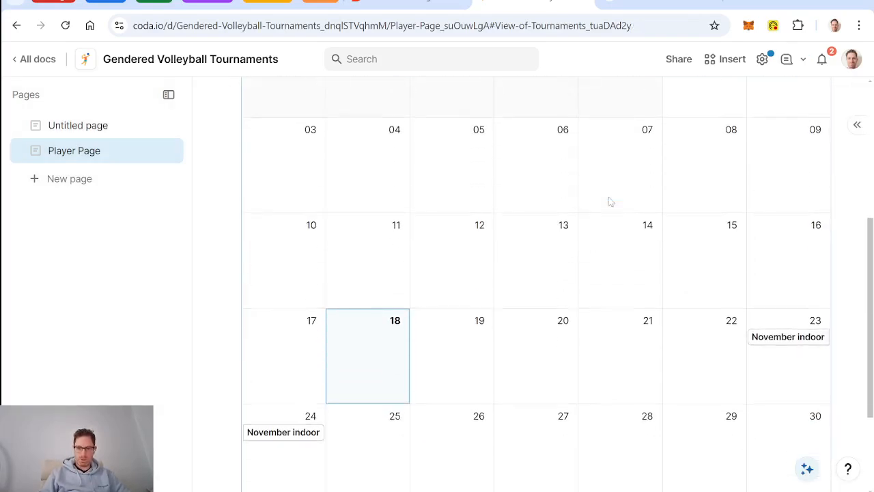
pyautogui.scroll(-2, 610, 201)
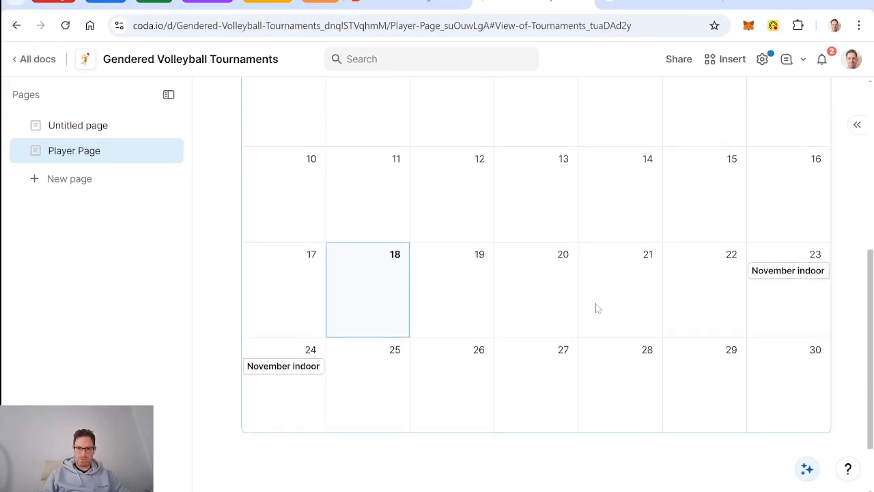
pyautogui.scroll(5, 597, 309)
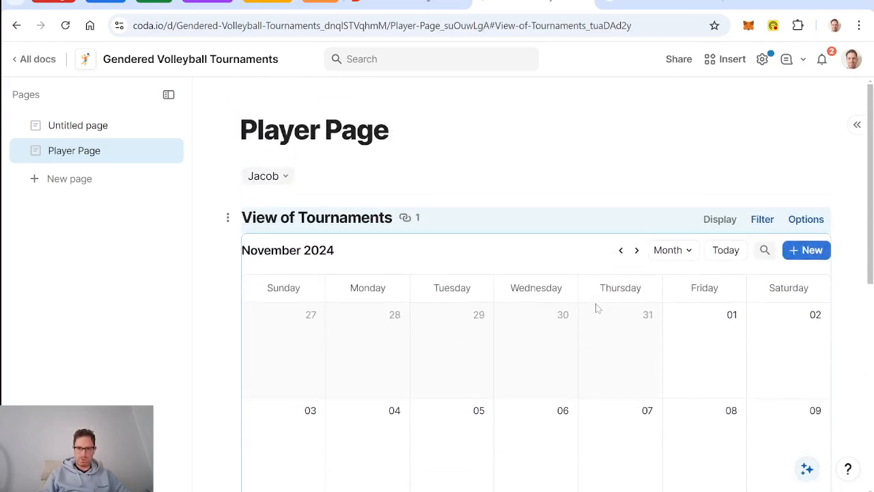
pyautogui.click(286, 178)
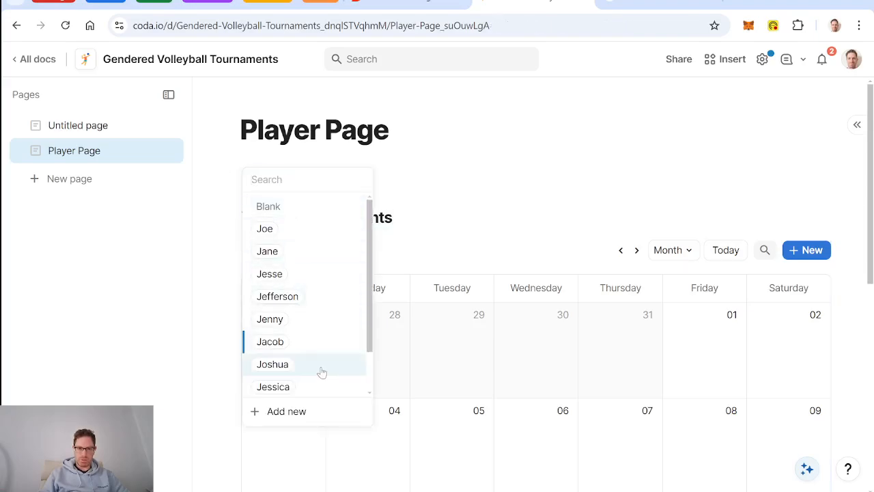
pyautogui.scroll(-2, 324, 375)
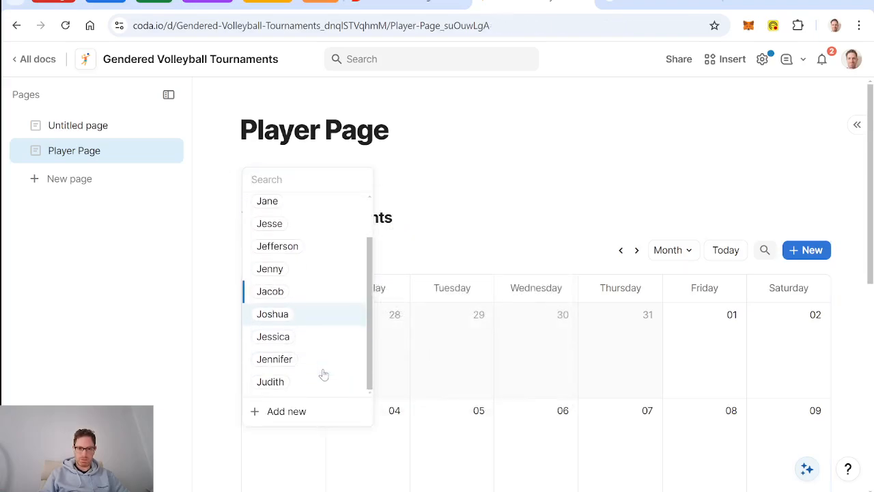
pyautogui.click(280, 384)
# - Show December 2024 and check the tournament row's hidden All Players column
pyautogui.scroll(-5, 478, 360)
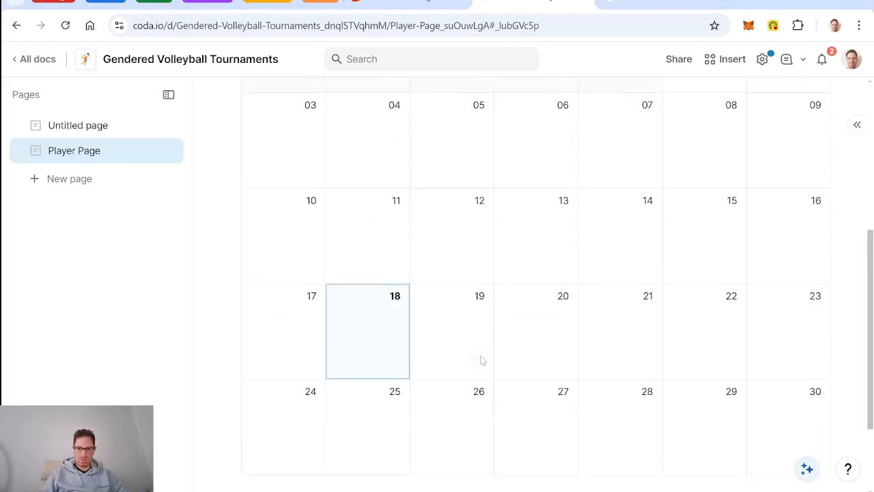
pyautogui.scroll(5, 590, 367)
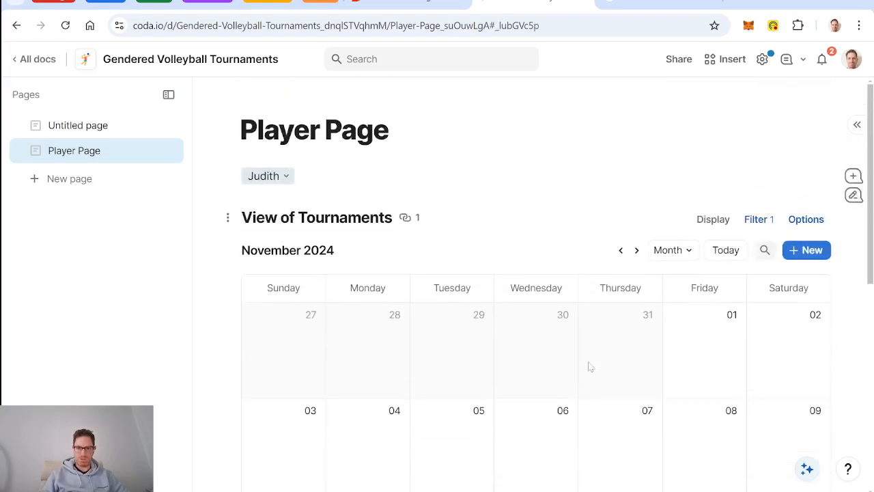
pyautogui.click(639, 257)
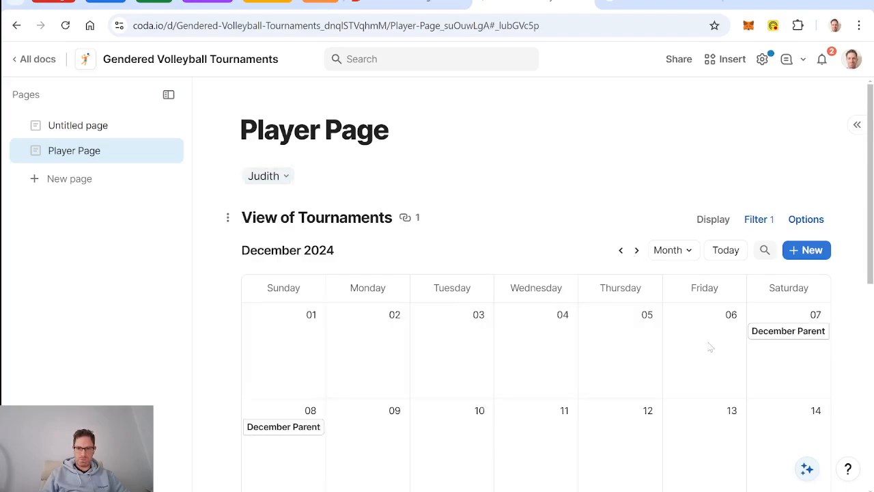
pyautogui.moveTo(787, 334)
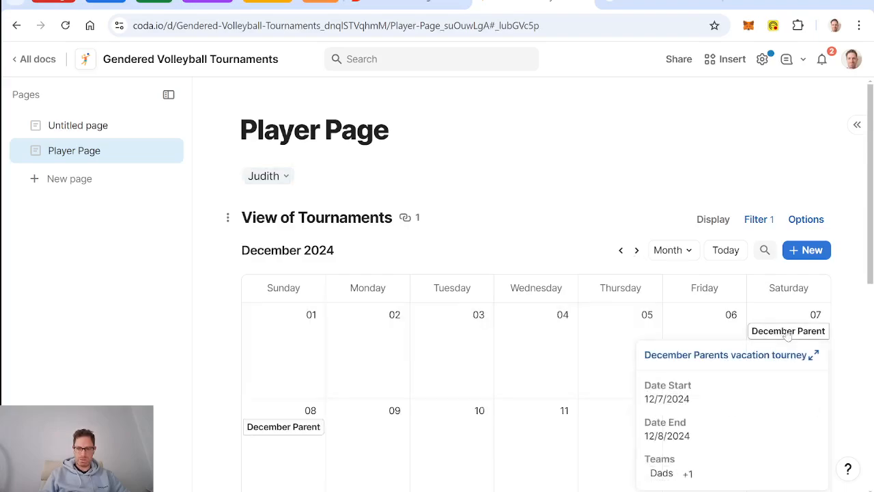
pyautogui.click(710, 355)
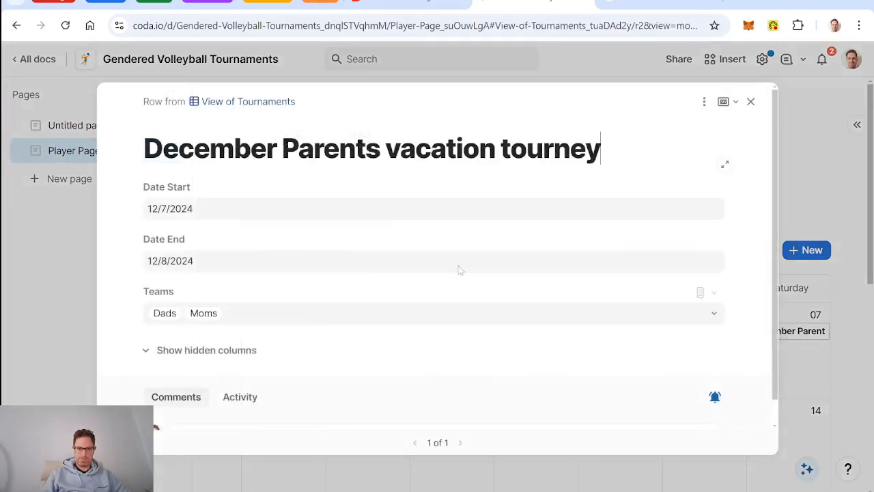
pyautogui.scroll(-1, 347, 271)
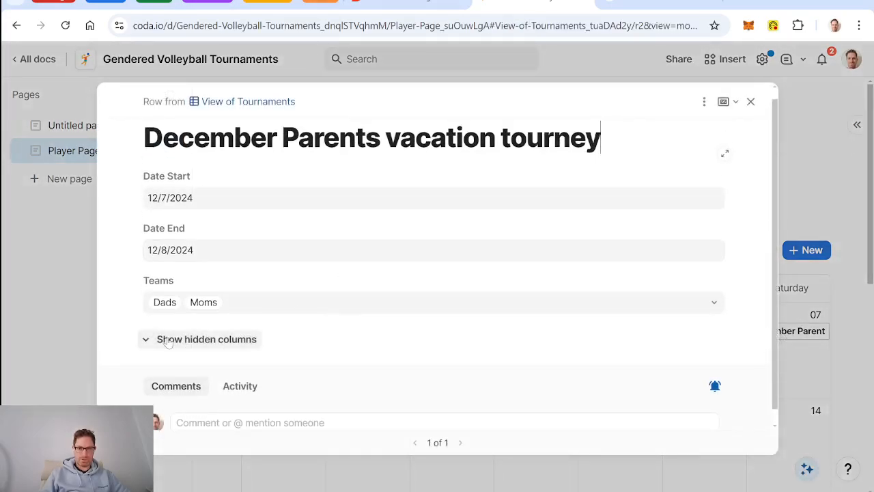
pyautogui.click(168, 339)
pyautogui.scroll(-3, 453, 306)
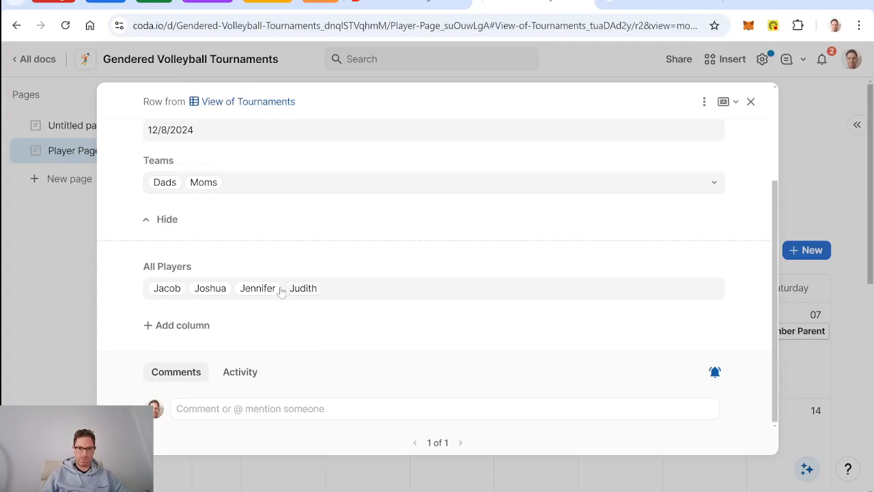
pyautogui.click(751, 101)
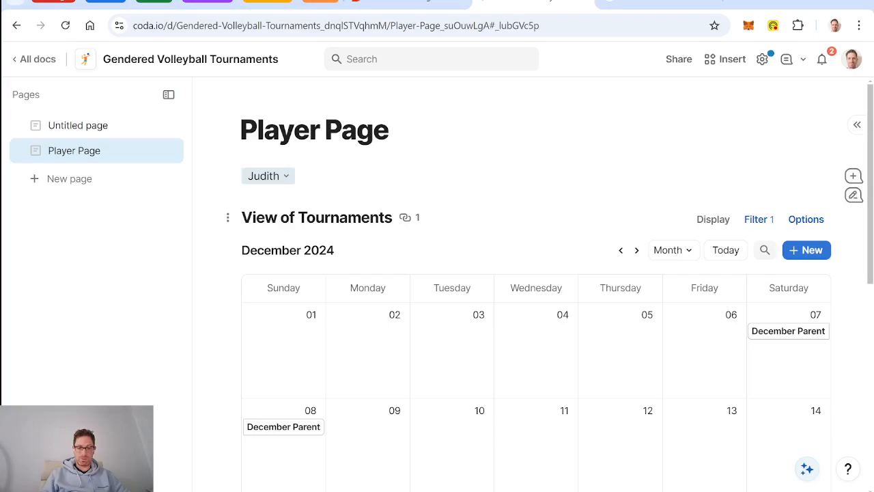
# - Rename the calendar view to 'Player Tournaments'
pyautogui.click(317, 217)
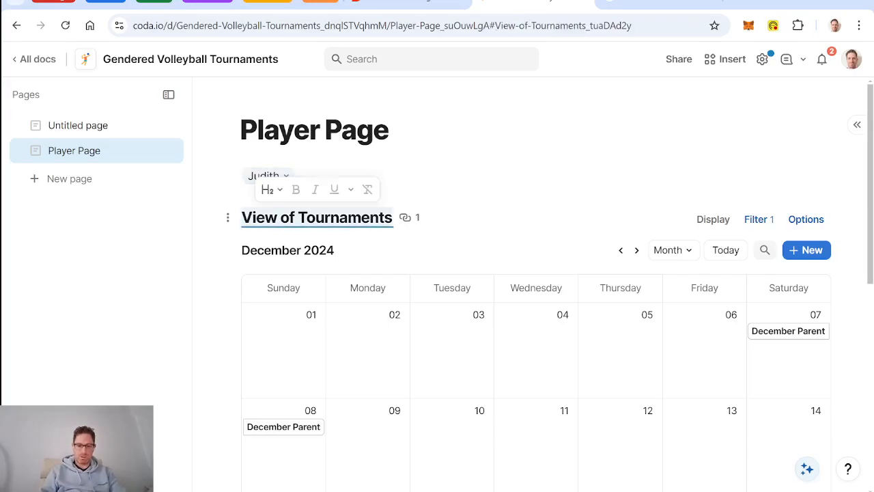
pyautogui.write('Player')
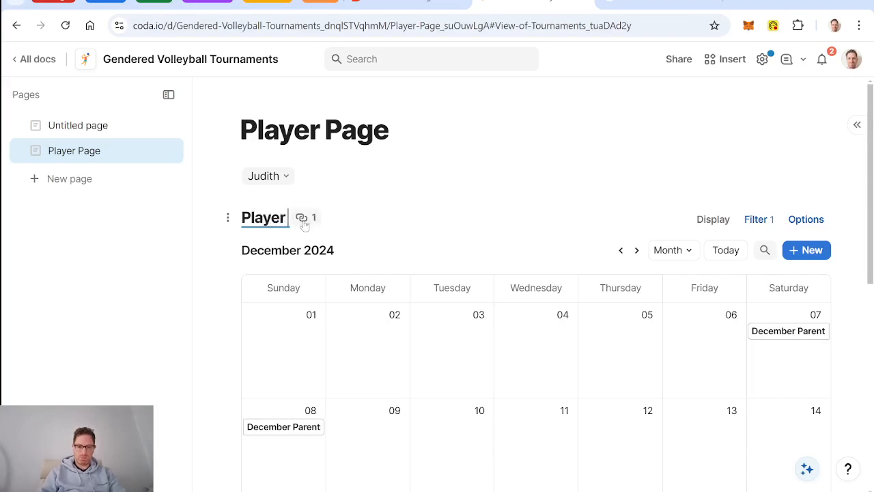
pyautogui.write(' Tournaments')
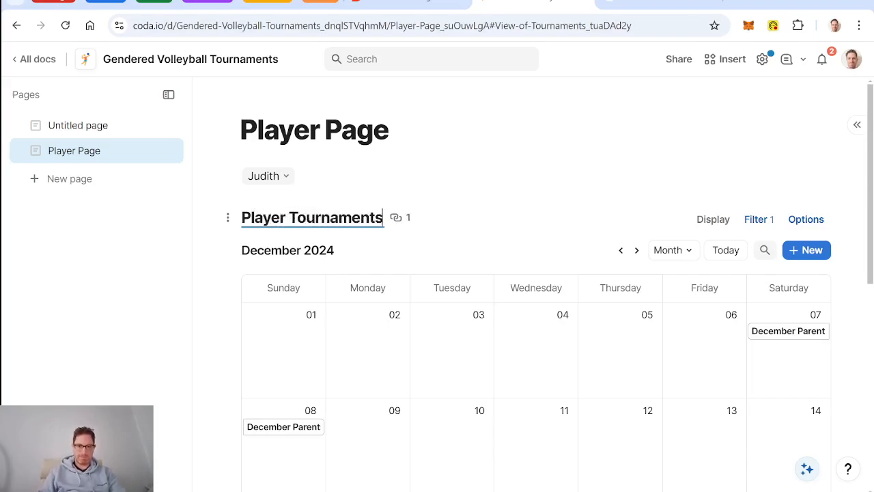
pyautogui.click(296, 176)
# - Insert the Teams table on a new line below the player selector with /team
pyautogui.press('Return')
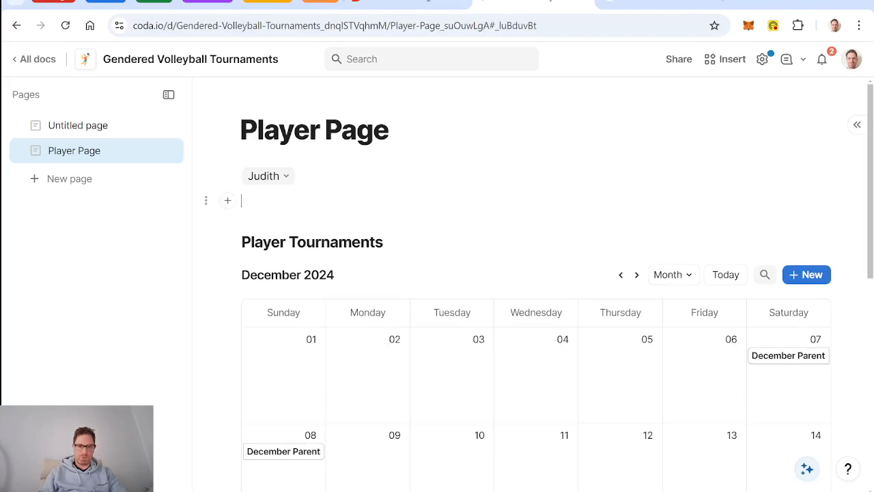
pyautogui.write('/')
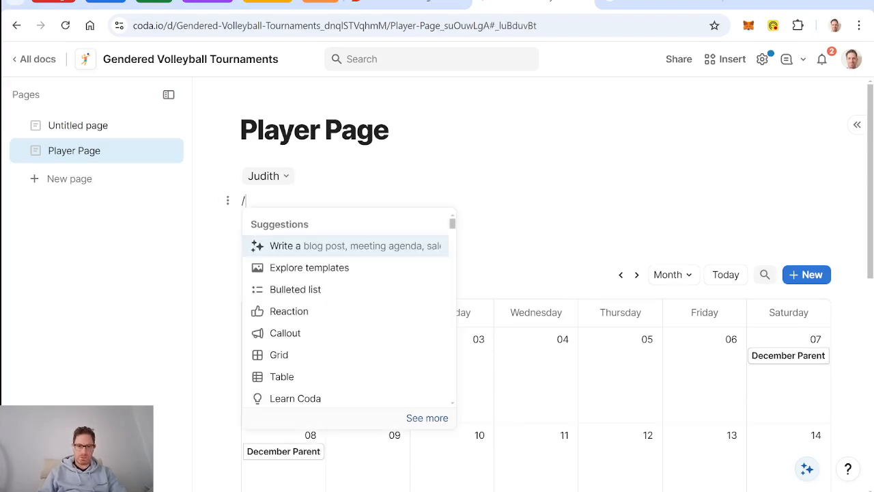
pyautogui.write('team')
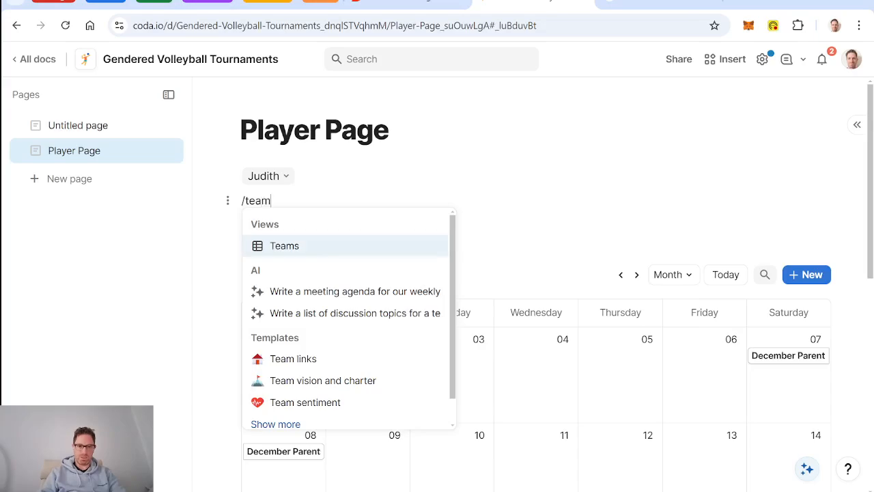
pyautogui.press('Return')
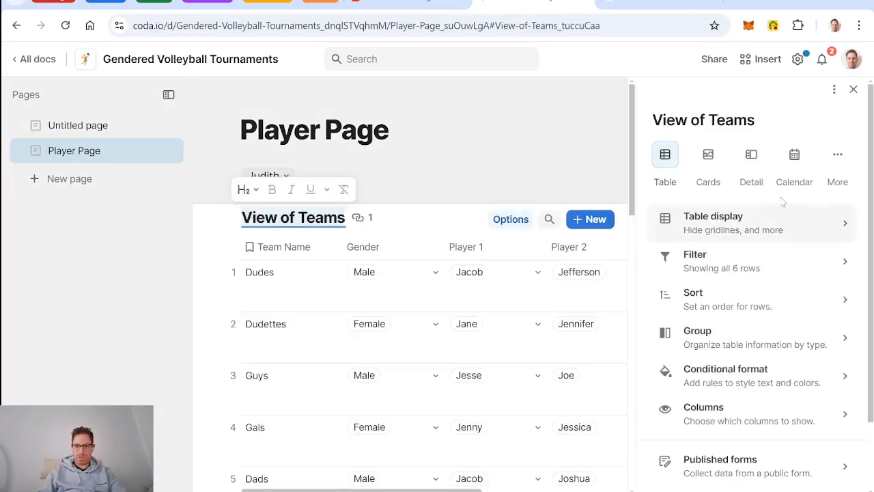
# - Filter the Teams view with the formula All Players.Contains(playerPageSelect)
pyautogui.click(736, 273)
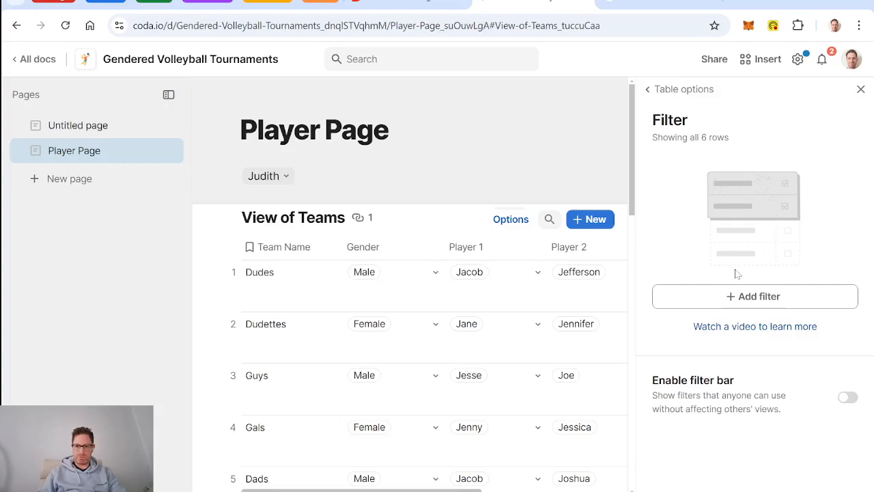
pyautogui.click(754, 296)
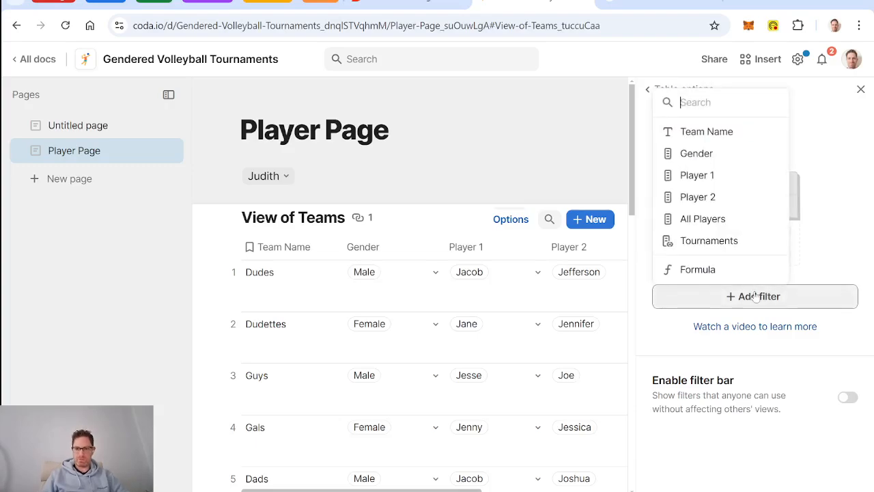
pyautogui.click(717, 269)
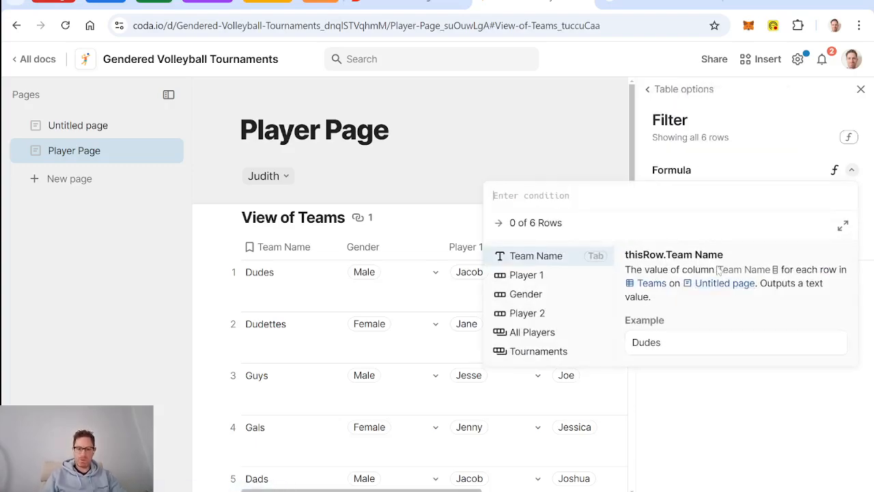
pyautogui.press('Down')
pyautogui.press('Down')
pyautogui.press('Down')
pyautogui.press('Down')
pyautogui.press('Tab')
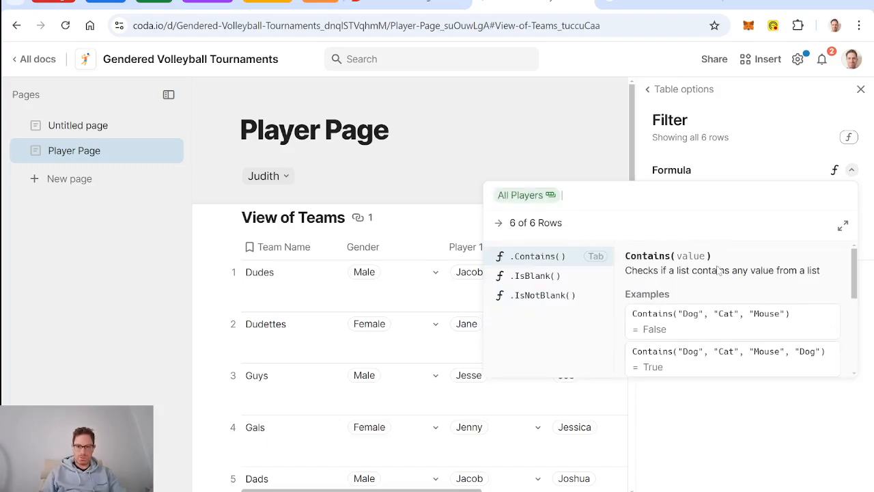
pyautogui.write('.Contains()')
pyautogui.press('Tab')
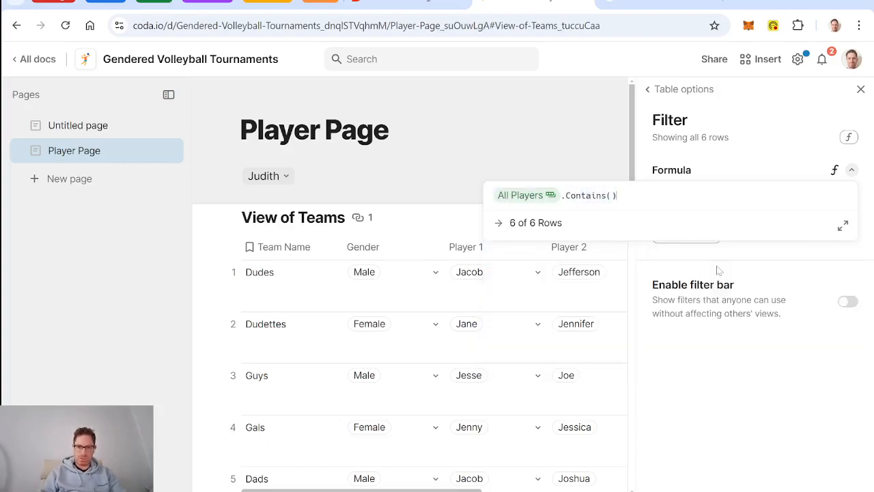
pyautogui.write('player 1')
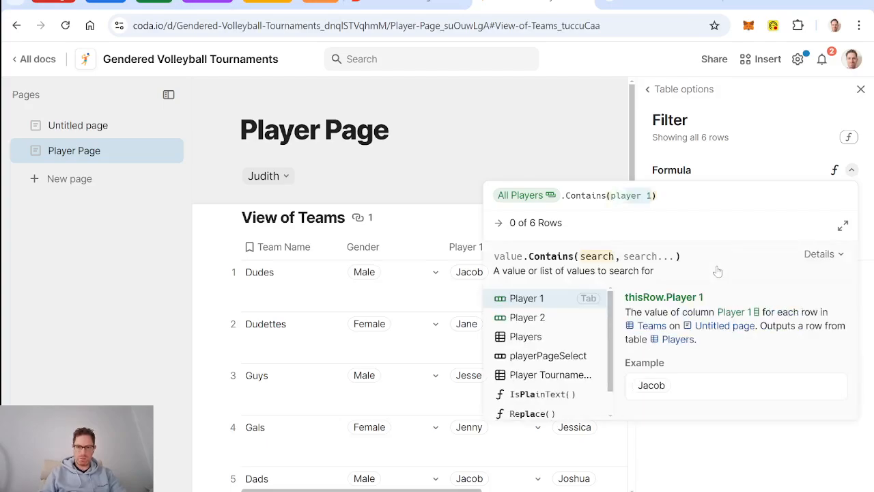
pyautogui.press('Down')
pyautogui.press('Down')
pyautogui.press('Down')
pyautogui.press('Tab')
pyautogui.press('Return')
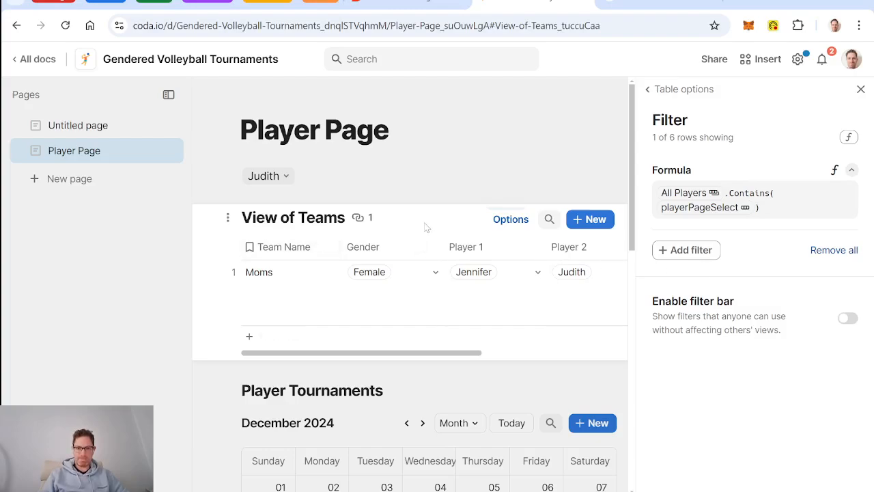
# - Retitle the table 'Player Teams' and close the filter settings
pyautogui.tripleClick(299, 217)
pyautogui.write('P')
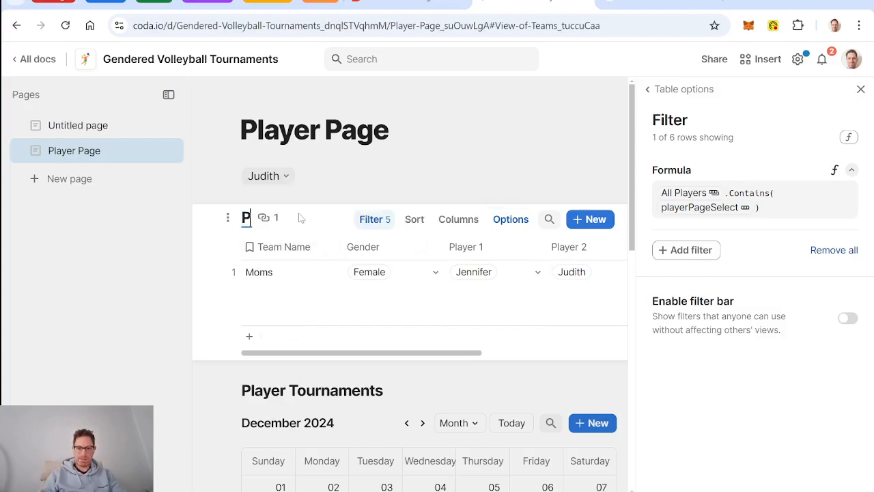
pyautogui.write('layer Teams')
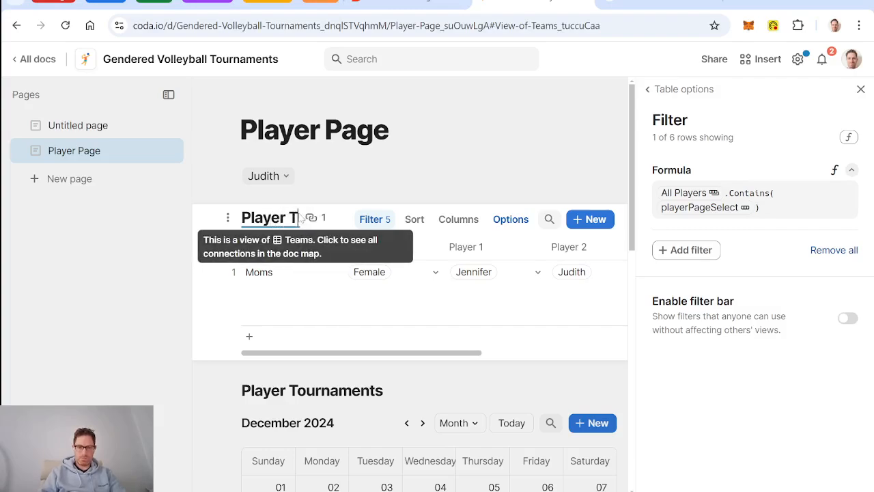
pyautogui.click(860, 88)
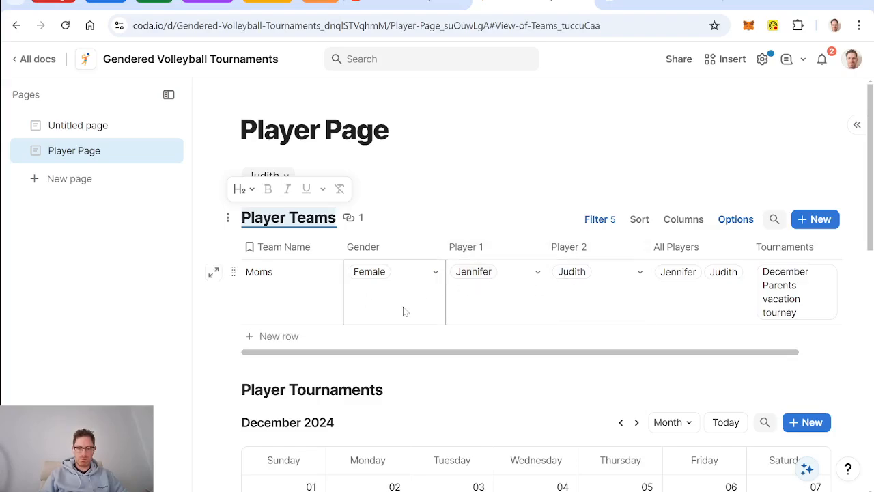
pyautogui.scroll(-8, 403, 311)
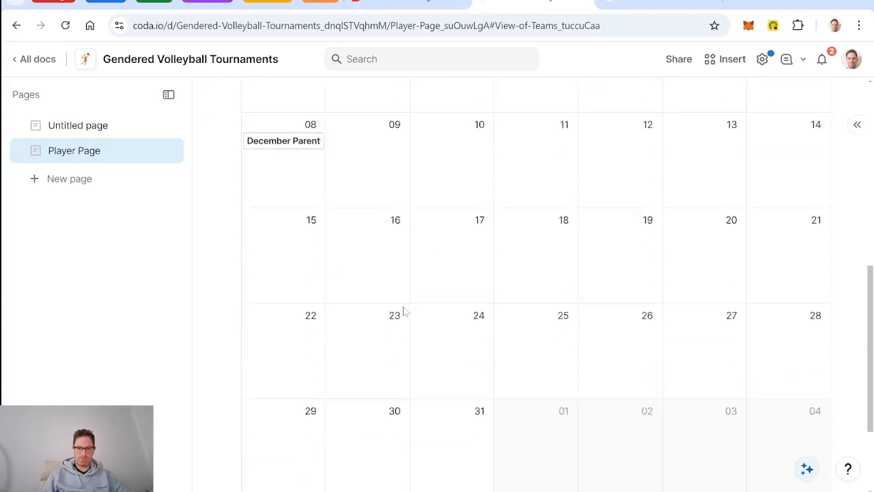
pyautogui.scroll(8, 403, 312)
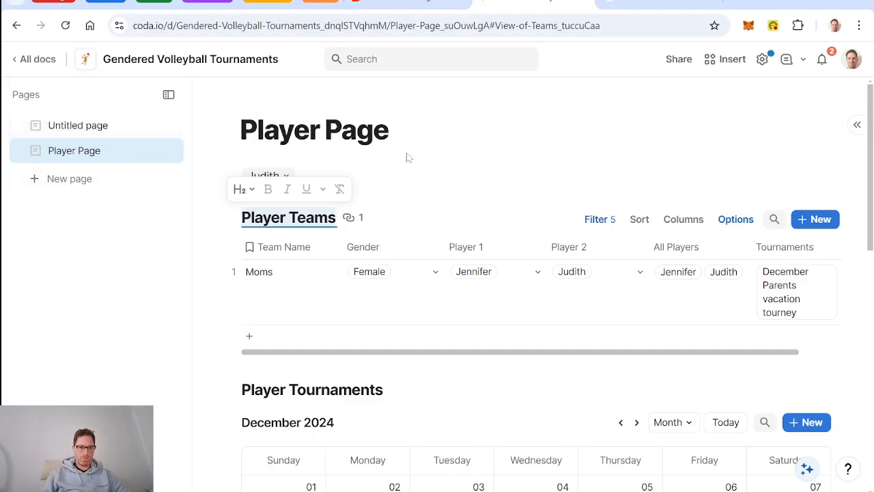
pyautogui.click(425, 168)
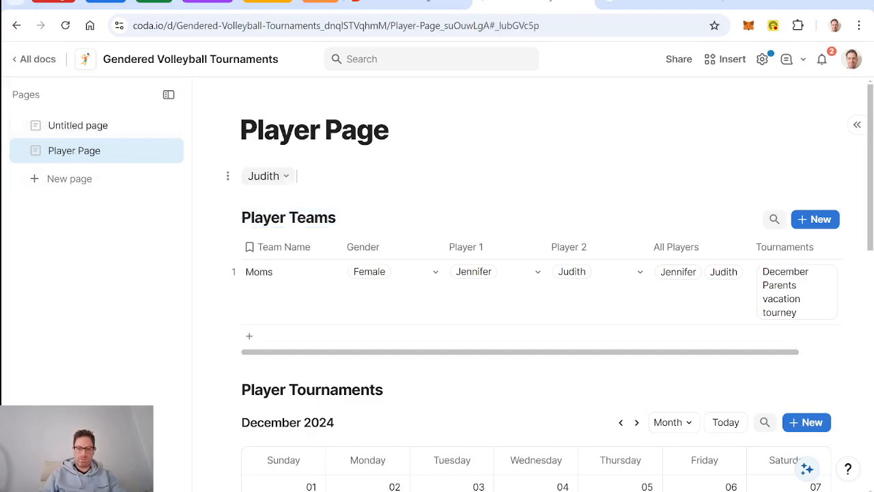
# - Insert a button beside the selector whose action is OpenRow(playerPageSelect)
pyautogui.write('/butt')
pyautogui.press('Return')
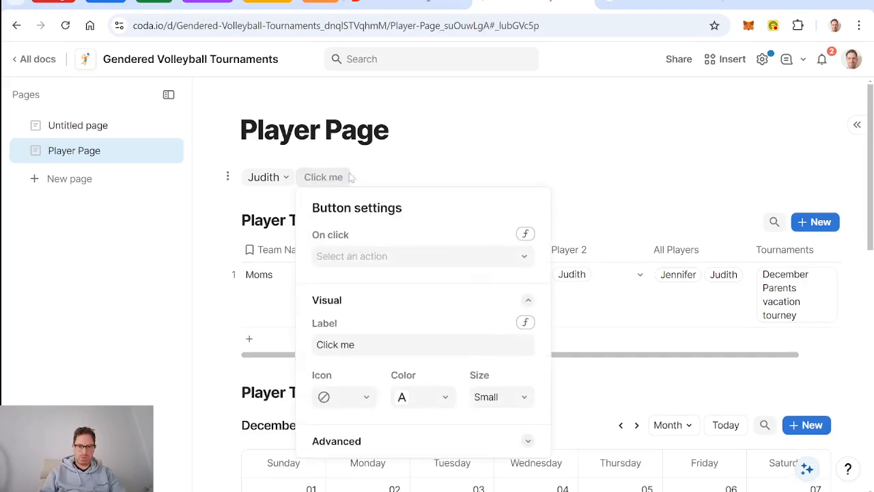
pyautogui.click(525, 234)
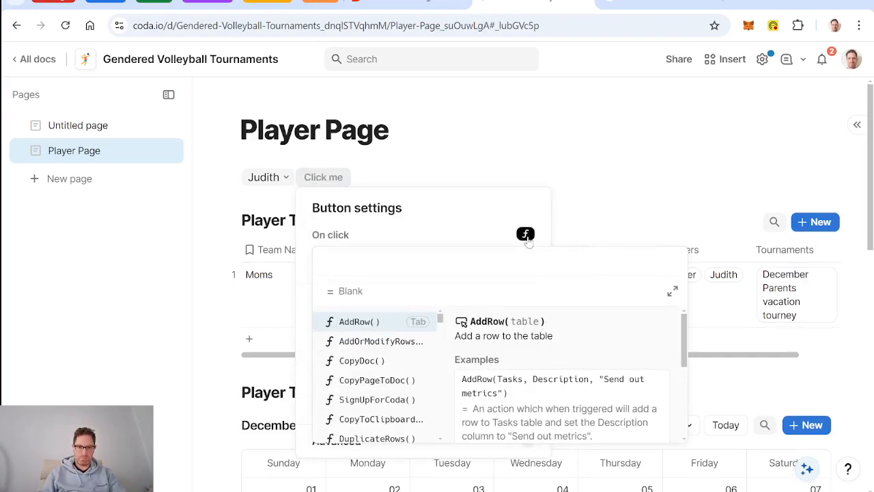
pyautogui.write('openrow(')
pyautogui.press('Tab')
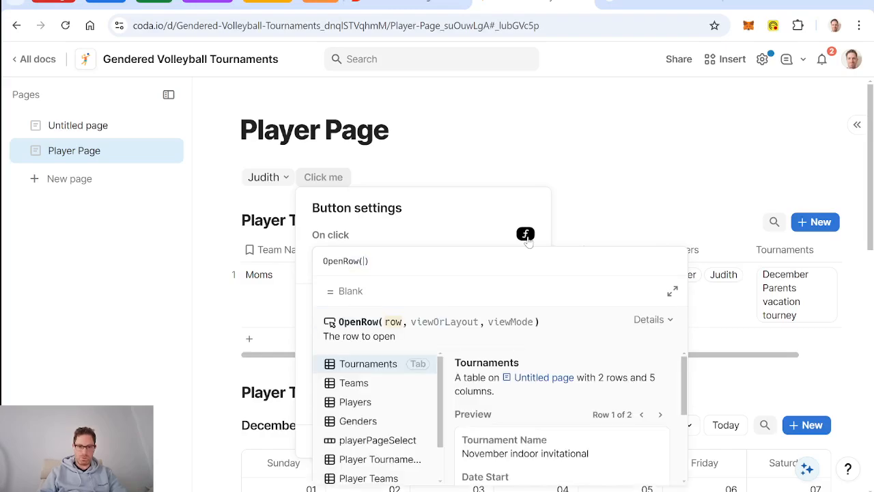
pyautogui.write('players')
pyautogui.press('Down')
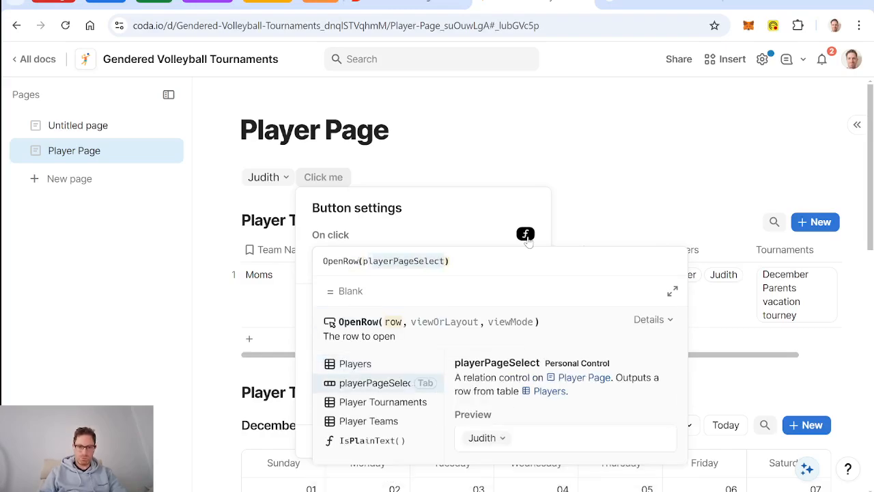
pyautogui.press('Tab')
pyautogui.press('Return')
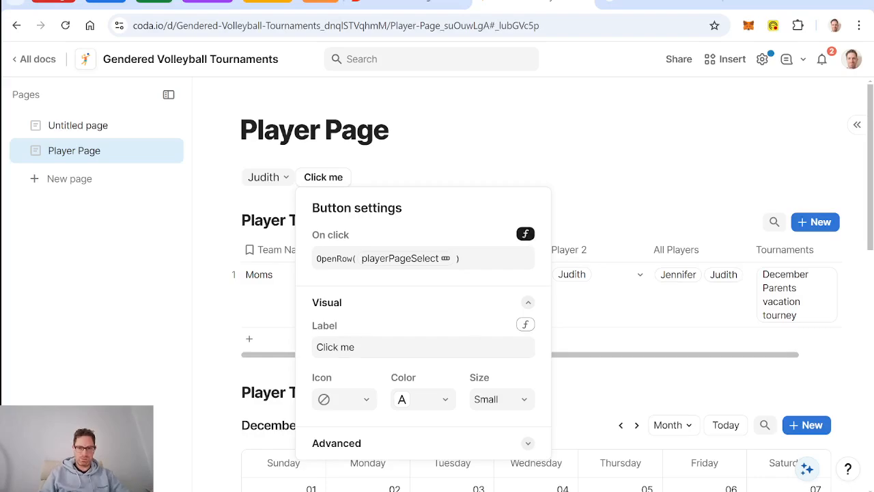
# - Give the button a person icon and the label 'see player details'
pyautogui.click(403, 347)
pyautogui.press('BackSpace')
pyautogui.press('BackSpace')
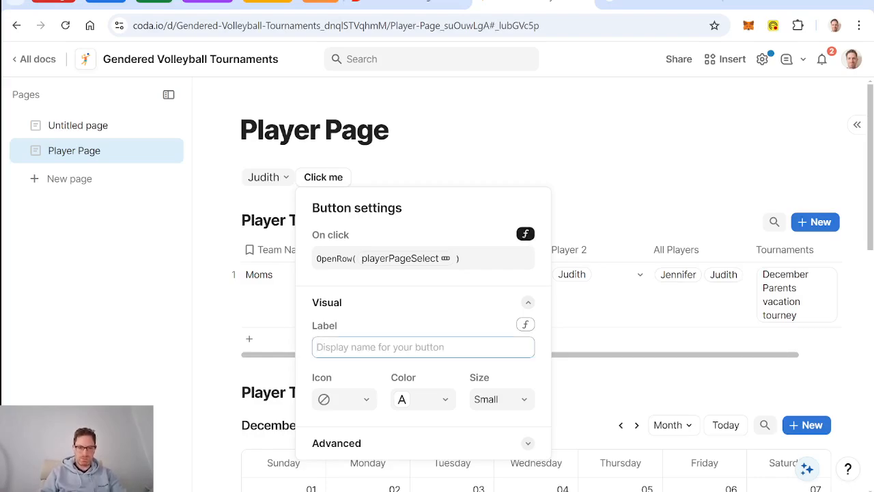
pyautogui.click(366, 401)
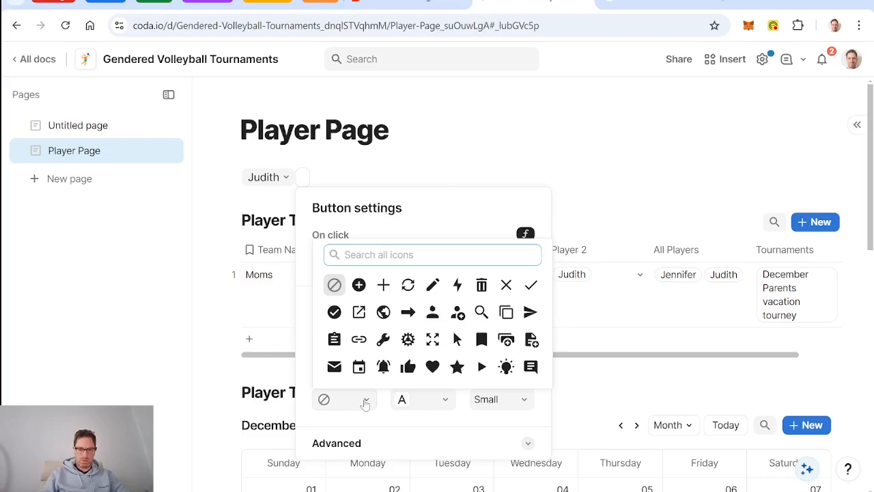
pyautogui.write('go')
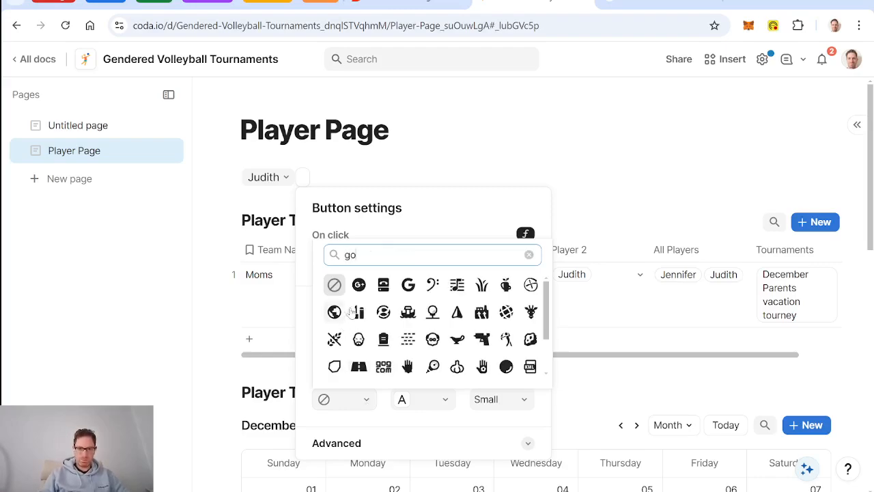
pyautogui.click(433, 341)
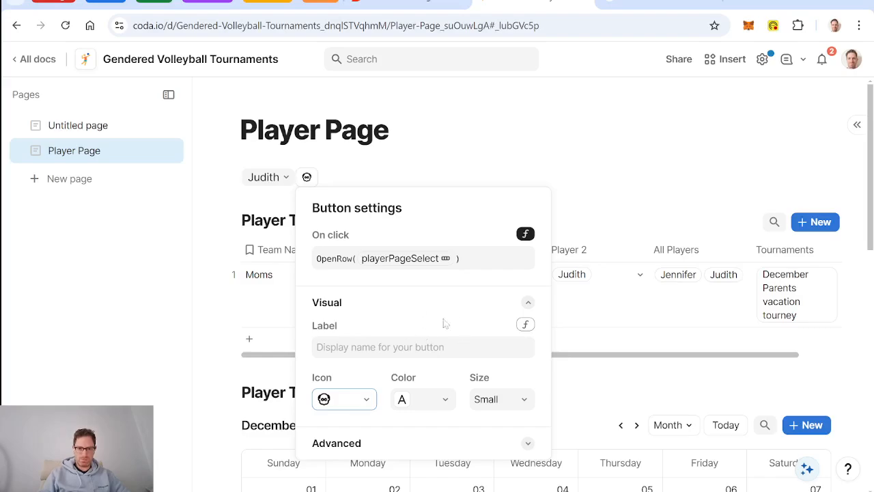
pyautogui.click(363, 401)
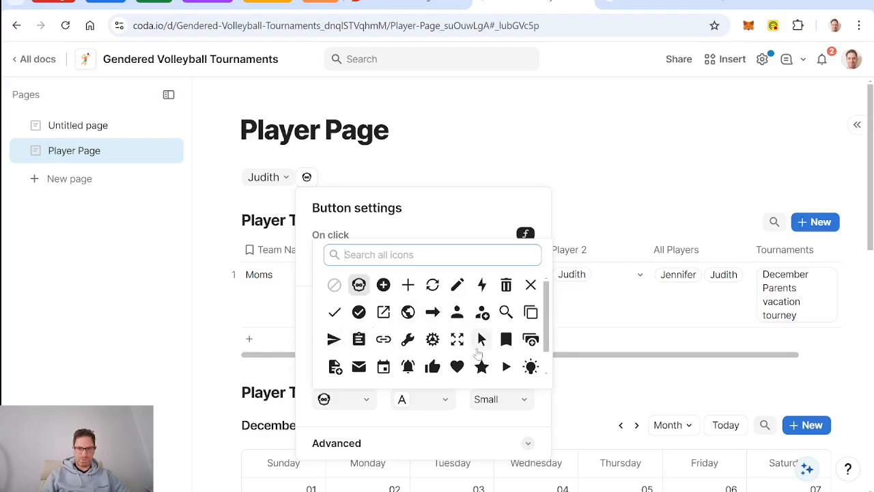
pyautogui.write('see')
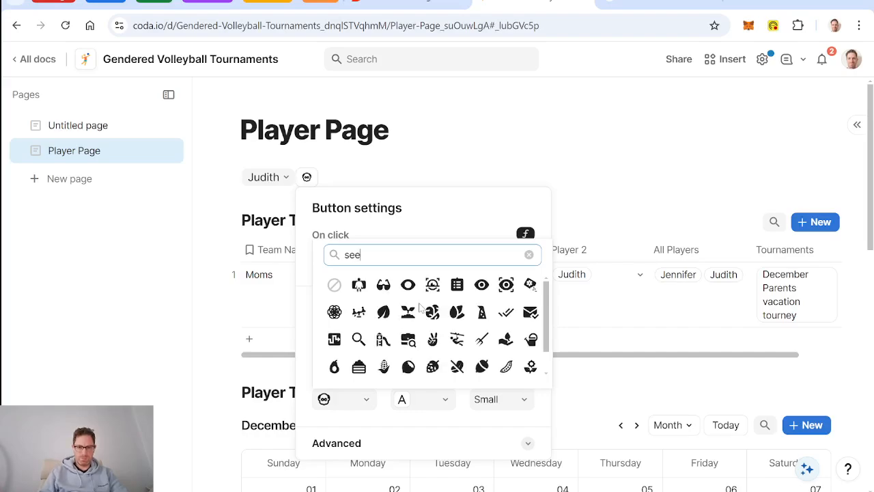
pyautogui.click(358, 285)
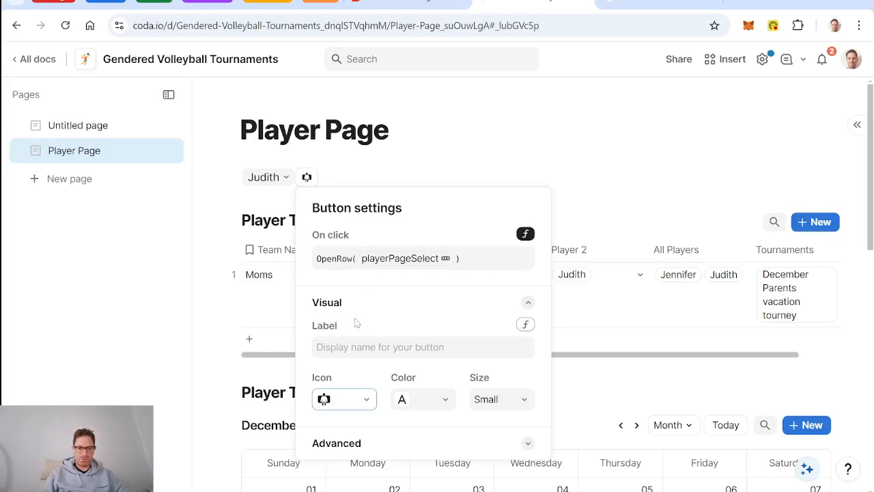
pyautogui.click(396, 347)
pyautogui.write('see player details')
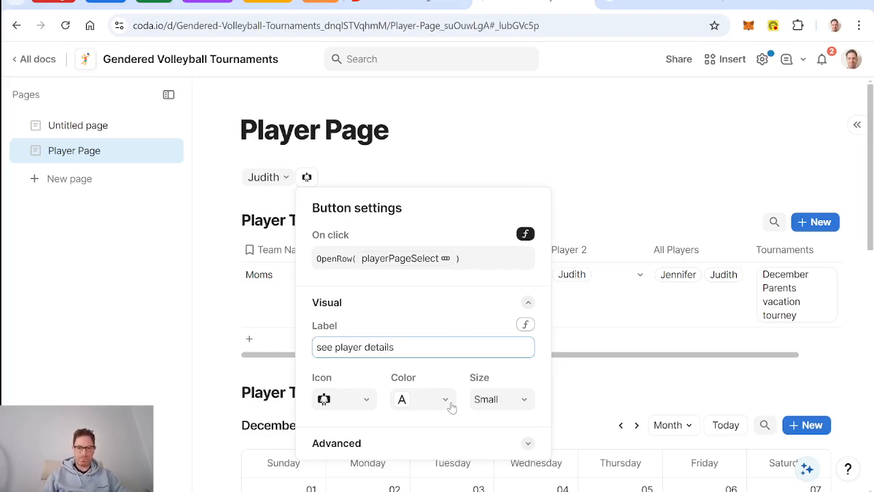
# - Make the button green and close its settings
pyautogui.click(451, 407)
pyautogui.click(431, 450)
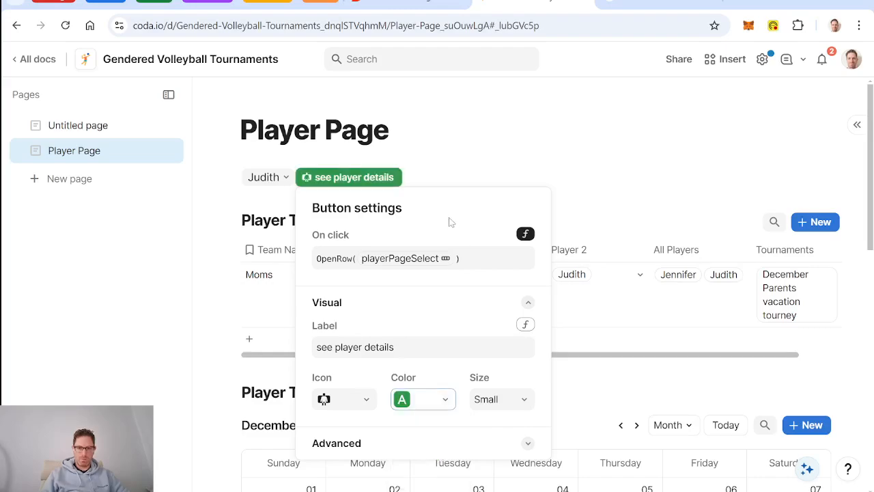
pyautogui.press('Escape')
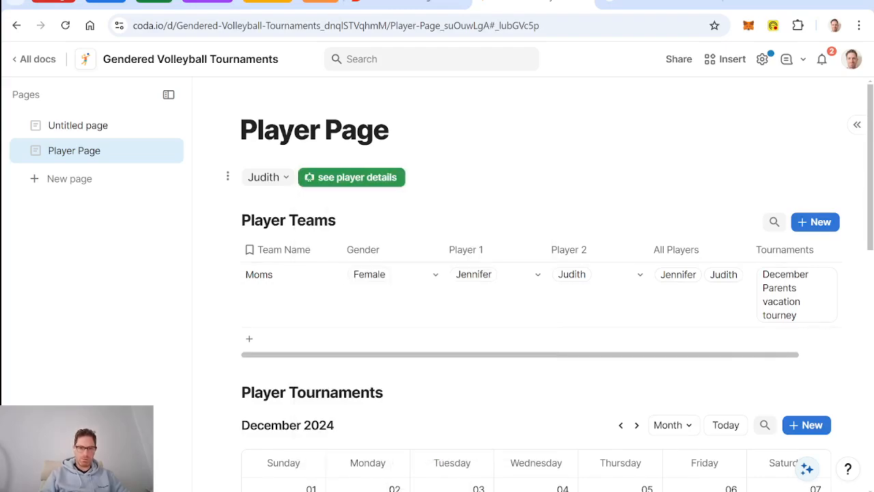
# - Add the text 'Select Player:' before the Judith selector
pyautogui.click(249, 178)
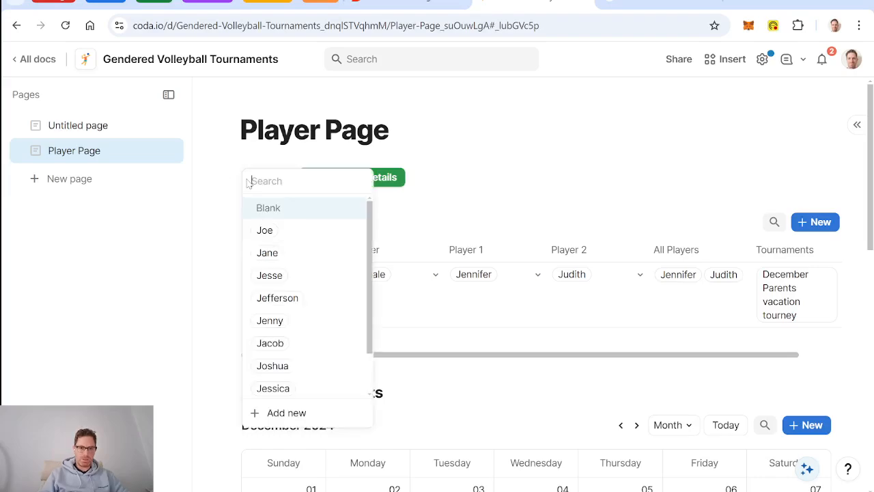
pyautogui.press('Escape')
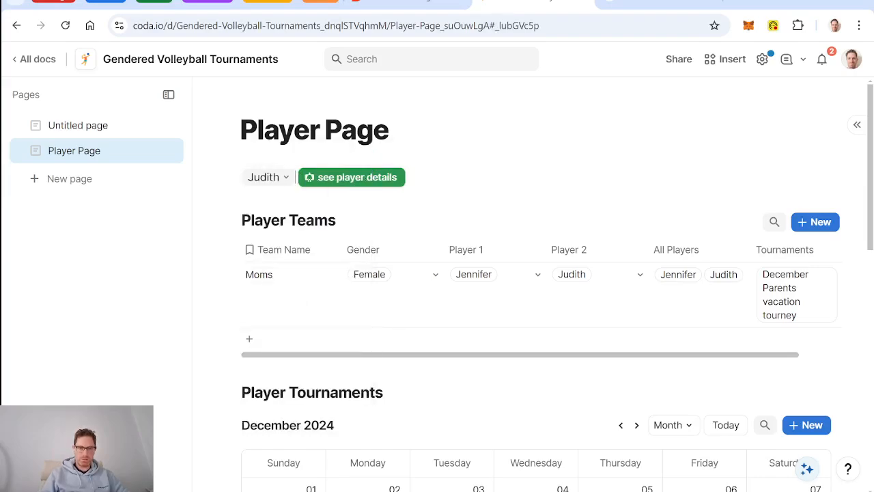
pyautogui.click(241, 177)
pyautogui.write('Select ')
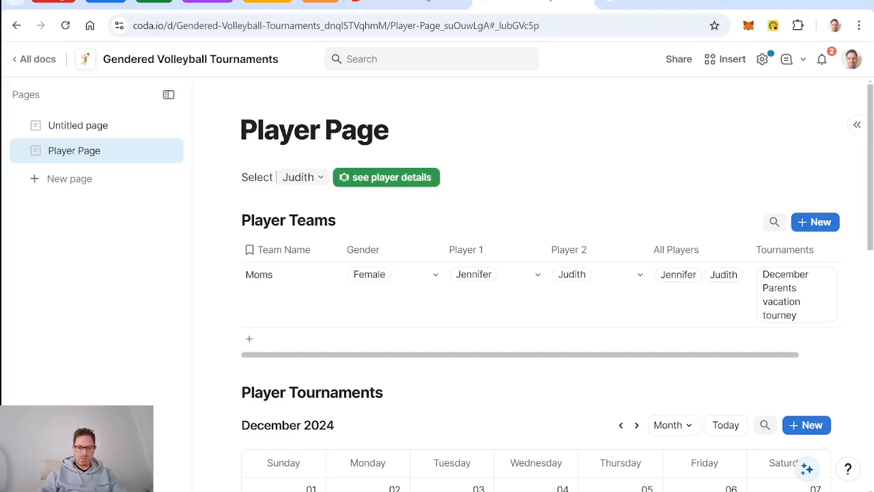
pyautogui.write('Player:')
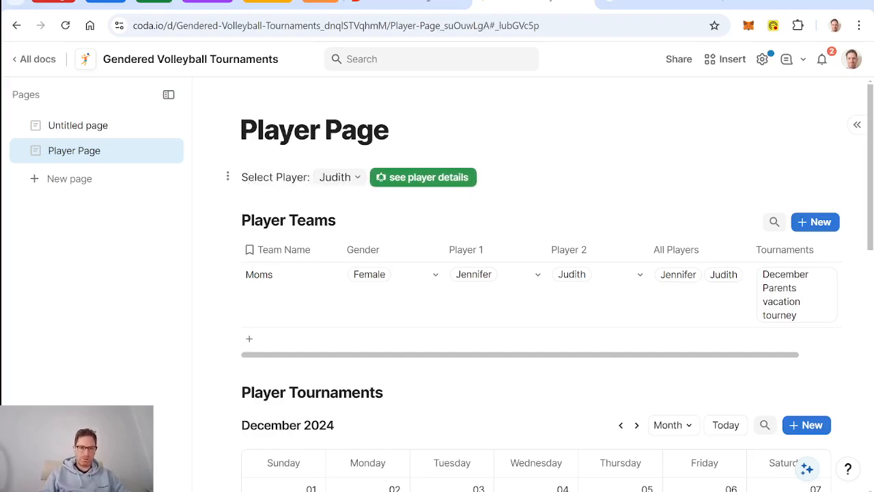
# - Turn the Select Player line into a callout with a woman-figure icon
pyautogui.click(227, 177)
pyautogui.moveTo(176, 199)
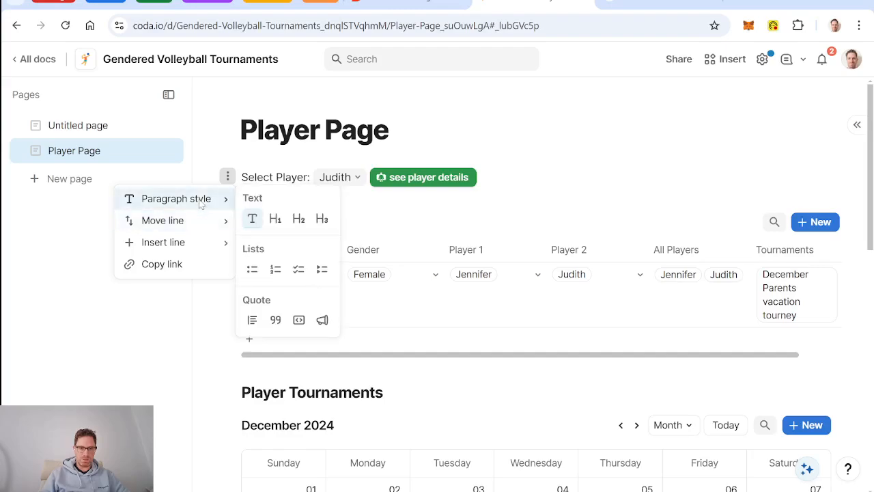
pyautogui.click(322, 320)
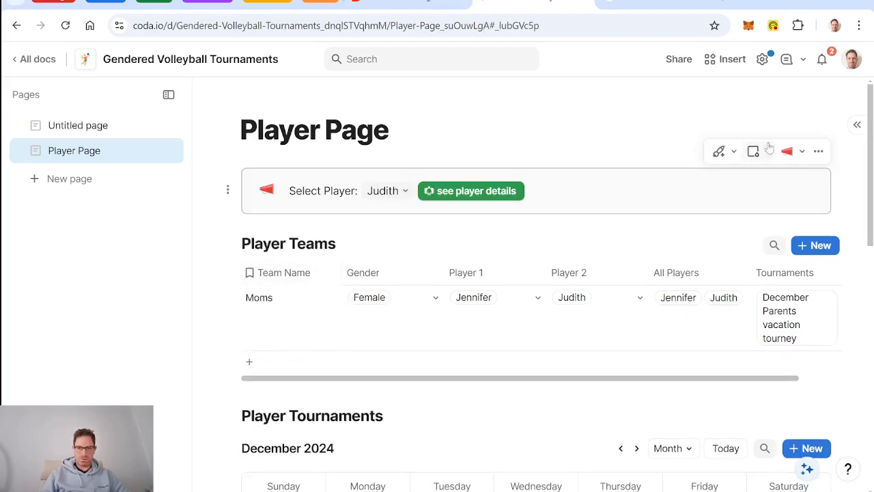
pyautogui.click(789, 151)
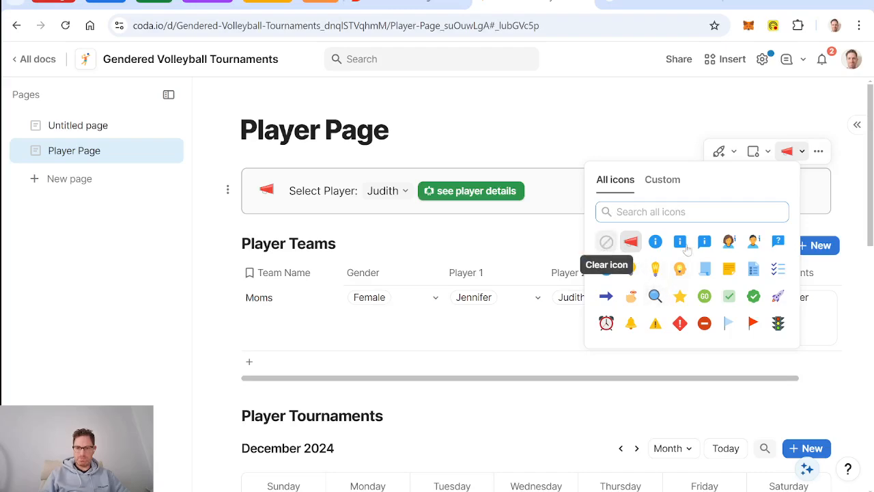
pyautogui.click(739, 245)
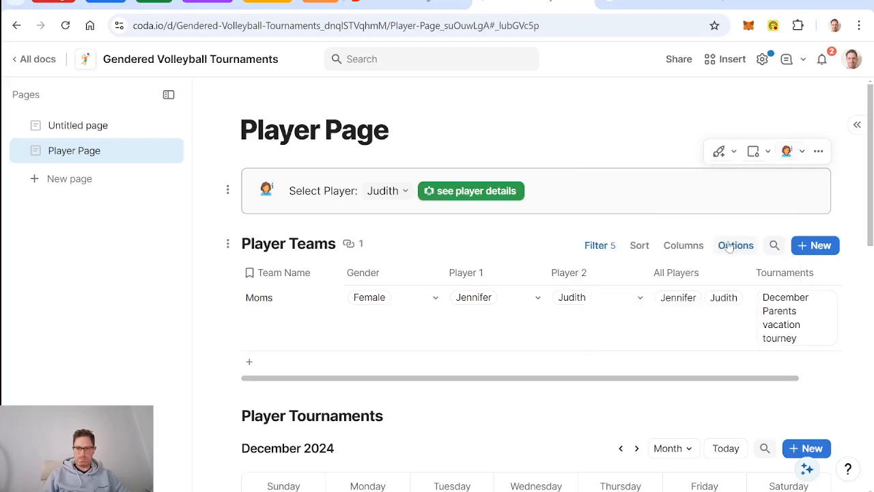
# - Make the callout a large heading reading 'Select Player ->' in the blue info style
pyautogui.click(227, 188)
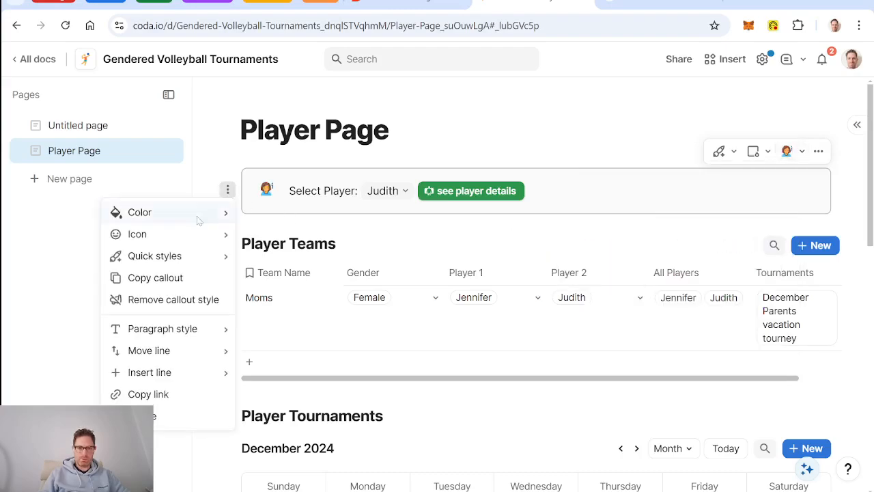
pyautogui.moveTo(164, 329)
pyautogui.click(275, 349)
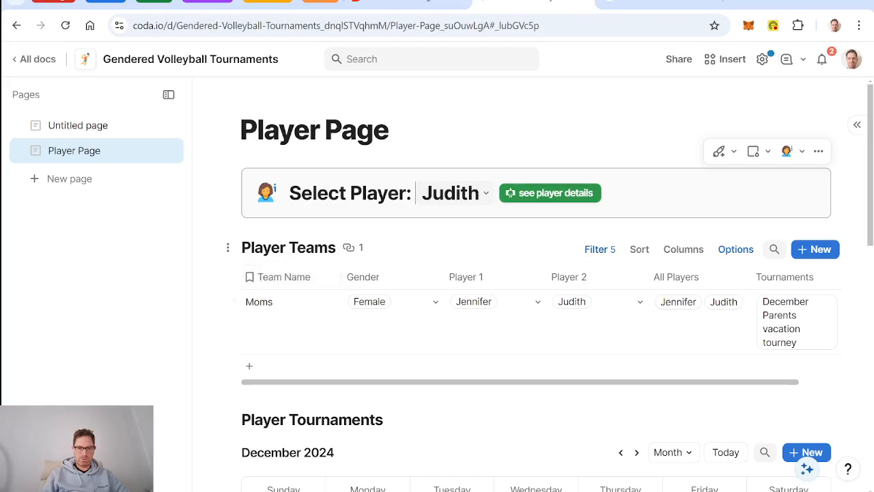
pyautogui.press('BackSpace')
pyautogui.press('BackSpace')
pyautogui.press('Return')
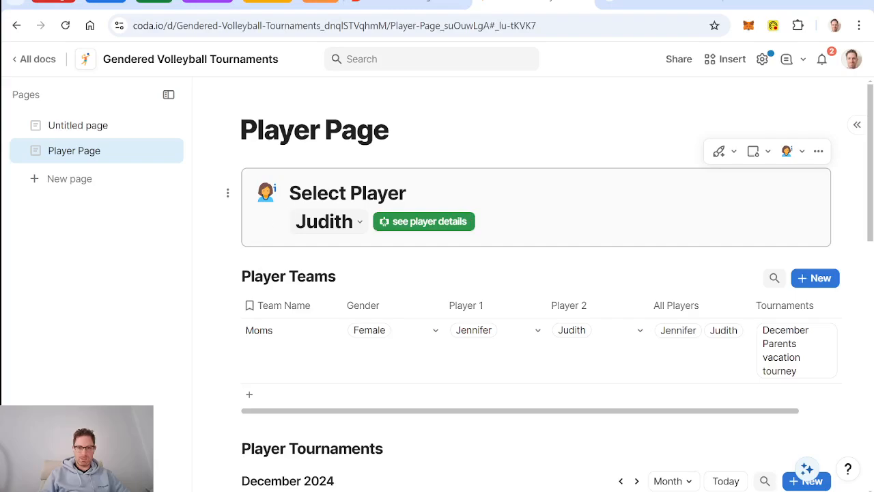
pyautogui.press('BackSpace')
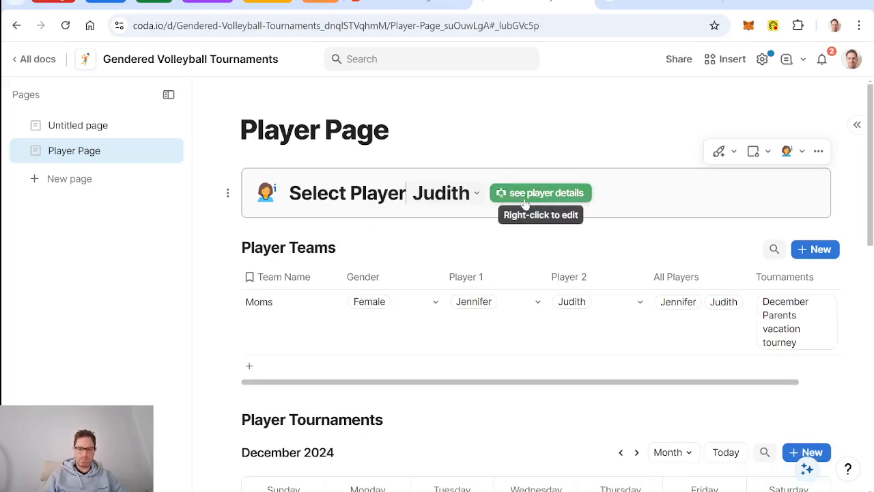
pyautogui.write('->')
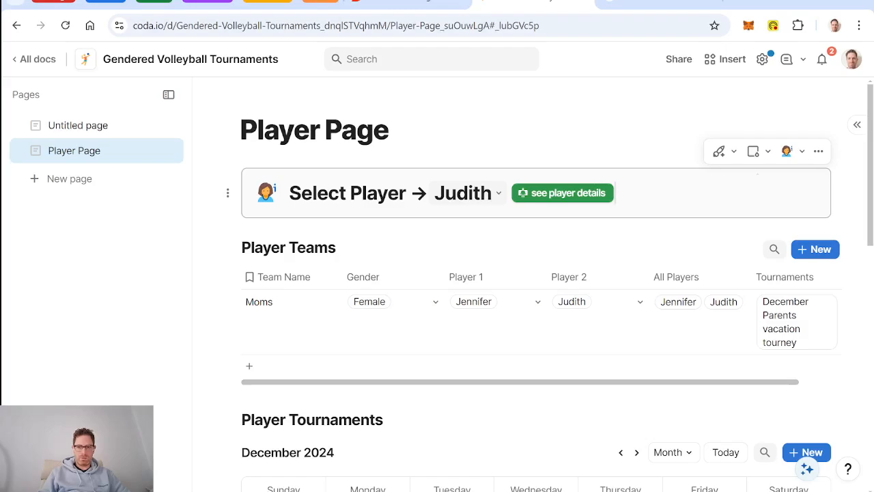
pyautogui.click(721, 151)
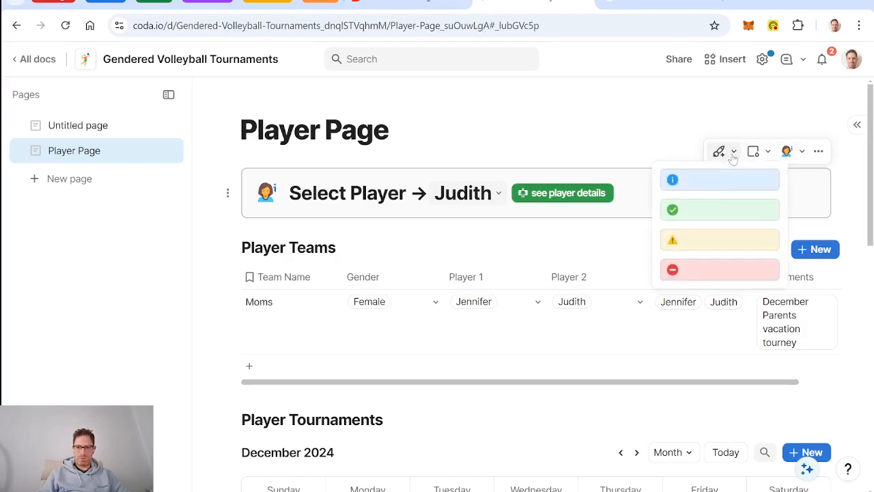
pyautogui.click(717, 180)
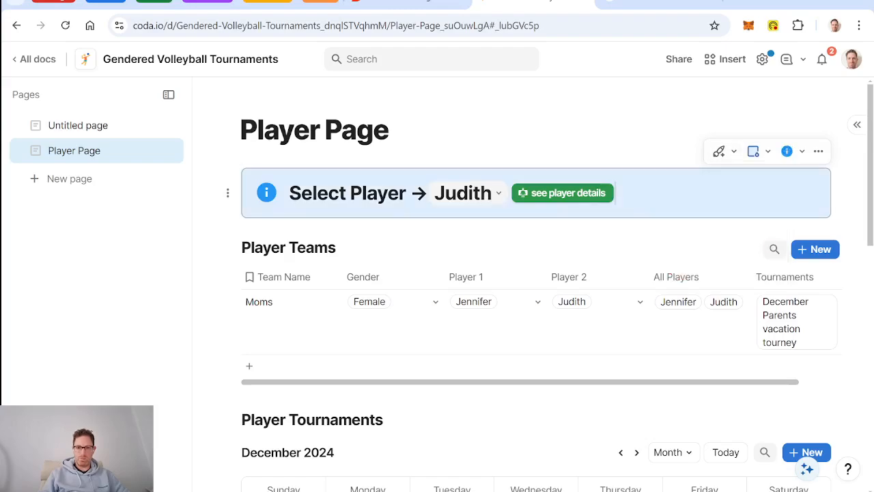
# - Remove the button's green fill and show alerts only for errors
pyautogui.click(567, 194)
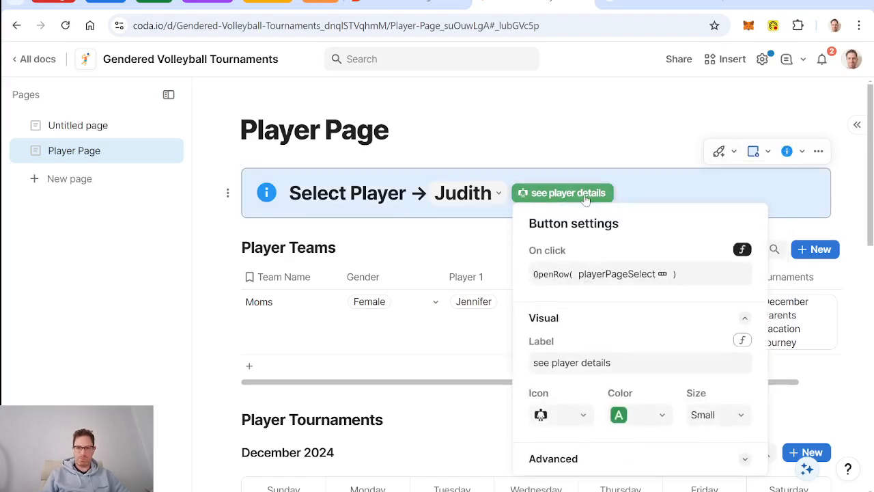
pyautogui.click(645, 416)
pyautogui.click(622, 345)
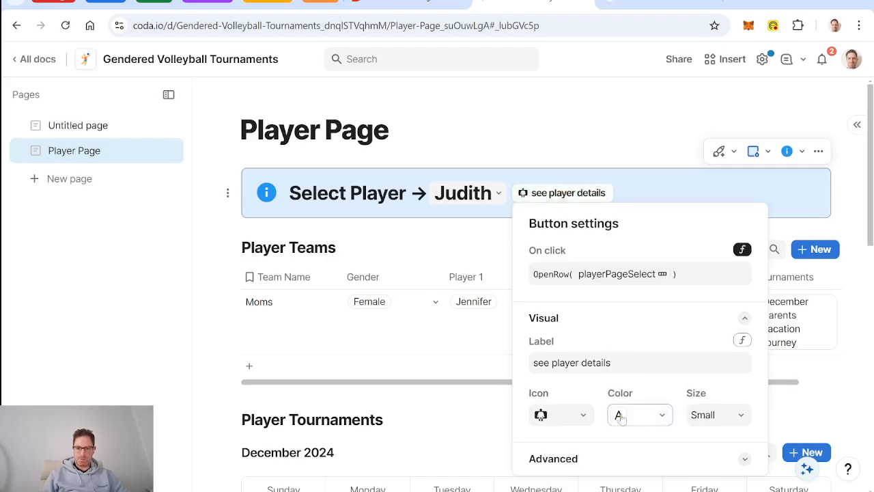
pyautogui.click(603, 459)
pyautogui.scroll(-3, 605, 469)
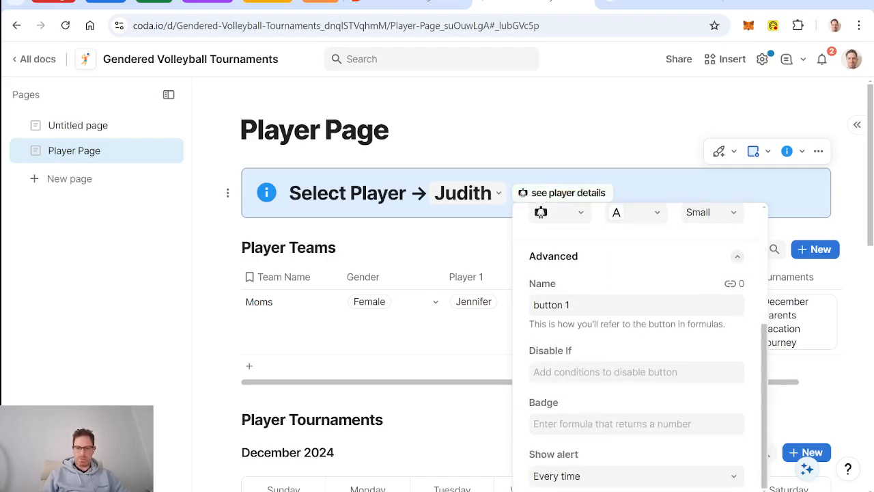
pyautogui.click(599, 480)
pyautogui.click(597, 454)
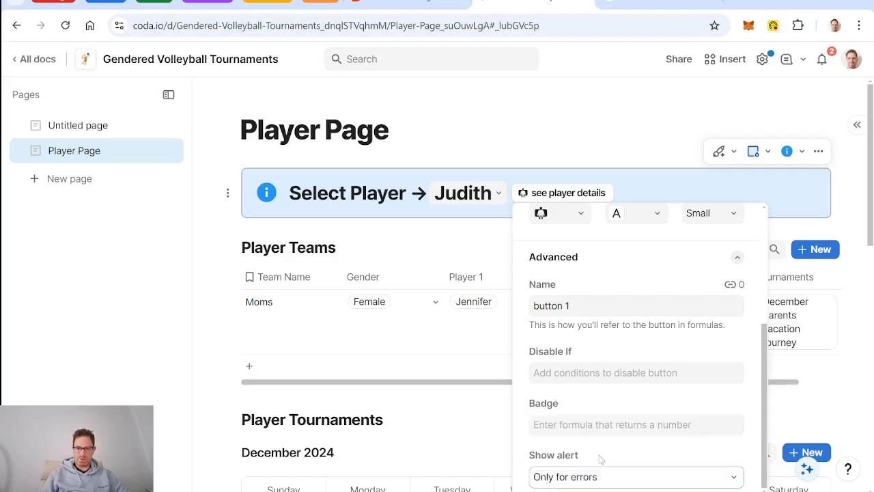
# - Rename the button to 'see player details' and use it to open Judith's details
pyautogui.click(573, 306)
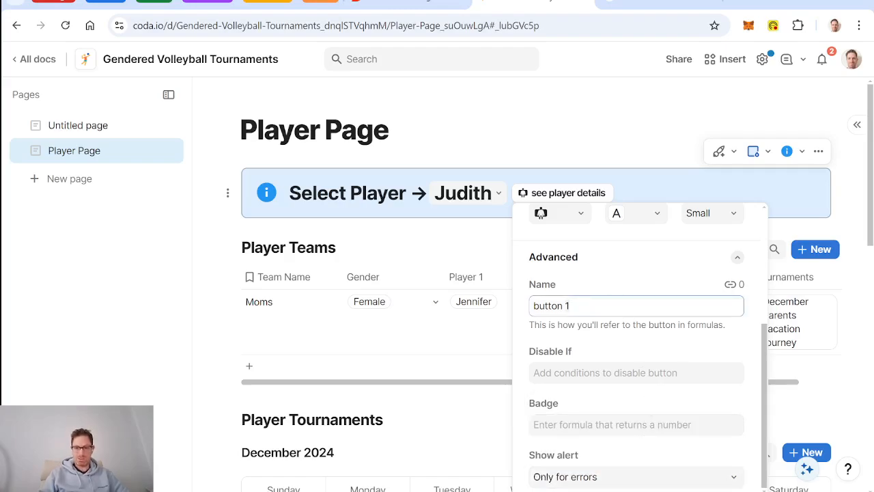
pyautogui.press('BackSpace')
pyautogui.write('open')
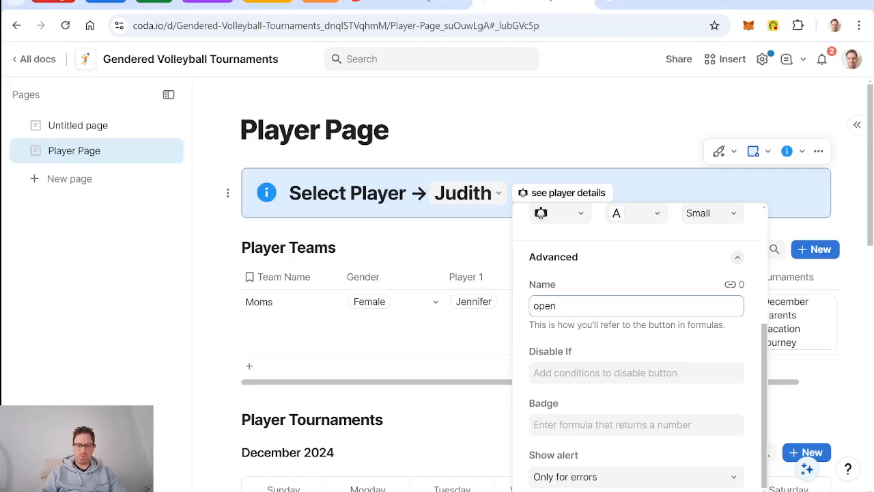
pyautogui.press('BackSpace')
pyautogui.write('see player details')
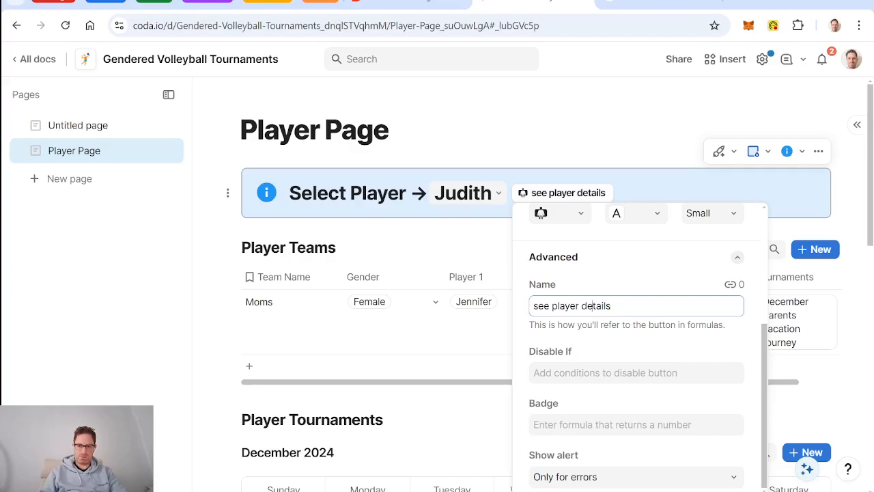
pyautogui.click(653, 186)
pyautogui.click(573, 197)
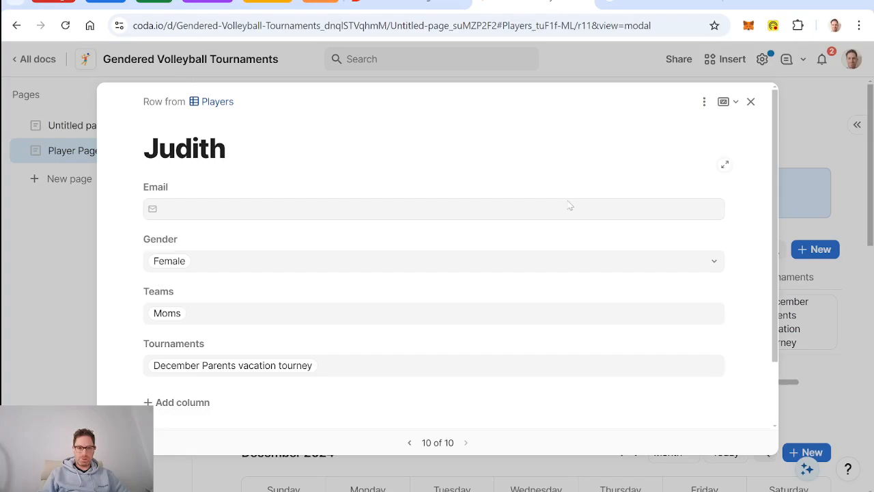
# - In the detail layout editor, give the Name field a large label and center it
pyautogui.click(704, 101)
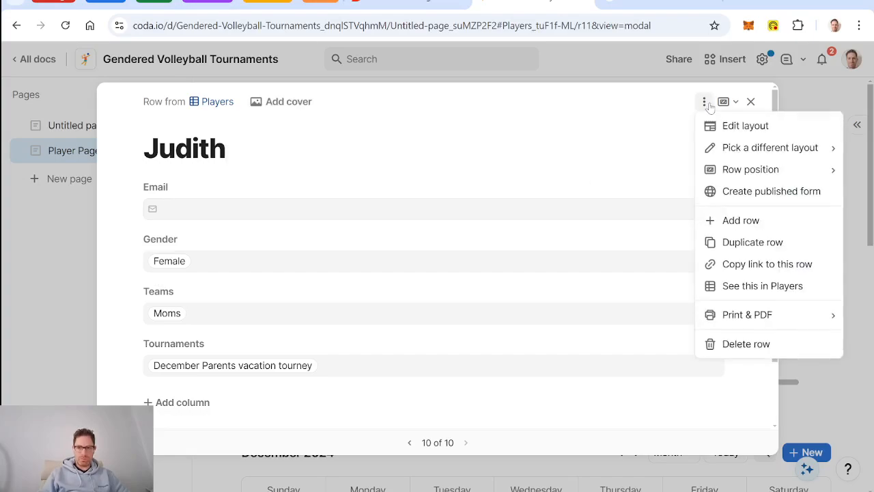
pyautogui.click(742, 127)
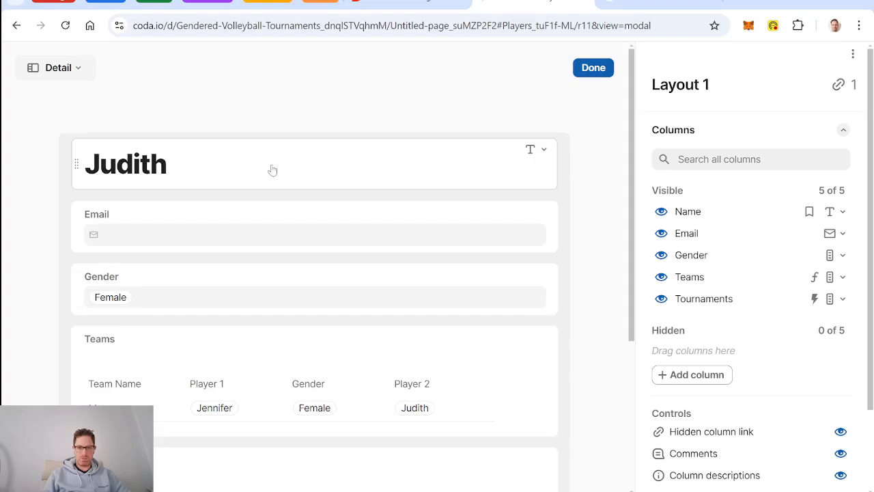
pyautogui.click(272, 169)
pyautogui.scroll(-3, 766, 296)
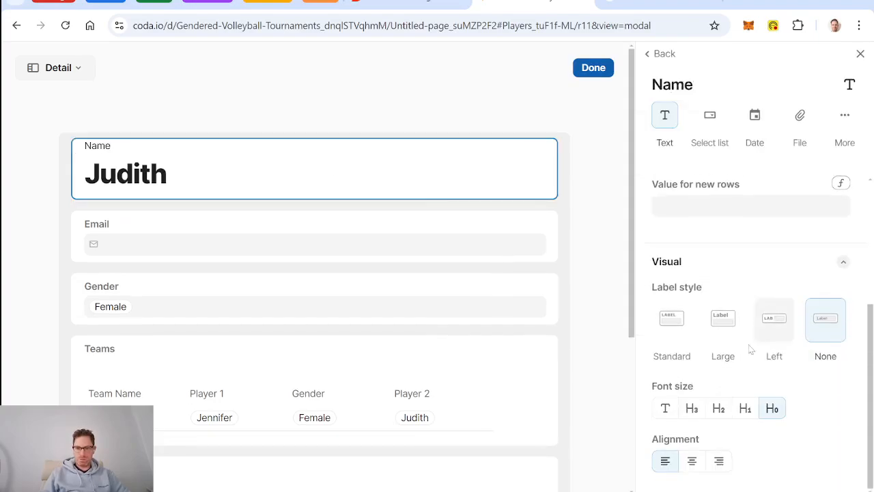
pyautogui.click(722, 320)
pyautogui.click(692, 461)
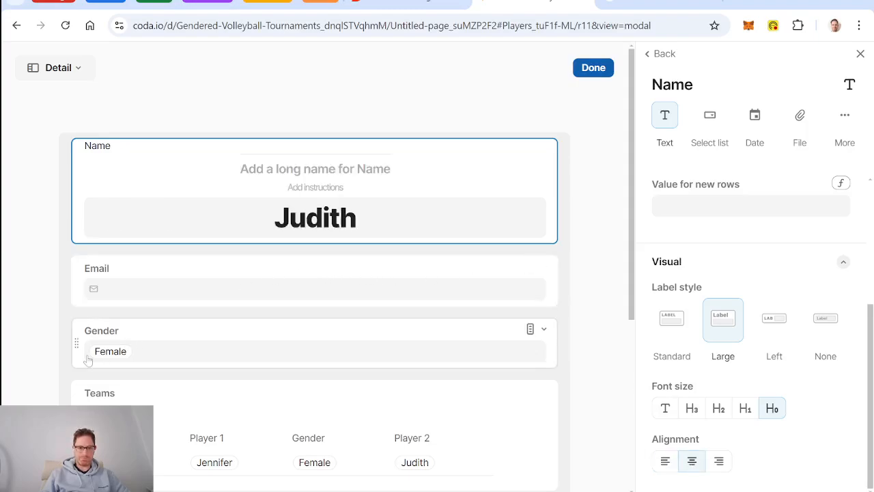
# - Place Gender beside Email, center both fields, and save the layout
pyautogui.moveTo(76, 344); pyautogui.dragTo(564, 287)
pyautogui.click(230, 289)
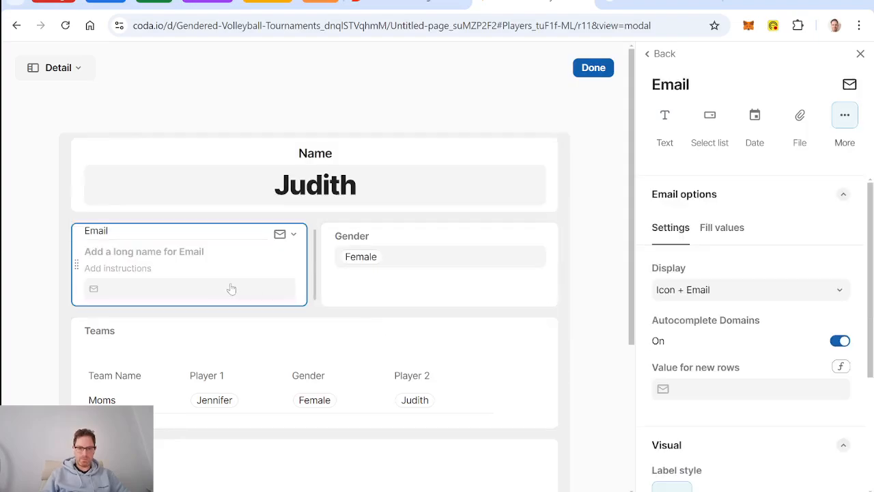
pyautogui.click(692, 461)
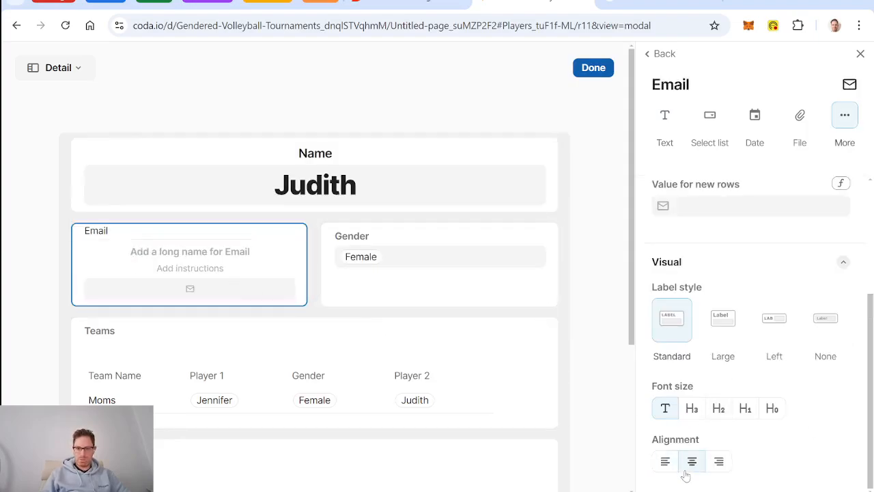
pyautogui.click(421, 239)
pyautogui.scroll(-2, 754, 417)
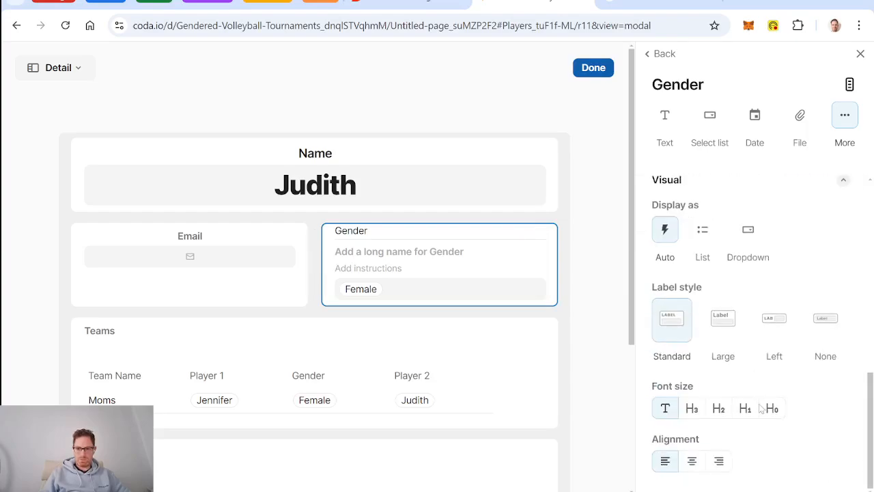
pyautogui.click(690, 463)
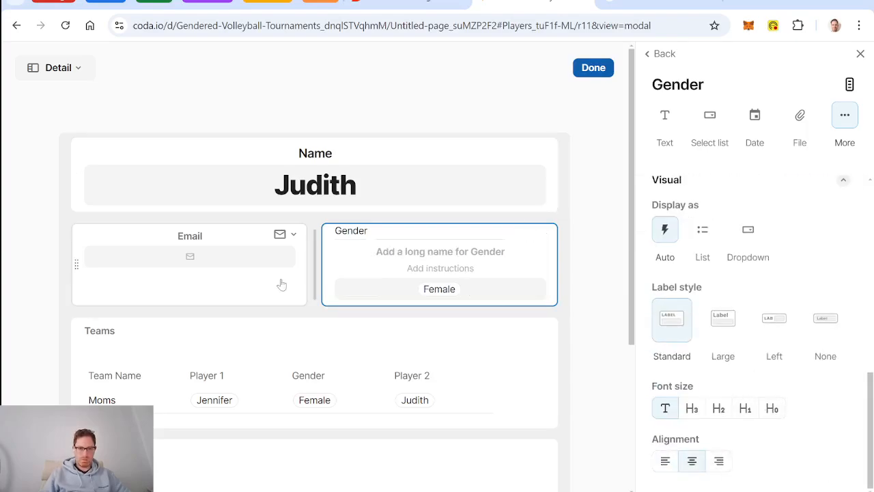
pyautogui.scroll(-3, 310, 353)
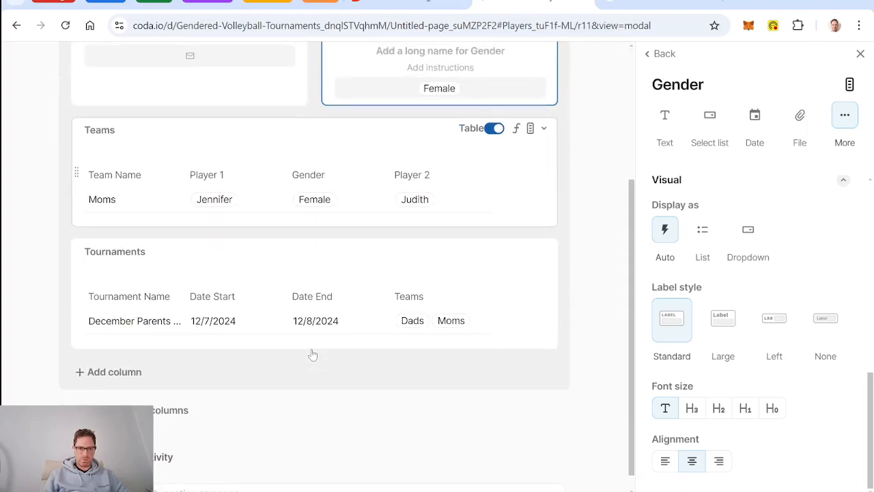
pyautogui.scroll(2, 312, 353)
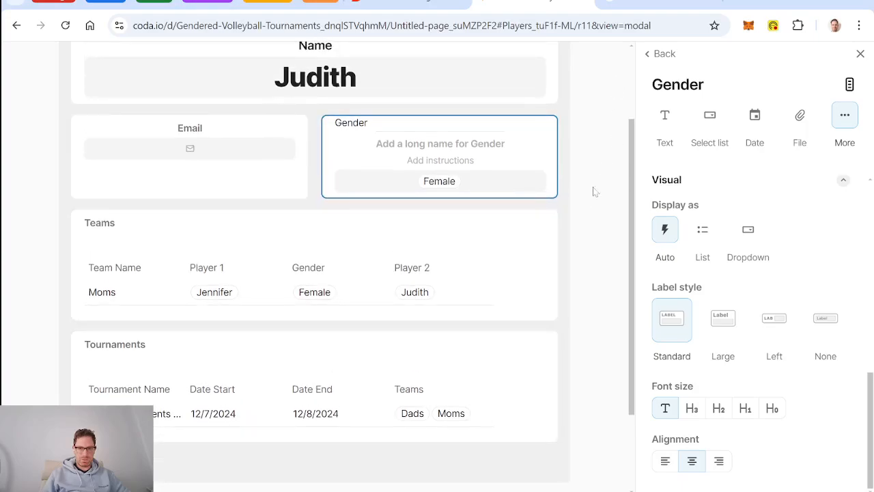
pyautogui.scroll(2, 595, 215)
pyautogui.click(595, 67)
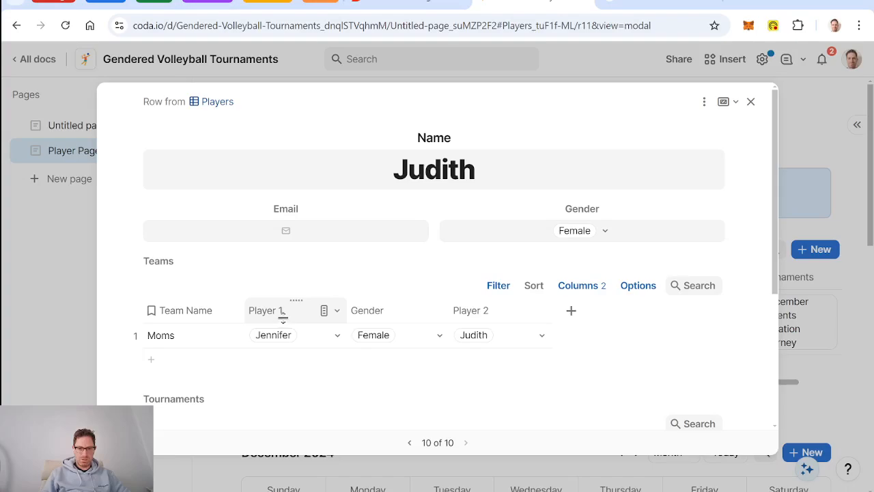
# - Turn on text wrapping for the Tournament Name and Team Name columns
pyautogui.scroll(-4, 332, 319)
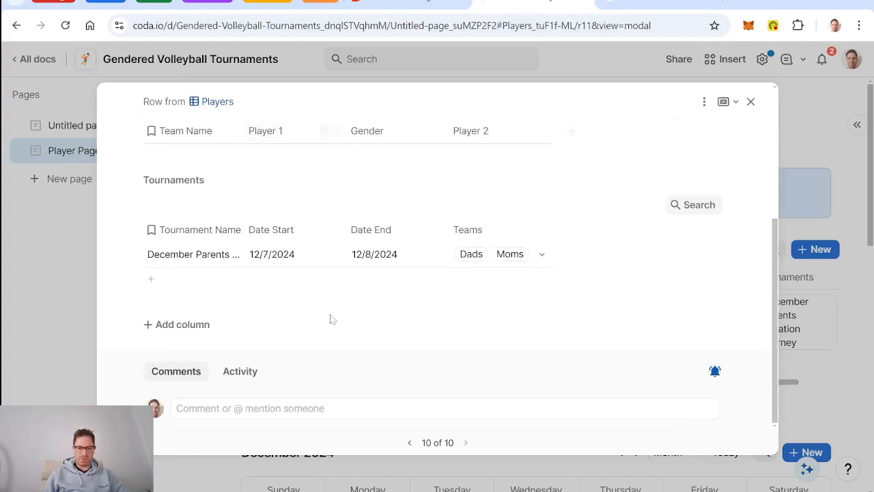
pyautogui.scroll(1, 330, 318)
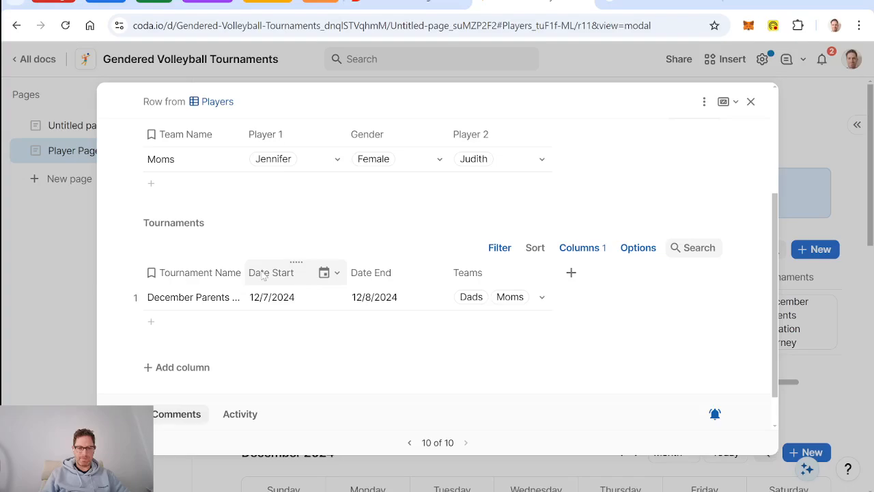
pyautogui.click(230, 272)
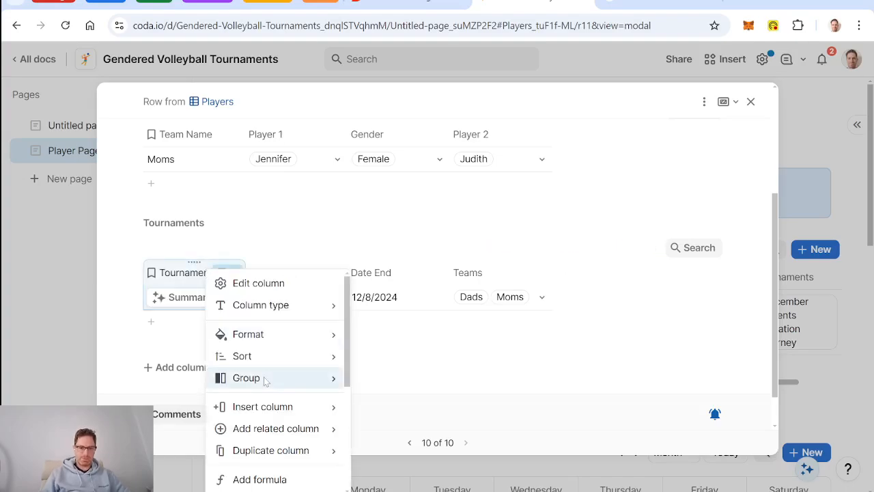
pyautogui.scroll(-3, 270, 403)
pyautogui.click(264, 409)
pyautogui.scroll(3, 225, 287)
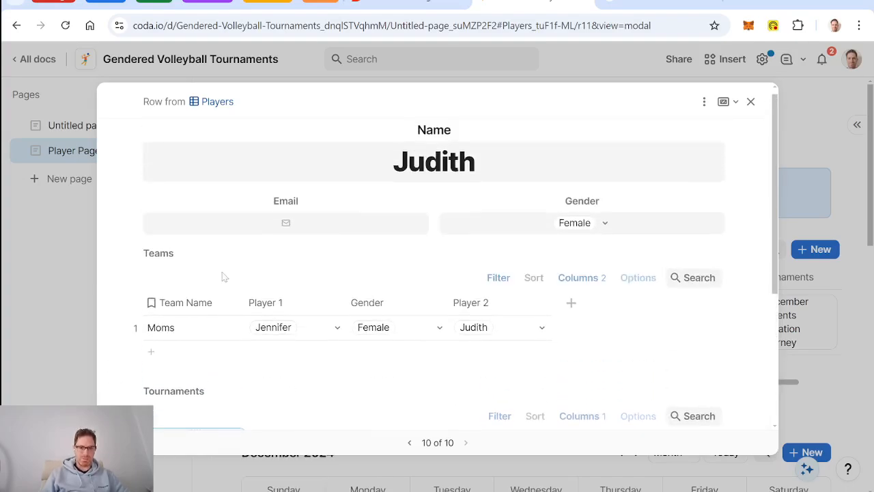
pyautogui.click(216, 307)
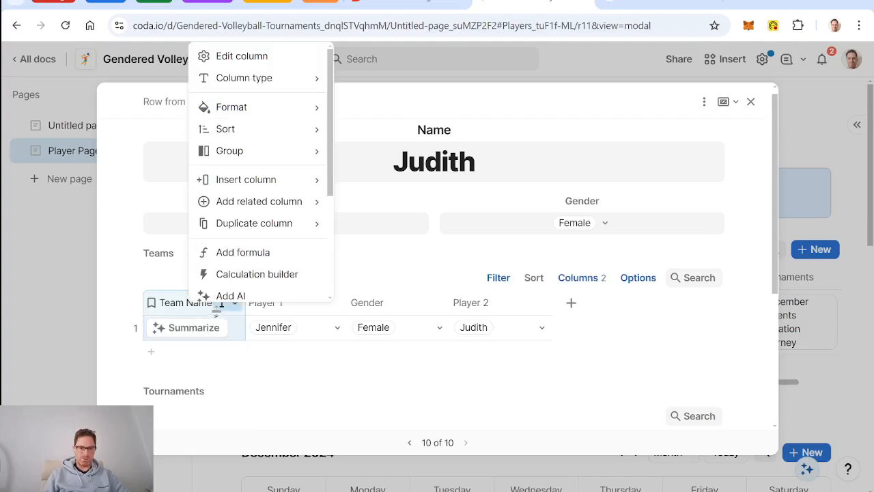
pyautogui.scroll(-3, 287, 208)
pyautogui.click(308, 219)
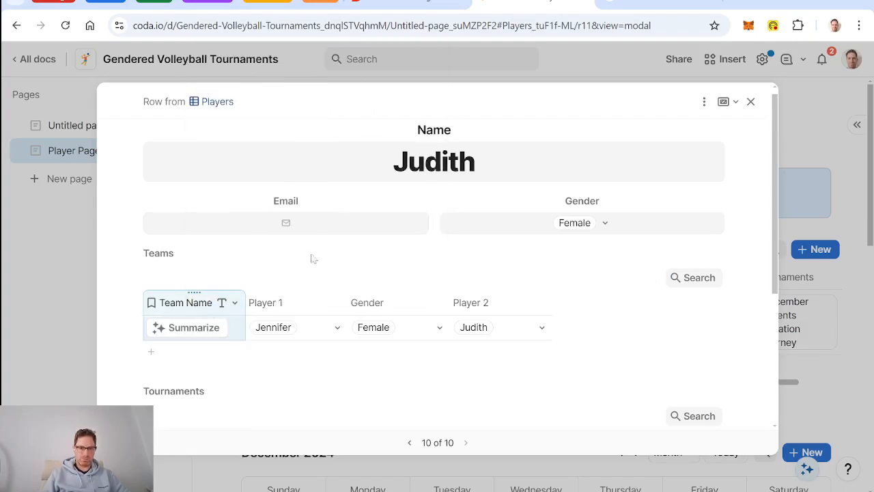
pyautogui.scroll(-3, 402, 337)
pyautogui.scroll(3, 402, 337)
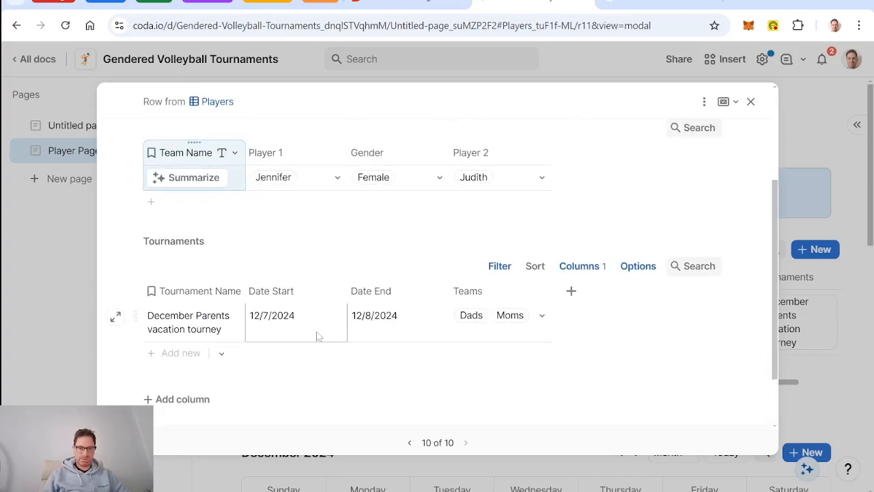
# - Hide the add-column link in the layout editor and close Judith's details
pyautogui.click(705, 101)
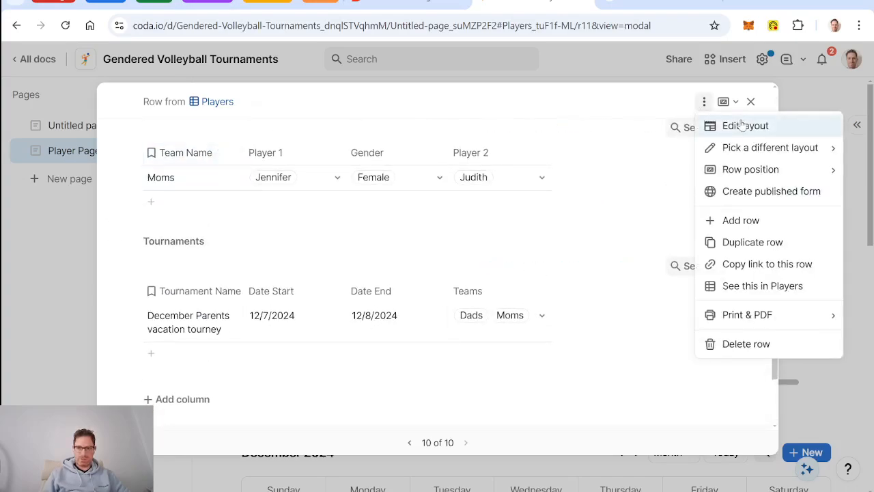
pyautogui.click(731, 123)
pyautogui.scroll(-2, 770, 283)
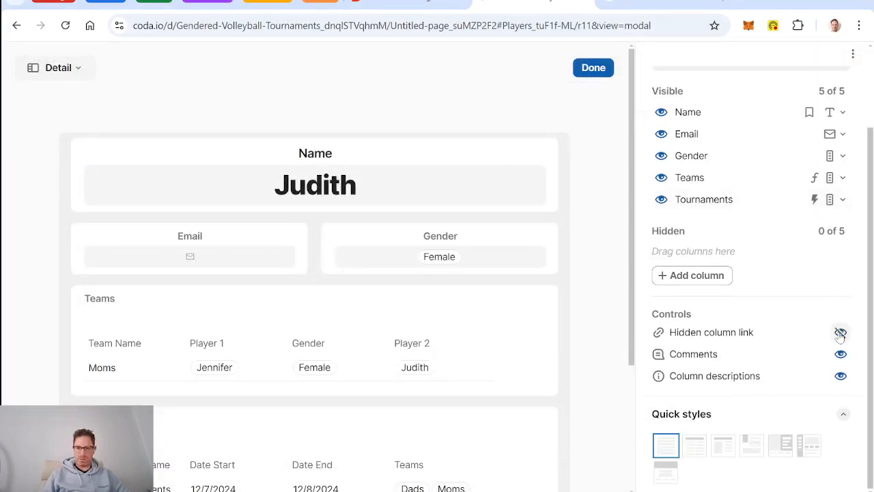
pyautogui.click(596, 68)
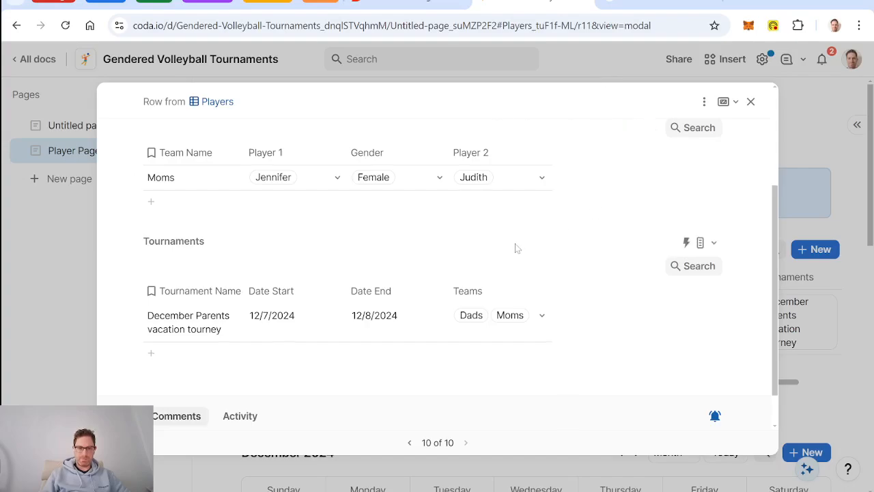
pyautogui.scroll(3, 516, 248)
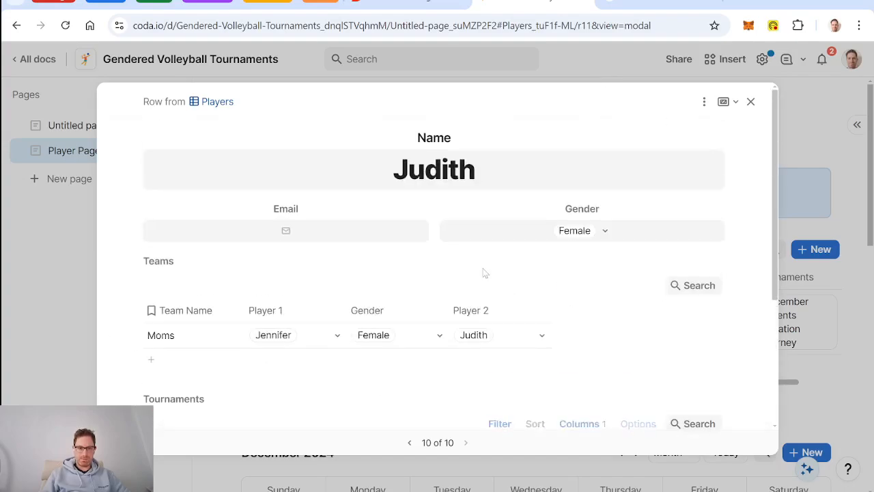
pyautogui.click(751, 102)
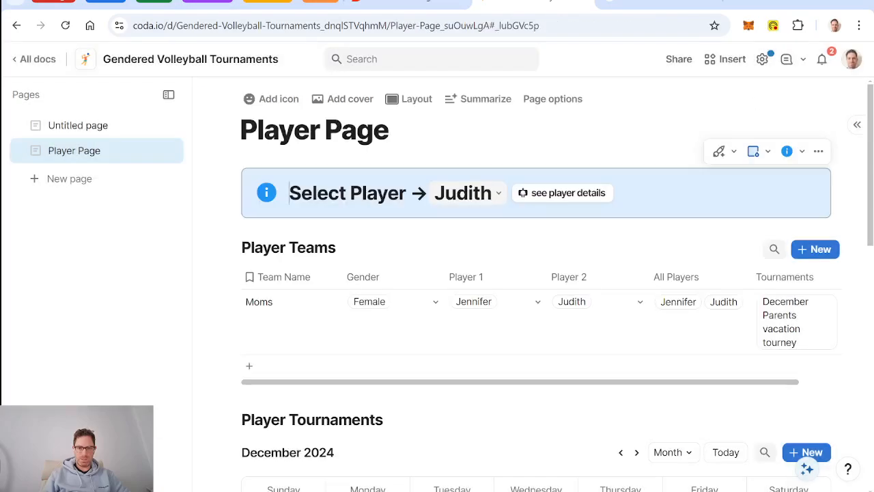
# - On the Untitled page, add a new Image-type column to the Players table after Tournaments
pyautogui.scroll(-3, 349, 321)
pyautogui.scroll(3, 349, 321)
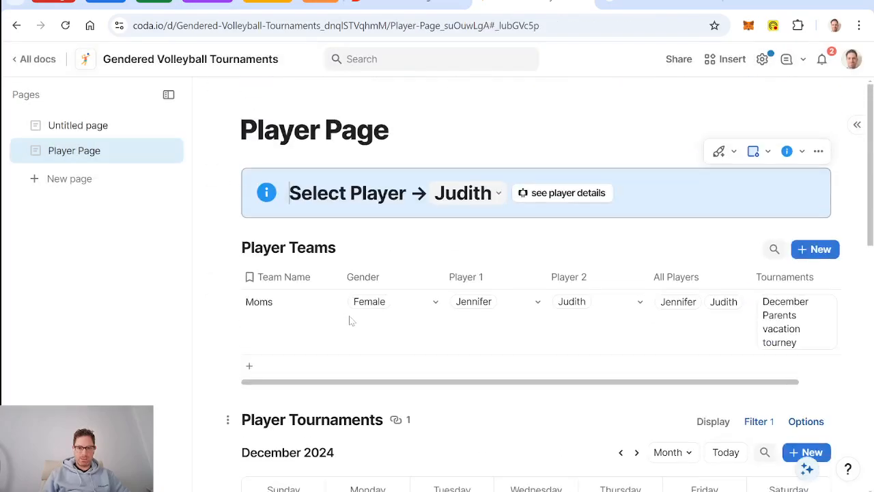
pyautogui.click(77, 125)
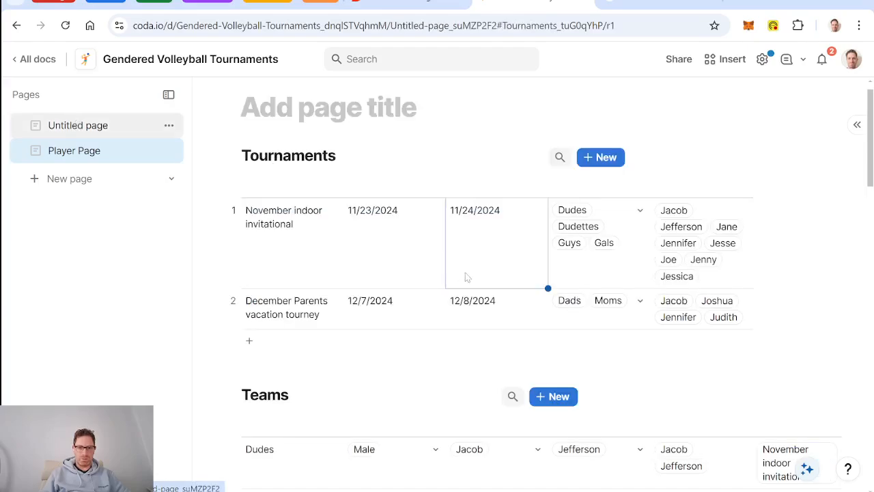
pyautogui.scroll(-10, 324, 317)
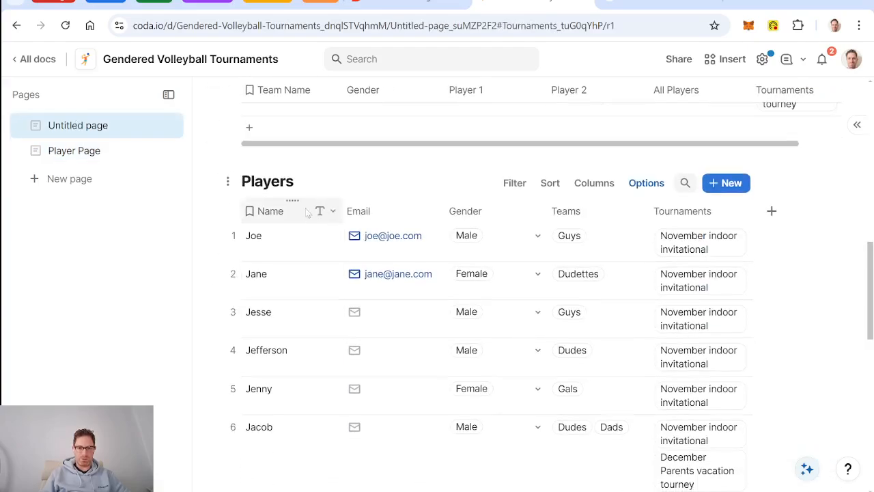
pyautogui.click(772, 211)
pyautogui.write('imag')
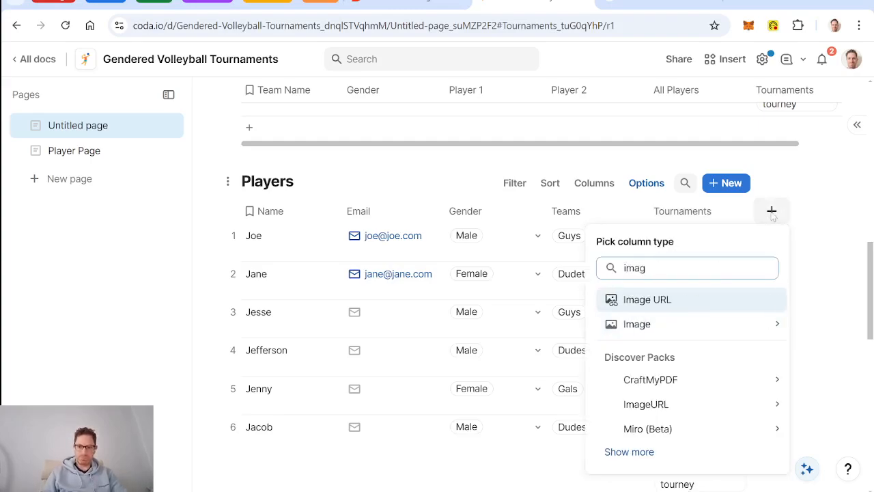
pyautogui.press('Down')
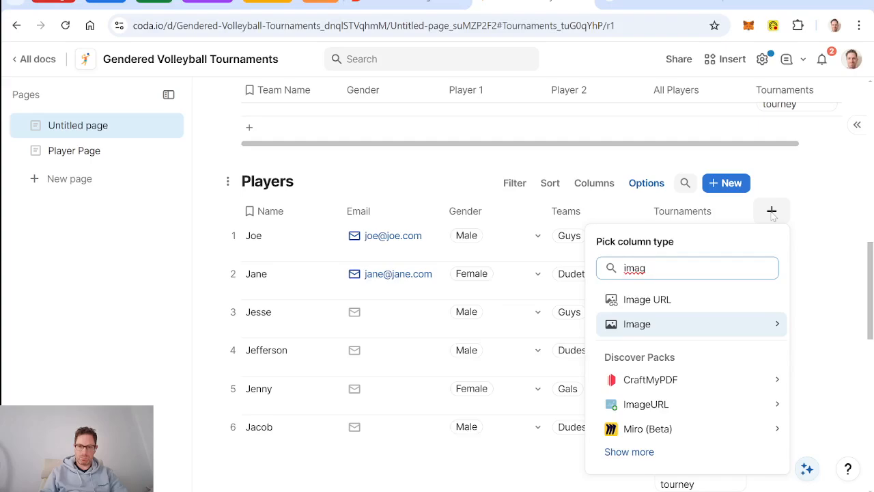
pyautogui.press('Return')
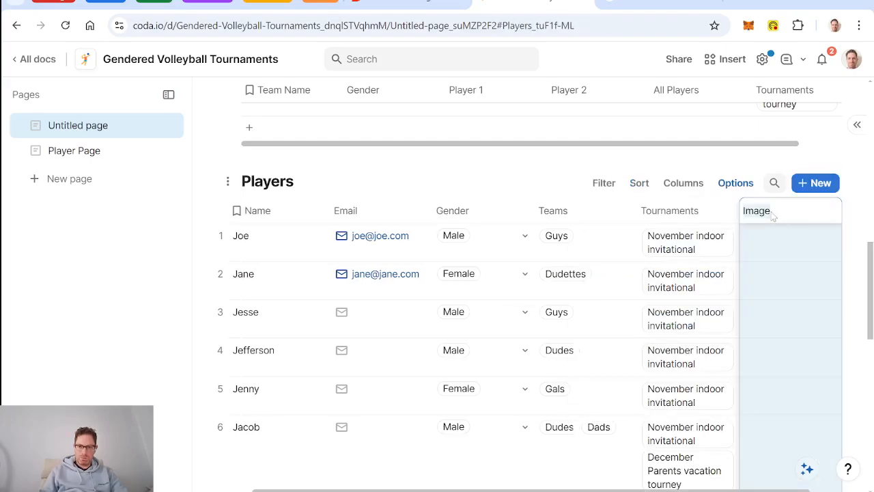
# - Search Google for 'judith' and preview the first photo result
pyautogui.click(681, 2)
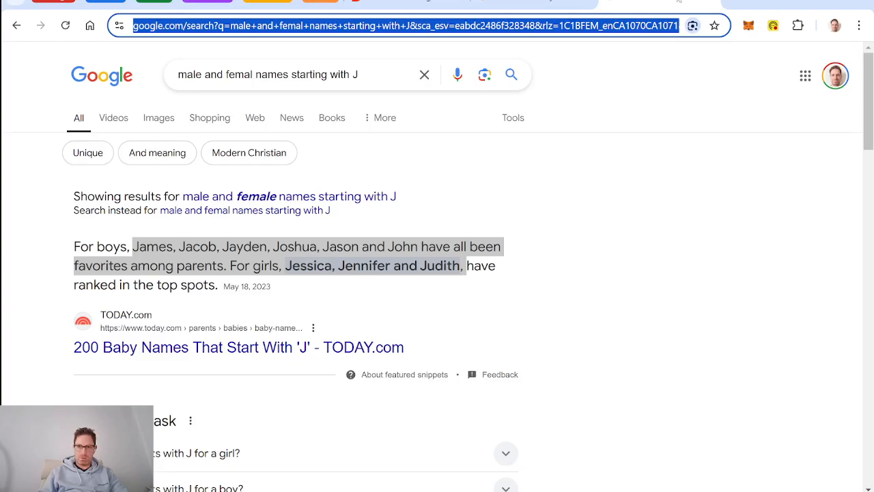
pyautogui.write('judith')
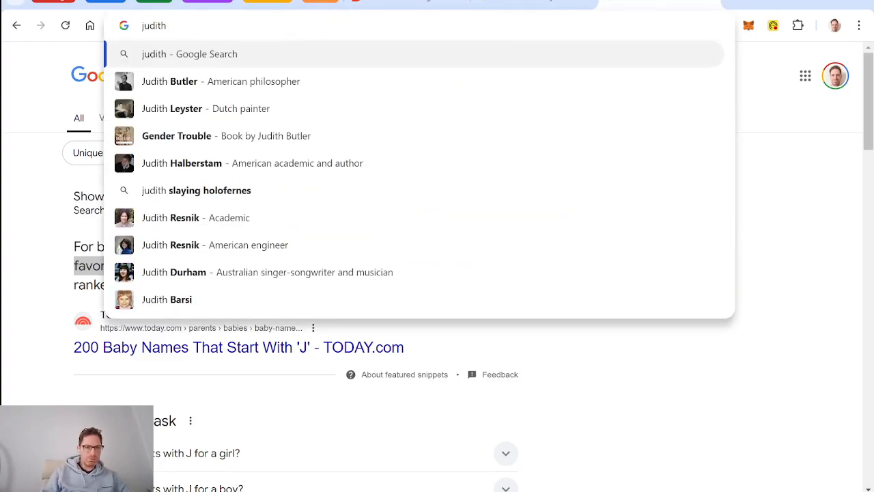
pyautogui.press('Down')
pyautogui.press('Return')
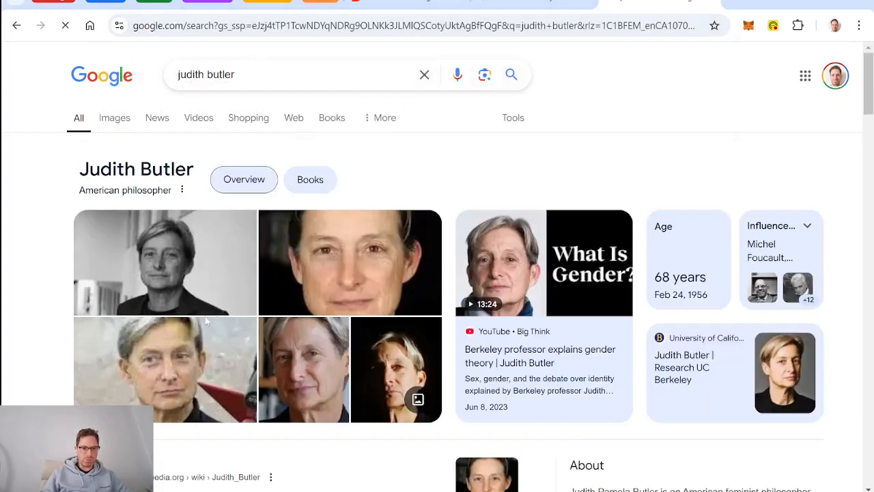
pyautogui.click(173, 271)
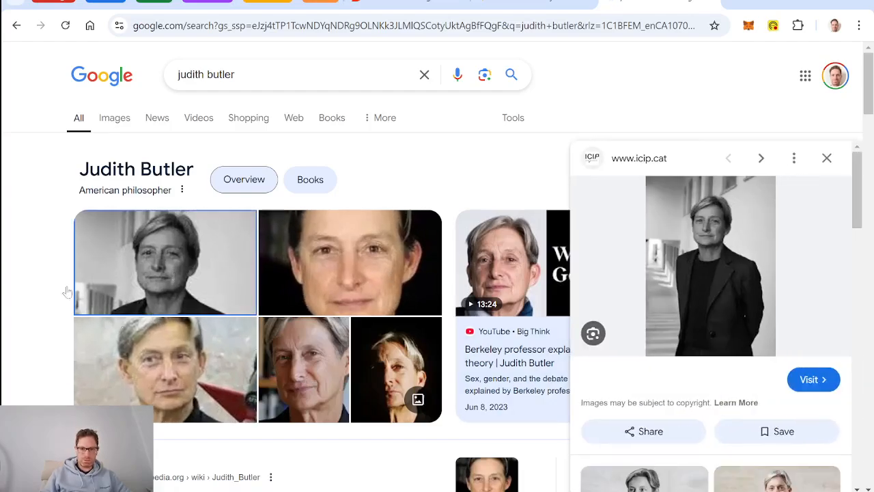
pyautogui.click(16, 25)
pyautogui.click(16, 26)
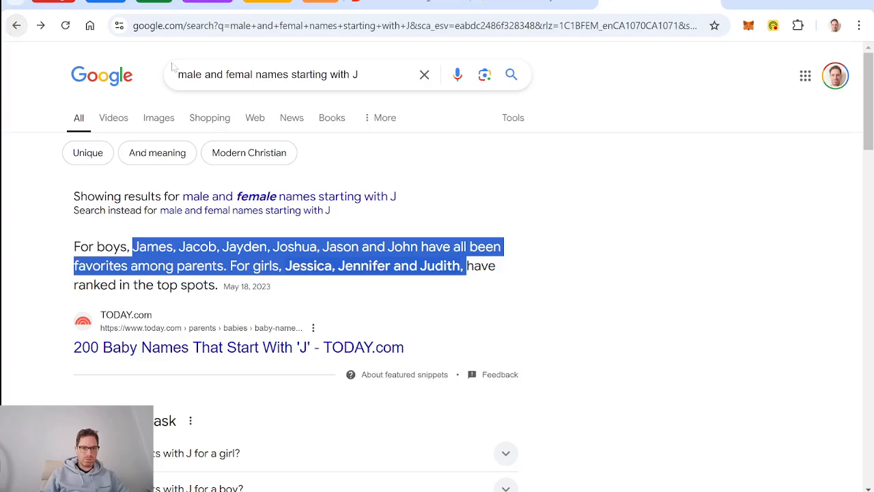
# - Refine the Google search to find the child actress named Judith
pyautogui.moveTo(360, 75); pyautogui.dragTo(152, 73)
pyautogui.write('judith pi')
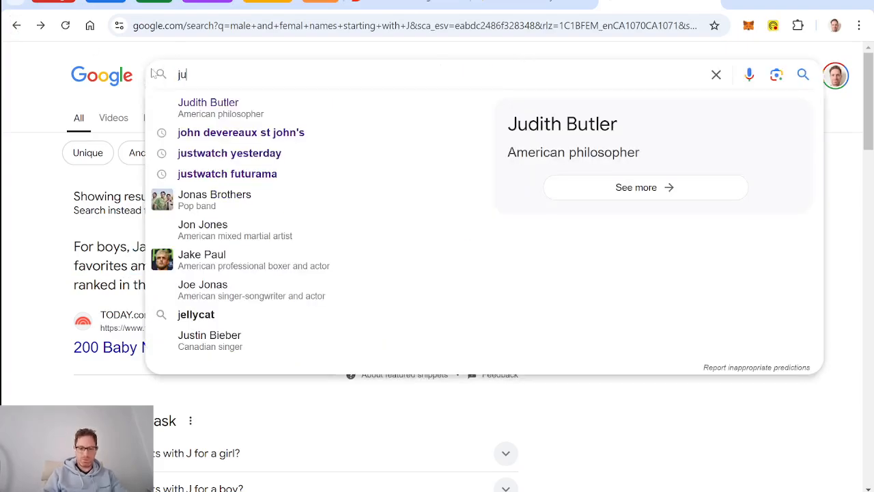
pyautogui.press('BackSpace')
pyautogui.press('BackSpace')
pyautogui.press('BackSpace')
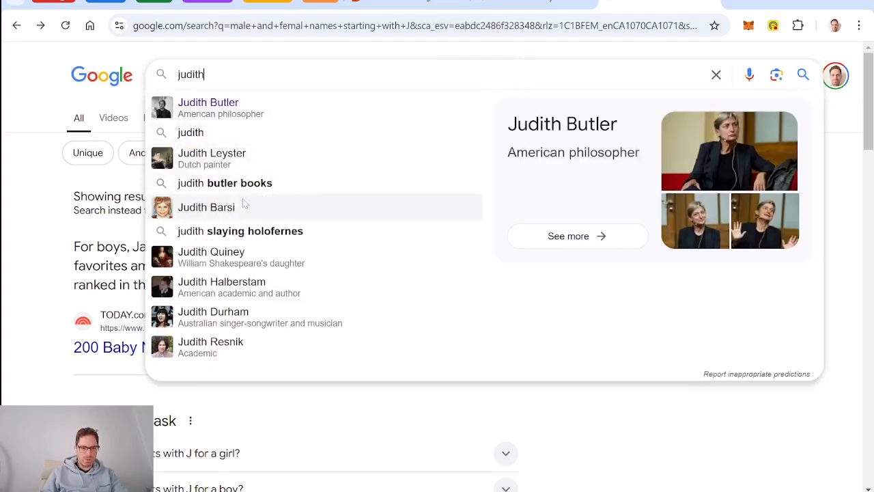
pyautogui.click(212, 213)
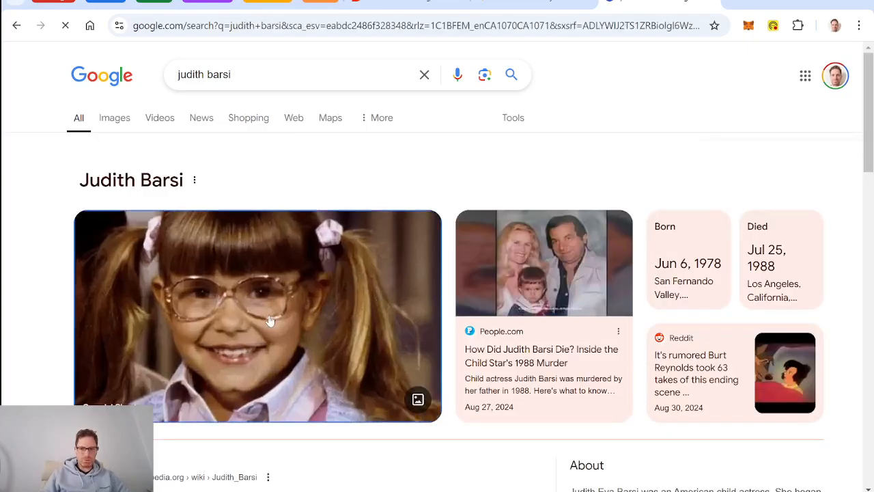
# - Save her photo to Downloads as images.jpg and return to the Coda doc
pyautogui.click(270, 321)
pyautogui.rightClick(688, 297)
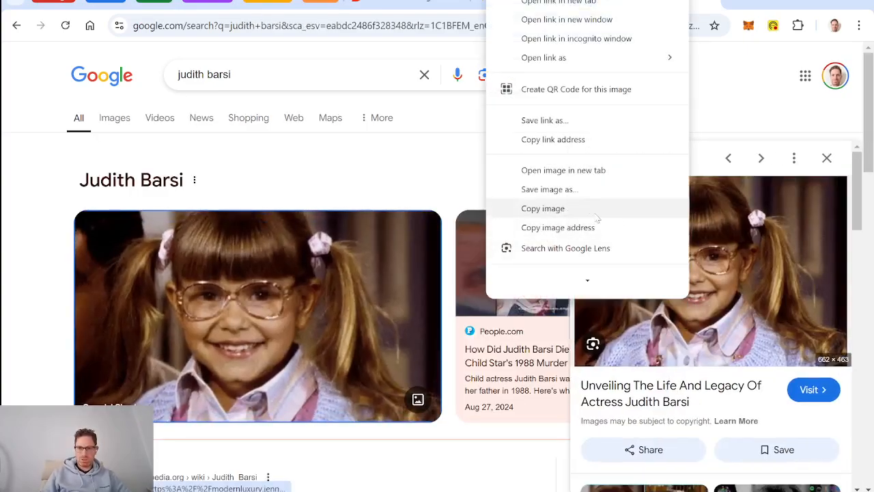
pyautogui.click(583, 195)
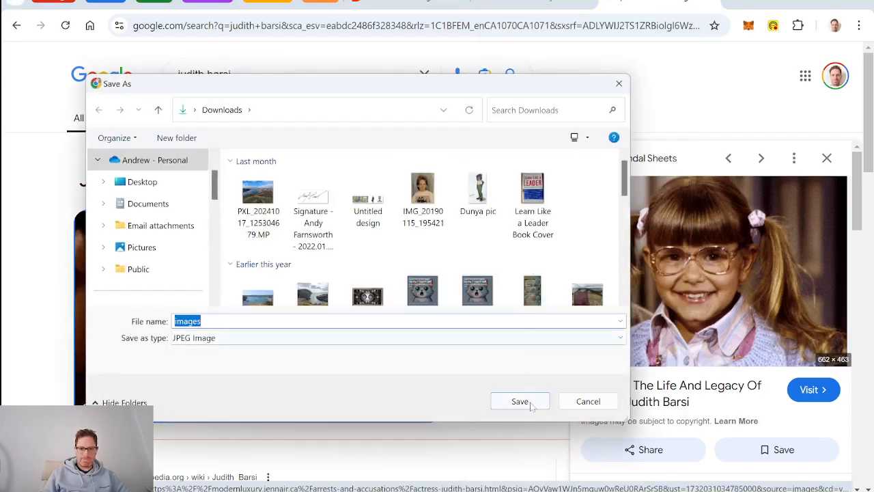
pyautogui.click(532, 404)
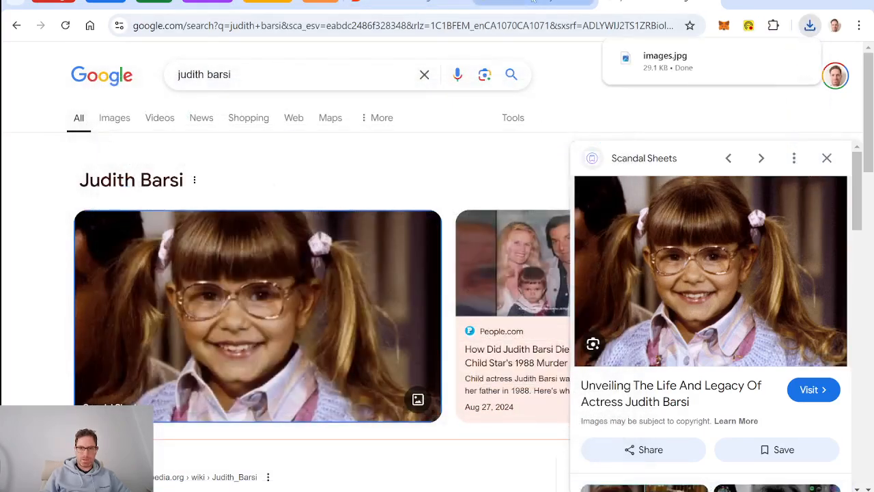
pyautogui.click(532, 2)
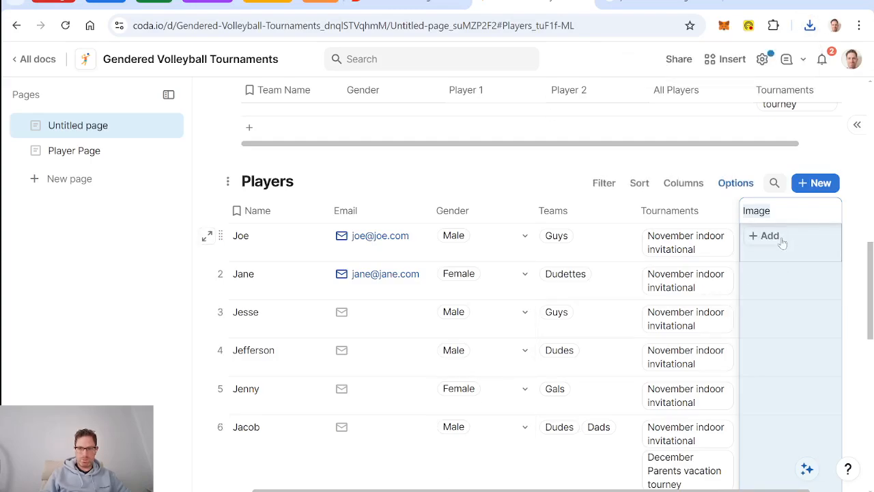
pyautogui.click(777, 243)
# - Upload images.jpg into Joe's Image cell and view the enlarged photo
pyautogui.click(671, 261)
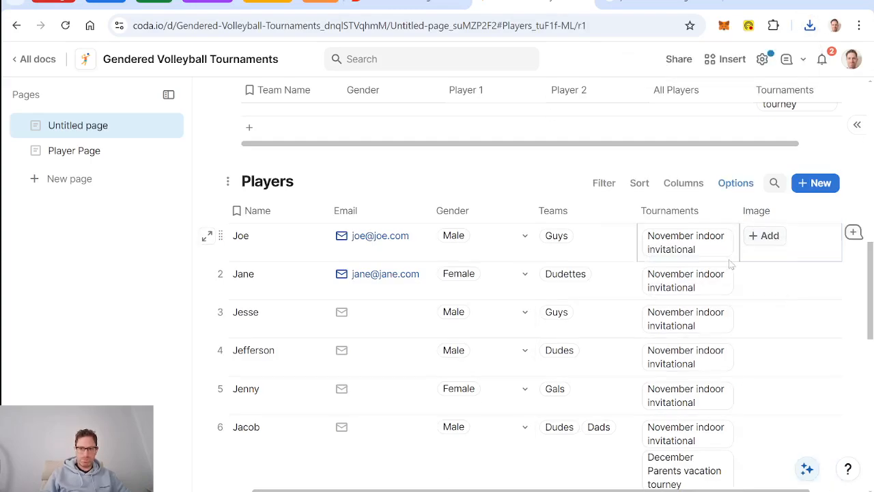
pyautogui.doubleClick(229, 191)
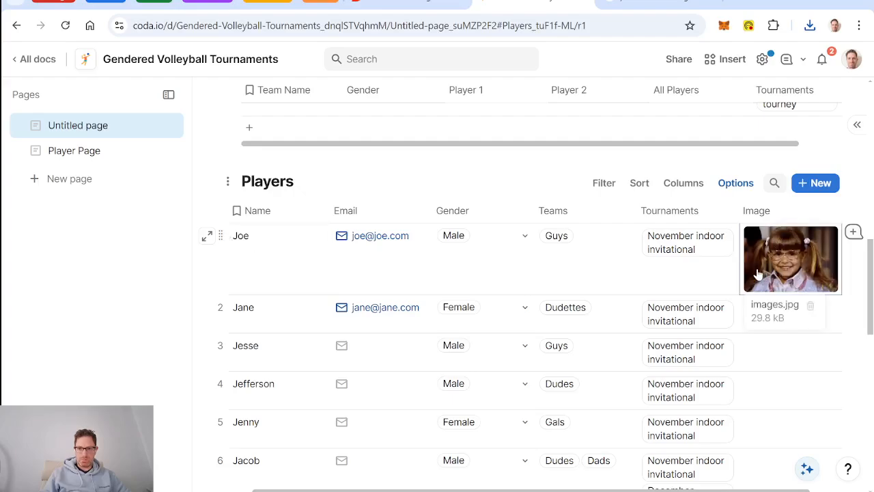
pyautogui.click(758, 272)
pyautogui.click(272, 67)
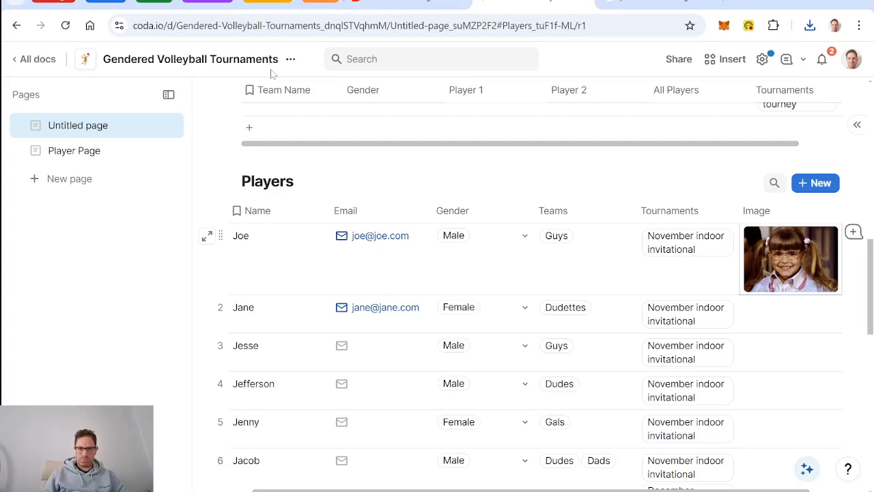
pyautogui.click(763, 278)
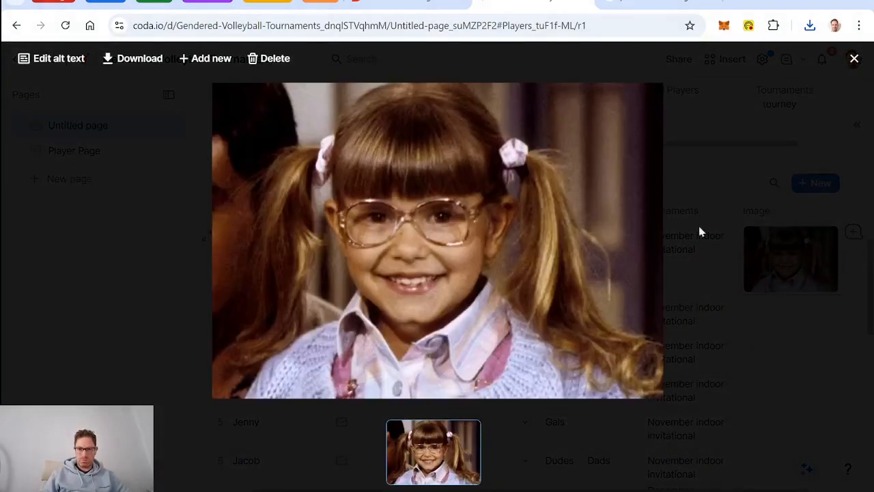
pyautogui.click(852, 61)
# - Paste the copied photo into Judith's Image cell in the Players table
pyautogui.moveTo(779, 323)
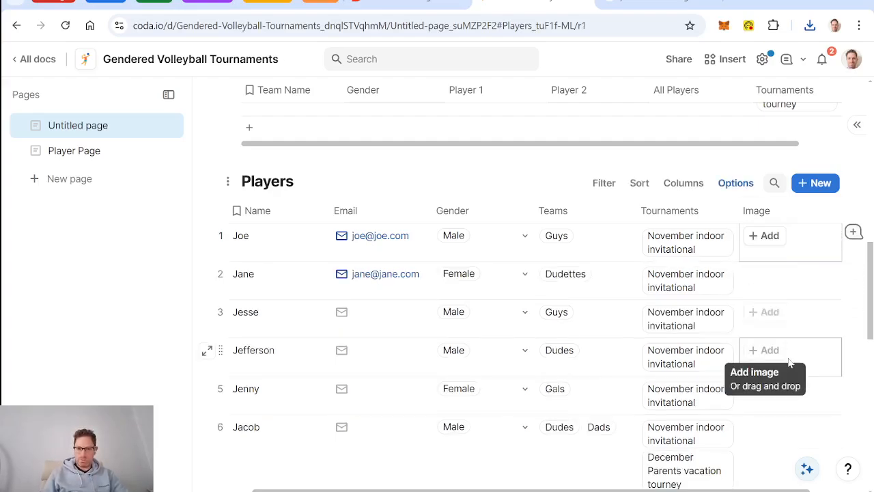
pyautogui.scroll(-3, 786, 355)
pyautogui.scroll(-2, 787, 362)
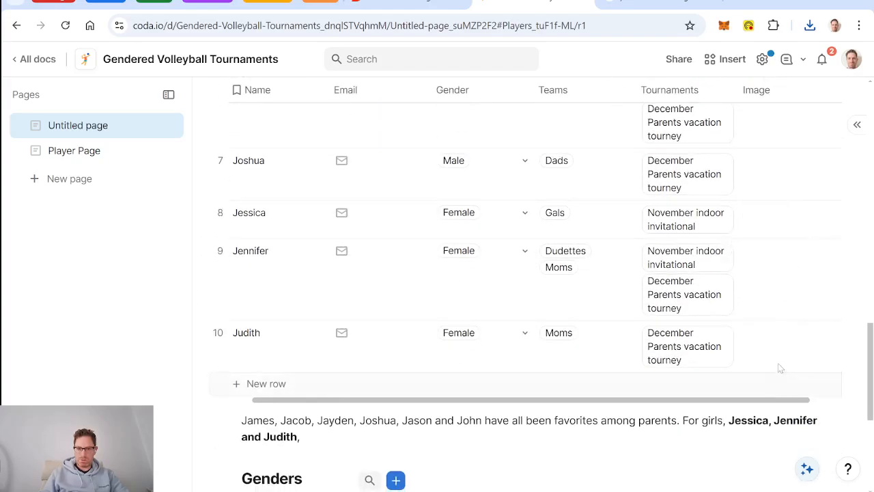
pyautogui.click(784, 354)
pyautogui.hotkey('ctrl', 'v')
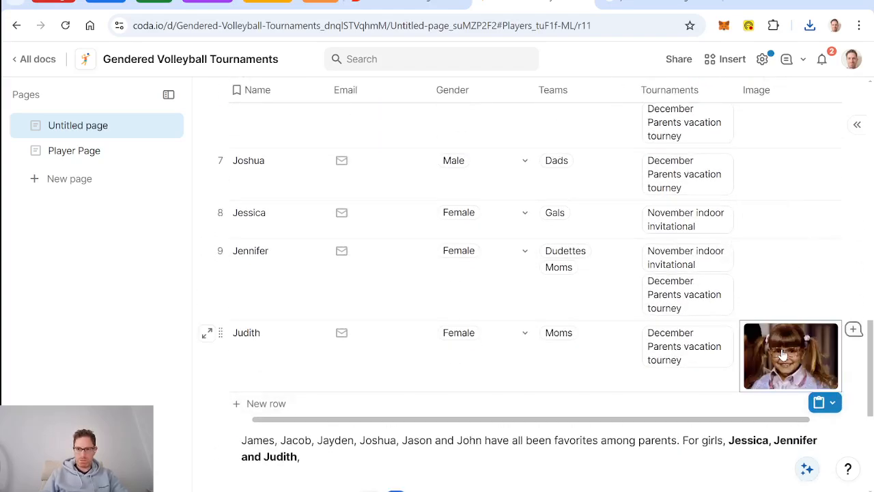
# - Edit Judith's row detail layout to show the Image field at the top
pyautogui.click(206, 333)
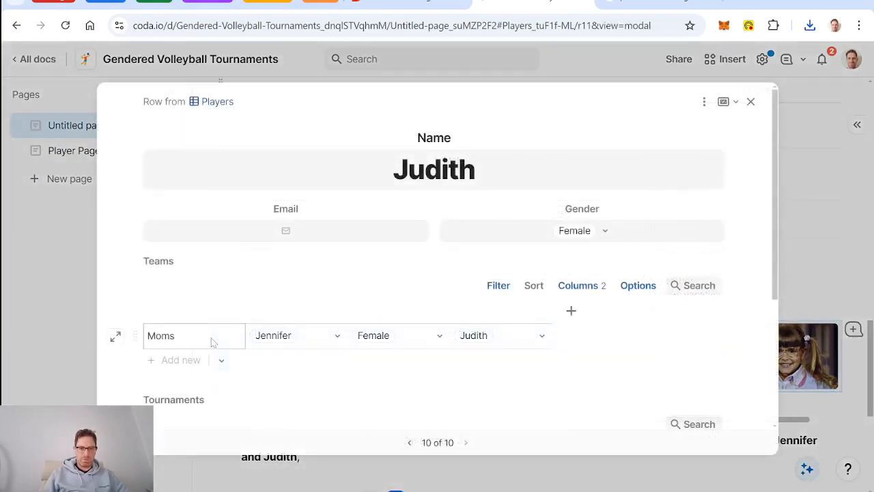
pyautogui.click(706, 102)
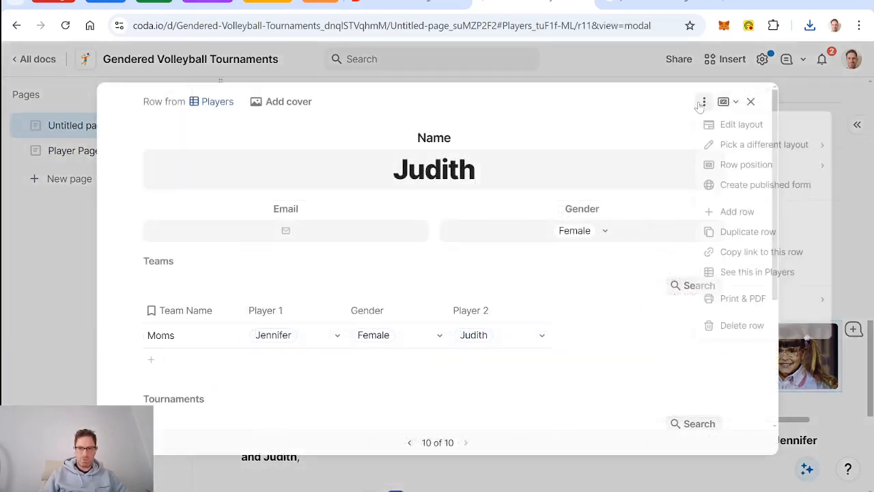
pyautogui.click(738, 133)
pyautogui.scroll(-3, 754, 298)
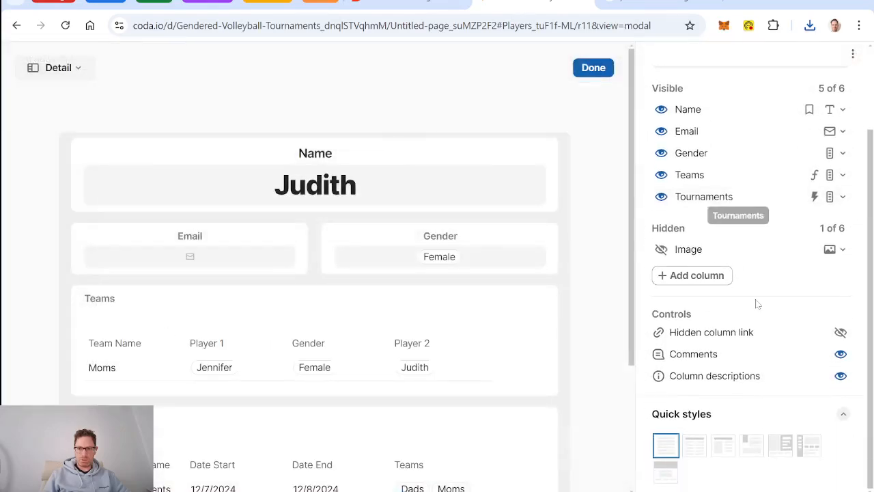
pyautogui.scroll(2, 757, 350)
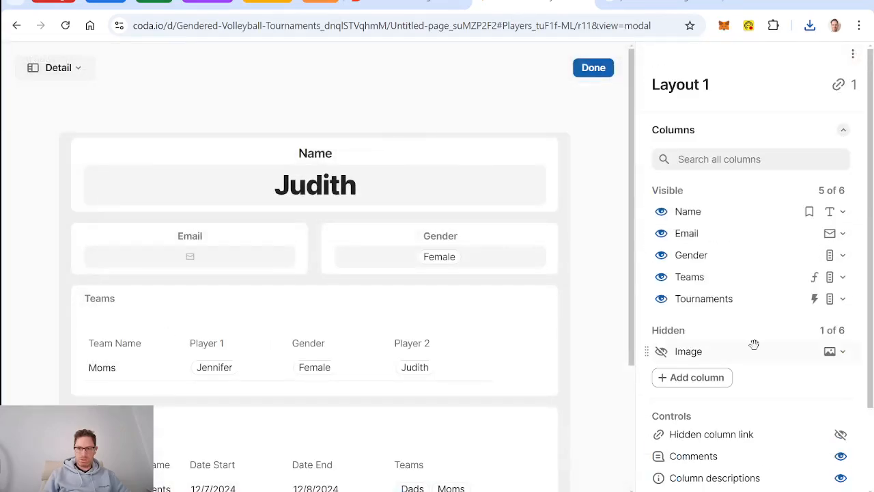
pyautogui.click(661, 351)
pyautogui.moveTo(661, 250); pyautogui.dragTo(656, 209)
# - Set the Image field to Medium thumbnail size with label style None
pyautogui.click(384, 153)
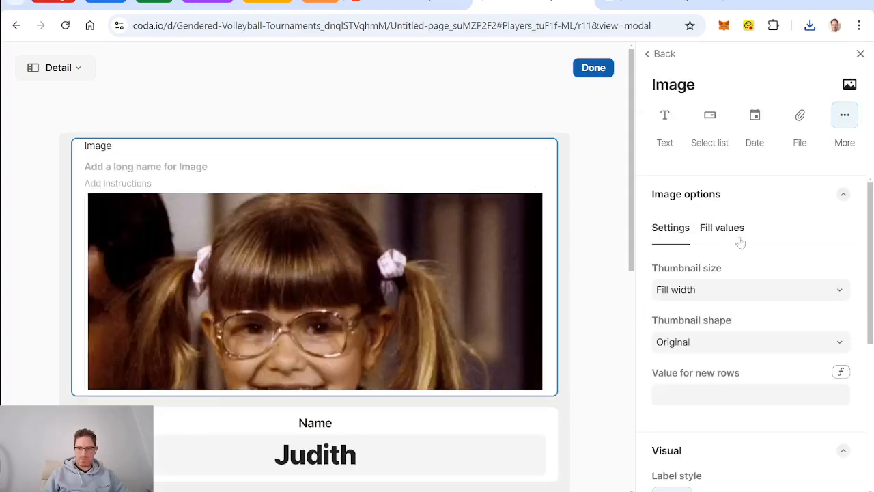
pyautogui.scroll(-2, 799, 256)
pyautogui.click(842, 207)
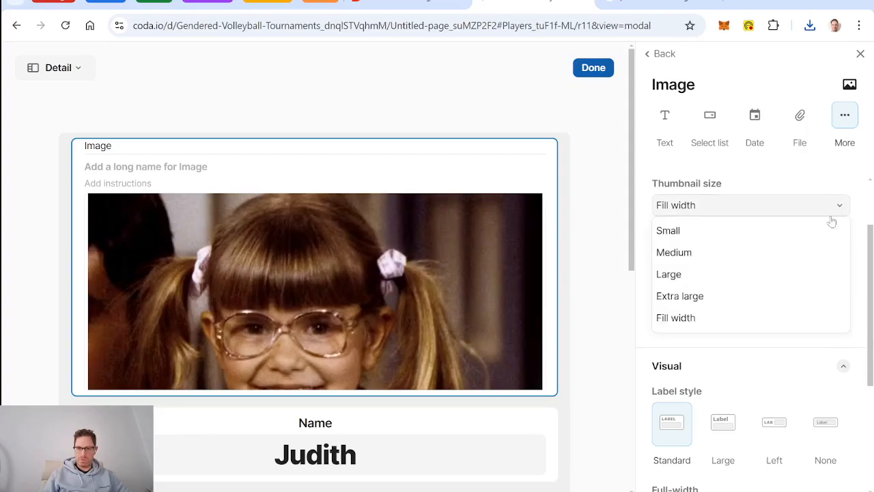
pyautogui.click(780, 253)
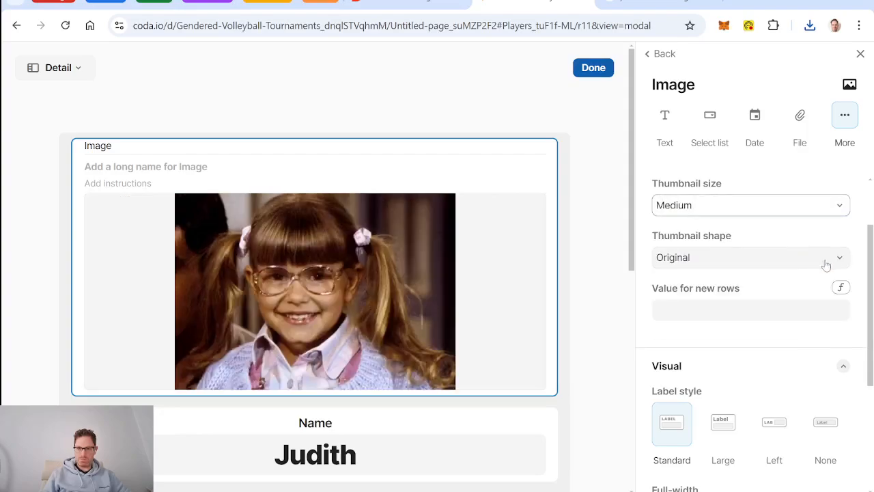
pyautogui.scroll(-2, 790, 281)
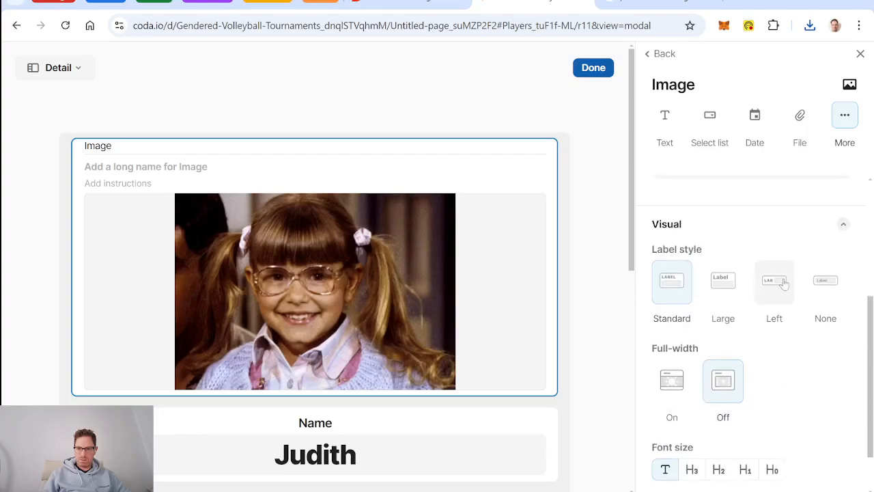
pyautogui.click(833, 292)
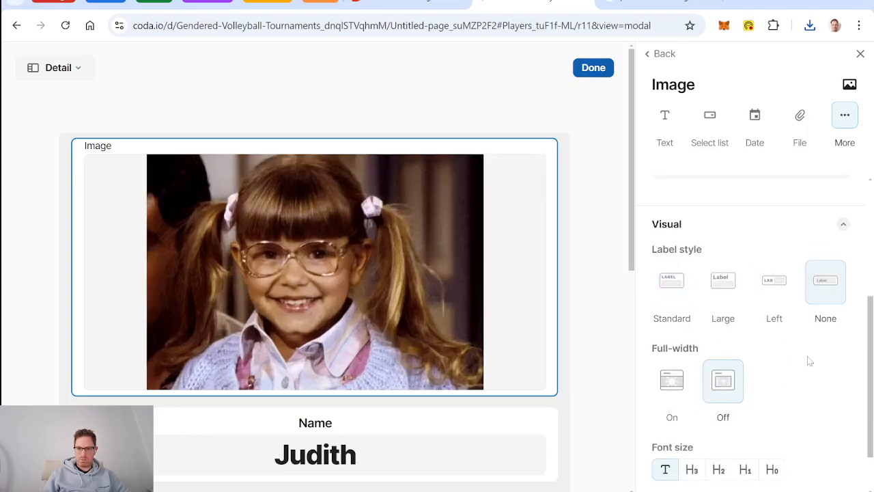
pyautogui.scroll(-1, 816, 364)
pyautogui.scroll(5, 823, 366)
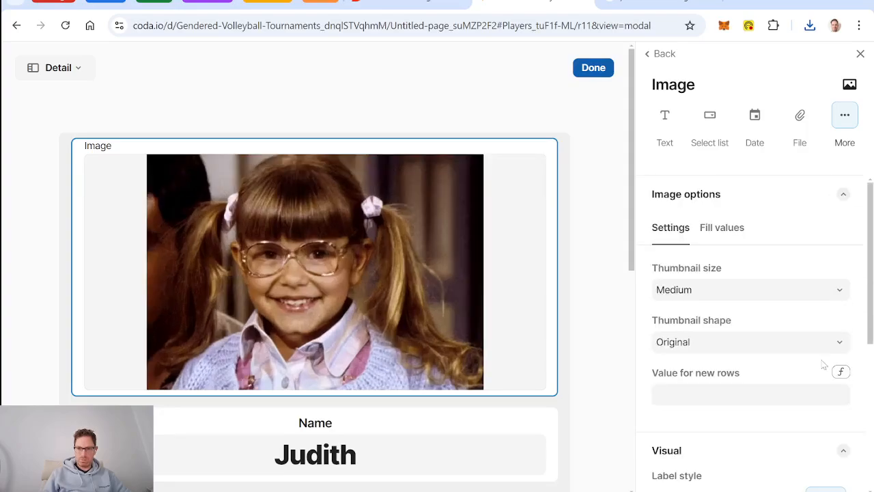
pyautogui.click(611, 68)
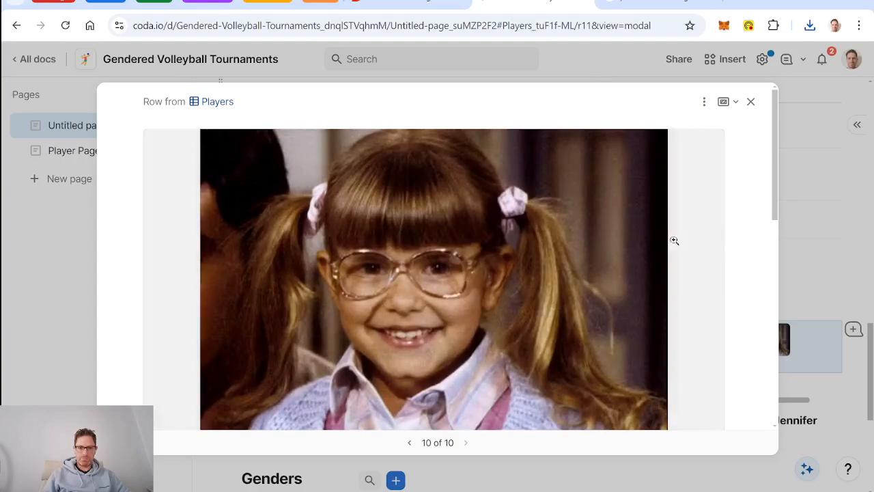
# - Reopen the detail layout and set the Name field's label style to None
pyautogui.scroll(-3, 656, 243)
pyautogui.scroll(2, 653, 244)
pyautogui.scroll(-5, 654, 244)
pyautogui.scroll(8, 666, 226)
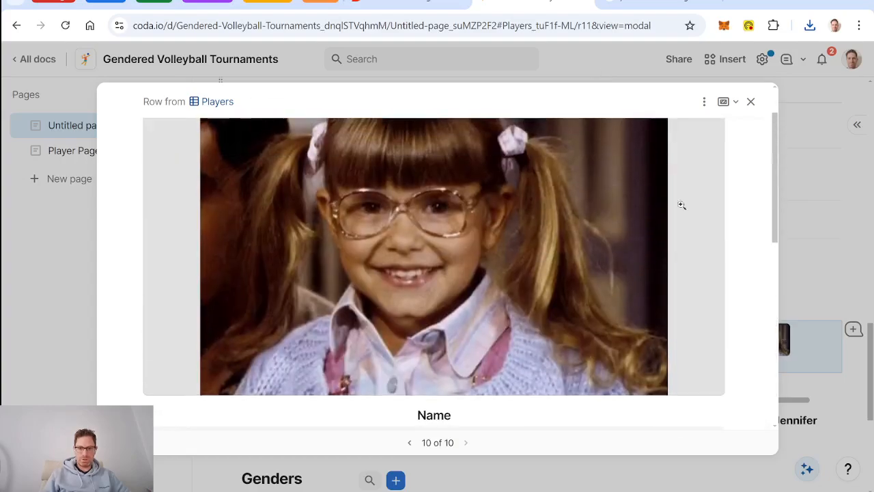
pyautogui.click(705, 101)
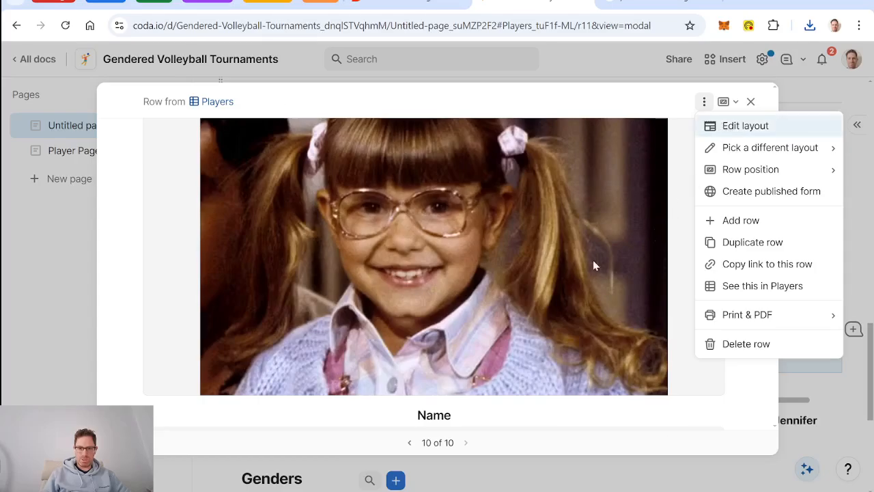
pyautogui.click(745, 126)
pyautogui.scroll(-2, 474, 289)
pyautogui.click(385, 254)
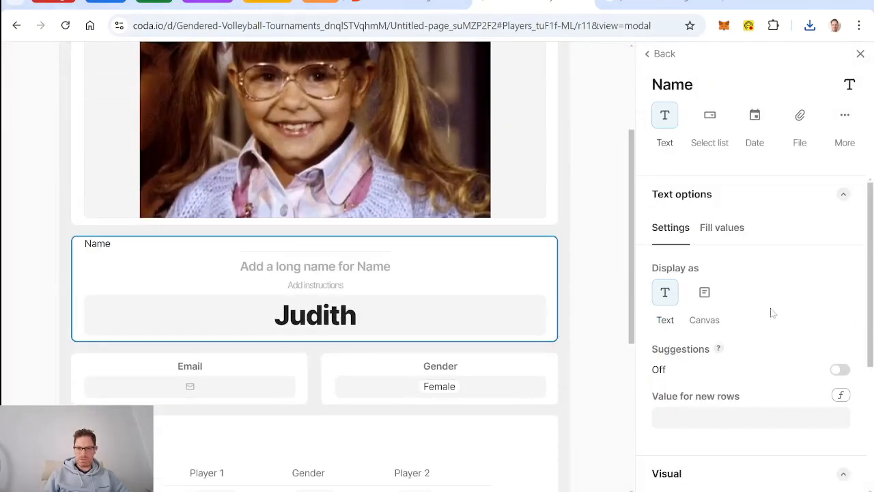
pyautogui.scroll(-3, 776, 327)
pyautogui.click(839, 319)
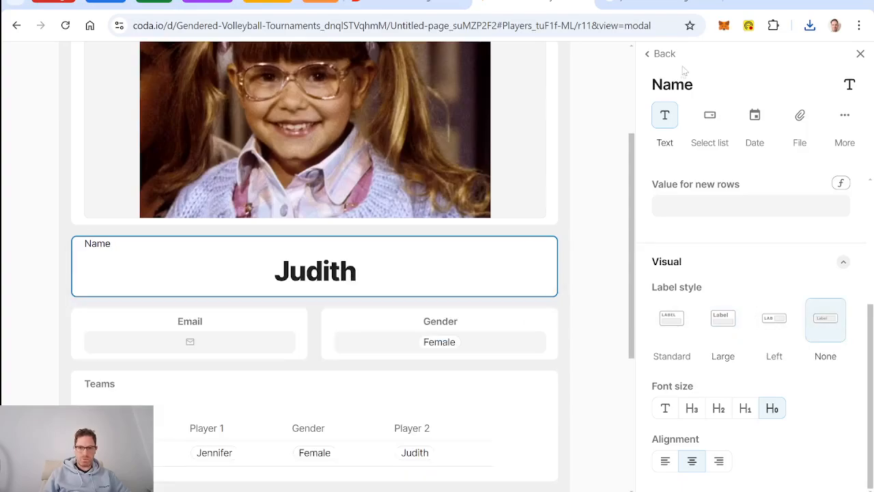
# - Move the Image field below the Name heading, finish the layout, and close the row view
pyautogui.click(664, 54)
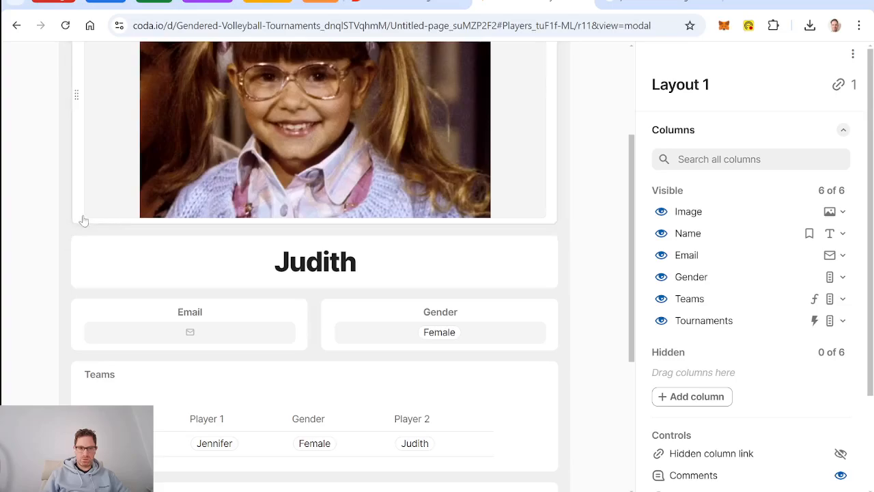
pyautogui.moveTo(72, 138); pyautogui.dragTo(115, 76)
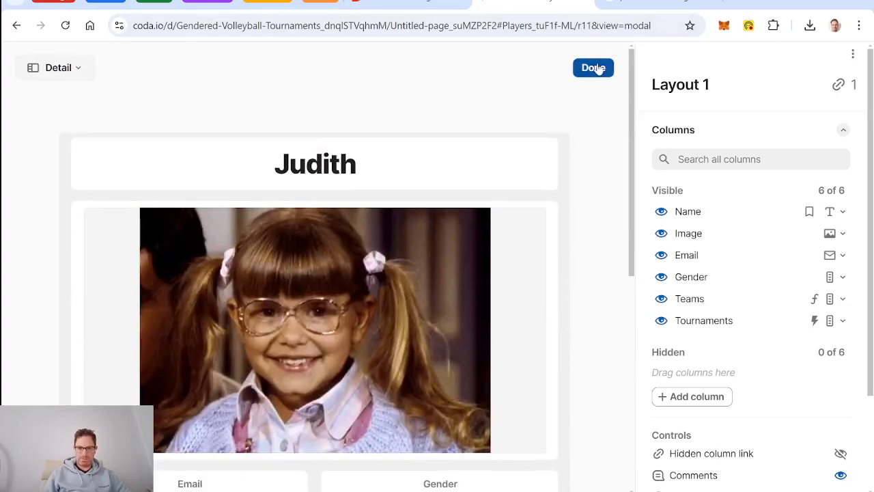
pyautogui.click(593, 68)
pyautogui.scroll(-5, 656, 181)
pyautogui.scroll(2, 653, 182)
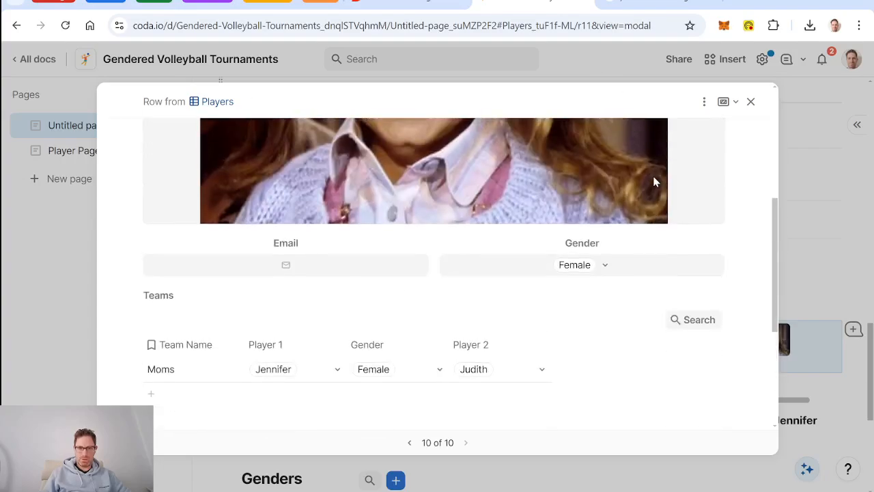
pyautogui.scroll(-4, 653, 182)
pyautogui.scroll(1, 653, 182)
pyautogui.scroll(2, 655, 181)
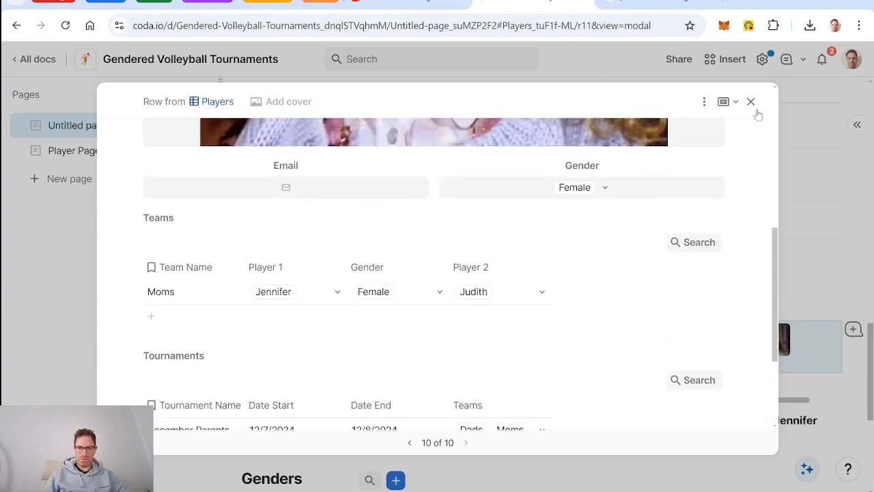
pyautogui.click(751, 101)
# - On Player Page, add the formula playerPageSelect.Image on a new line in the callout
pyautogui.click(73, 159)
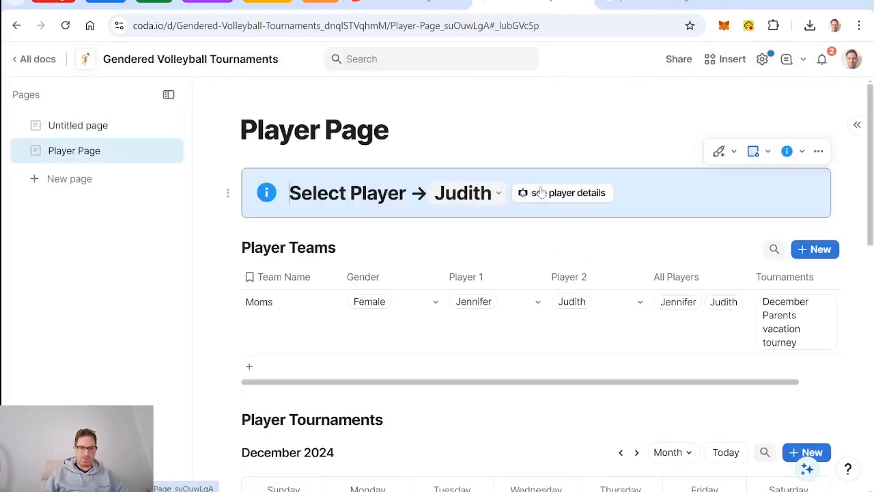
pyautogui.moveTo(618, 193); pyautogui.dragTo(514, 193)
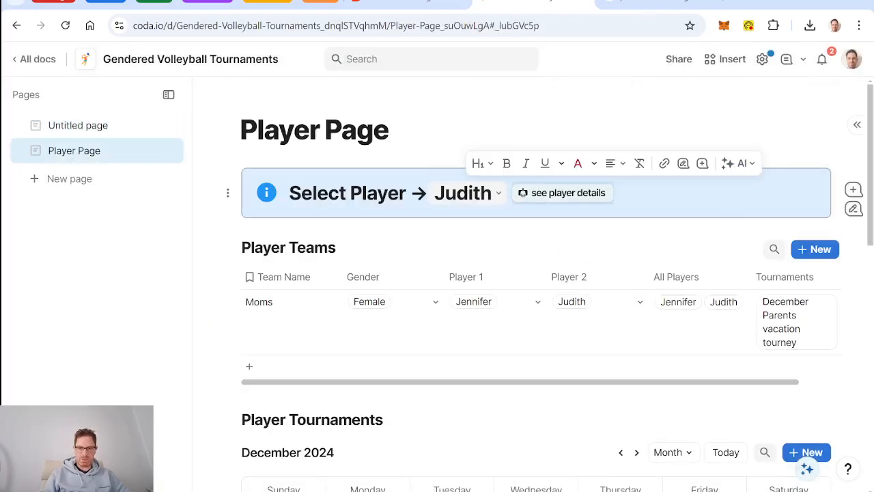
pyautogui.press('Right')
pyautogui.press('Return')
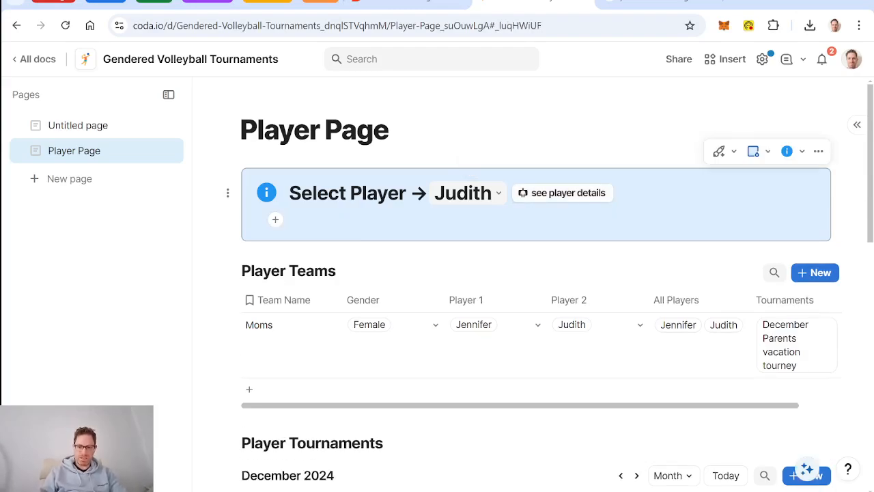
pyautogui.press('=')
pyautogui.write('players')
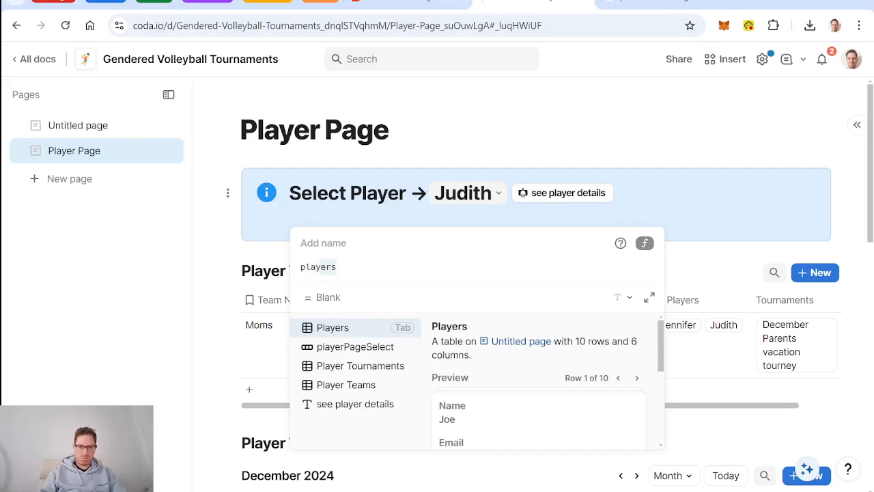
pyautogui.press('Down')
pyautogui.press('Tab')
pyautogui.write('.image')
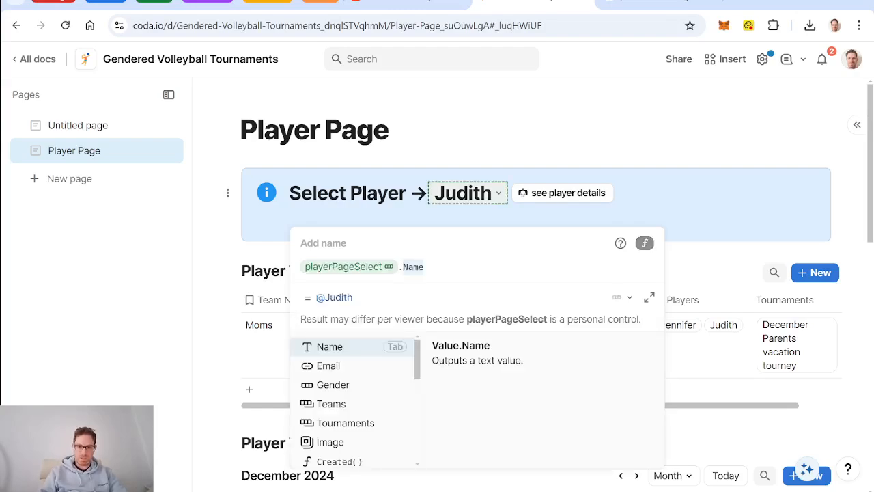
pyautogui.press('Tab')
pyautogui.press('Return')
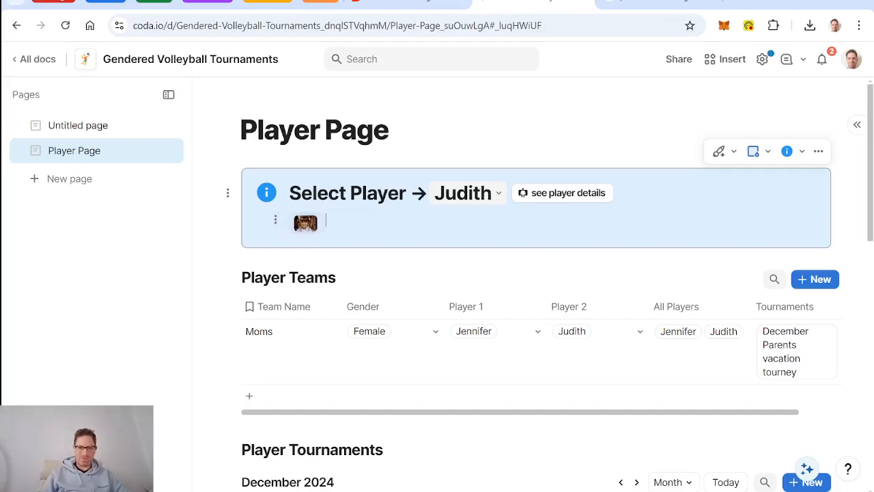
# - Return to the Untitled page holding the Players table
pyautogui.scroll(-5, 598, 234)
pyautogui.scroll(3, 598, 234)
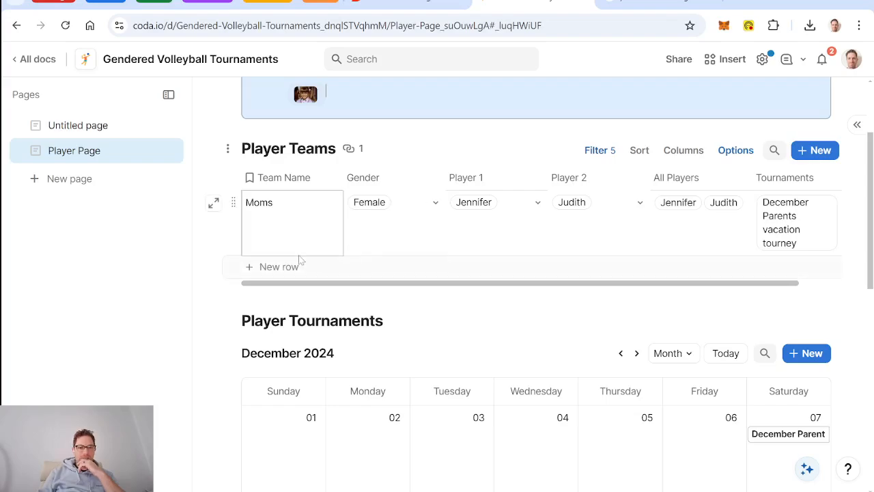
pyautogui.scroll(-4, 380, 268)
pyautogui.scroll(2, 384, 267)
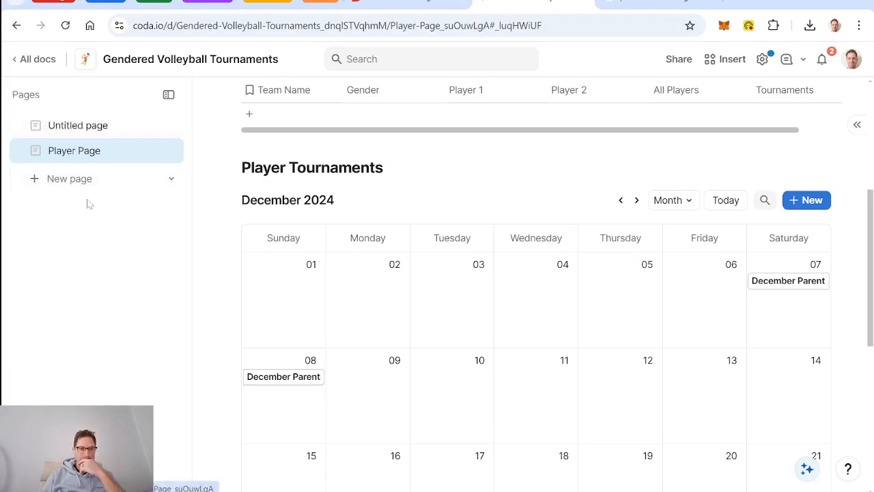
pyautogui.click(79, 130)
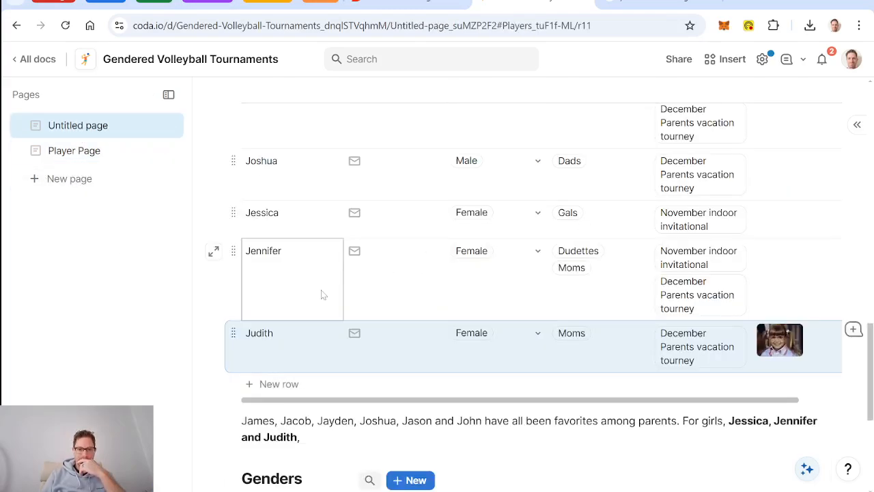
# - Reload the r/codaio beach volleyball teams post and skim through its comments
pyautogui.click(413, 8)
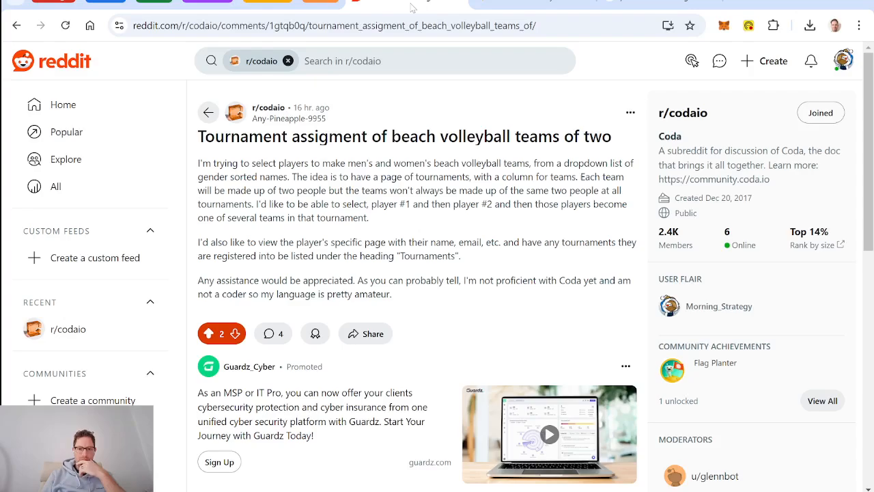
pyautogui.click(66, 25)
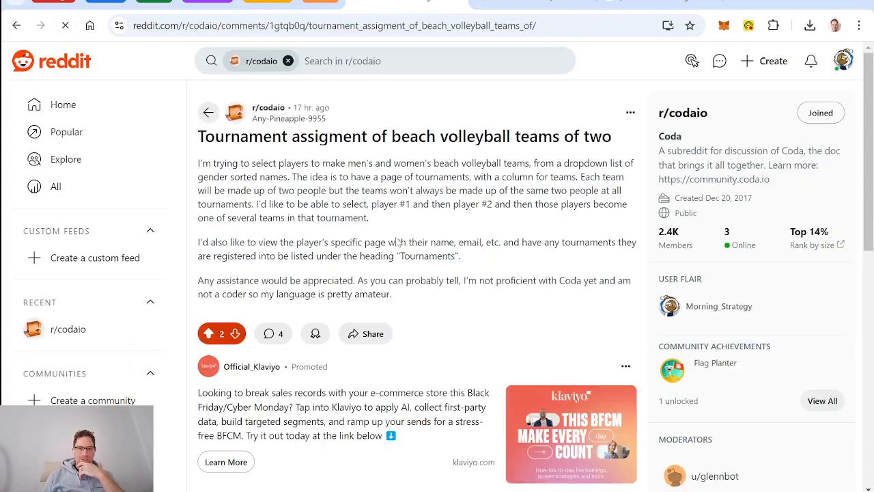
pyautogui.scroll(-10, 399, 243)
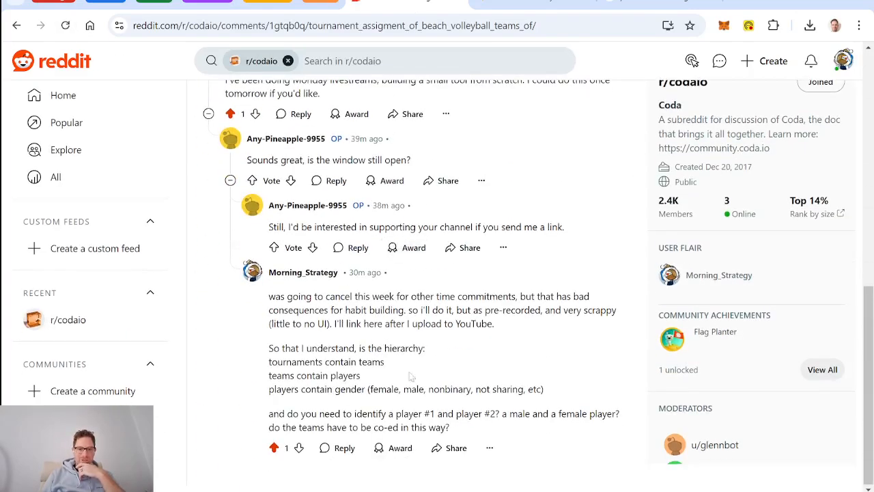
pyautogui.scroll(10, 476, 362)
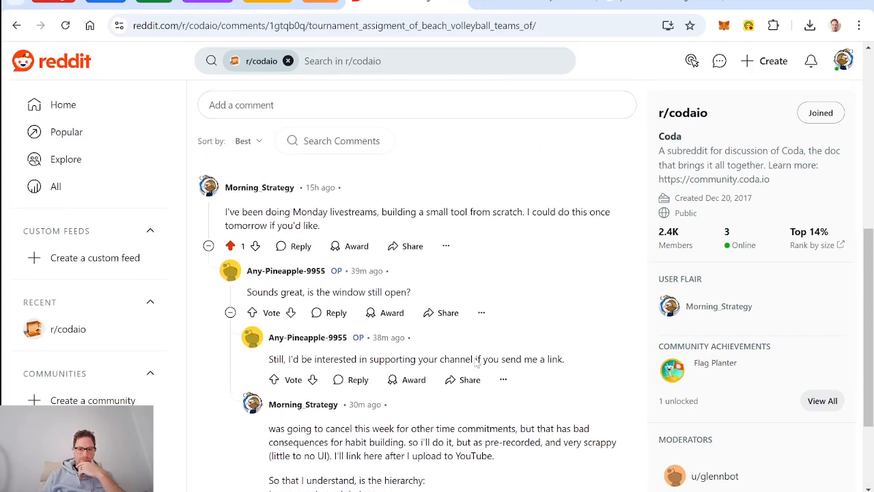
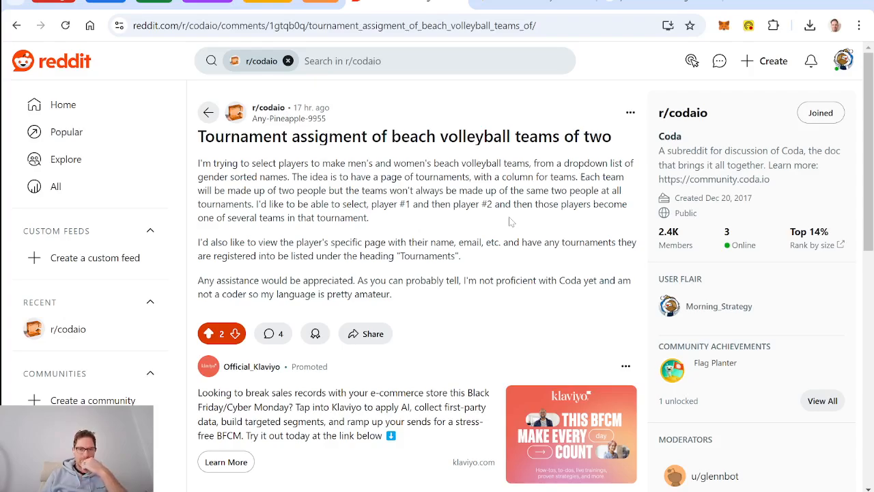
# - Switch from the Reddit post back to the Gendered Volleyball Tournaments Coda doc
pyautogui.click(545, 3)
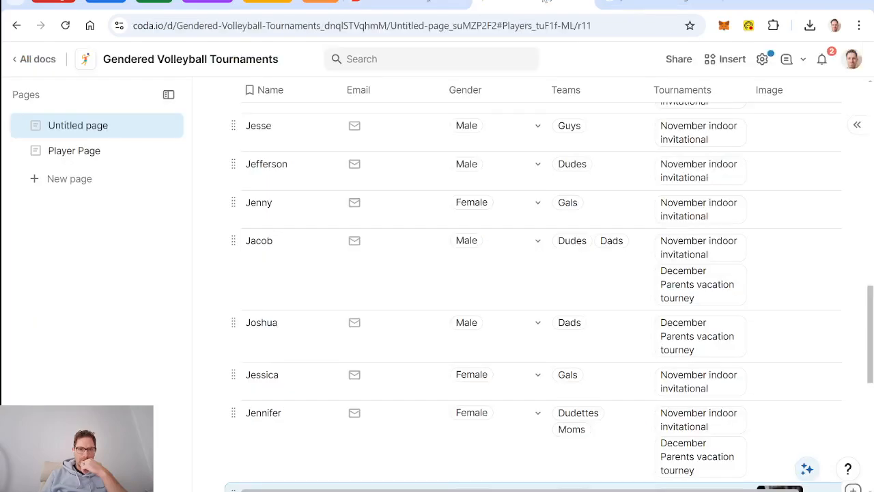
# - Add a new page titled Players to the doc
pyautogui.scroll(10, 326, 310)
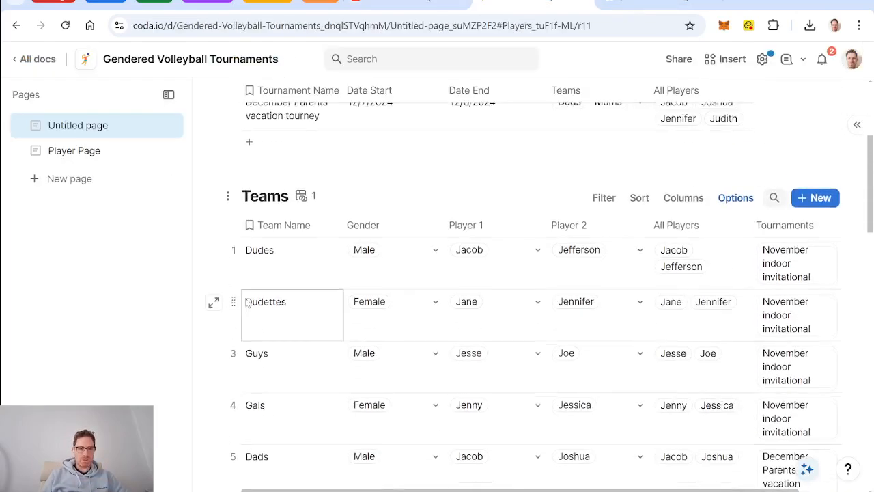
pyautogui.click(66, 179)
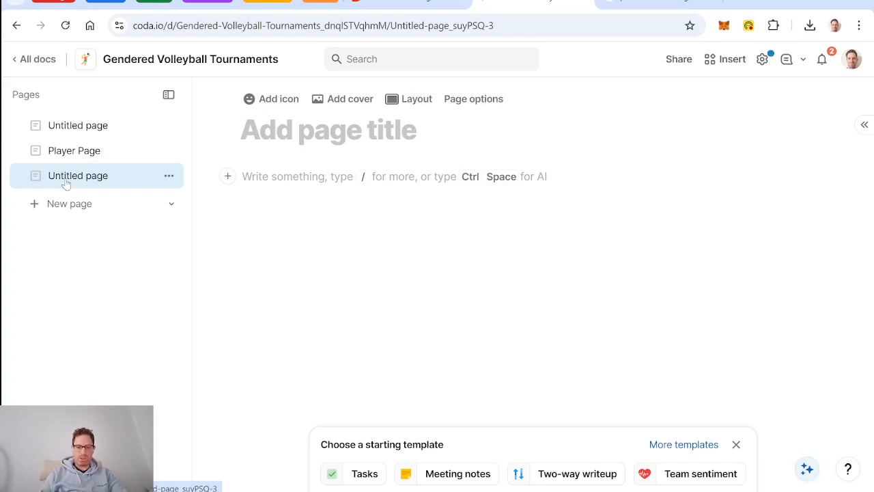
pyautogui.write('Backend')
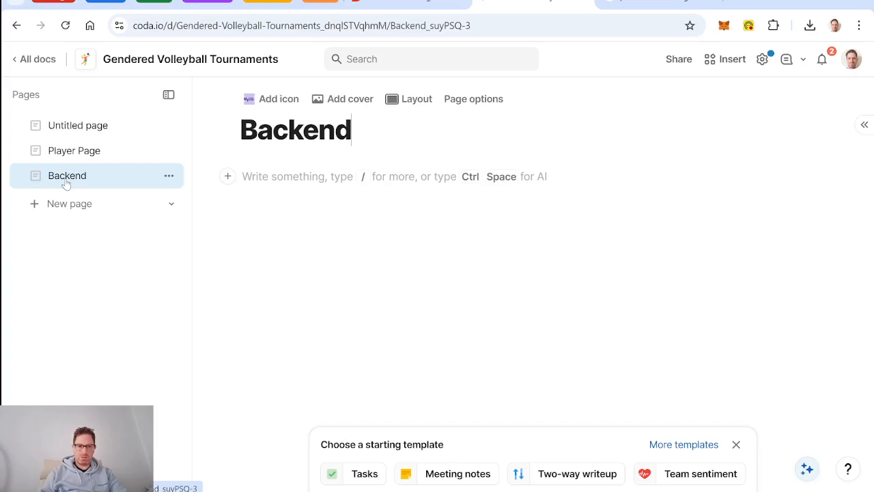
pyautogui.press('BackSpace')
pyautogui.press('BackSpace')
pyautogui.press('BackSpace')
pyautogui.press('BackSpace')
pyautogui.press('BackSpace')
pyautogui.press('BackSpace')
pyautogui.press('BackSpace')
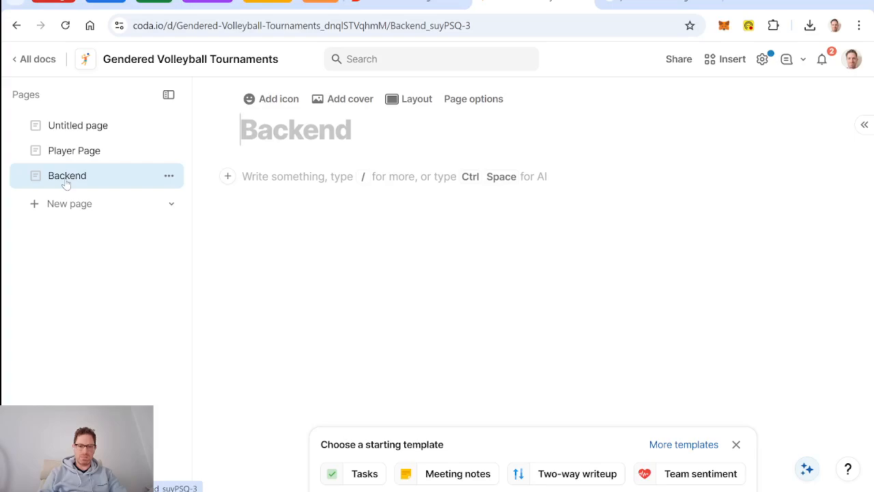
pyautogui.write('Players')
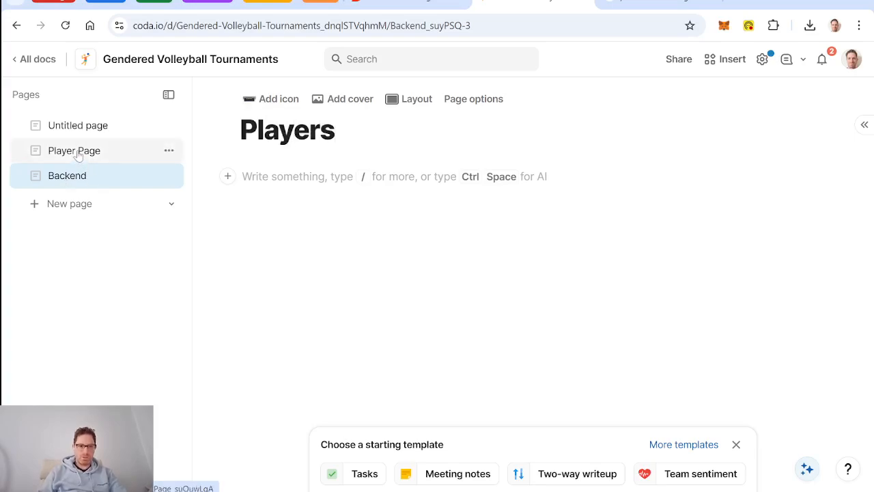
# - Add pages titled Teams, Tournaments and Genders, then return to the Untitled page
pyautogui.click(73, 203)
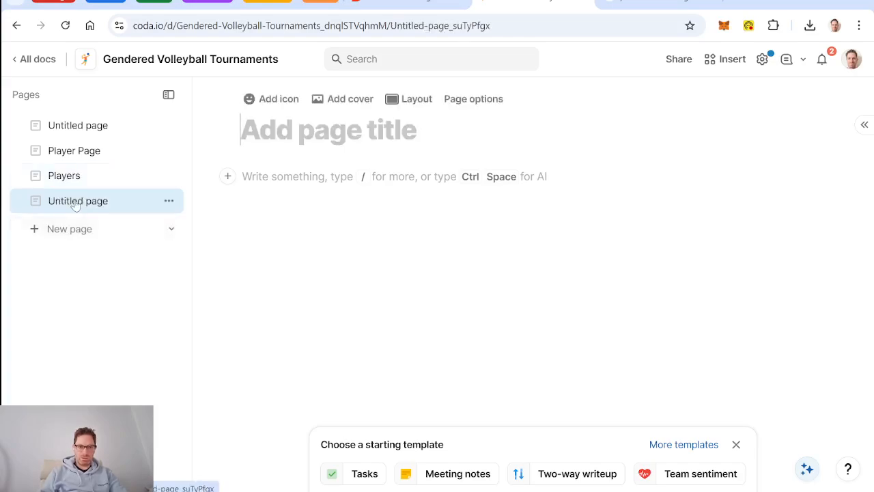
pyautogui.write('Teams')
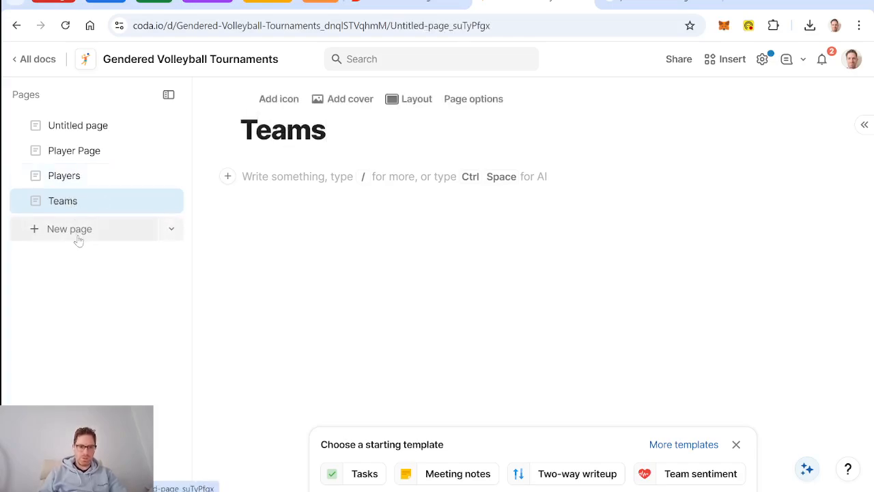
pyautogui.click(76, 232)
pyautogui.write('Tournaments')
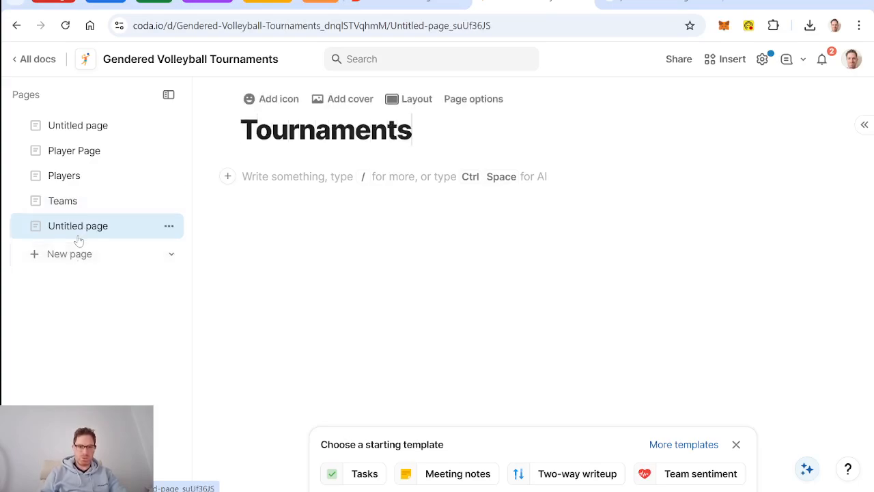
pyautogui.press('Return')
pyautogui.press('Return')
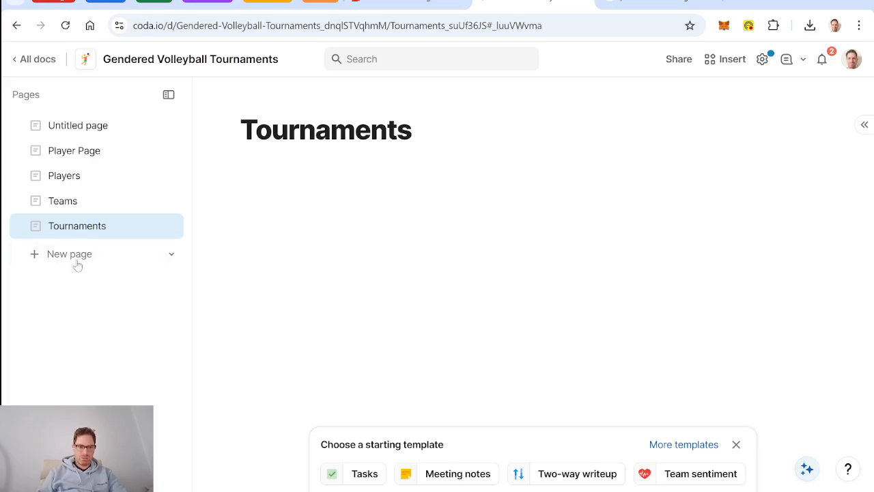
pyautogui.click(73, 254)
pyautogui.write('Gend')
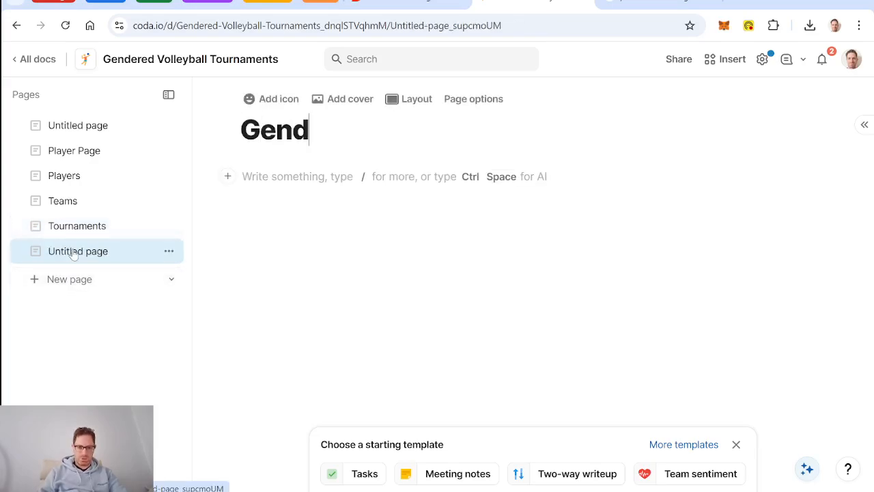
pyautogui.write('ers')
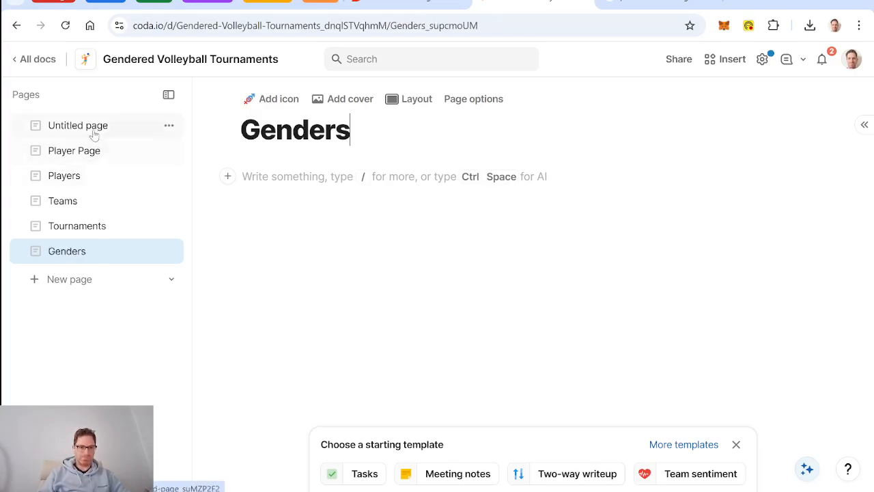
pyautogui.click(90, 127)
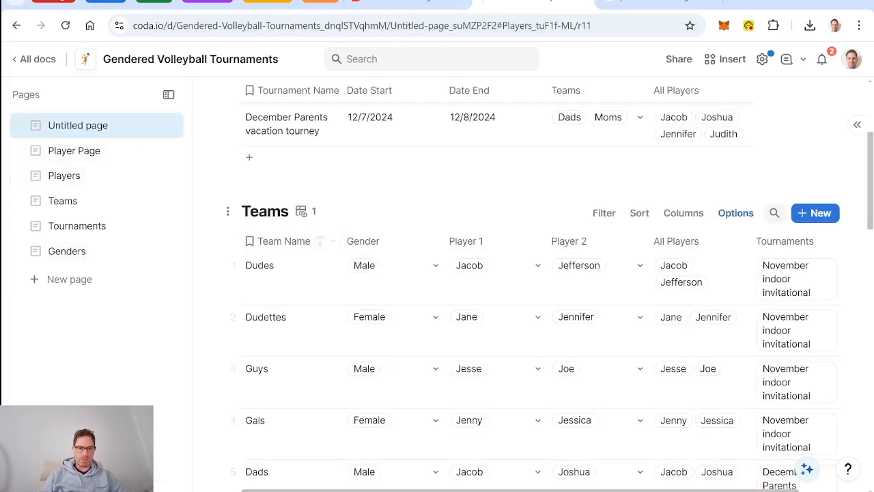
# - Move the Teams, Players, Genders and Tournaments tables onto their matching pages
pyautogui.moveTo(230, 211); pyautogui.dragTo(92, 197)
pyautogui.moveTo(228, 211); pyautogui.dragTo(96, 179)
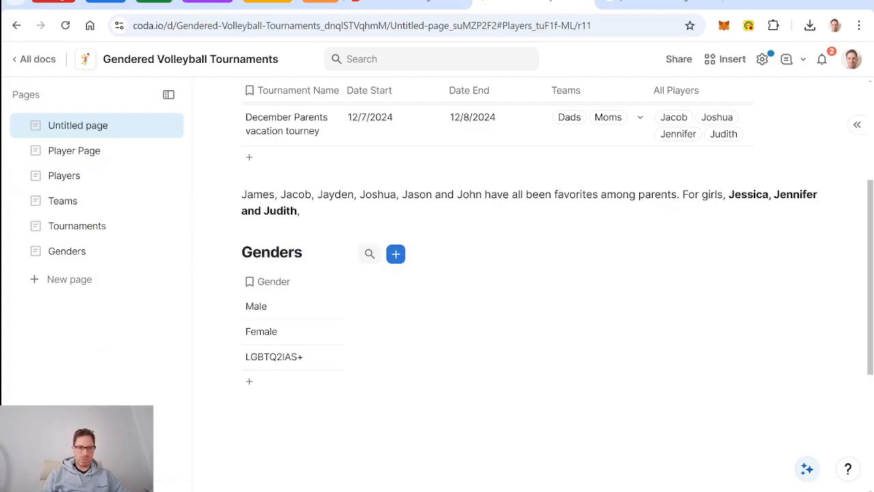
pyautogui.moveTo(228, 252); pyautogui.dragTo(86, 251)
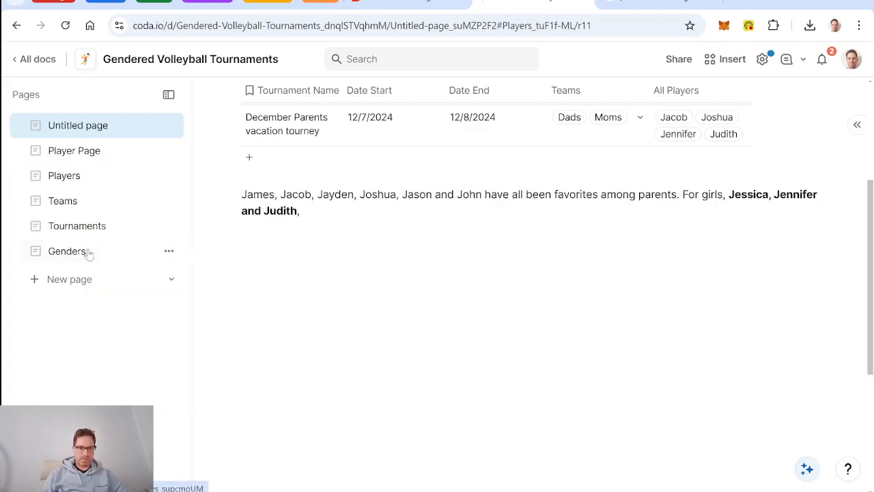
pyautogui.scroll(2, 267, 205)
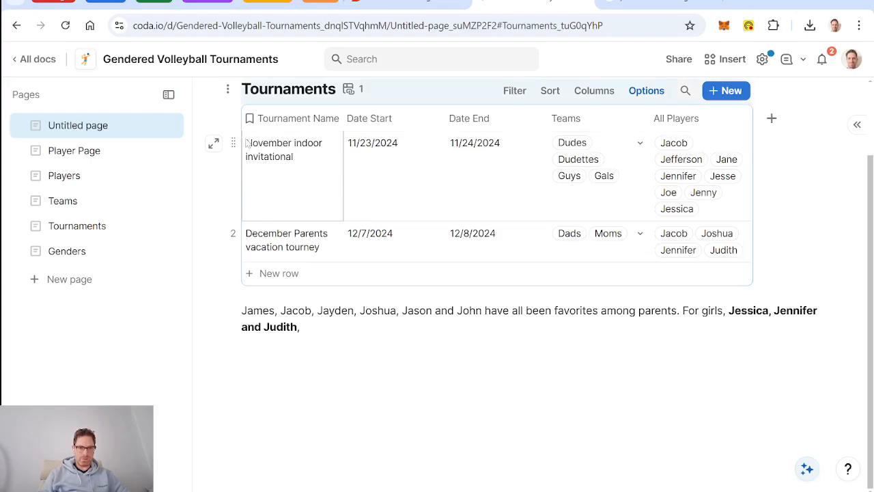
pyautogui.moveTo(228, 88); pyautogui.dragTo(137, 231)
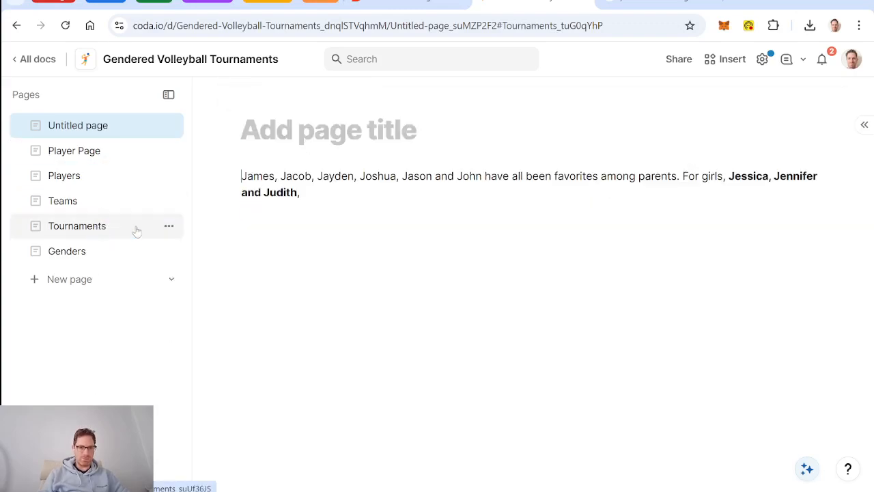
# - Delete the leftover paragraph of player names and the empty line
pyautogui.click(227, 176)
pyautogui.press('BackSpace')
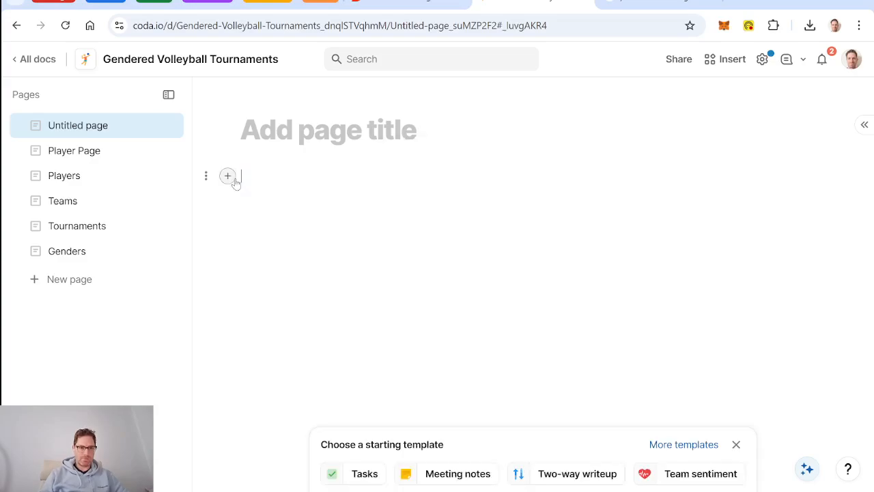
pyautogui.press('BackSpace')
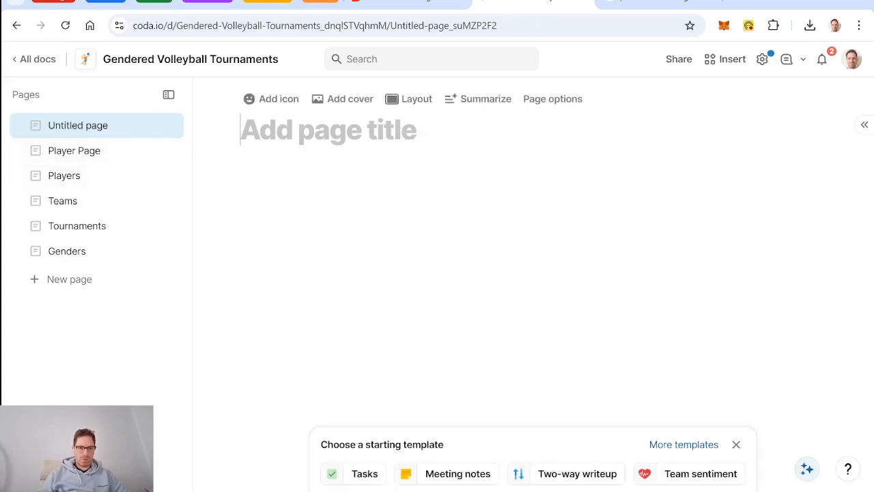
# - Start a 'Workflow:' list whose first line links to the Players page
pyautogui.click(242, 176)
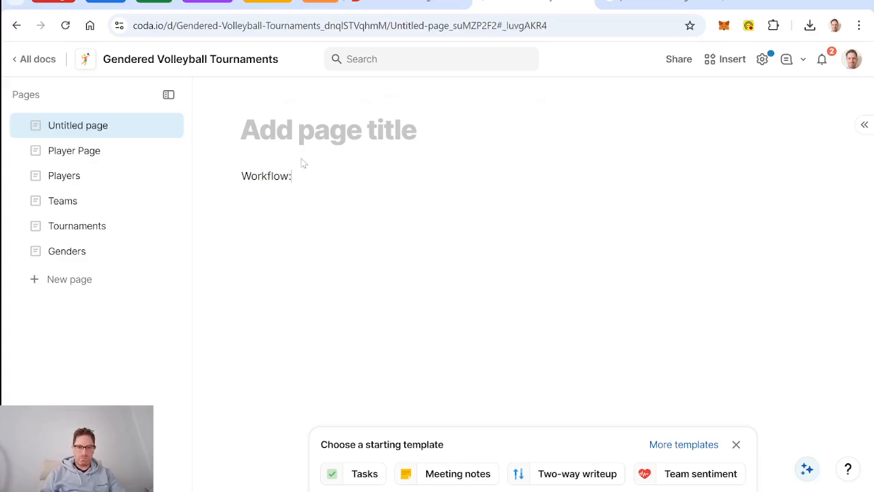
pyautogui.write('Workflow:')
pyautogui.press('Return')
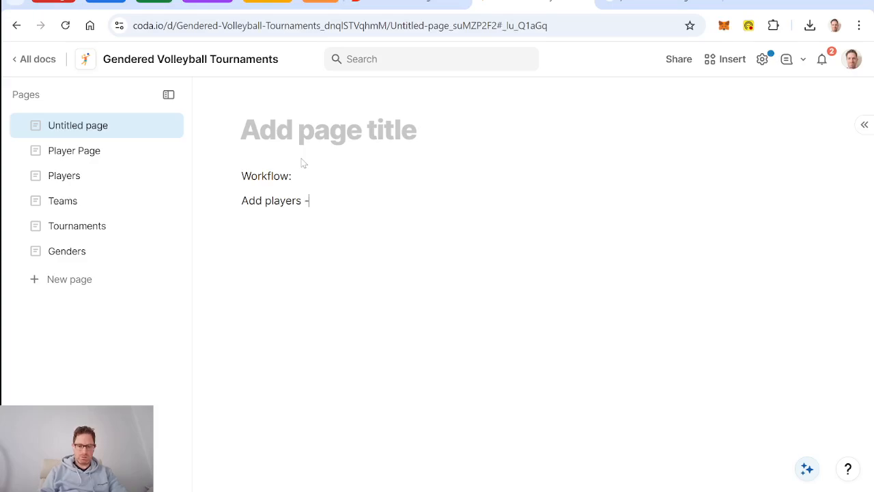
pyautogui.write('@play')
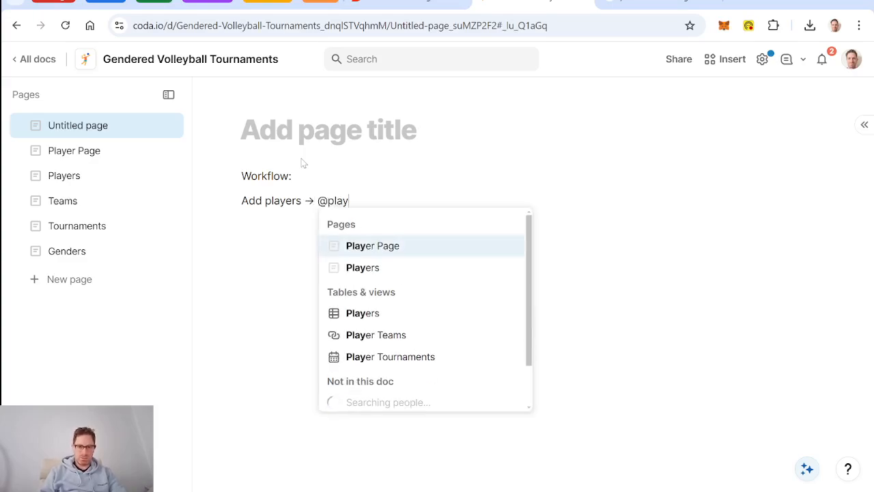
pyautogui.press('Down')
pyautogui.press('Return')
pyautogui.press('Return')
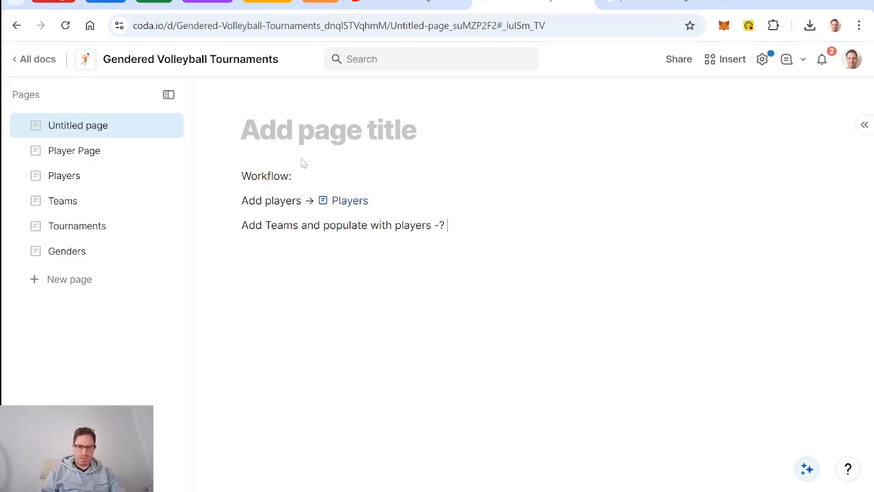
# - Add lines linking Teams and 'Create tournaments and add teams -> Tournaments', then begin 'View Player'
pyautogui.write('@tea')
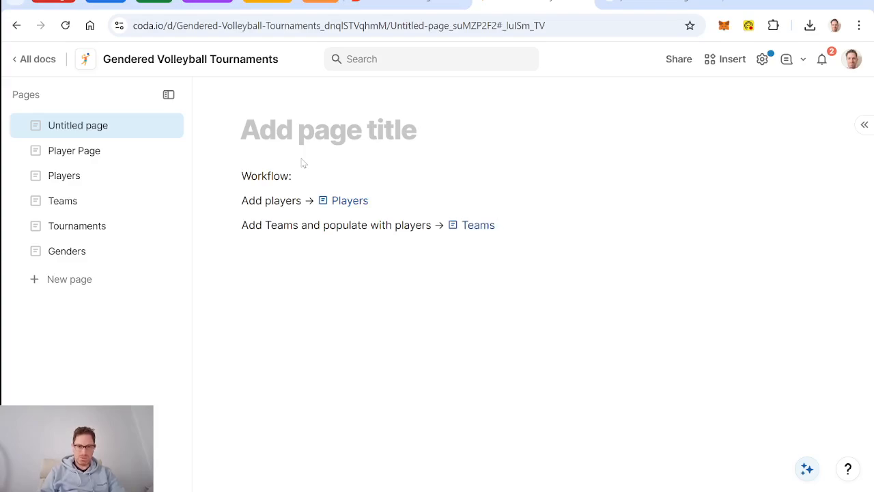
pyautogui.press('Return')
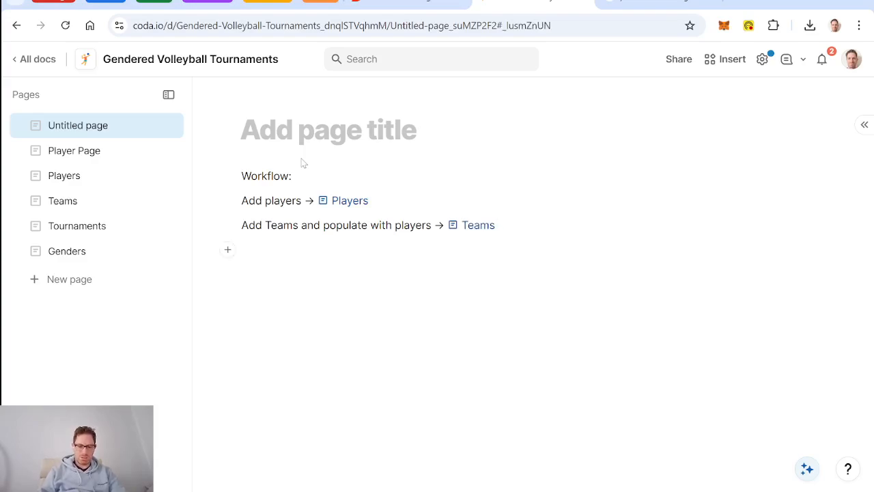
pyautogui.write('Create tournam')
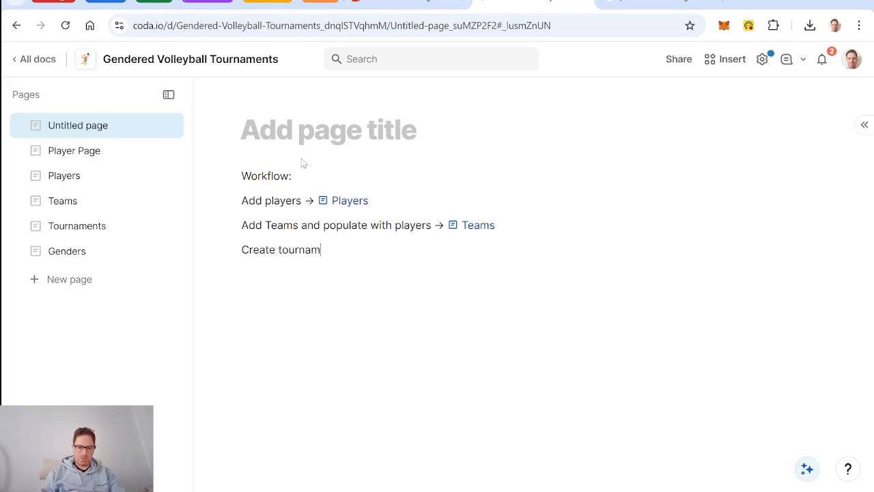
pyautogui.write('ents and ad')
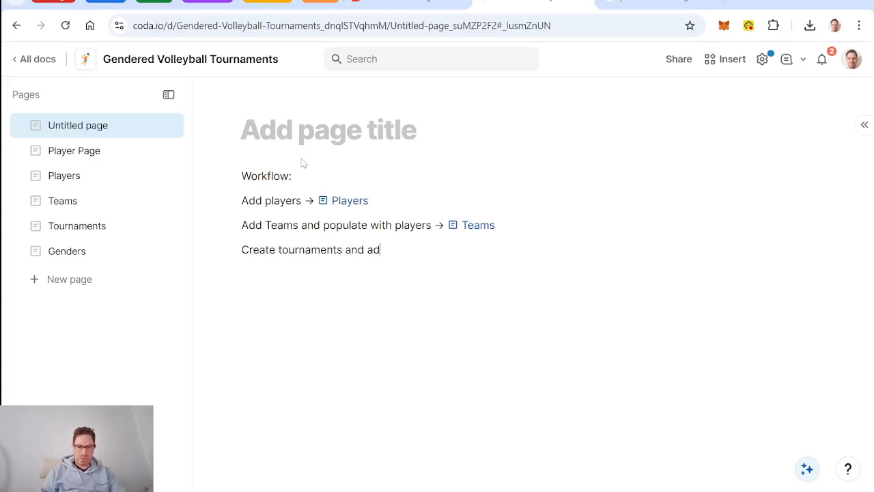
pyautogui.write('d teams')
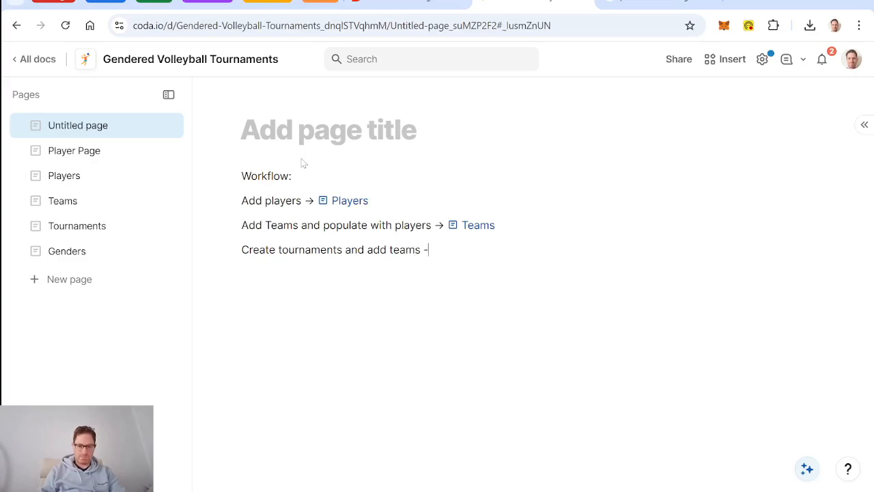
pyautogui.write(' -> @tourn')
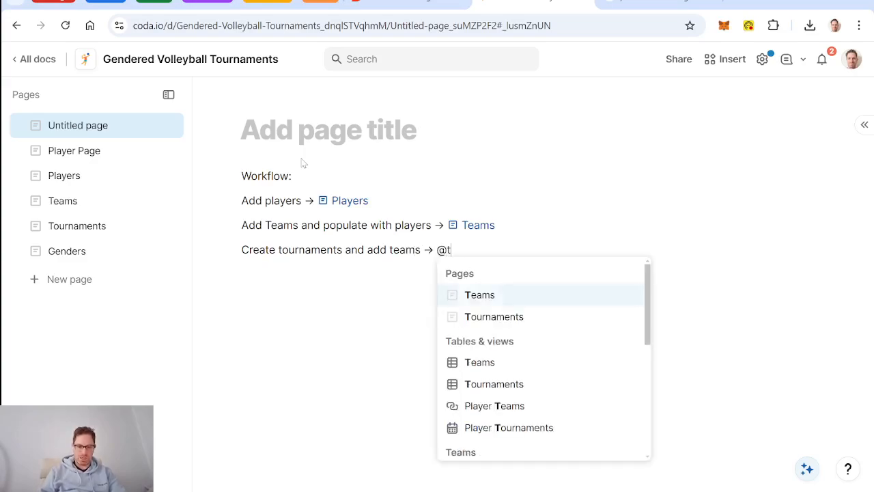
pyautogui.press('Return')
pyautogui.press('Return')
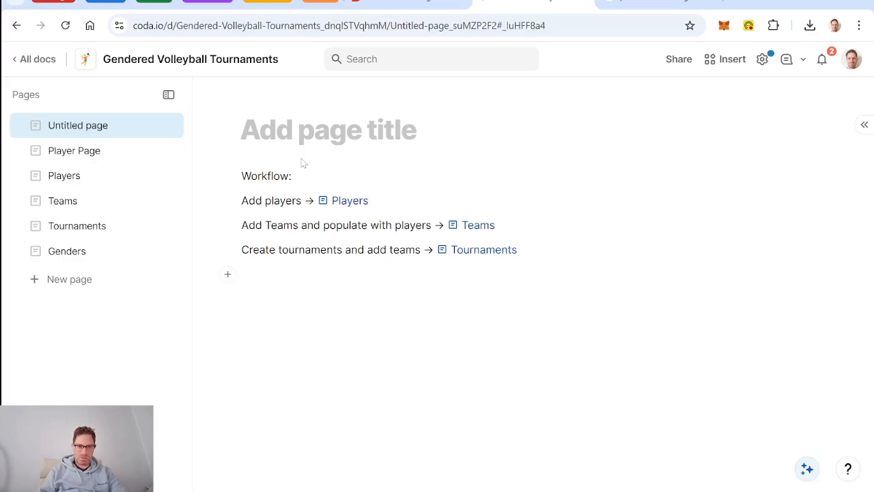
pyautogui.write('View ')
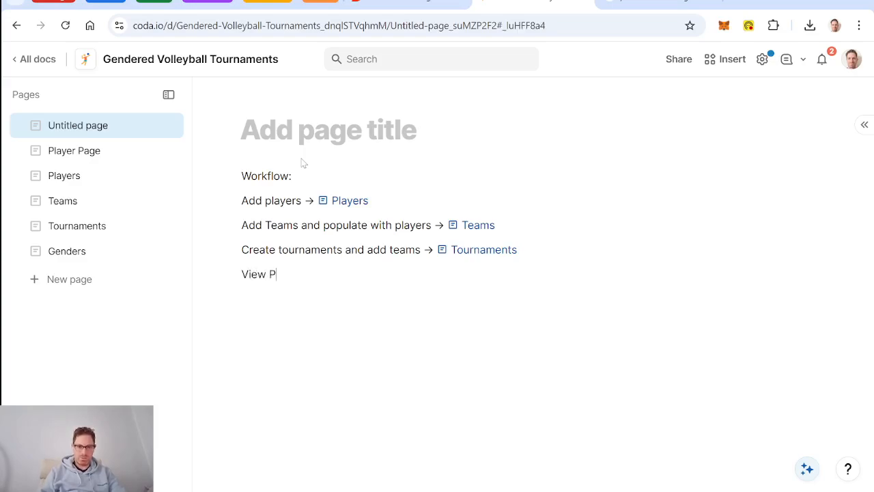
pyautogui.write('Player Profiles')
# - Rename Player Page to Player Profiles
pyautogui.doubleClick(90, 156)
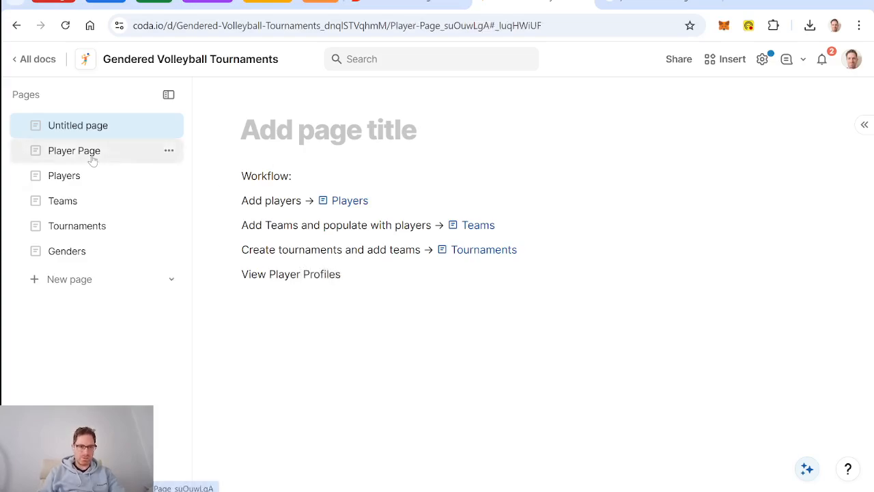
pyautogui.press('Right')
pyautogui.press('BackSpace')
pyautogui.press('BackSpace')
pyautogui.press('BackSpace')
pyautogui.write('ro')
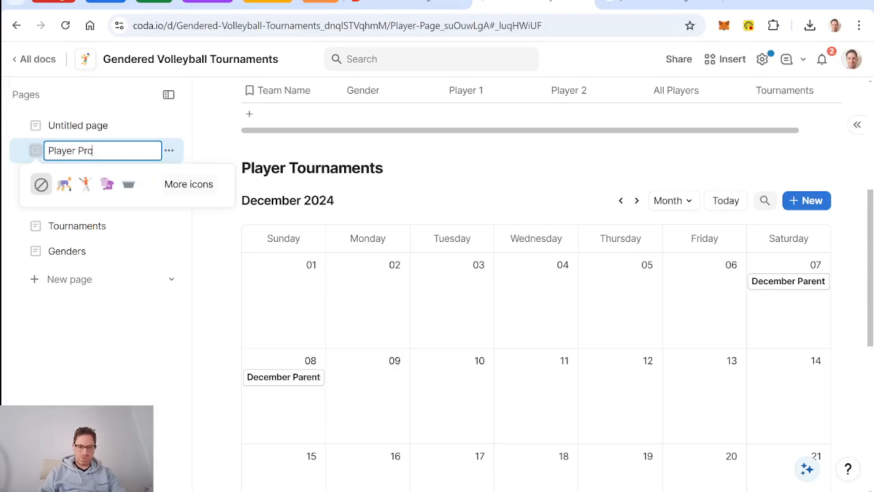
pyautogui.write('files')
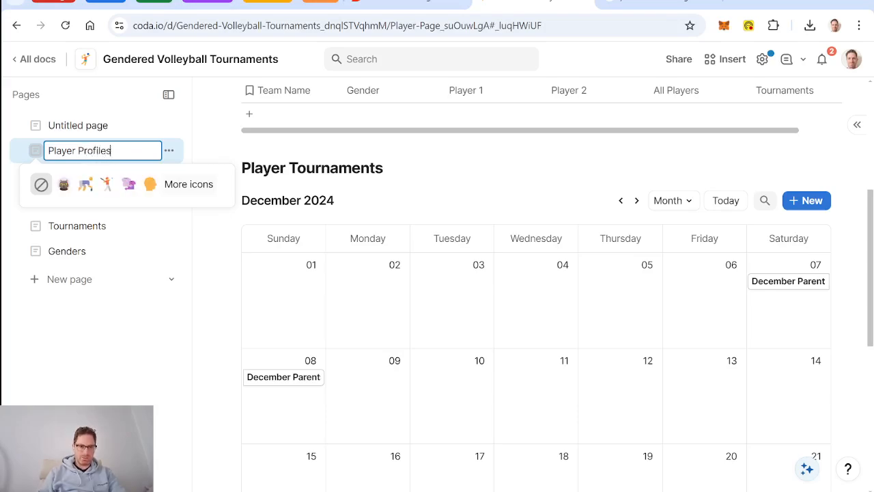
# - Rename the Untitled page to 'Volleyball is cool' and add a new page titled 'Backend Pages'
pyautogui.click(87, 128)
pyautogui.doubleClick(86, 127)
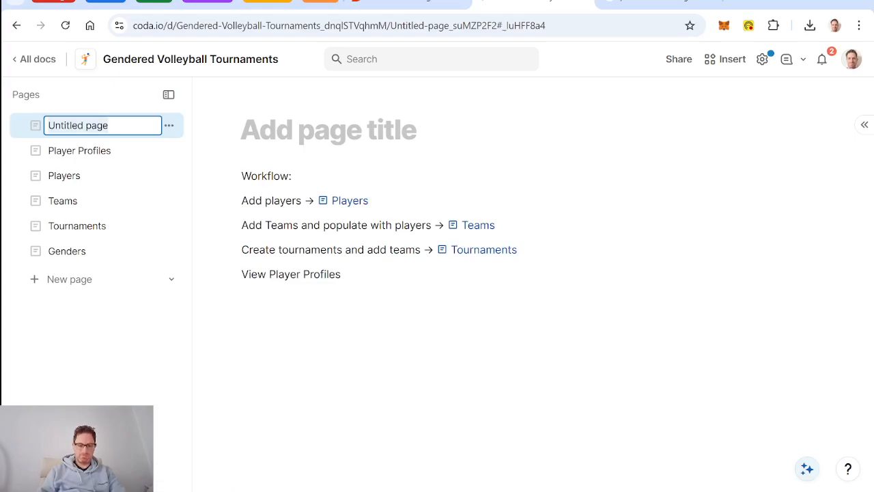
pyautogui.write('Vol')
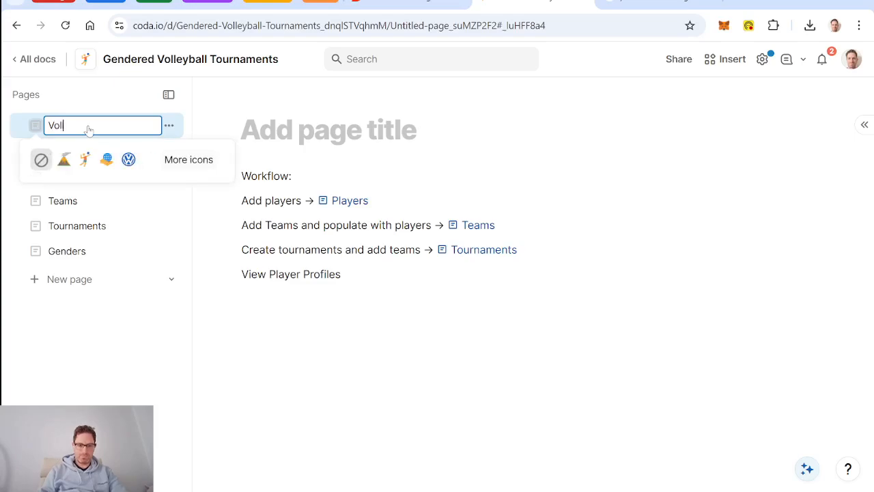
pyautogui.write('leyball is cool')
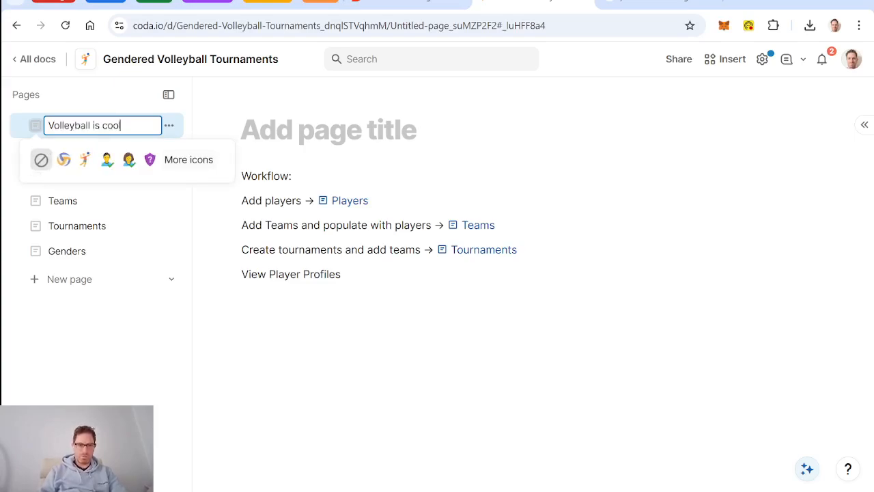
pyautogui.press('Return')
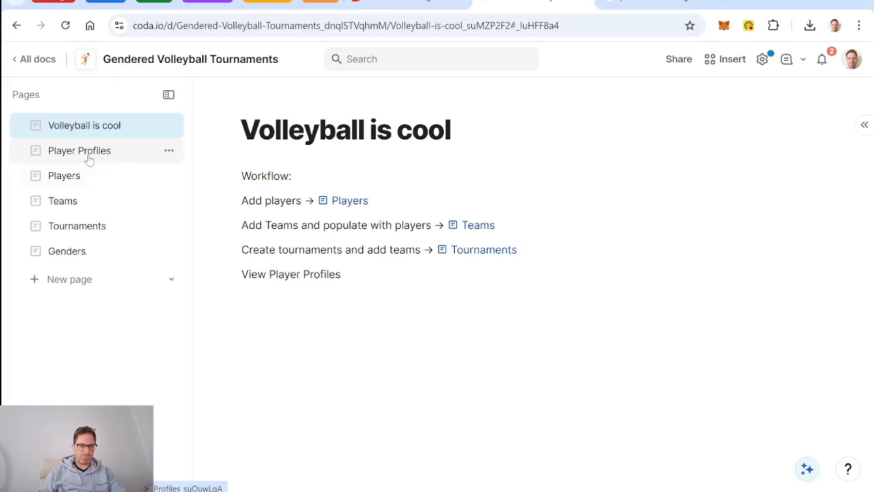
pyautogui.click(78, 282)
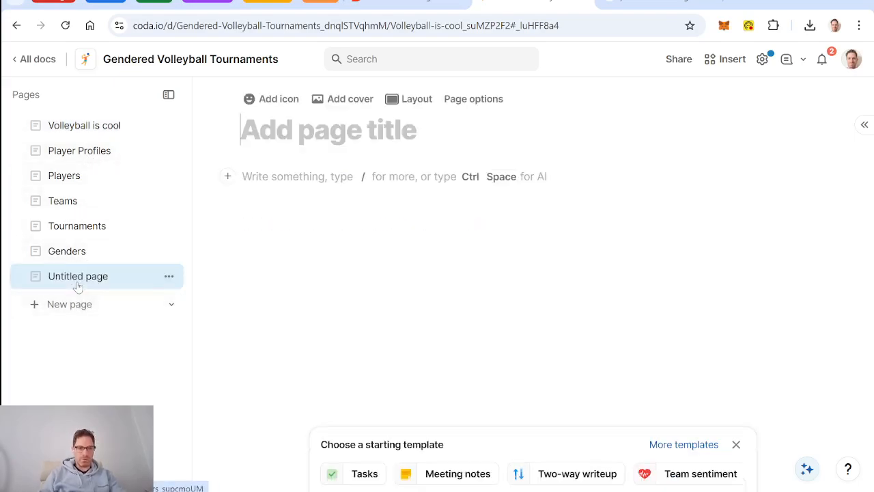
pyautogui.write('Backend Pages')
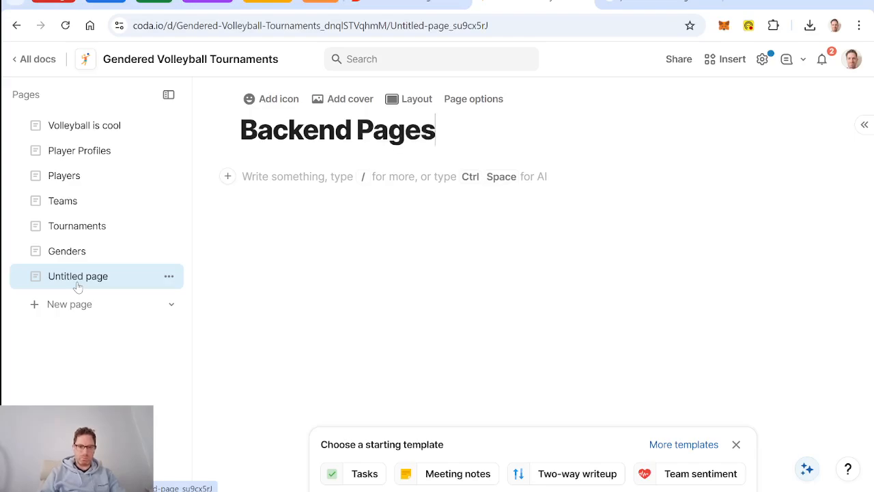
# - Give the Backend Pages page a blindfolded-face icon
pyautogui.click(269, 98)
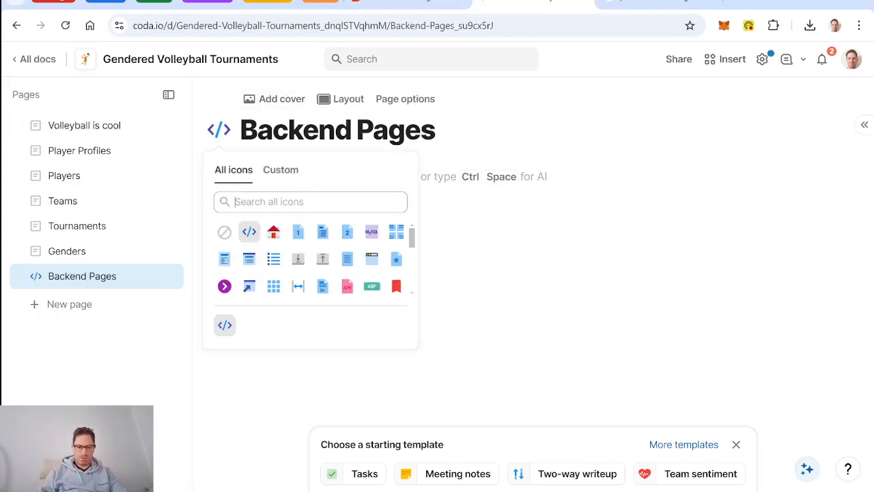
pyautogui.write('hide')
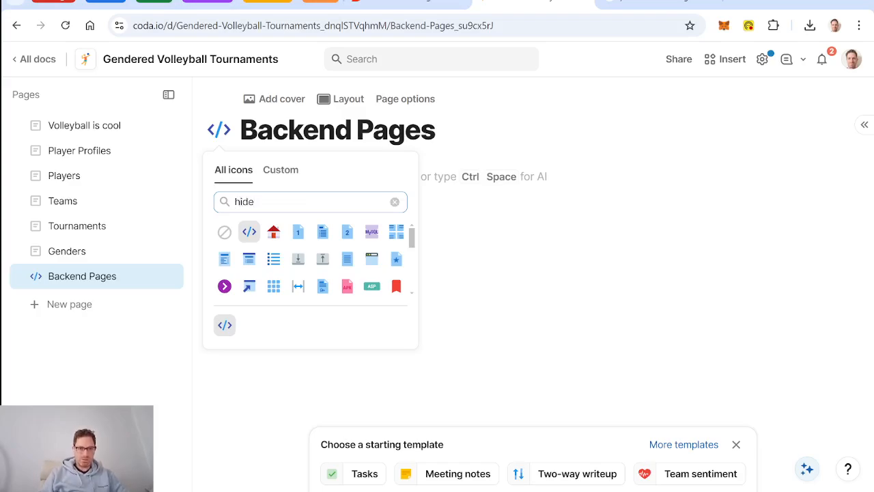
pyautogui.click(323, 231)
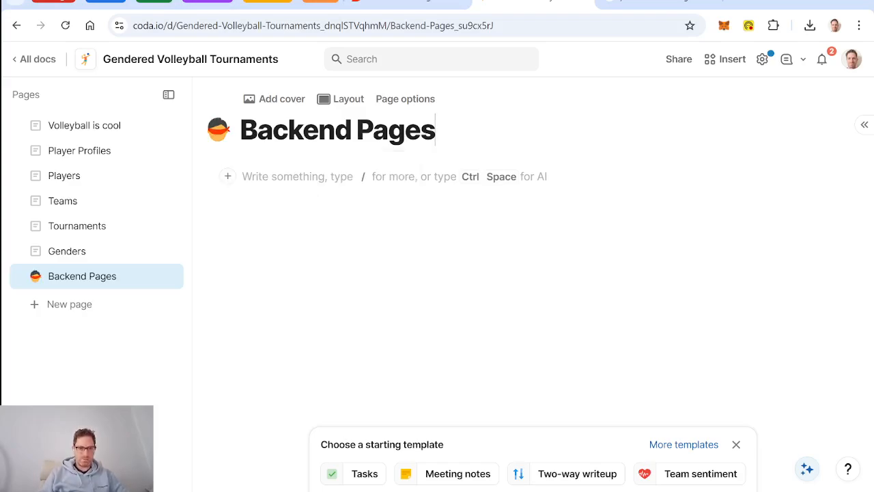
# - Nest Players, Teams, Tournaments and Genders under Backend Pages and collapse it
pyautogui.moveTo(80, 287); pyautogui.dragTo(74, 176)
pyautogui.moveTo(67, 228); pyautogui.dragTo(78, 177)
pyautogui.moveTo(74, 254); pyautogui.dragTo(76, 178)
pyautogui.moveTo(66, 276); pyautogui.dragTo(29, 178)
pyautogui.click(20, 176)
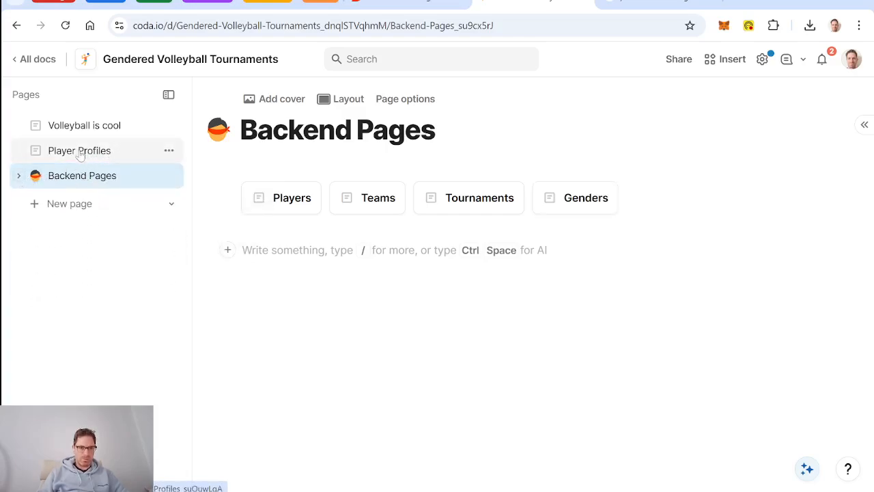
# - On Volleyball is cool, link the View Player Profiles step to Player Profiles, then open Players
pyautogui.click(92, 129)
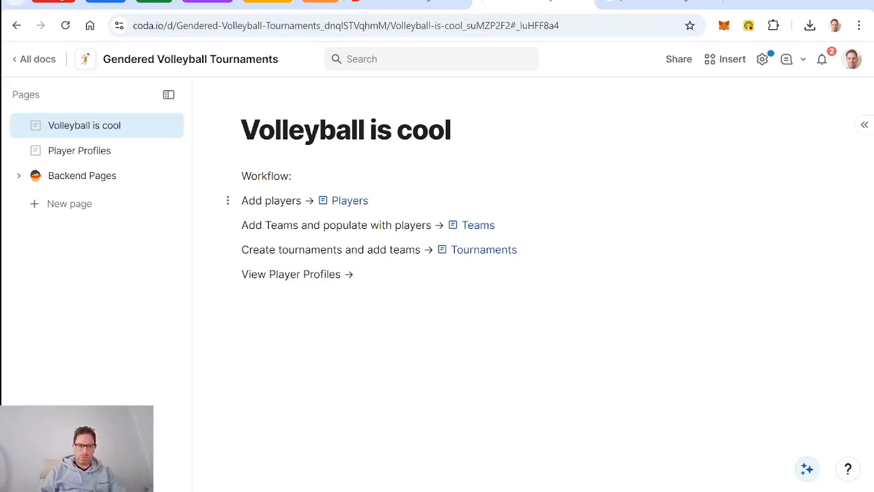
pyautogui.write('Play')
pyautogui.write('@player')
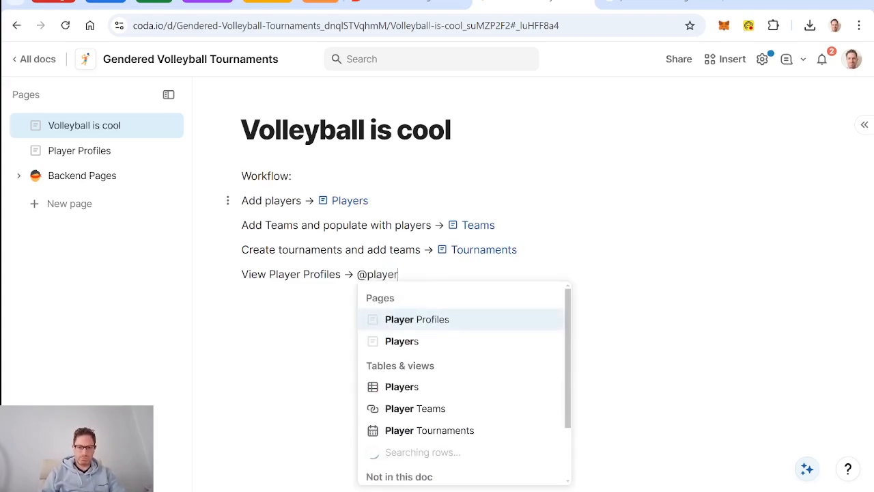
pyautogui.press('Return')
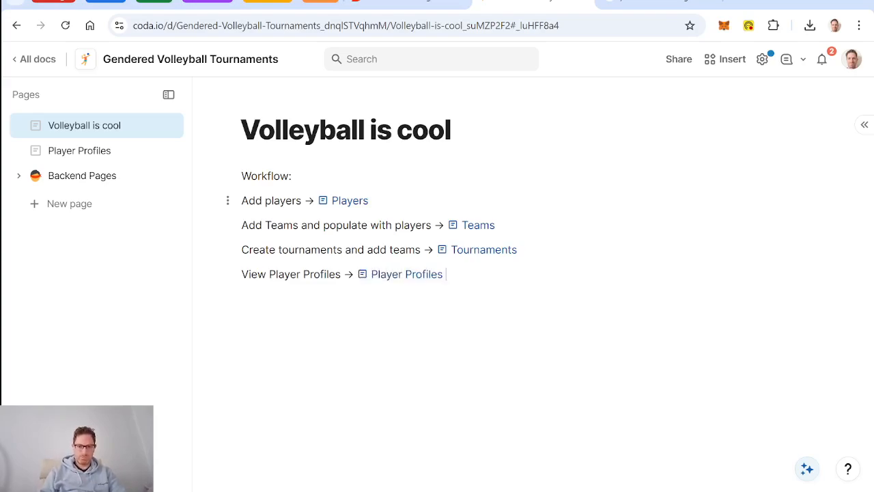
pyautogui.click(350, 201)
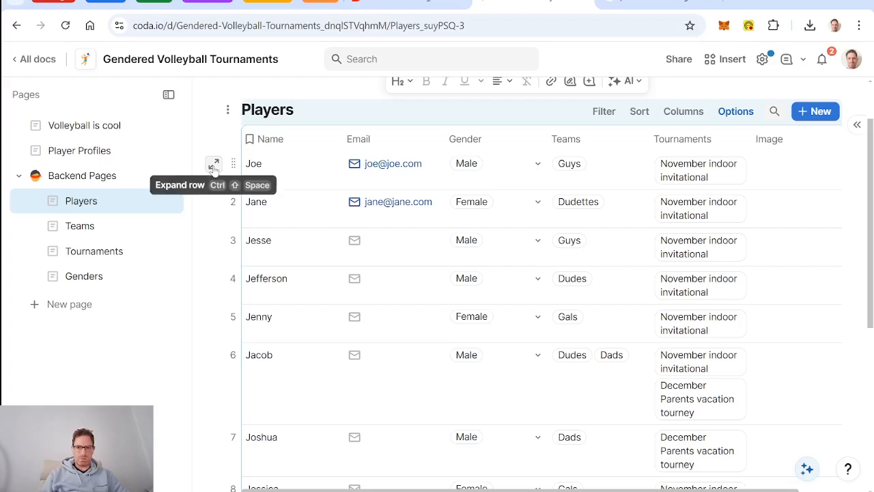
# - Add a Button column to the Players table
pyautogui.hscroll(2, 519, 205)
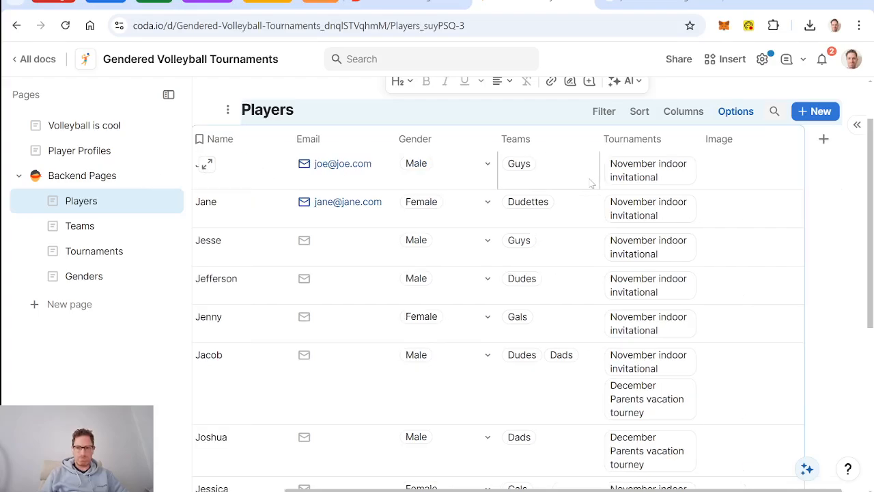
pyautogui.click(824, 138)
pyautogui.write('but')
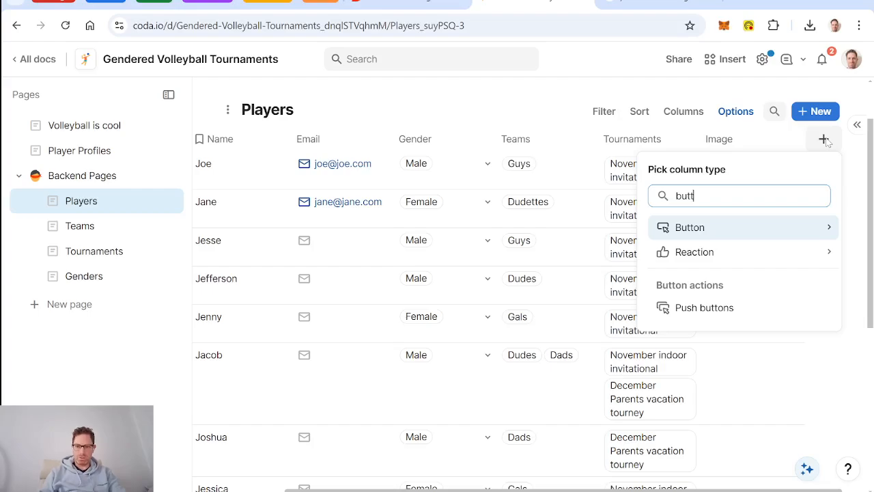
pyautogui.write('t')
pyautogui.press('Return')
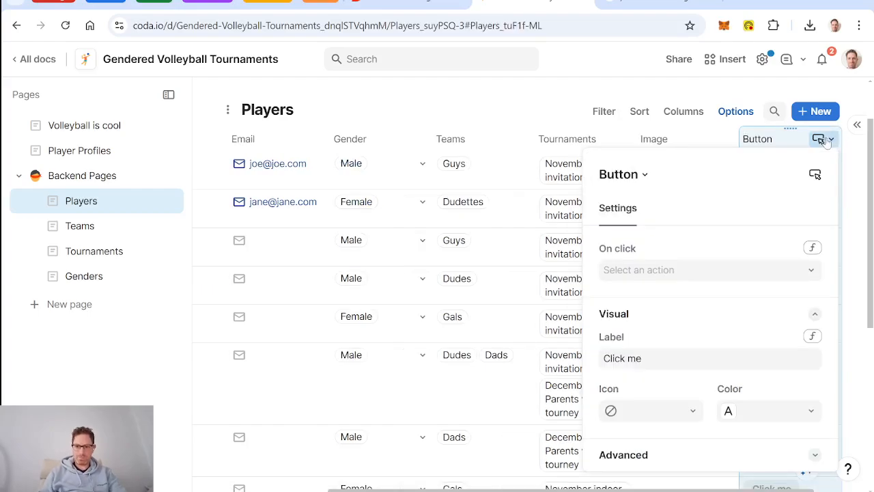
# - Start the button's On click formula with RunActions()
pyautogui.click(813, 248)
pyautogui.write('see on')
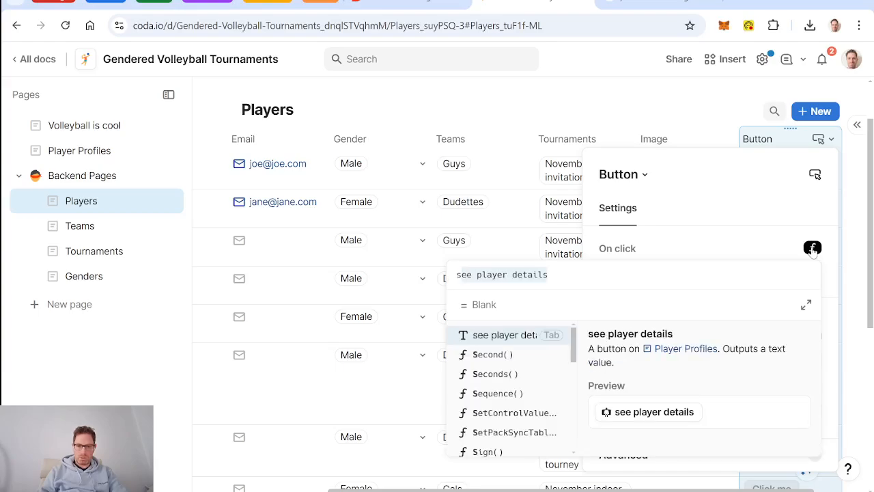
pyautogui.press('BackSpace')
pyautogui.press('BackSpace')
pyautogui.press('BackSpace')
pyautogui.press('BackSpace')
pyautogui.press('BackSpace')
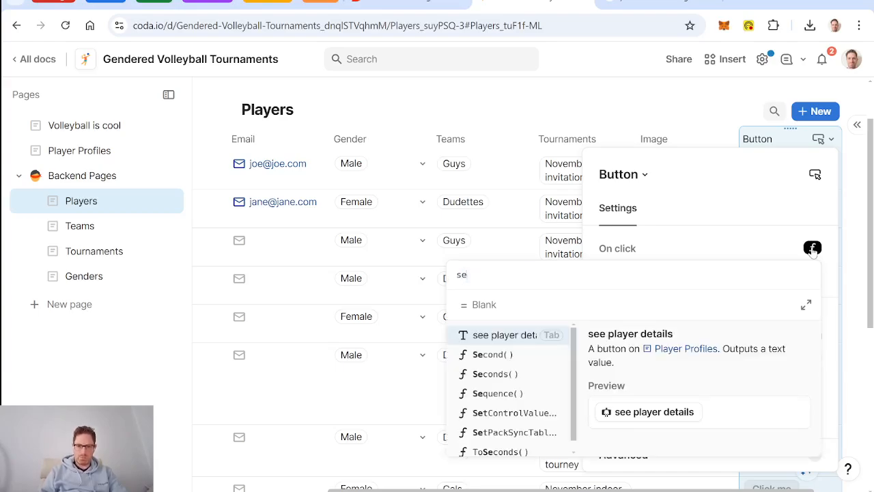
pyautogui.write('openrow(')
pyautogui.press('BackSpace')
pyautogui.press('BackSpace')
pyautogui.press('BackSpace')
pyautogui.press('BackSpace')
pyautogui.press('BackSpace')
pyautogui.press('BackSpace')
pyautogui.press('BackSpace')
pyautogui.press('BackSpace')
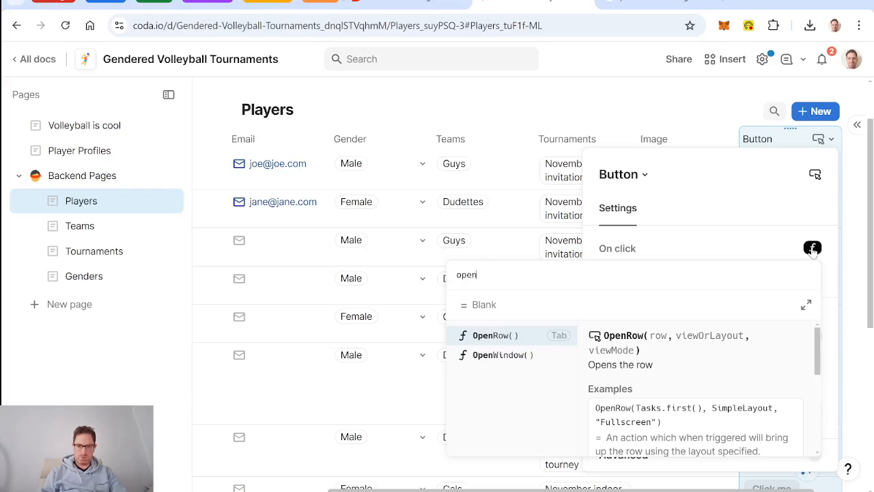
pyautogui.write('runactions(')
pyautogui.press('Tab')
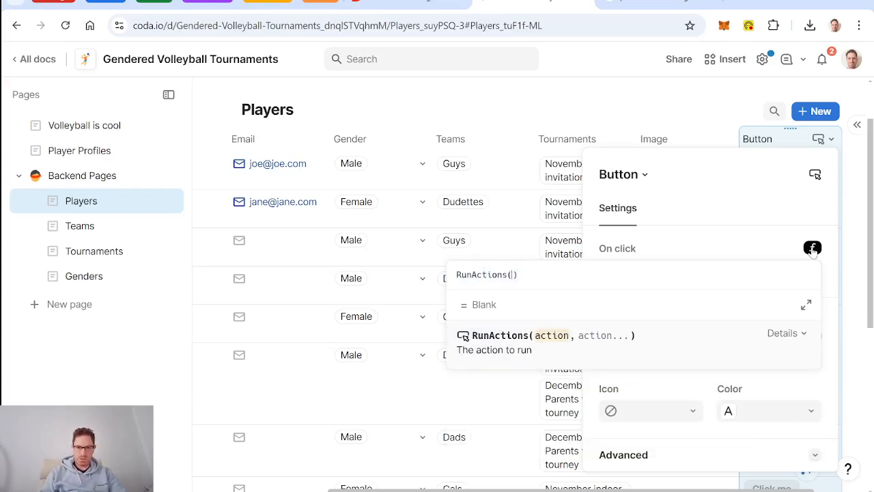
pyautogui.hotkey('shift', 'Return')
# - Add SetControlValue(playerPageSelect, thisRow) inside RunActions
pyautogui.write('setcontrolvalue(,')
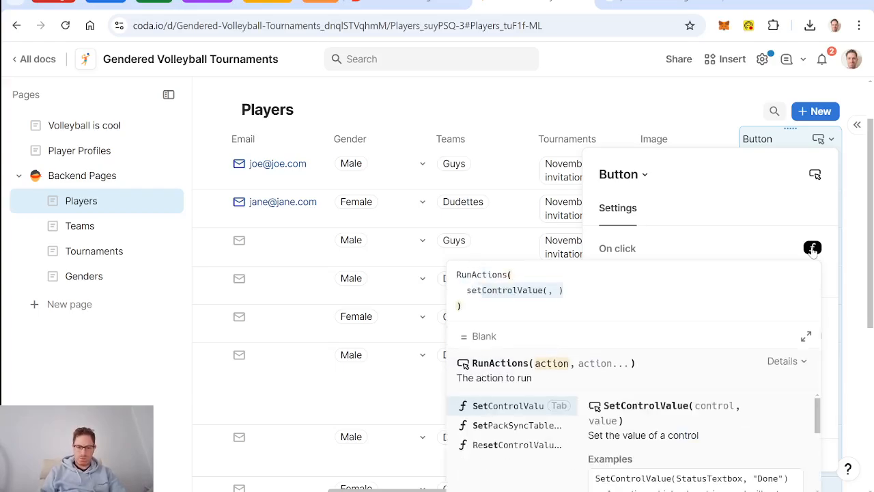
pyautogui.press('Tab')
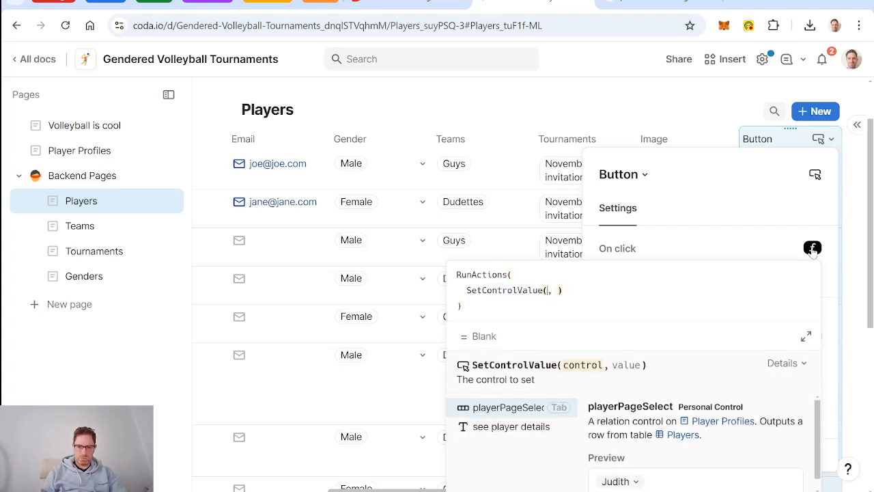
pyautogui.press('Tab')
pyautogui.press('Right')
pyautogui.write('thisrow')
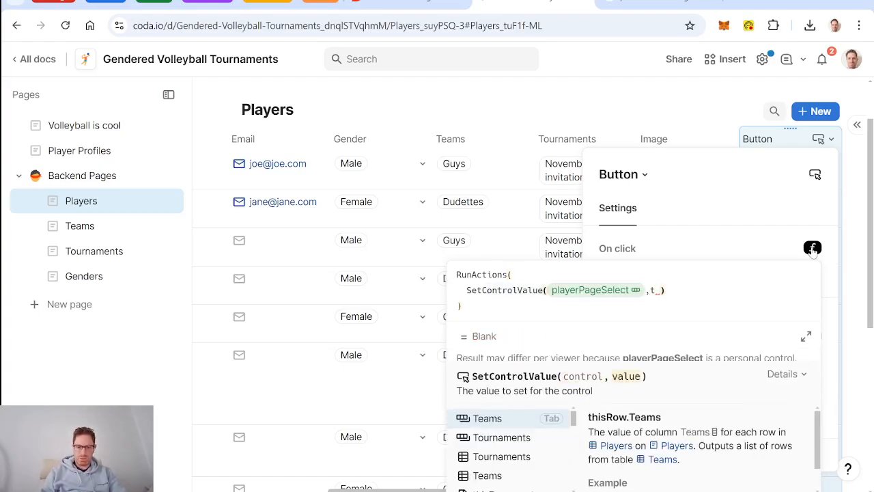
pyautogui.press('Tab')
pyautogui.write(',')
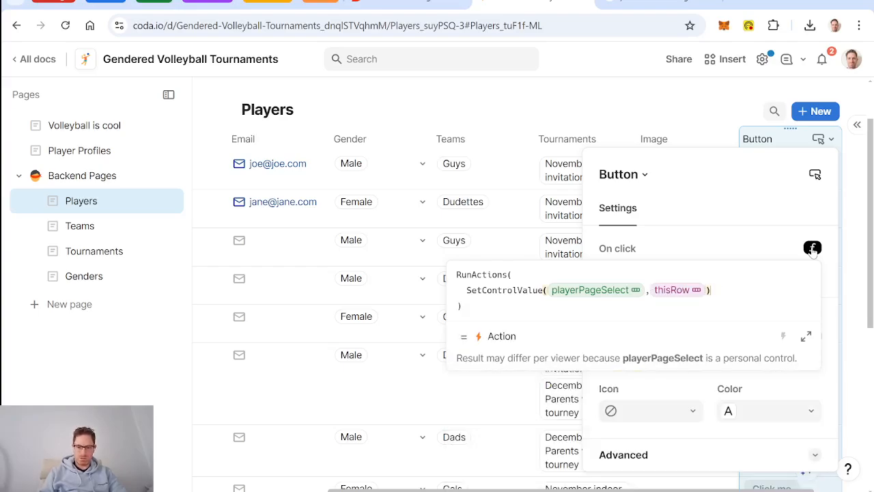
# - Add an empty OpenWindow() action on a new line of the formula
pyautogui.press('Return')
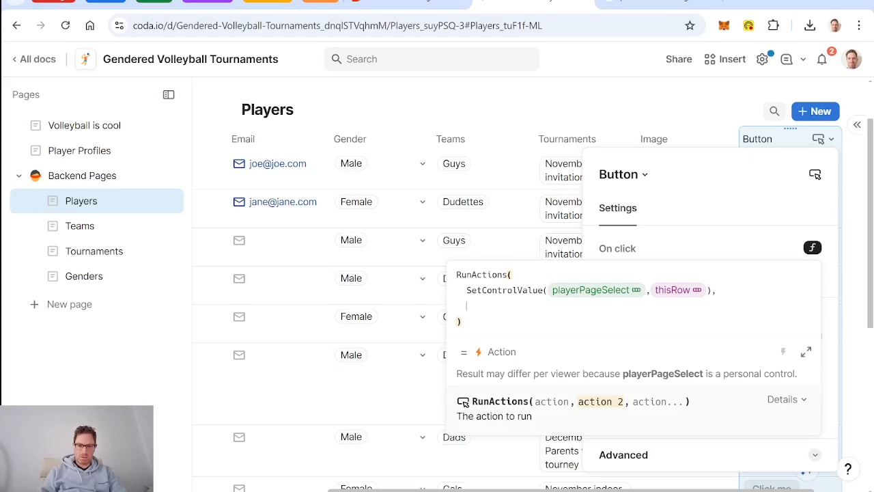
pyautogui.write('openw')
pyautogui.press('Tab')
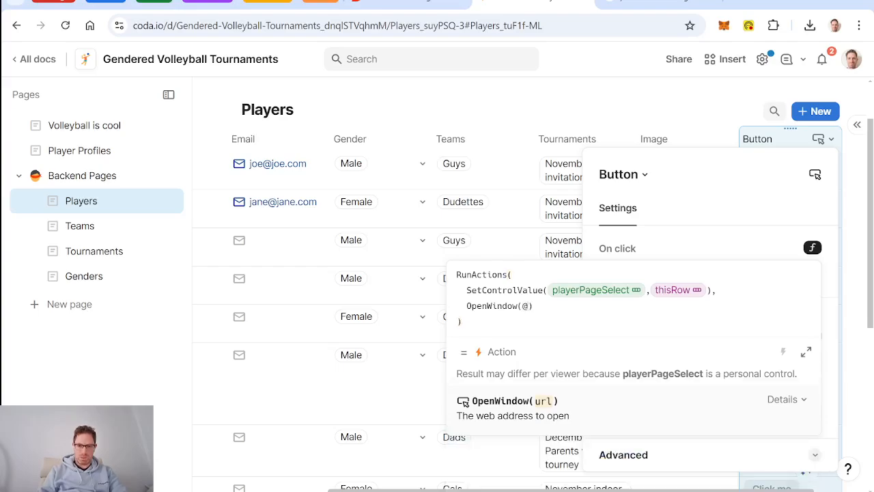
pyautogui.write('@player')
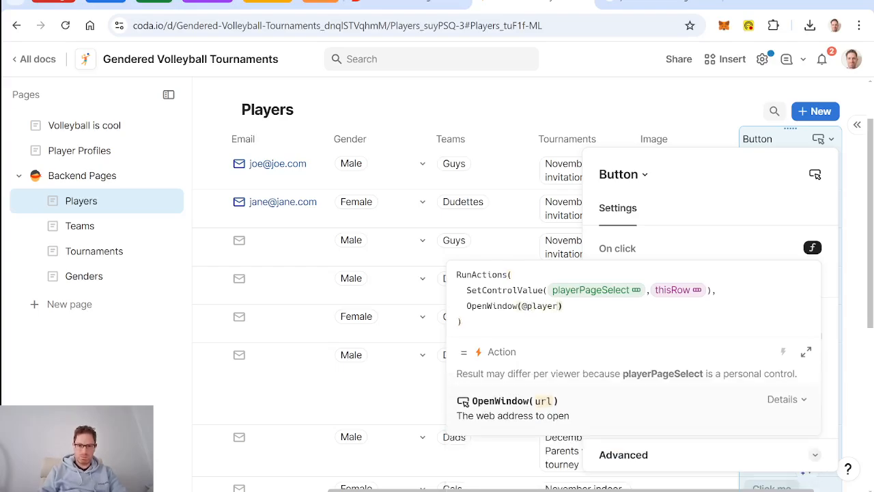
pyautogui.press('BackSpace')
pyautogui.press('BackSpace')
pyautogui.press('BackSpace')
pyautogui.press('BackSpace')
pyautogui.press('BackSpace')
pyautogui.press('BackSpace')
pyautogui.press('BackSpace')
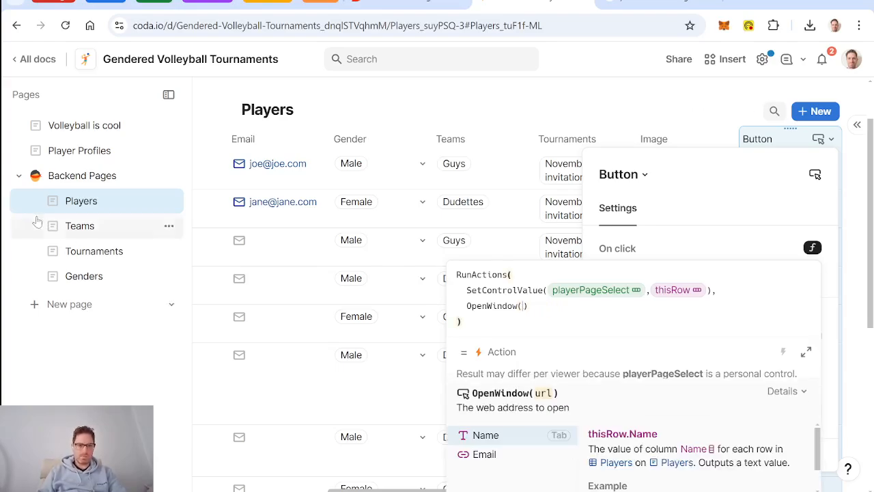
# - Copy the link to the Player Profiles page
pyautogui.click(94, 150)
pyautogui.click(168, 150)
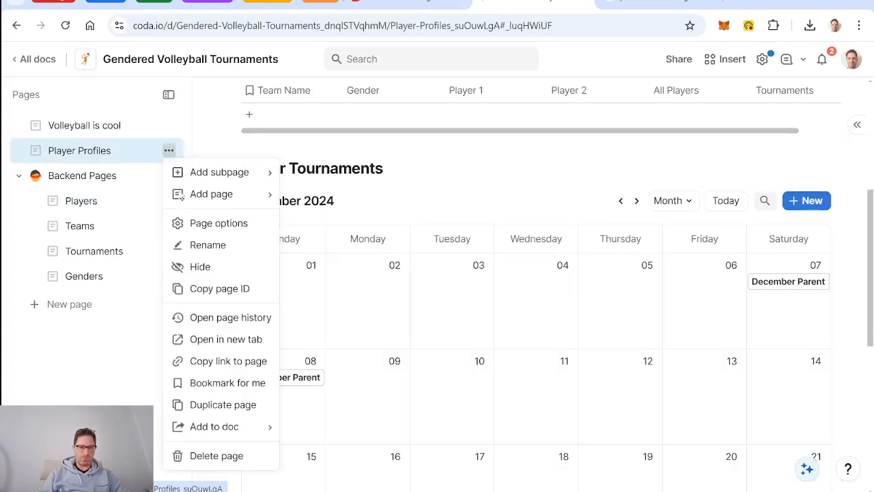
pyautogui.click(225, 363)
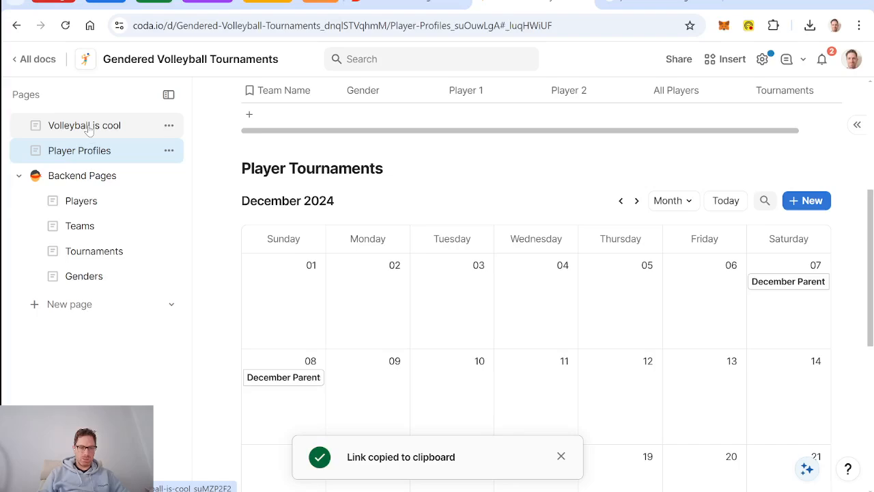
# - Paste the Player Profiles link as the OpenWindow address in the button's On click formula
pyautogui.click(81, 204)
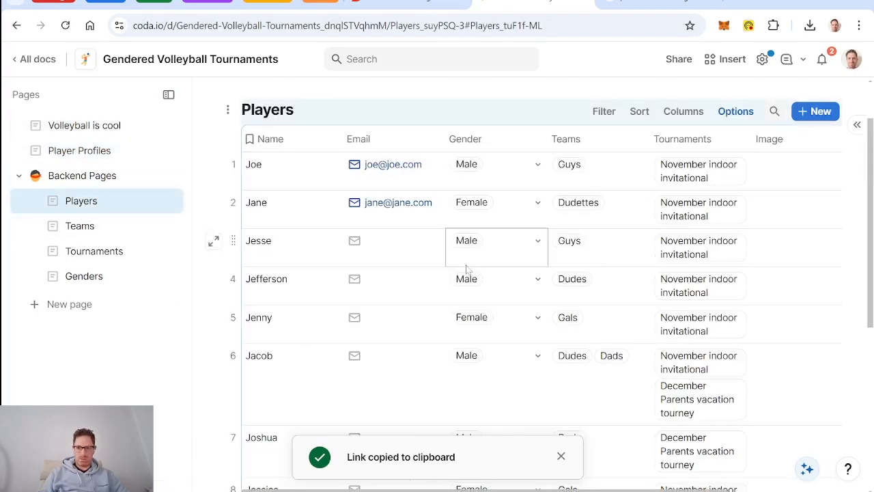
pyautogui.hscroll(3, 479, 260)
pyautogui.click(749, 171)
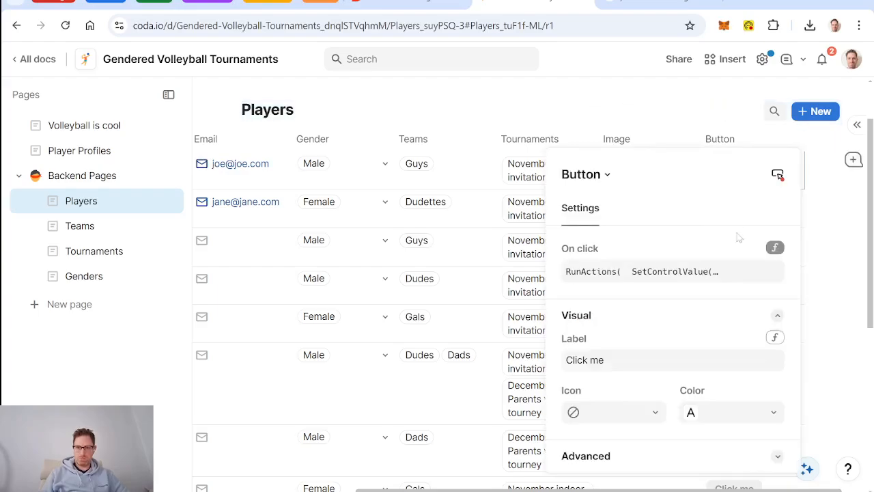
pyautogui.click(735, 272)
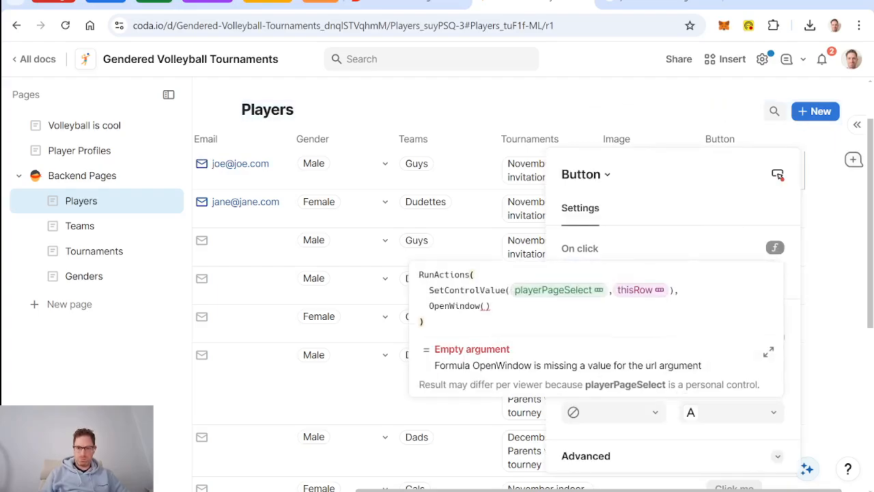
pyautogui.click(486, 306)
pyautogui.write('"')
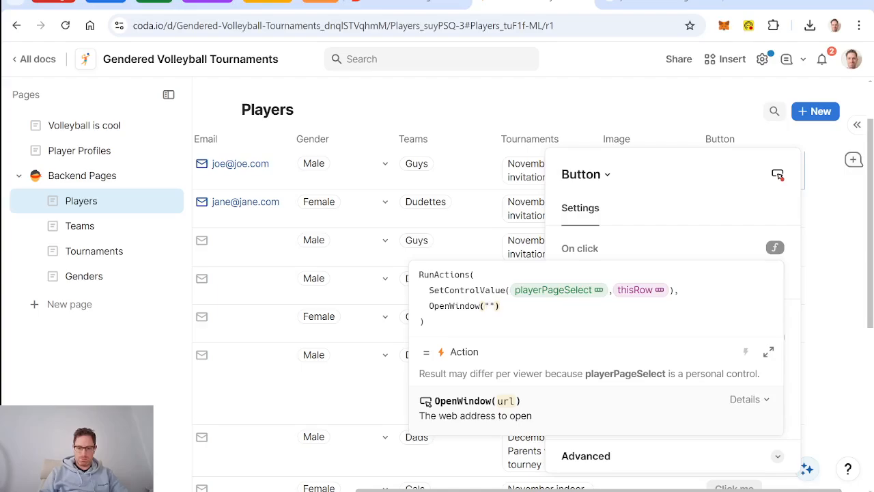
pyautogui.hotkey('ctrl', 'v')
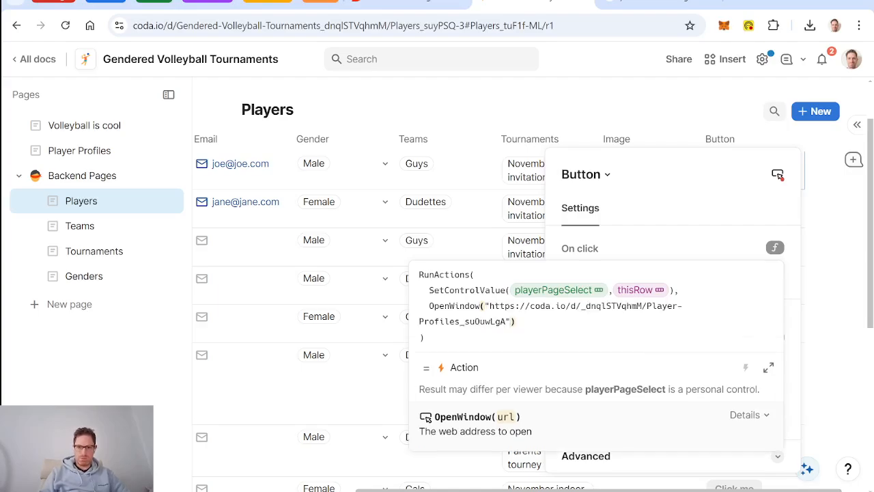
pyautogui.press('Return')
pyautogui.doubleClick(721, 138)
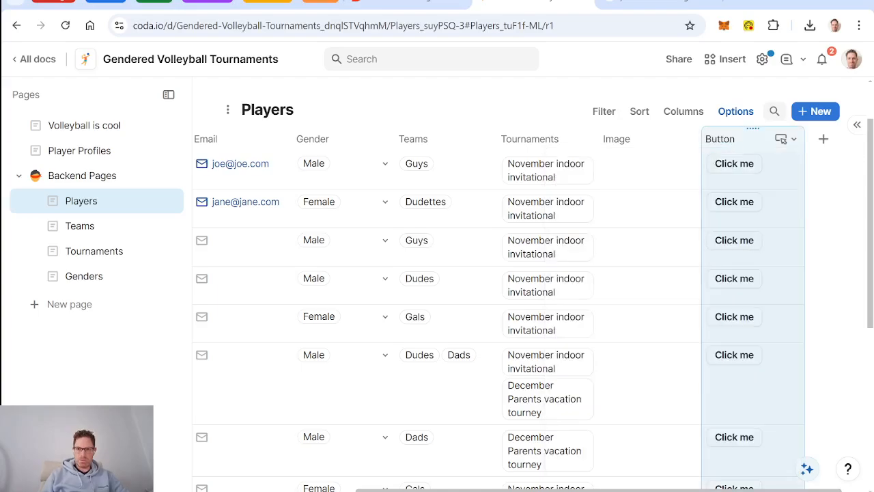
# - Rename the Button column to See Player Profile
pyautogui.write('See on P')
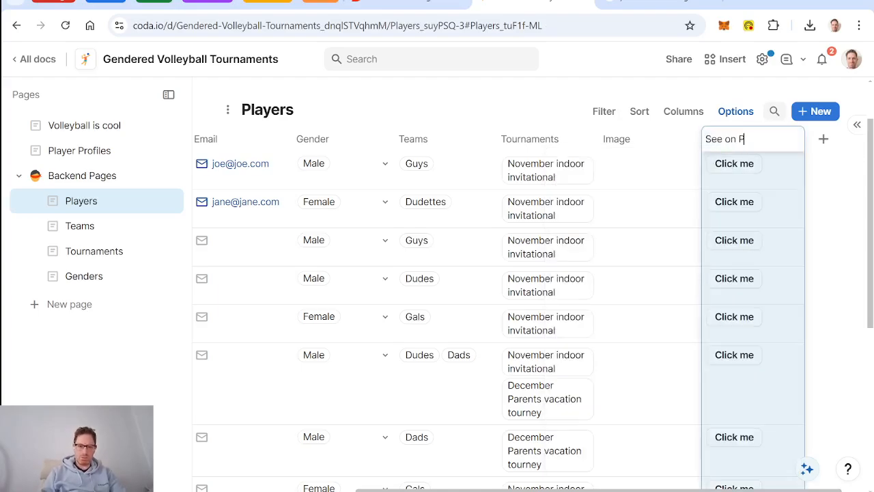
pyautogui.press('BackSpace')
pyautogui.press('BackSpace')
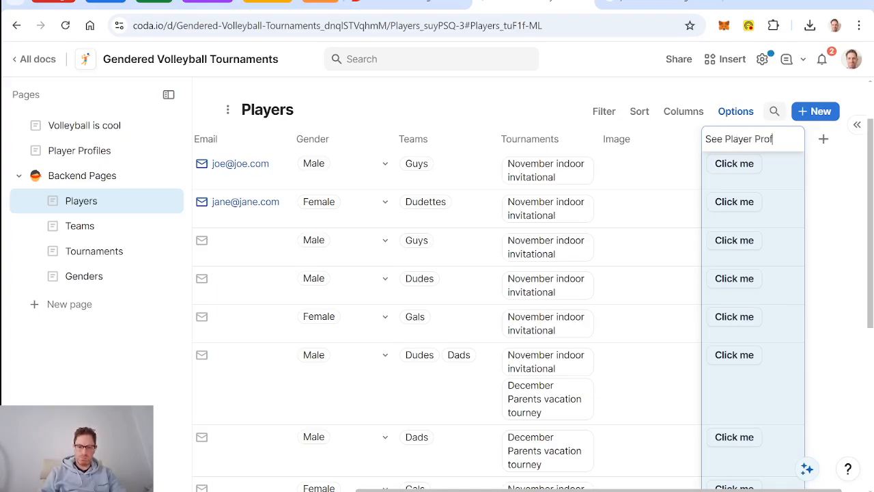
pyautogui.click(789, 182)
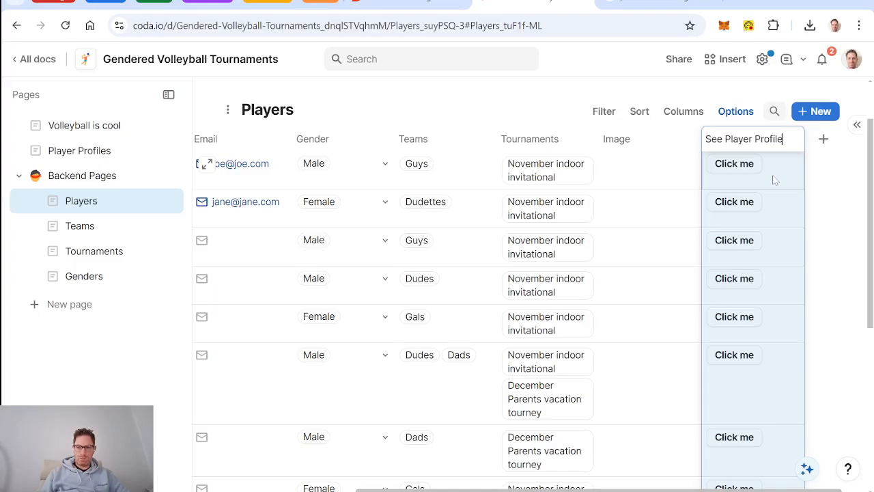
# - Relabel the buttons 'see player profile' and search the icon picker for volleyball
pyautogui.click(739, 163)
pyautogui.click(608, 360)
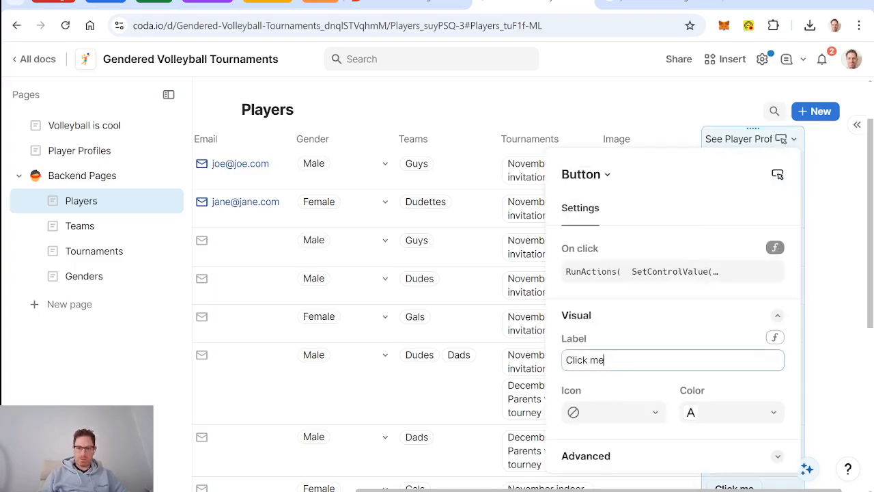
pyautogui.press('BackSpace')
pyautogui.write('see ')
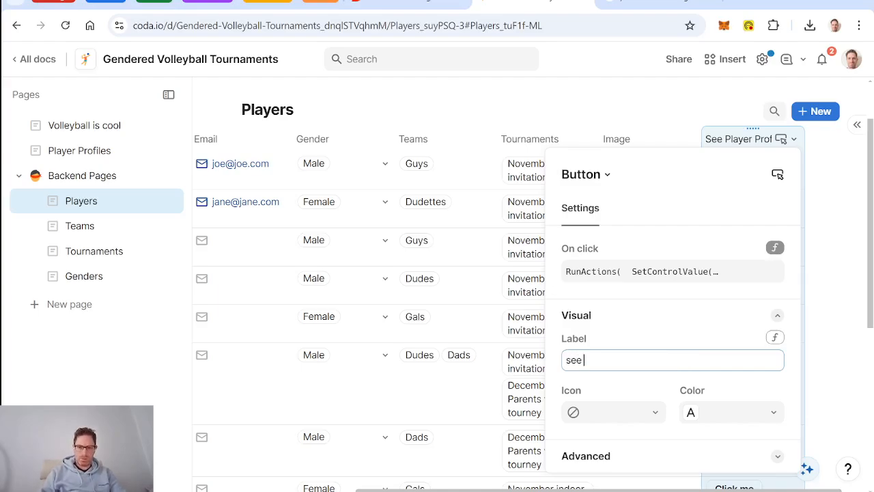
pyautogui.write('player profile')
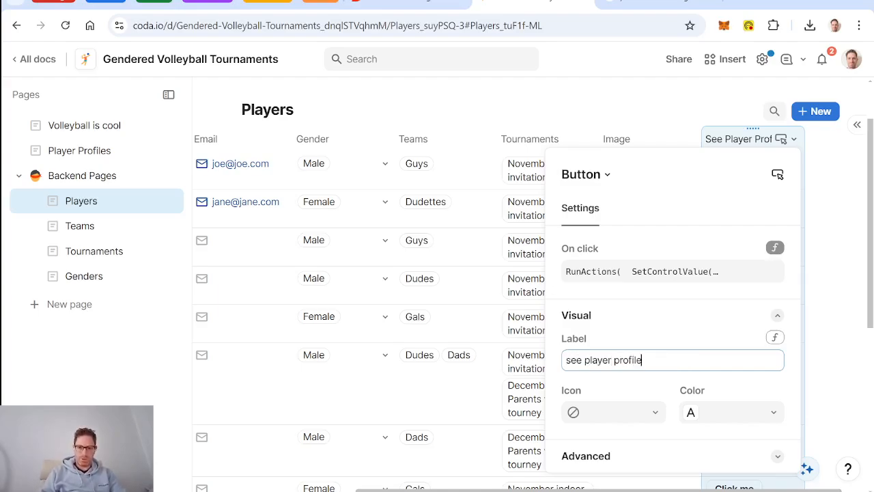
pyautogui.click(652, 413)
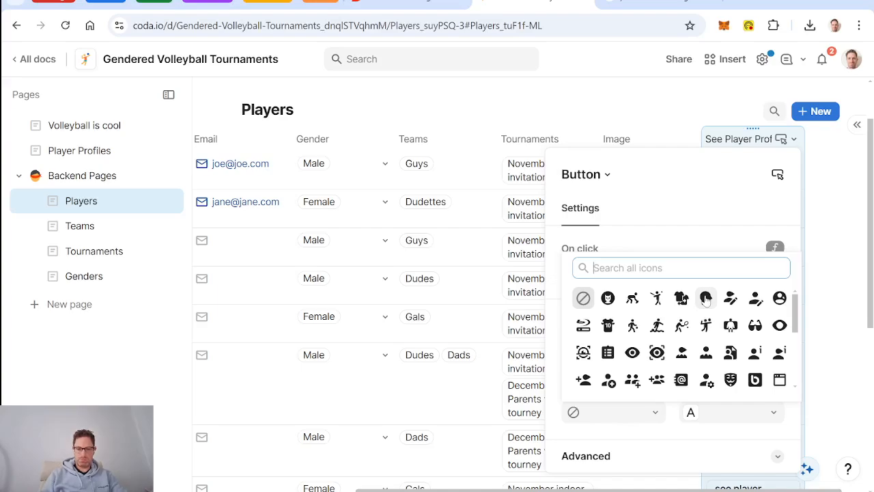
pyautogui.write('volleyb')
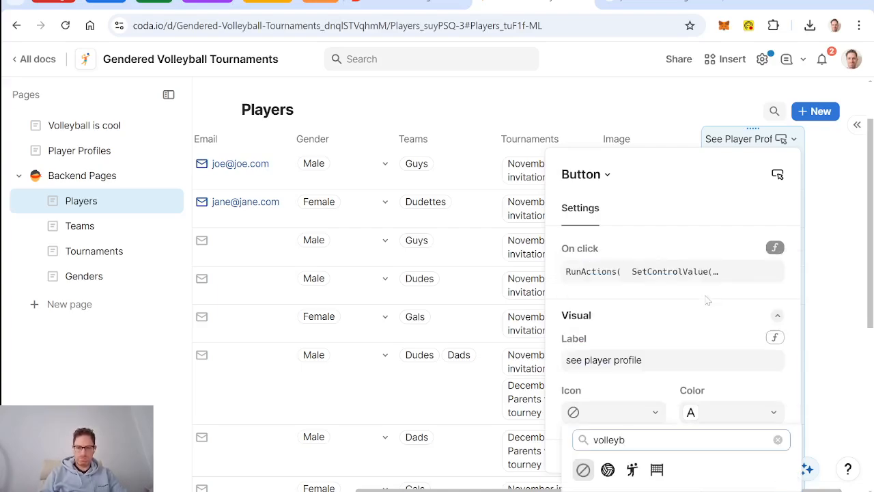
# - Give the buttons the volleyball-player icon, then open the selected player's details from Player Profiles
pyautogui.click(632, 469)
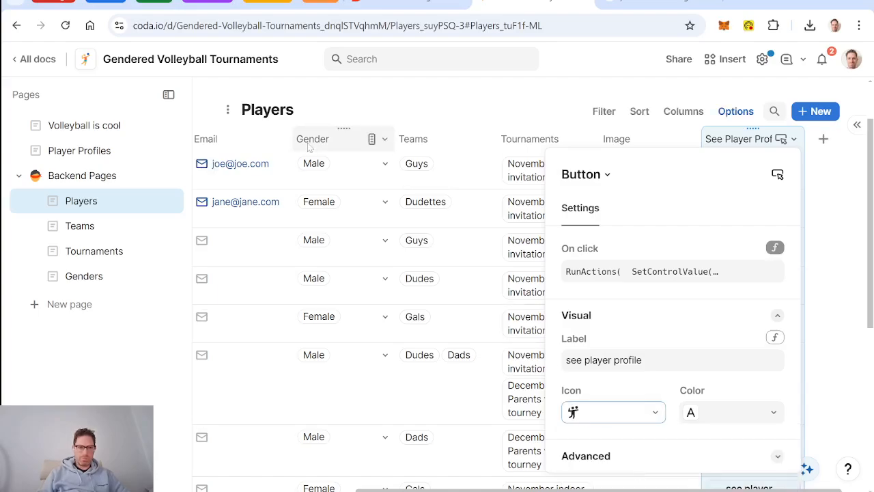
pyautogui.click(80, 152)
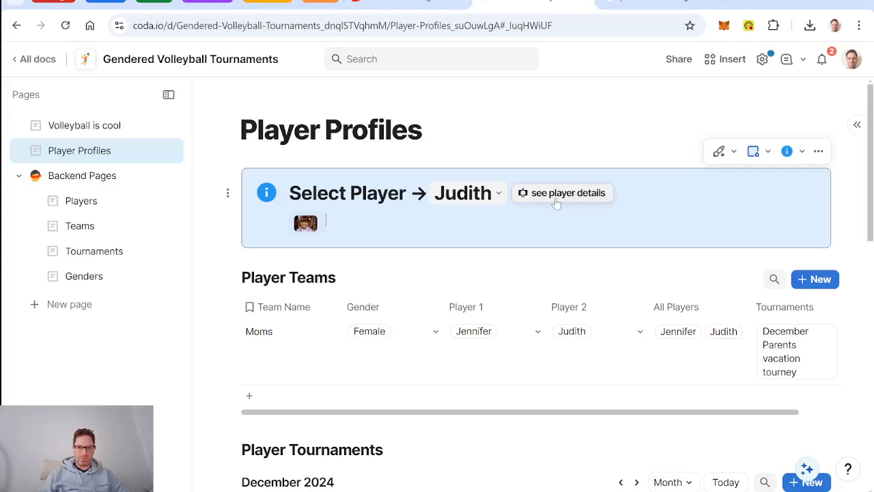
pyautogui.click(566, 198)
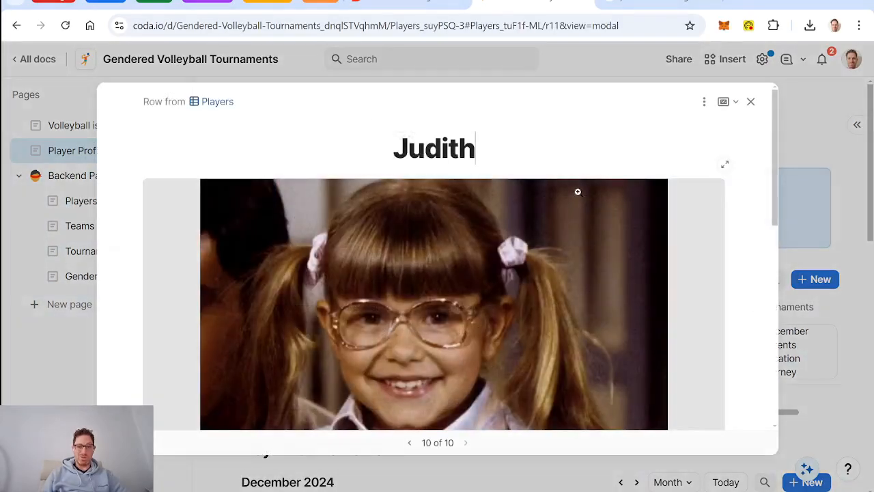
pyautogui.scroll(-10, 699, 268)
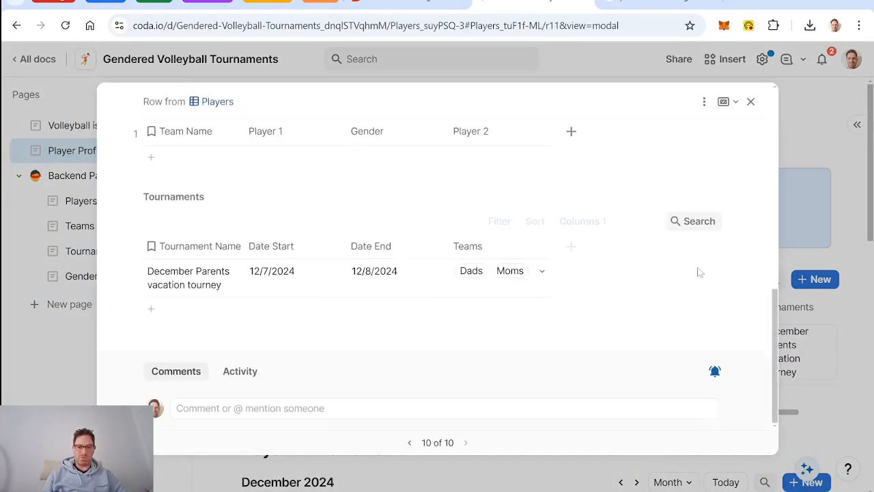
pyautogui.scroll(10, 698, 269)
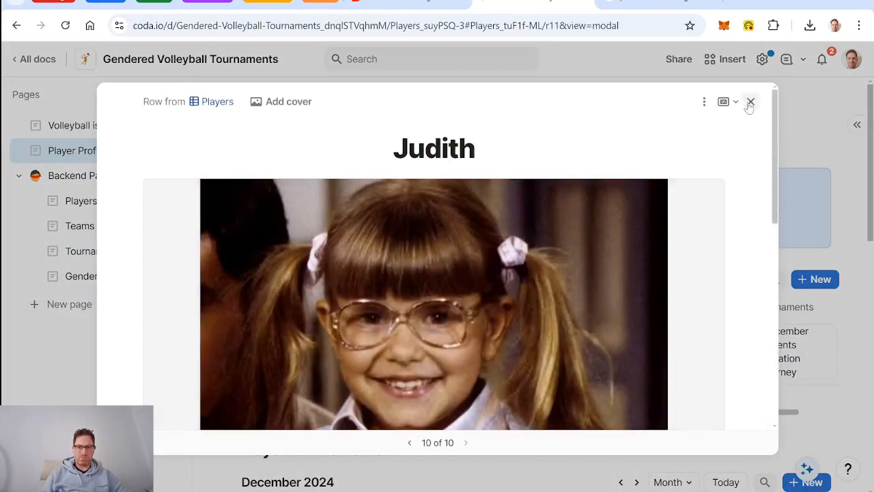
# - Close and reopen Judith's player record, then bring up its ⋮ options menu
pyautogui.click(751, 101)
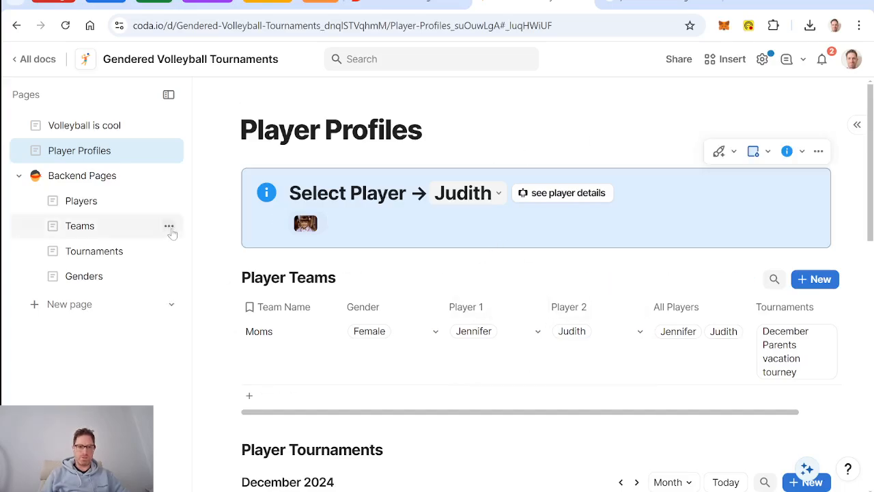
pyautogui.click(563, 194)
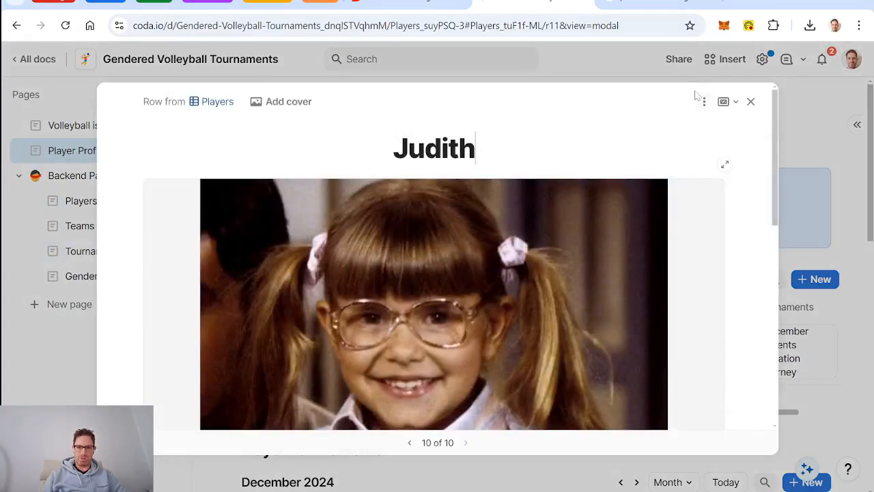
pyautogui.click(705, 101)
# - Unhide the See Player Profile field and move it directly below Image in the layout
pyautogui.click(712, 126)
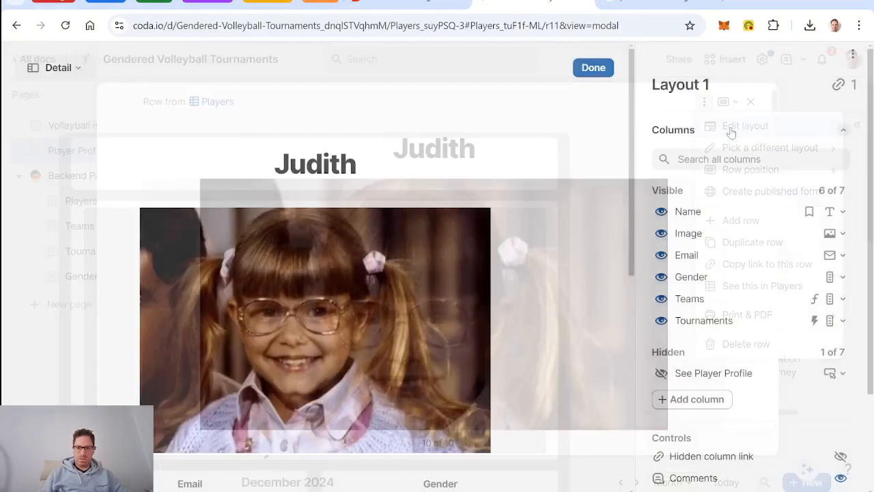
pyautogui.click(660, 372)
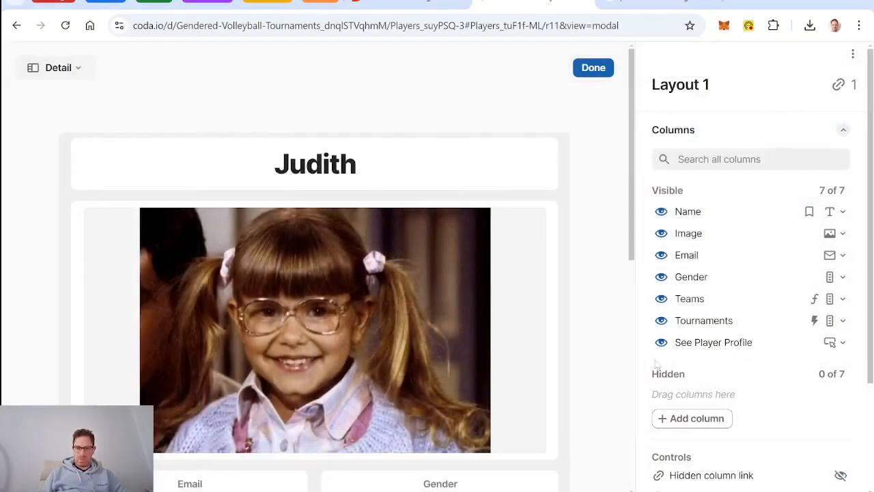
pyautogui.moveTo(645, 325); pyautogui.dragTo(656, 252)
pyautogui.scroll(-4, 394, 462)
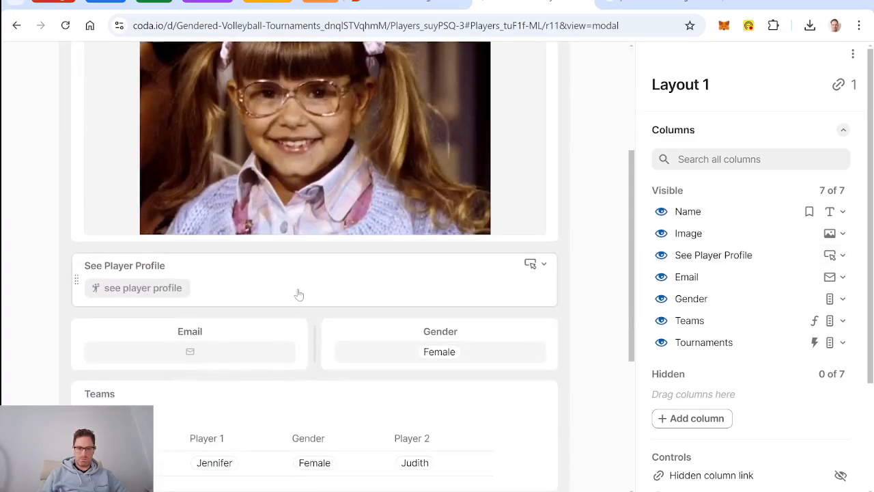
# - Set the profile button's label style to None and centre it, then test it on Judith's record
pyautogui.click(295, 283)
pyautogui.scroll(-4, 799, 329)
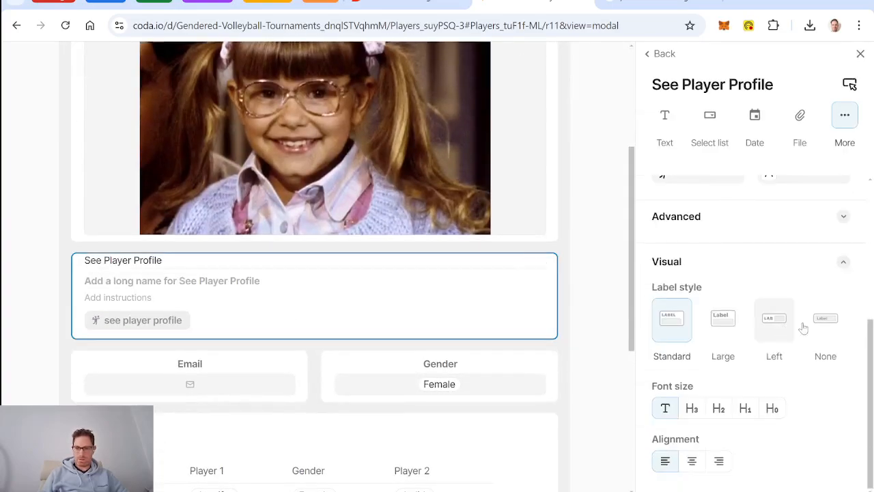
pyautogui.click(825, 321)
pyautogui.click(691, 462)
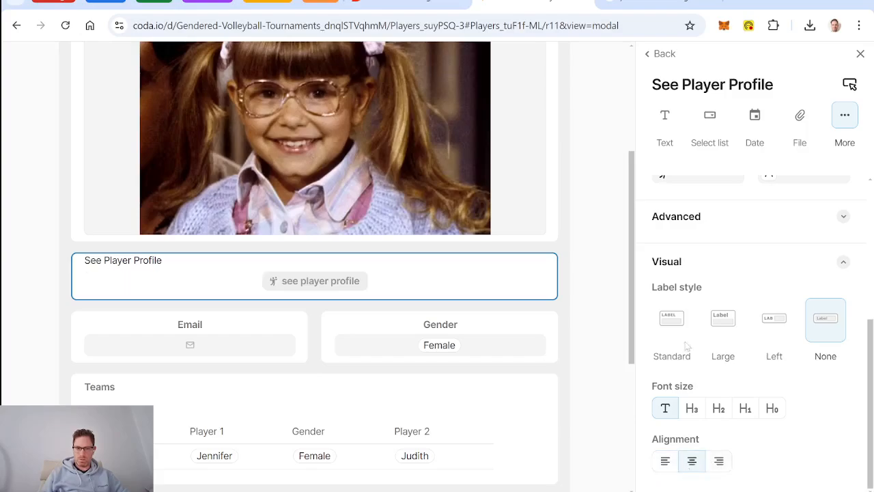
pyautogui.click(860, 54)
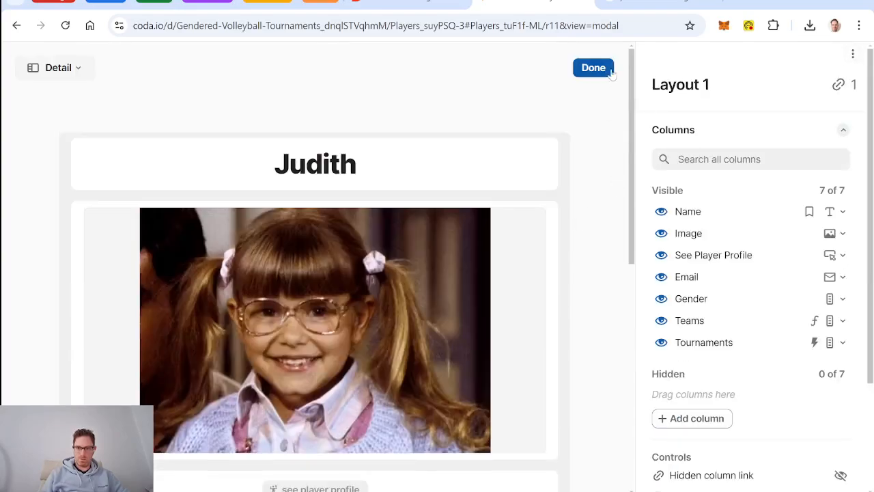
pyautogui.click(594, 68)
pyautogui.scroll(-3, 526, 227)
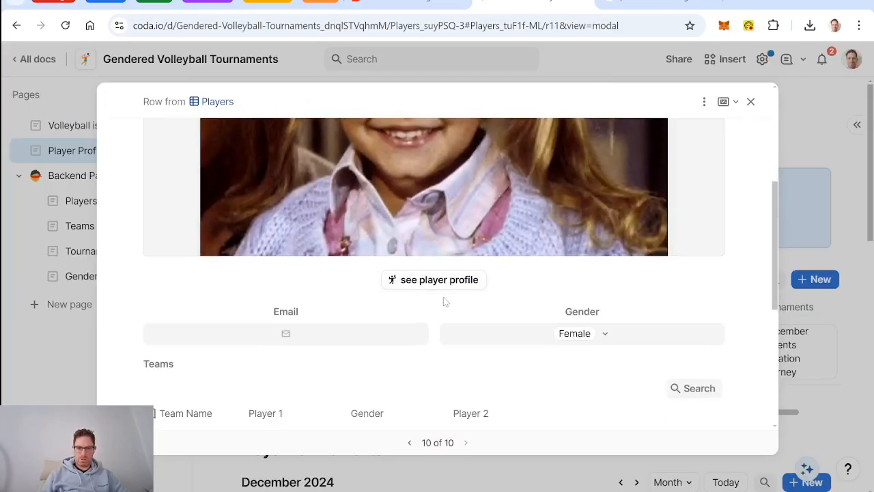
pyautogui.click(442, 292)
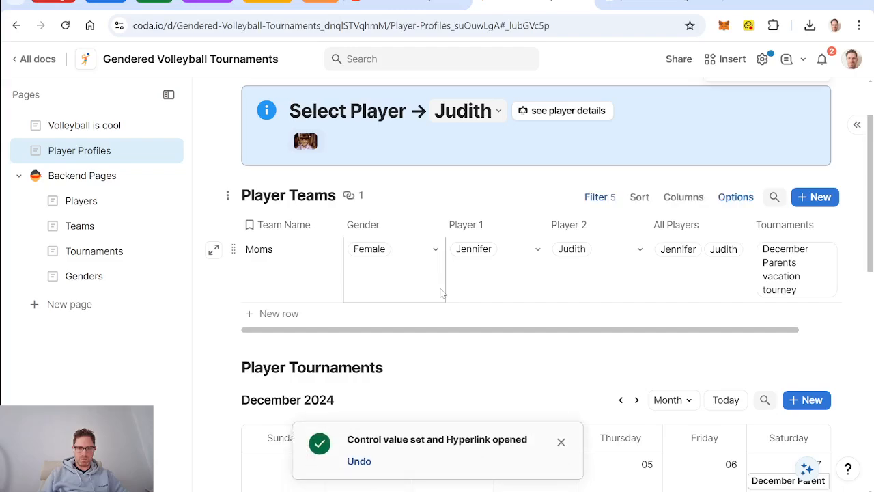
# - Dismiss the toast, then use Jefferson's 'see player profile' button from the Players table
pyautogui.click(561, 442)
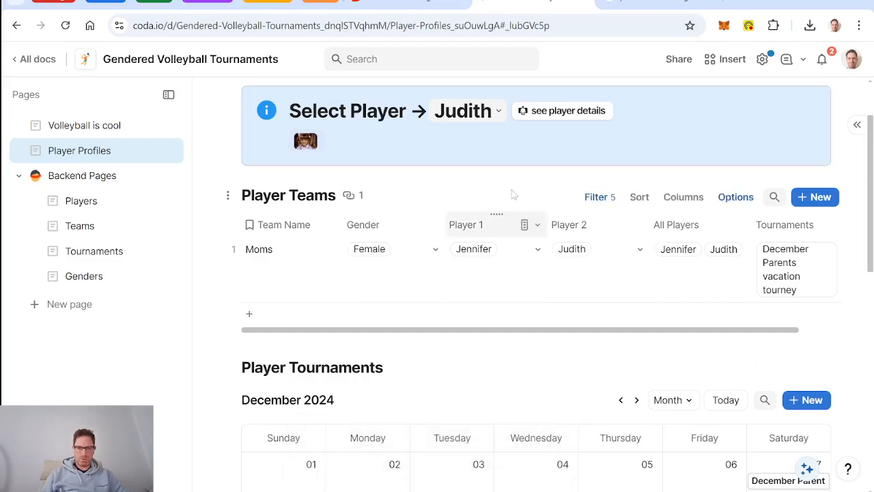
pyautogui.click(92, 201)
pyautogui.click(213, 279)
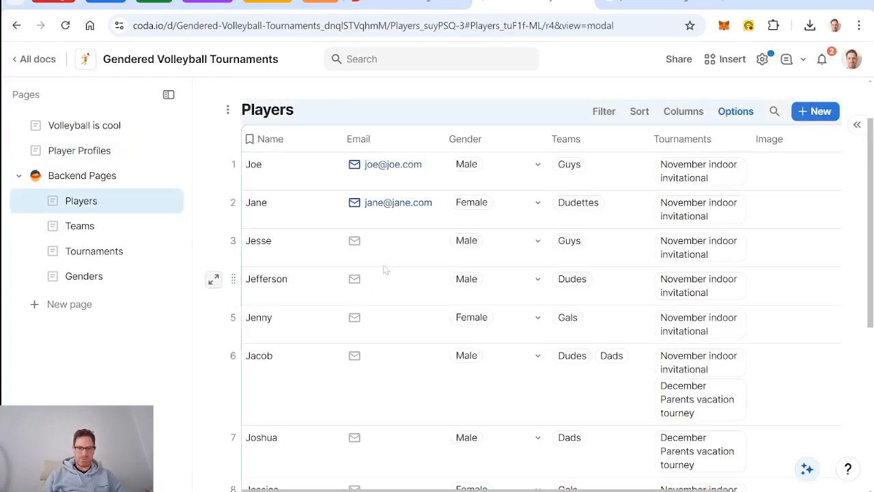
pyautogui.click(451, 226)
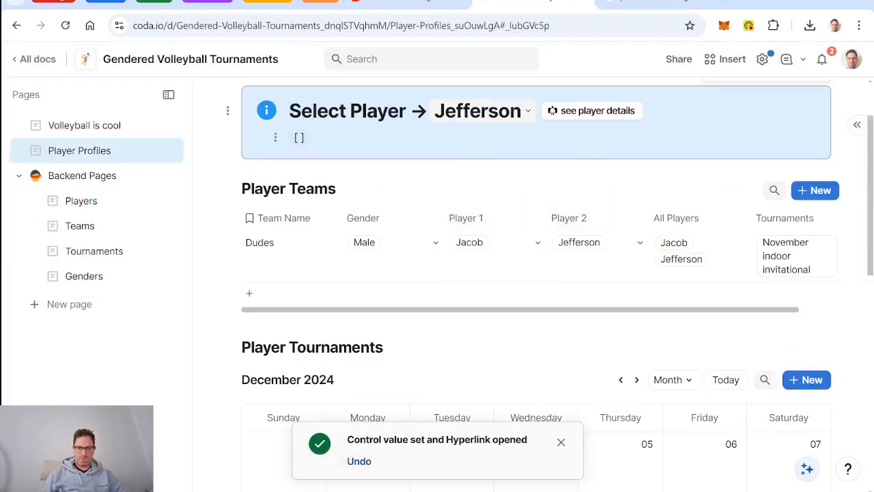
pyautogui.scroll(-3, 536, 240)
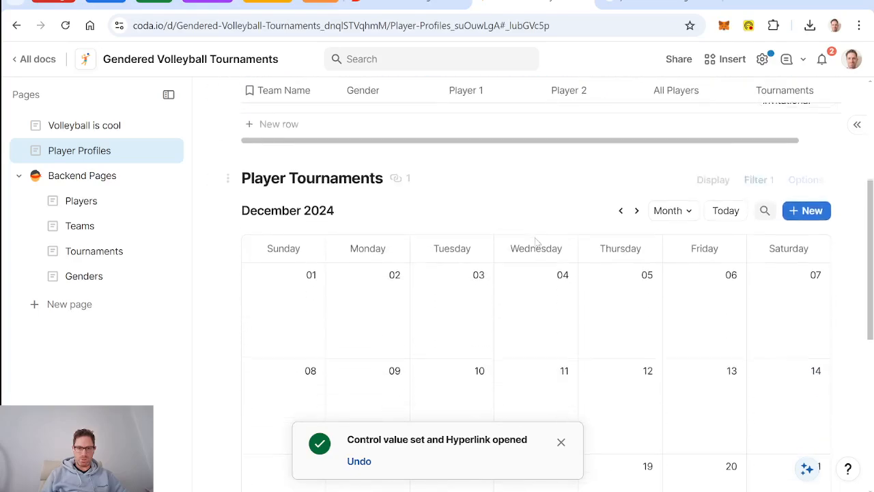
pyautogui.scroll(-8, 537, 241)
pyautogui.scroll(8, 536, 241)
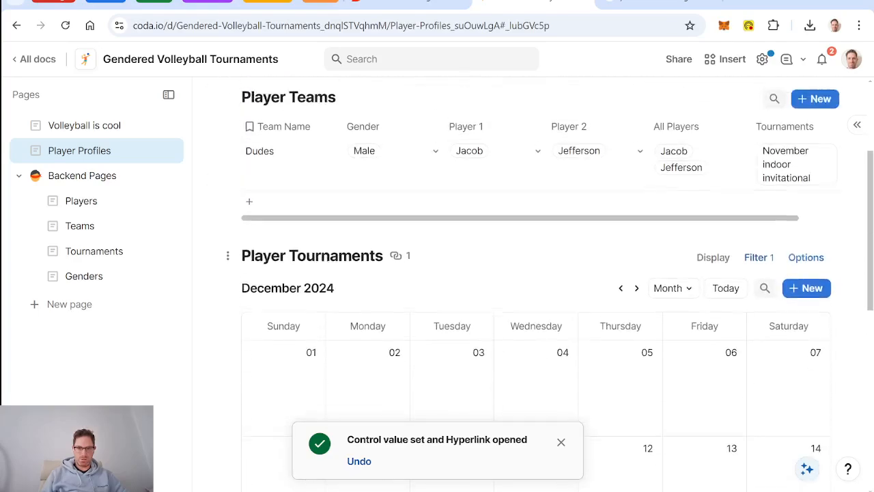
pyautogui.scroll(3, 533, 242)
pyautogui.scroll(-1, 533, 242)
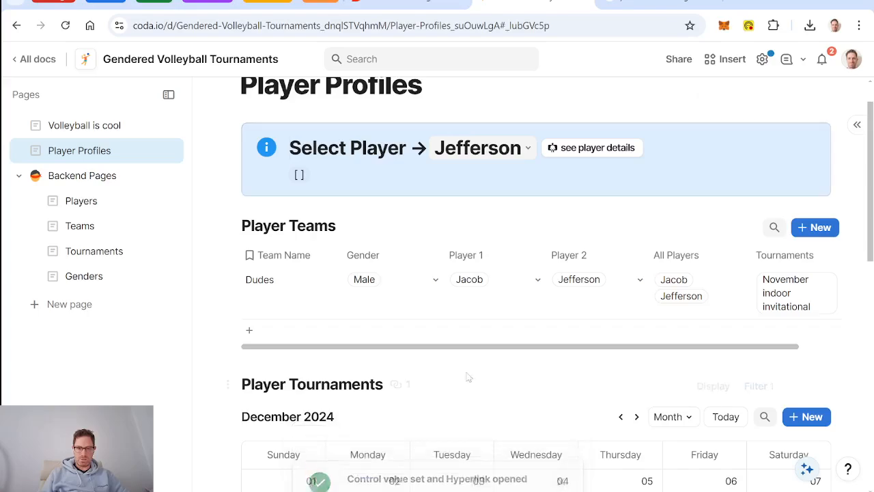
# - Edit the layout of Jefferson's record and open the See Player Profile column options
pyautogui.click(580, 151)
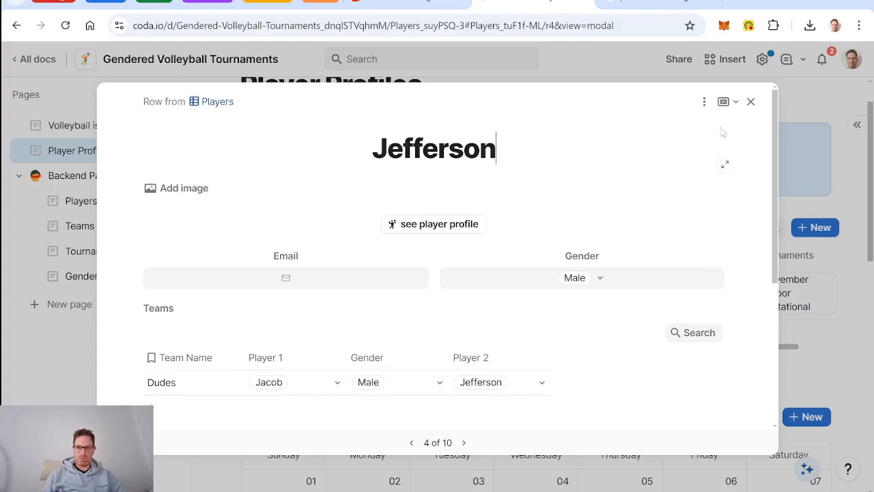
pyautogui.click(703, 102)
pyautogui.click(735, 127)
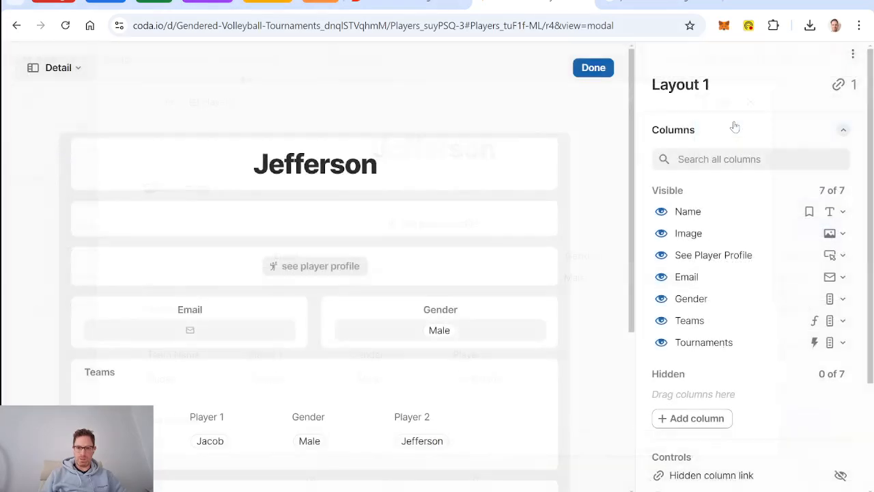
pyautogui.click(424, 274)
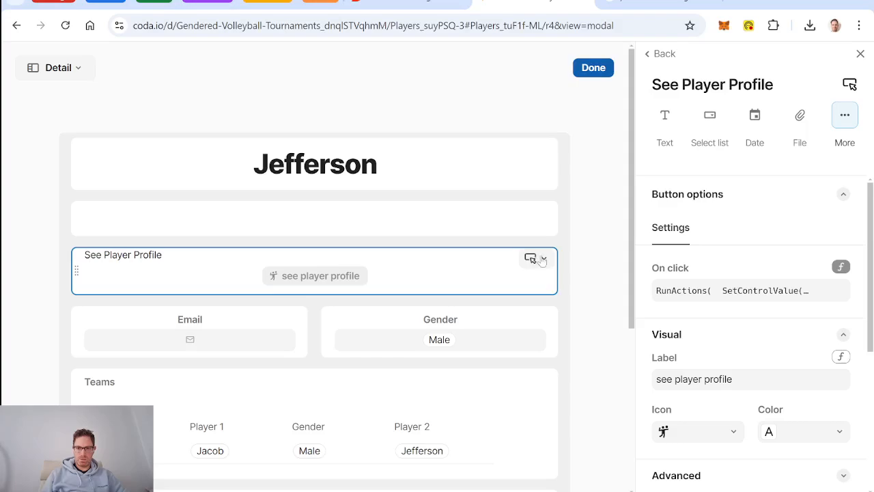
pyautogui.click(544, 258)
# - Set the button's Show alert option to Only for errors, then finish and close the record
pyautogui.scroll(-5, 754, 270)
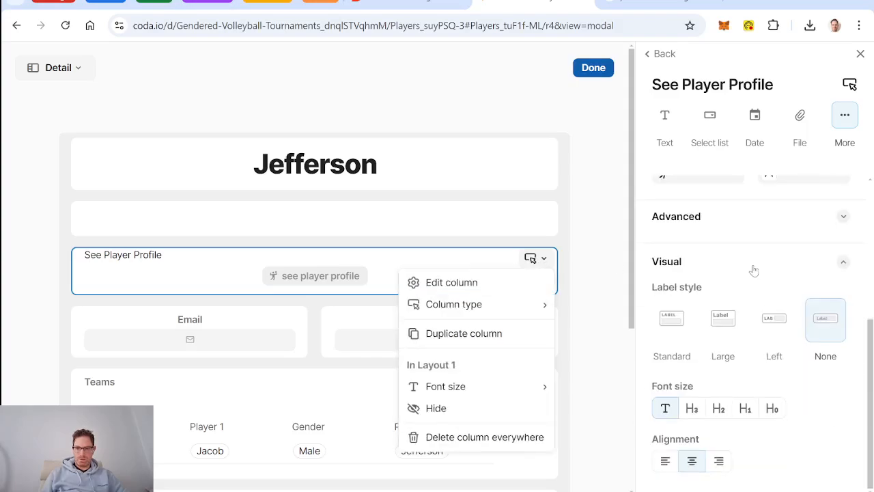
pyautogui.click(735, 234)
pyautogui.scroll(-2, 742, 307)
pyautogui.click(728, 306)
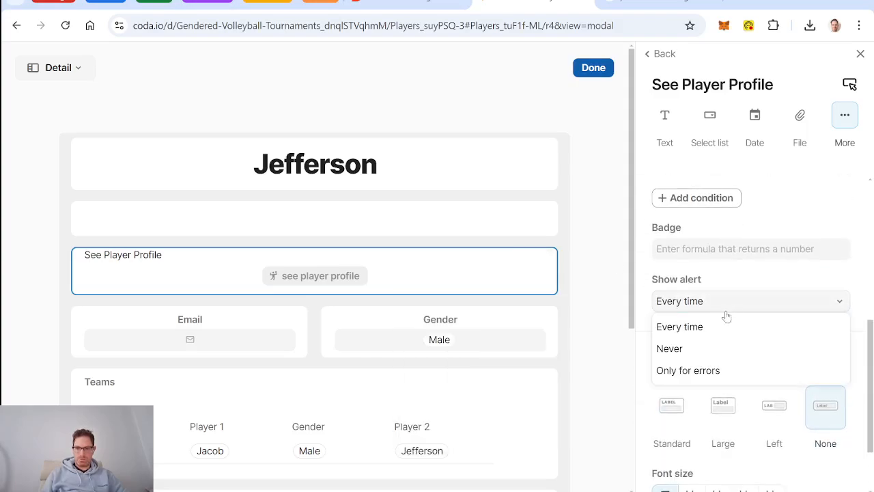
pyautogui.click(712, 371)
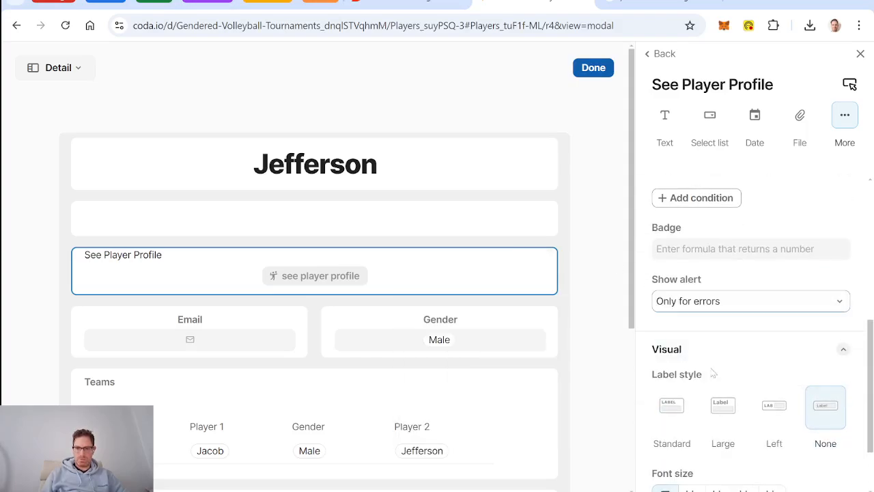
pyautogui.click(593, 68)
pyautogui.click(750, 102)
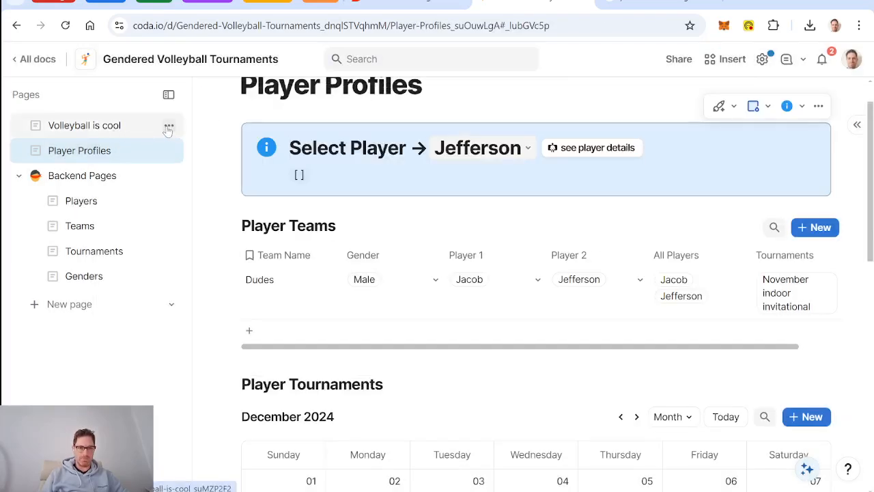
# - Create an 'All Players' page below Volleyball is cool and insert the Players table via /play
pyautogui.click(168, 127)
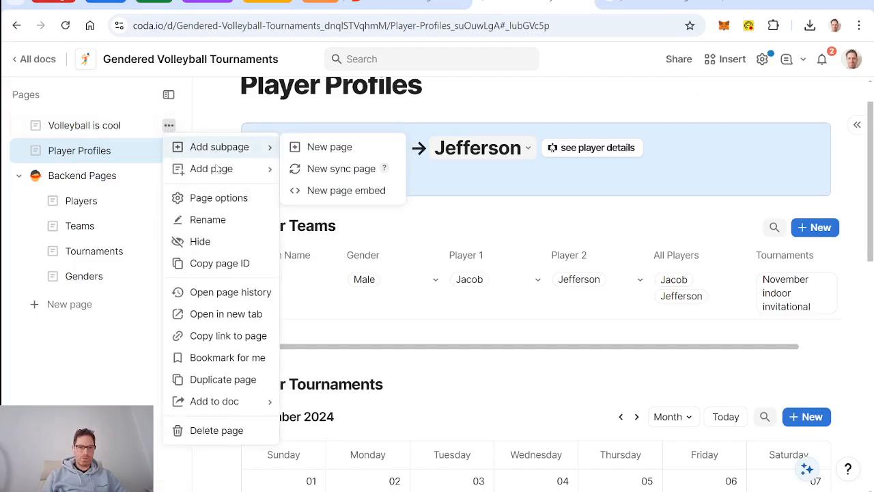
pyautogui.moveTo(214, 170)
pyautogui.click(321, 169)
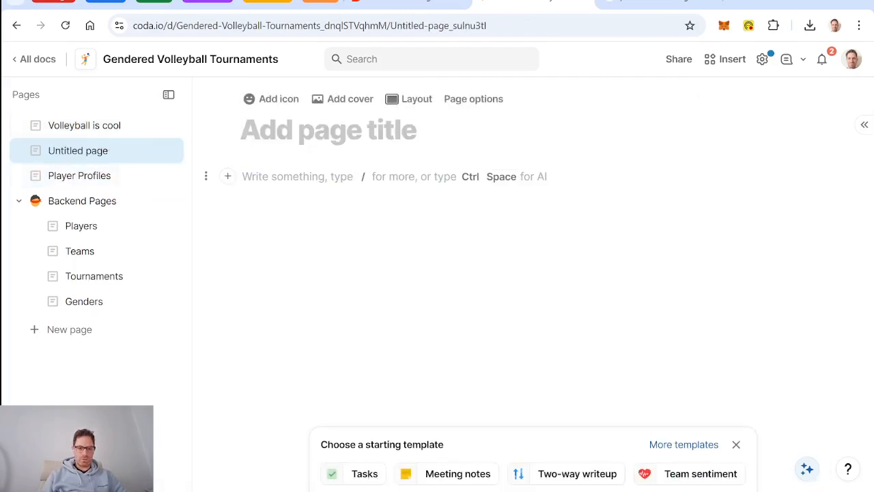
pyautogui.write('All Players')
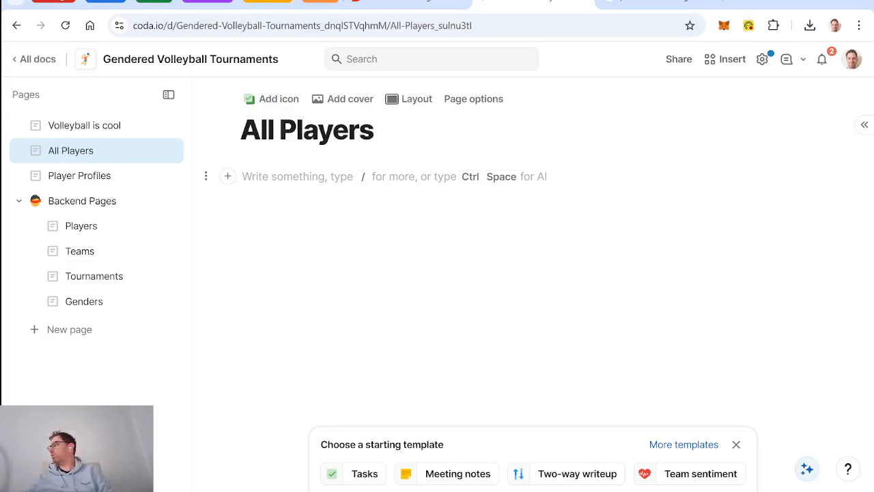
pyautogui.press('Return')
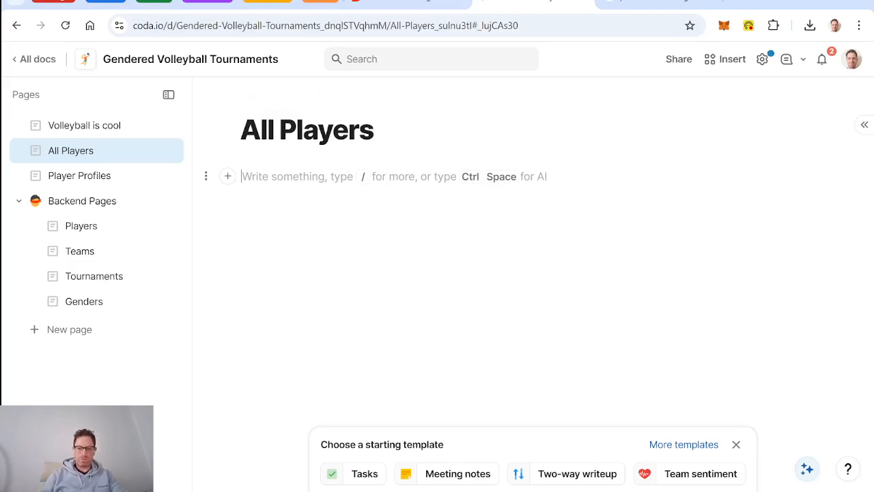
pyautogui.write('/play')
pyautogui.press('Return')
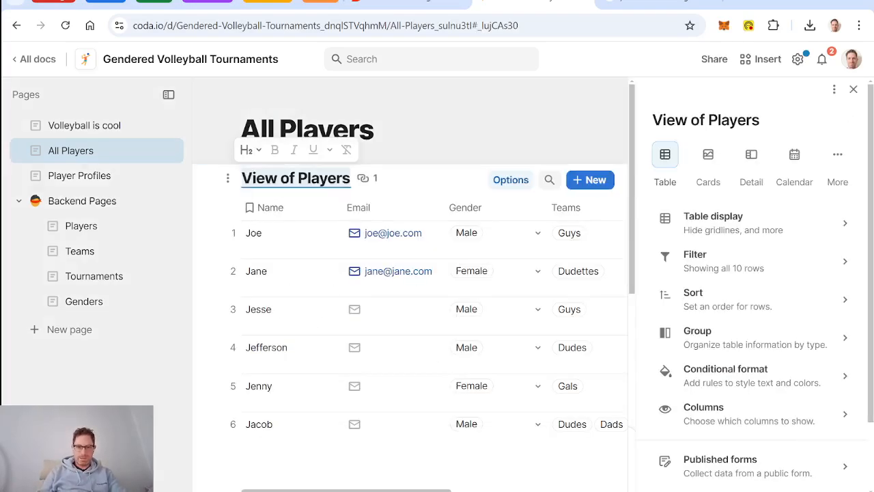
# - Switch the players view to Cards showing the See Player Profile button and Teams
pyautogui.click(709, 154)
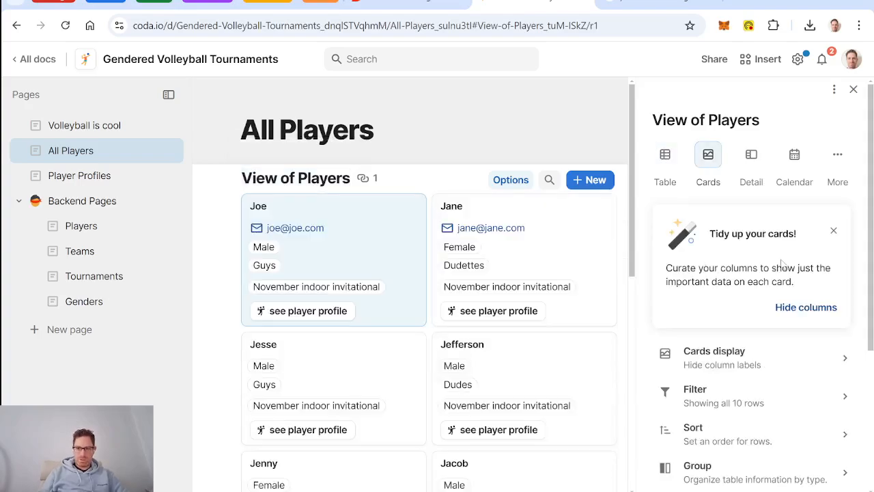
pyautogui.click(806, 309)
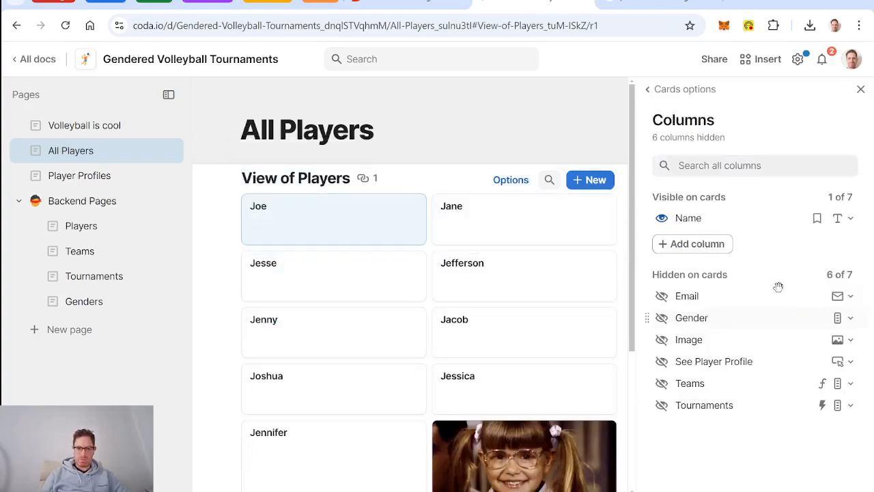
pyautogui.scroll(-2, 560, 327)
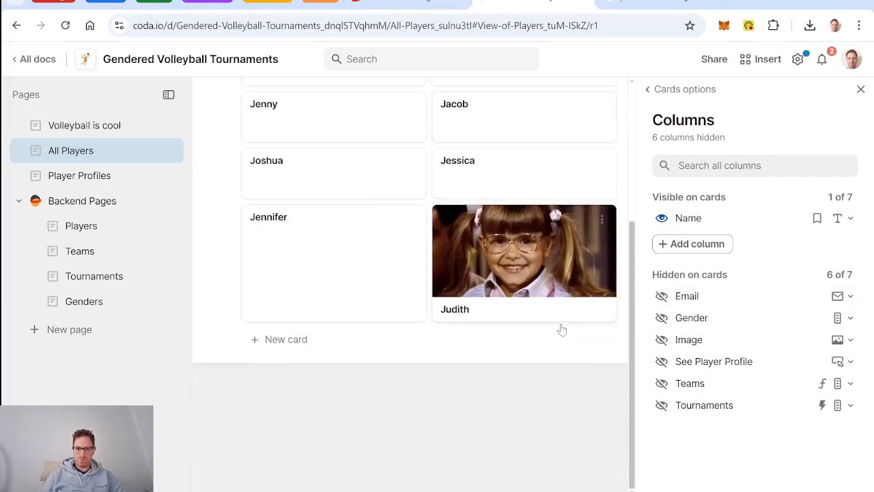
pyautogui.click(662, 362)
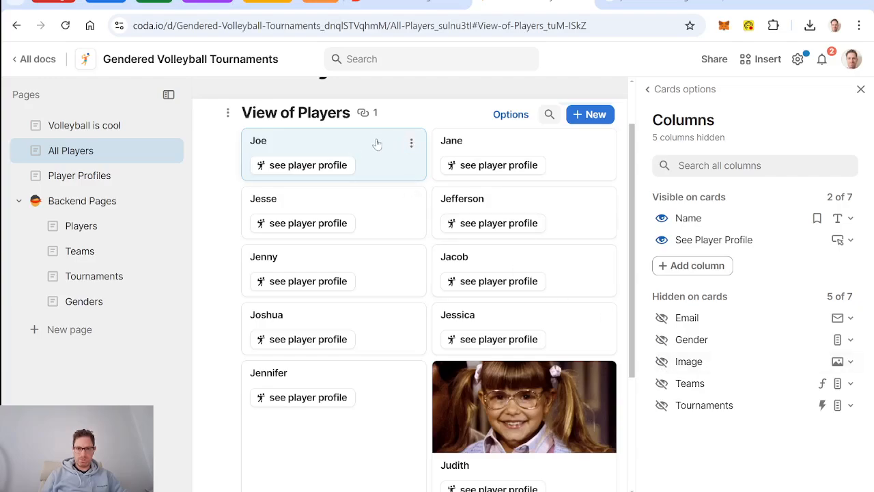
pyautogui.click(662, 383)
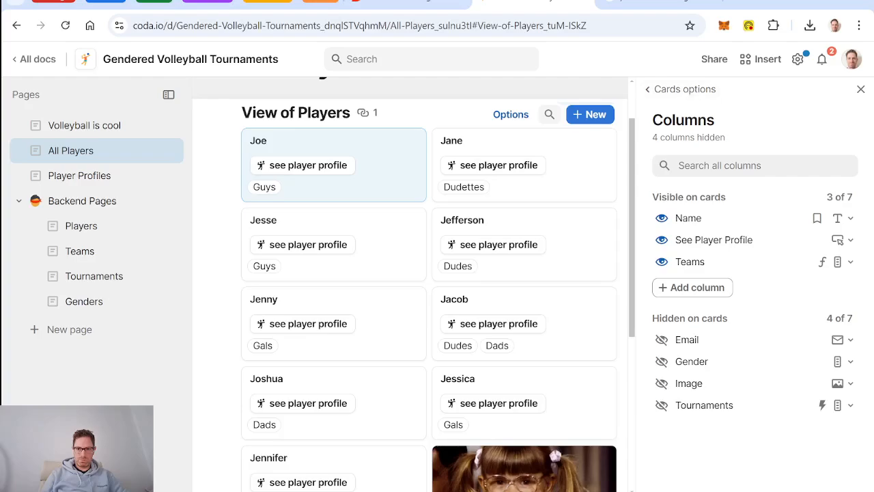
# - Make the See Player Profile buttons on the cards blue
pyautogui.click(844, 240)
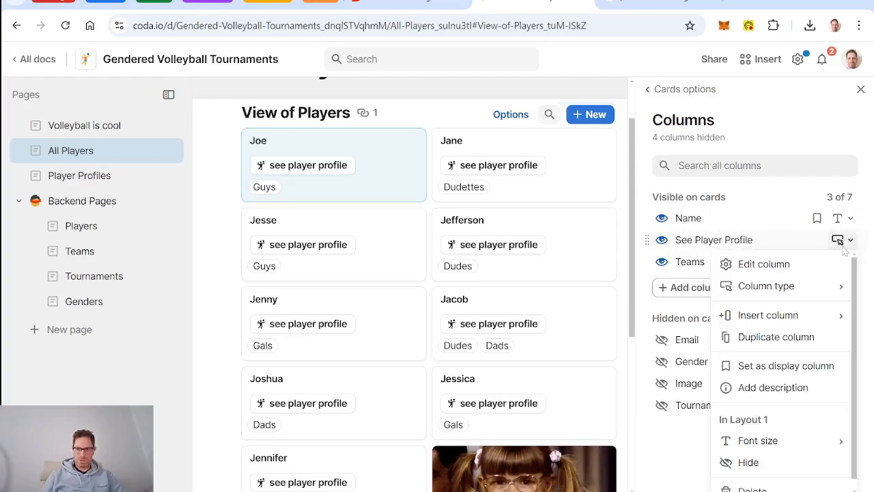
pyautogui.click(799, 271)
pyautogui.scroll(-2, 776, 316)
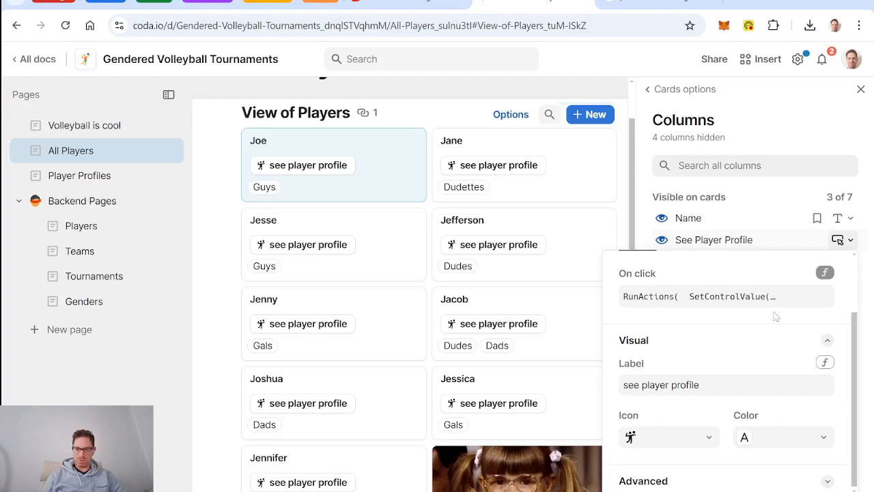
pyautogui.click(779, 436)
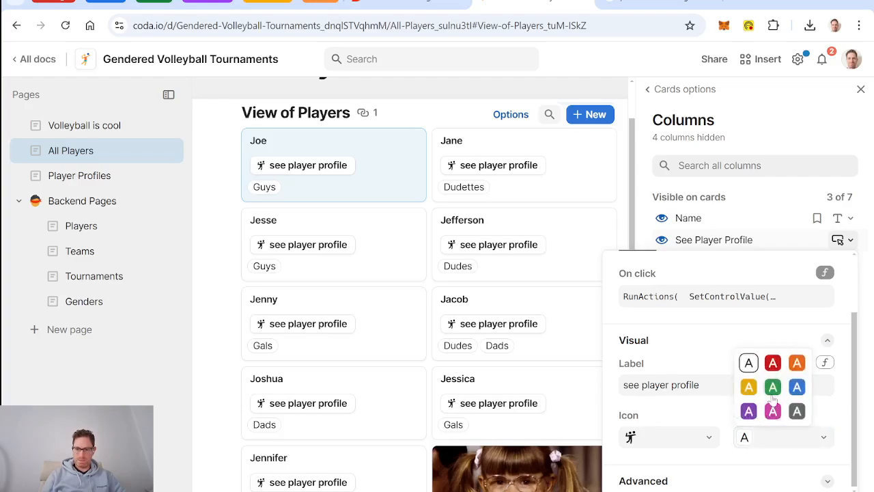
pyautogui.click(796, 386)
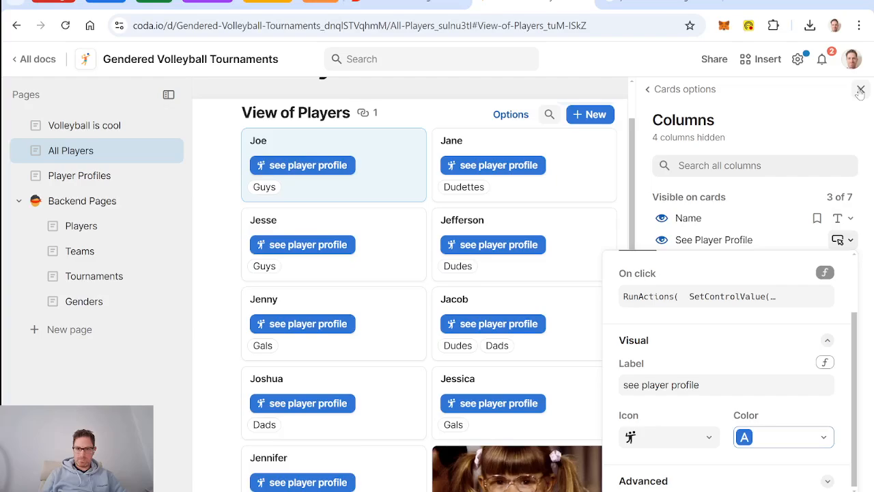
pyautogui.click(861, 90)
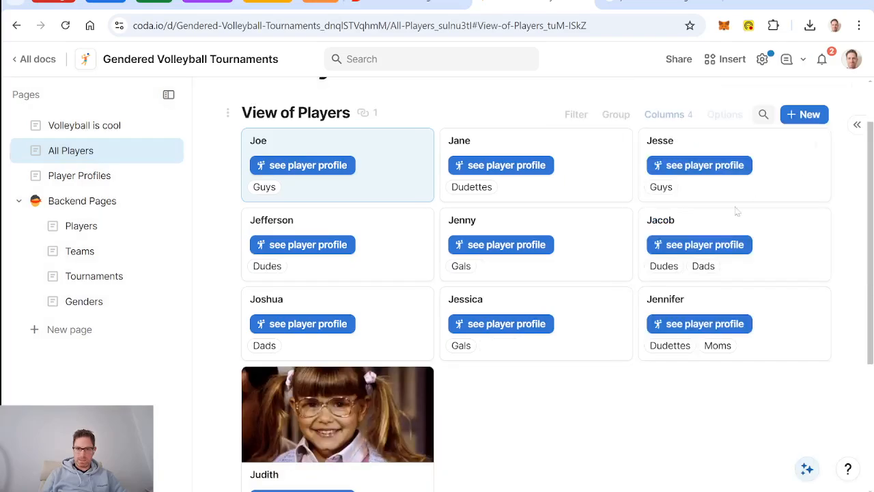
pyautogui.scroll(-3, 591, 175)
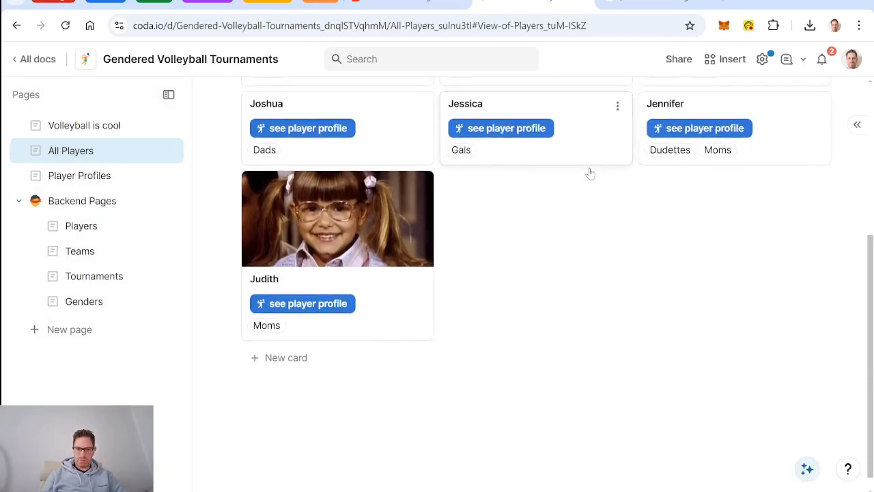
pyautogui.scroll(4, 591, 174)
pyautogui.scroll(-4, 591, 174)
pyautogui.scroll(4, 591, 172)
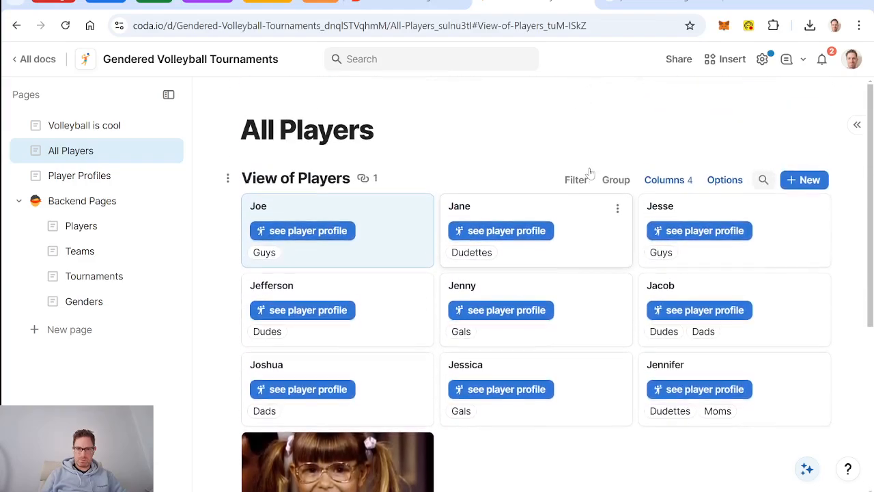
# - Hide the View of Players table title and remove the empty line above the cards
pyautogui.click(227, 177)
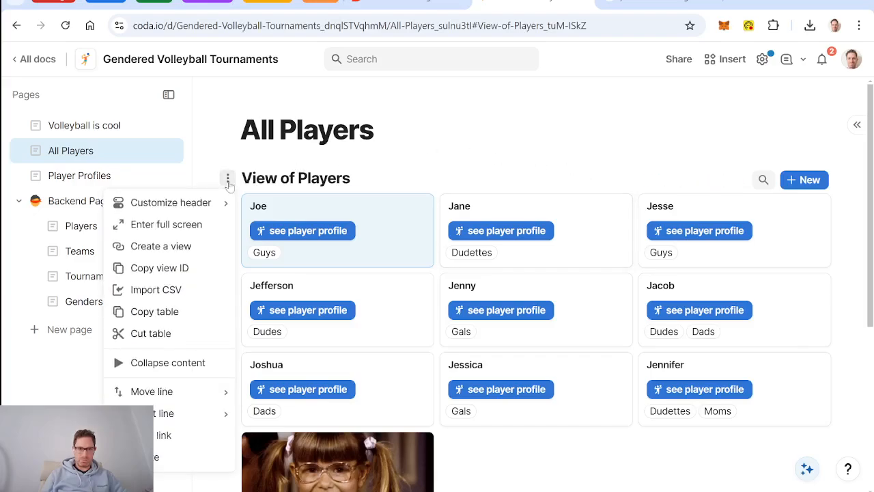
pyautogui.moveTo(219, 203)
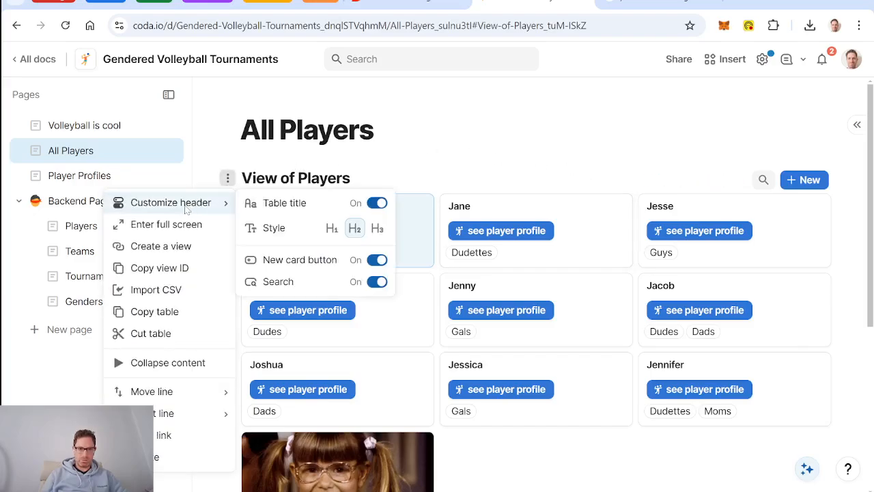
pyautogui.click(375, 203)
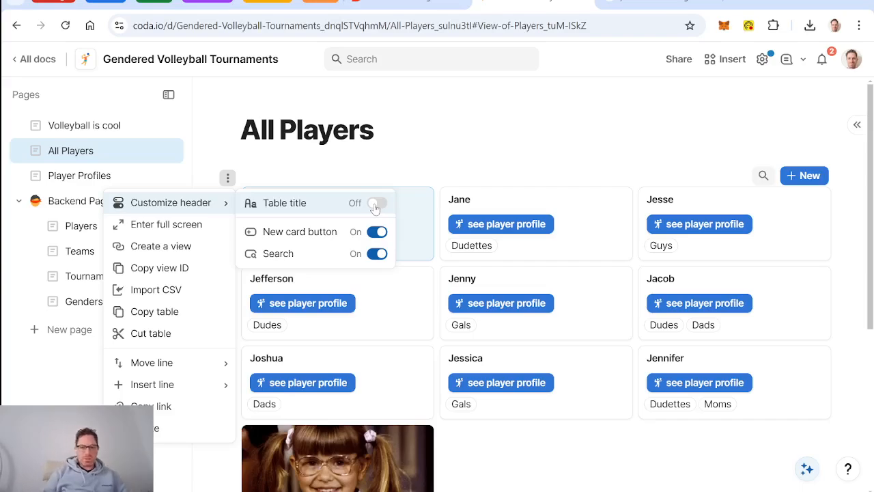
pyautogui.click(414, 164)
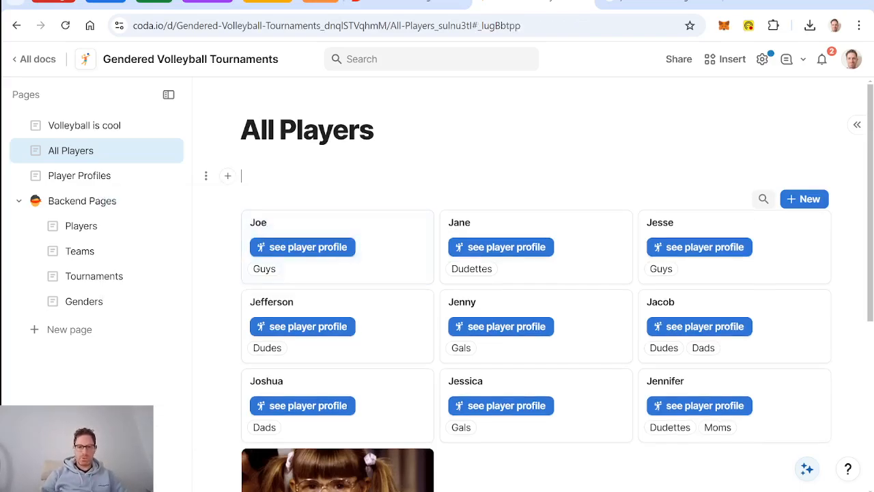
pyautogui.press('BackSpace')
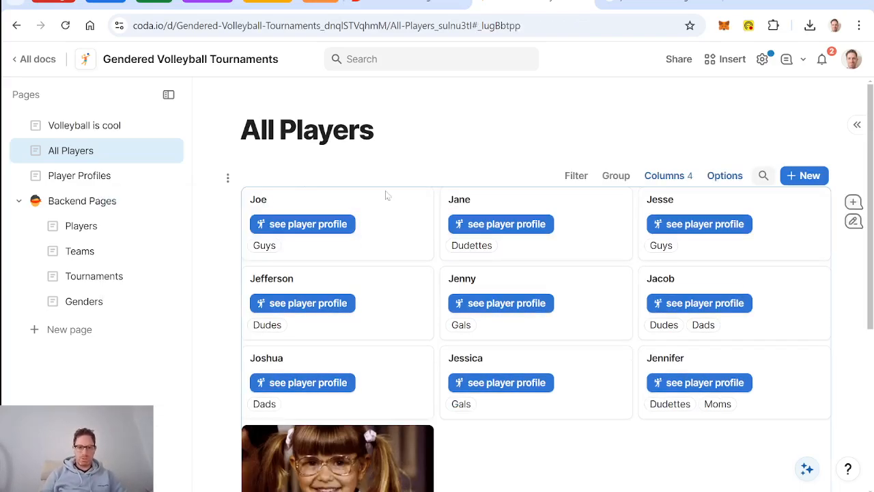
pyautogui.click(90, 200)
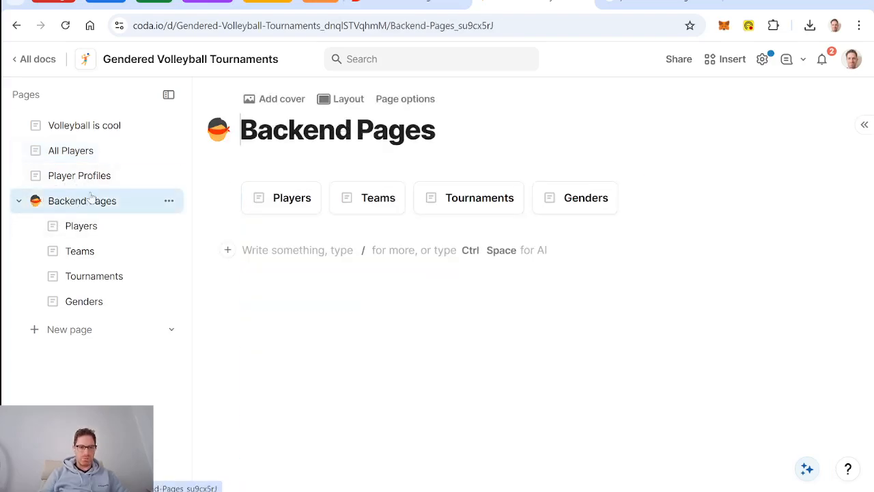
pyautogui.click(106, 128)
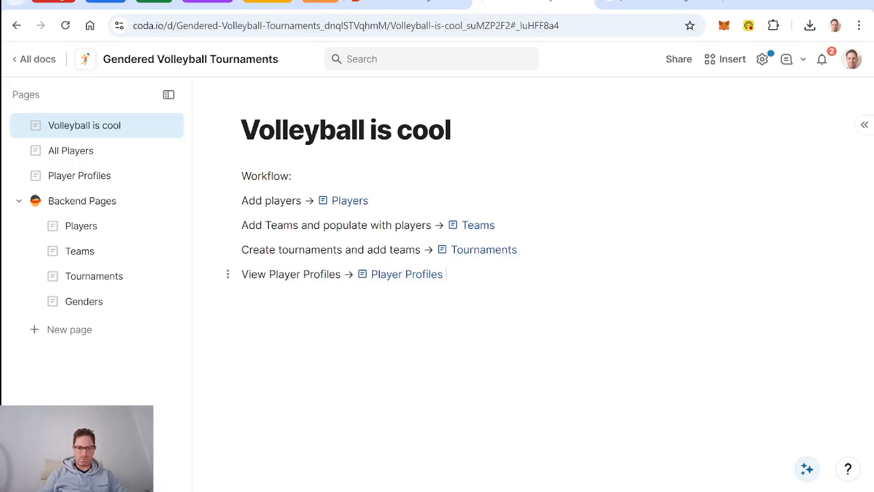
pyautogui.write('@all')
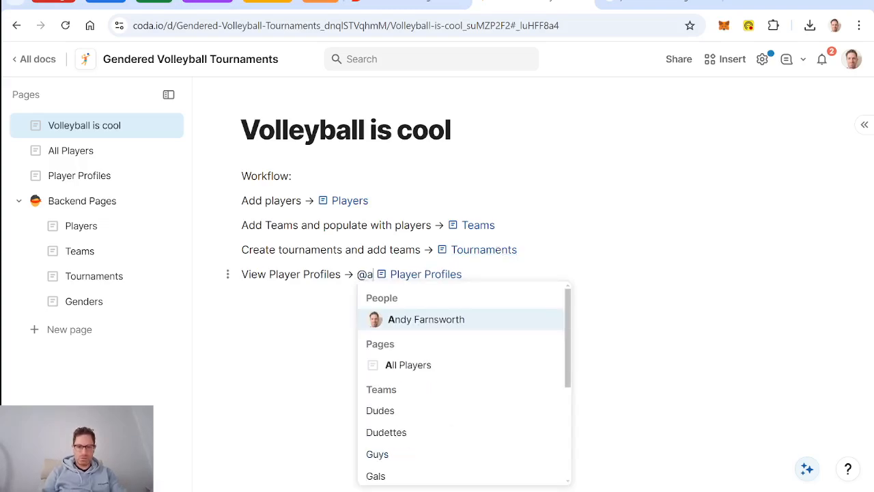
pyautogui.press('Return')
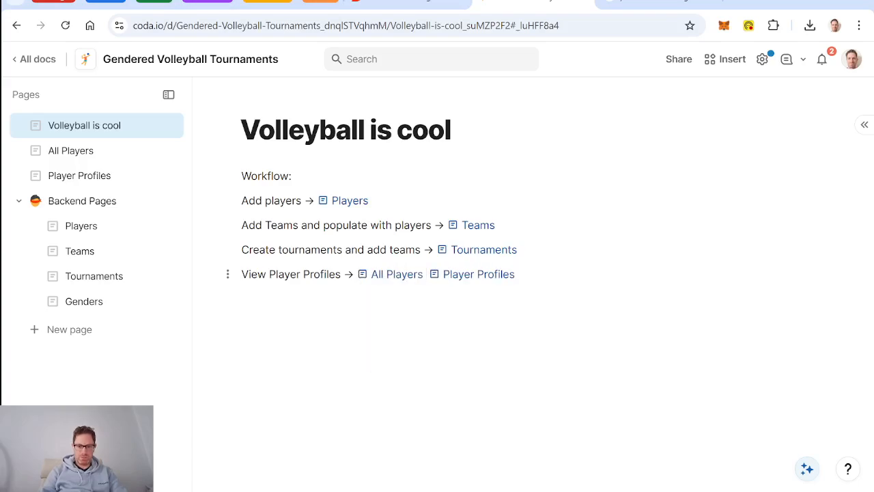
pyautogui.write('or')
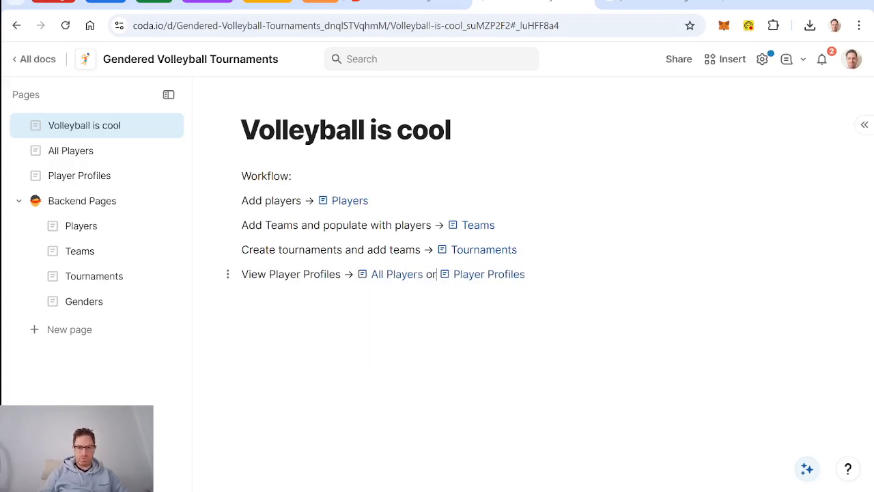
# - Check the All Players page, Joe's player profile and the Teams page
pyautogui.click(412, 279)
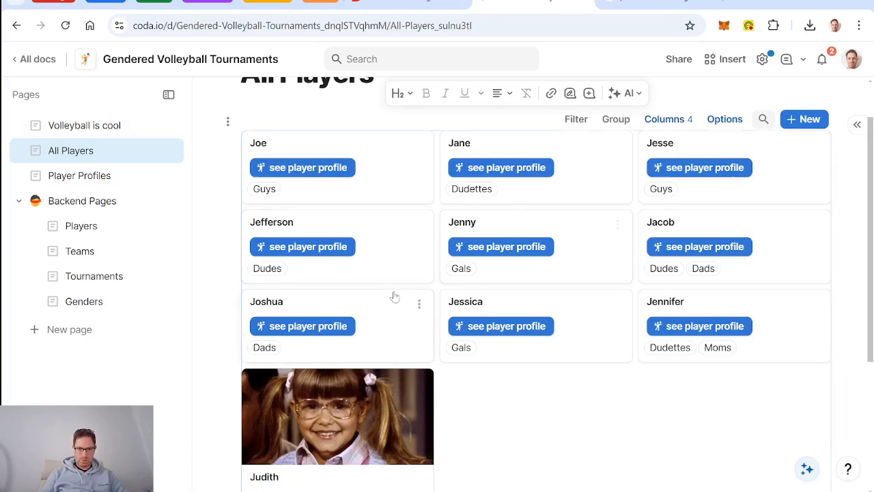
pyautogui.click(321, 230)
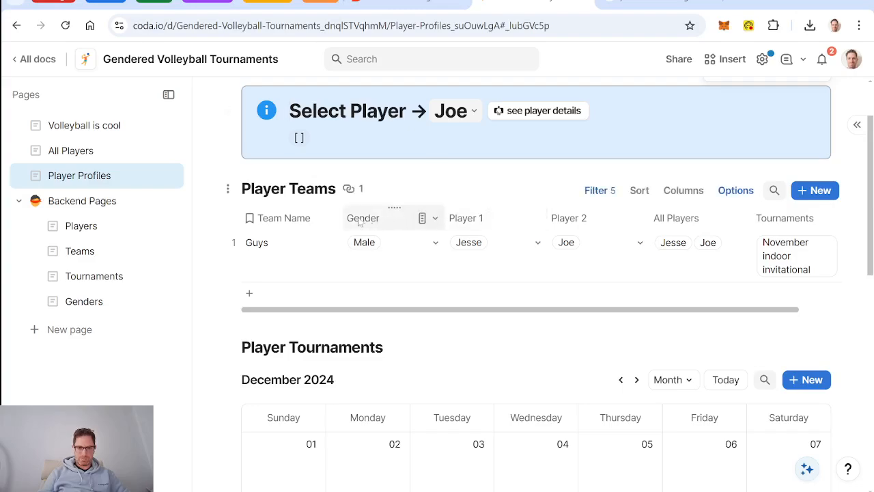
pyautogui.scroll(-1, 513, 240)
pyautogui.scroll(1, 513, 240)
pyautogui.hscroll(1, 514, 239)
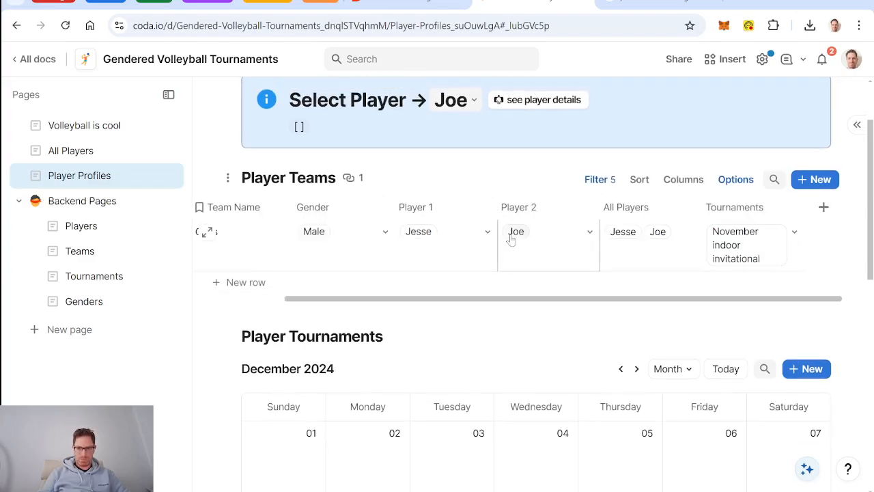
pyautogui.hscroll(-1, 513, 239)
pyautogui.hscroll(1, 513, 239)
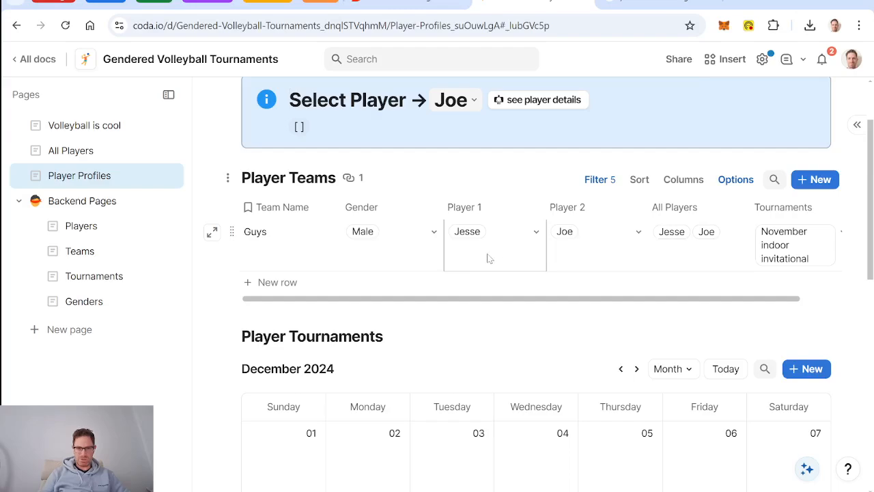
pyautogui.click(88, 252)
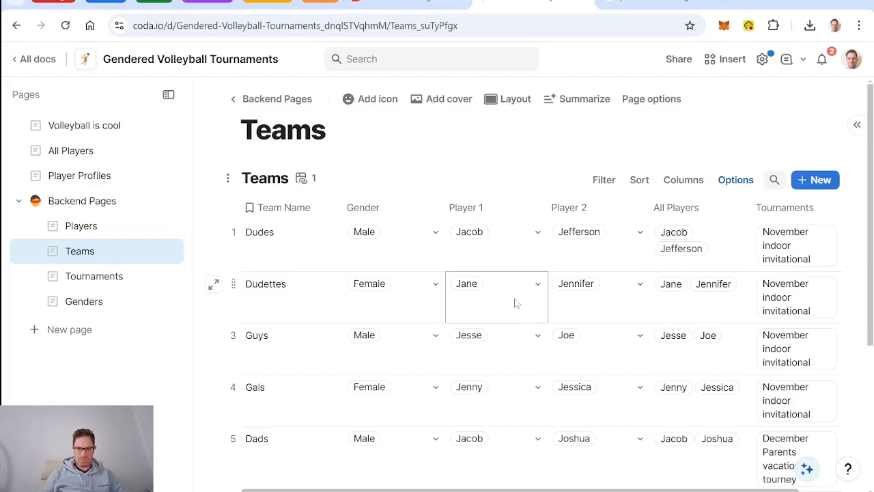
pyautogui.scroll(-2, 516, 303)
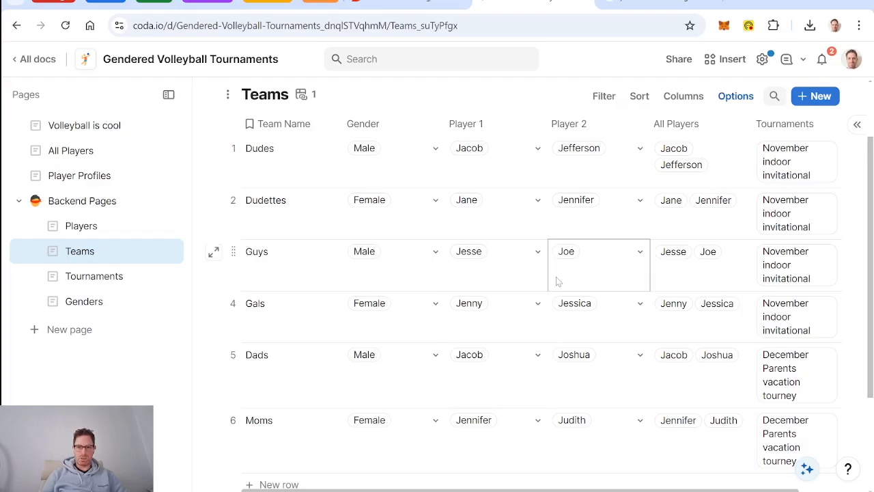
pyautogui.scroll(2, 557, 281)
# - Delete the Workflow: line from Volleyball is cool and collapse the Backend Pages section
pyautogui.click(84, 125)
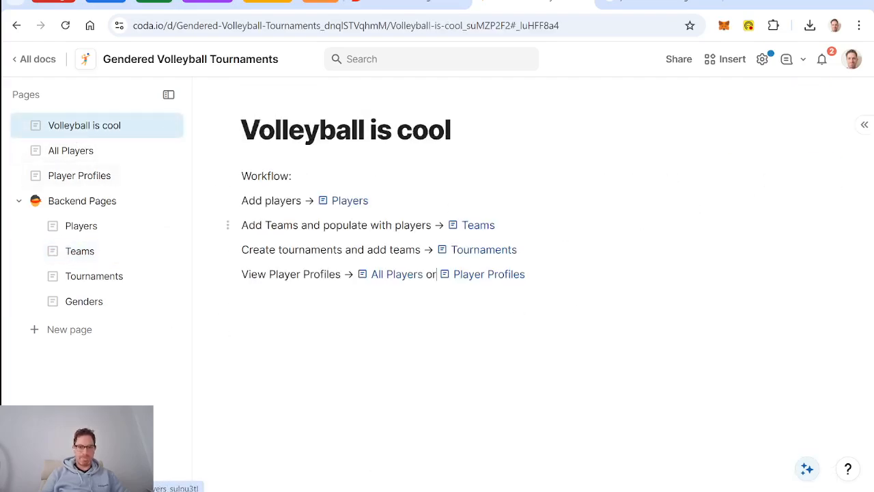
pyautogui.tripleClick(266, 175)
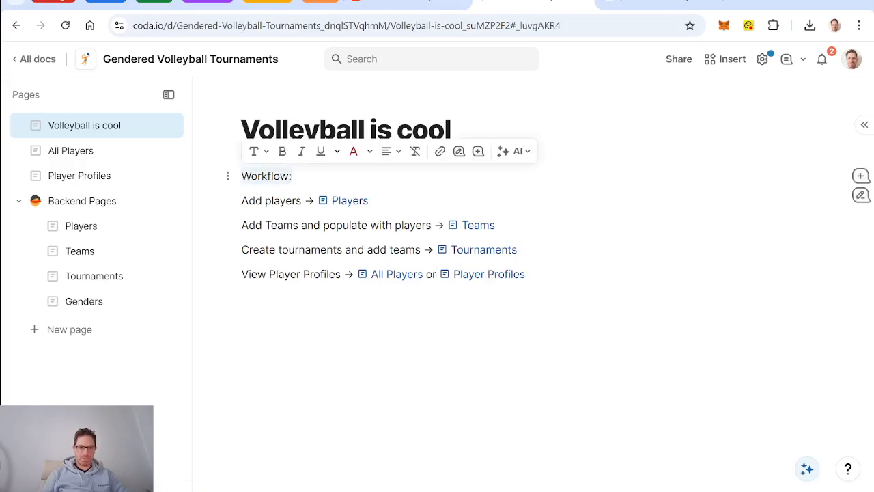
pyautogui.press('BackSpace')
pyautogui.press('Delete')
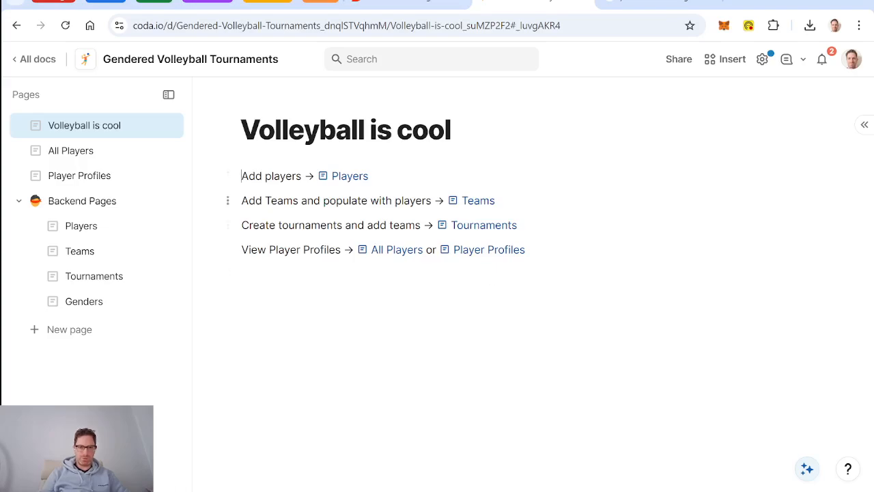
pyautogui.click(17, 201)
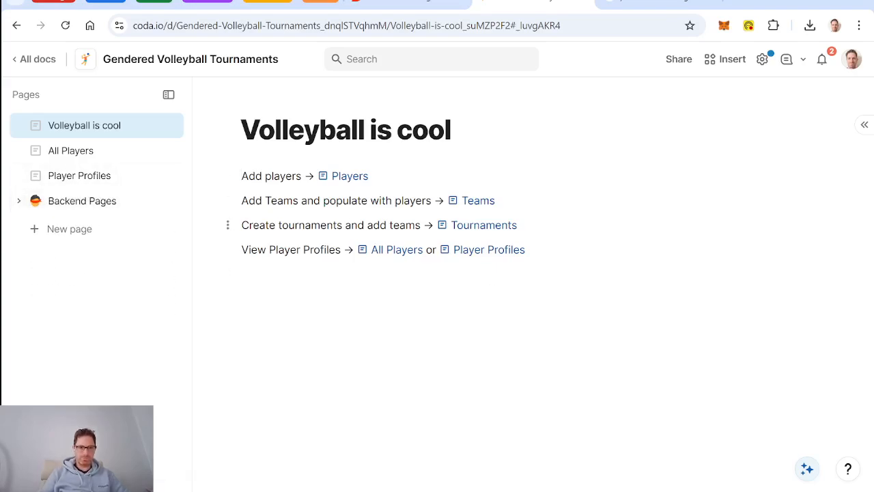
pyautogui.click(421, 3)
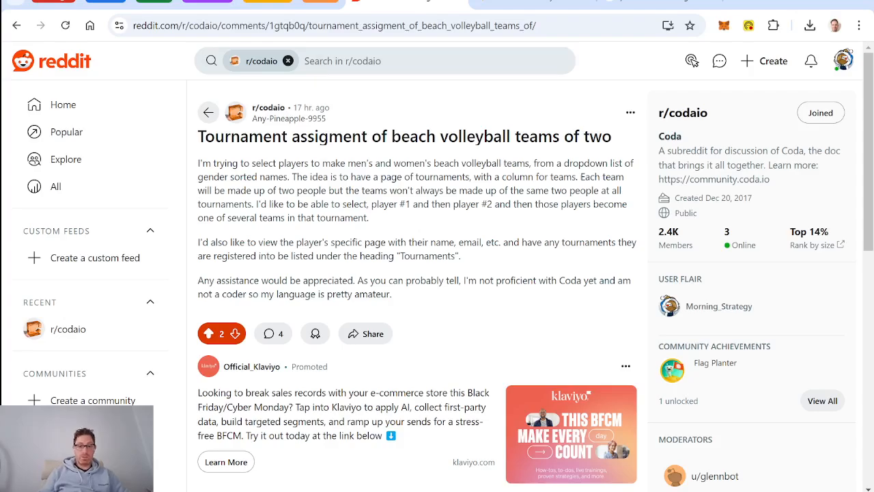
pyautogui.click(542, 2)
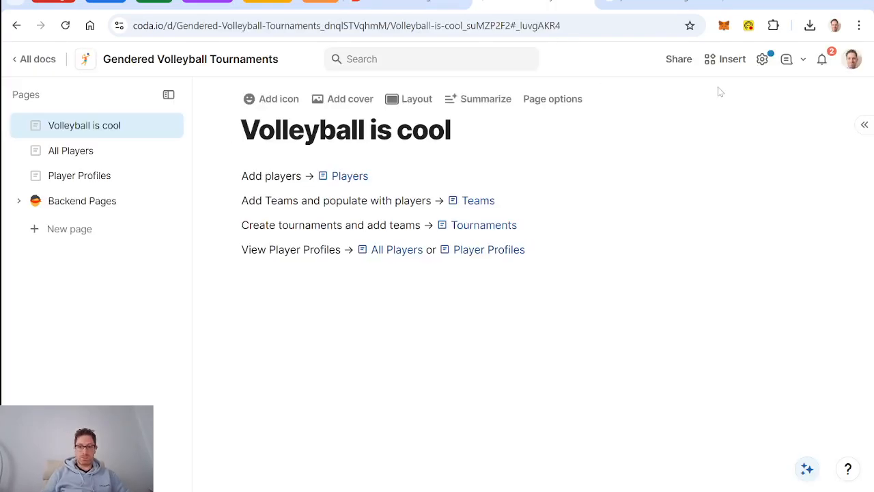
# - Start publishing the doc from Share and choose Play mode
pyautogui.click(679, 59)
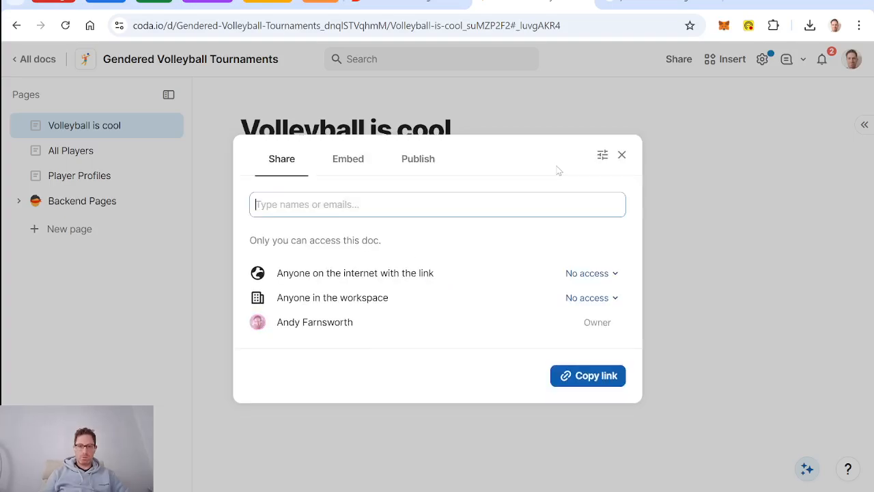
pyautogui.click(441, 164)
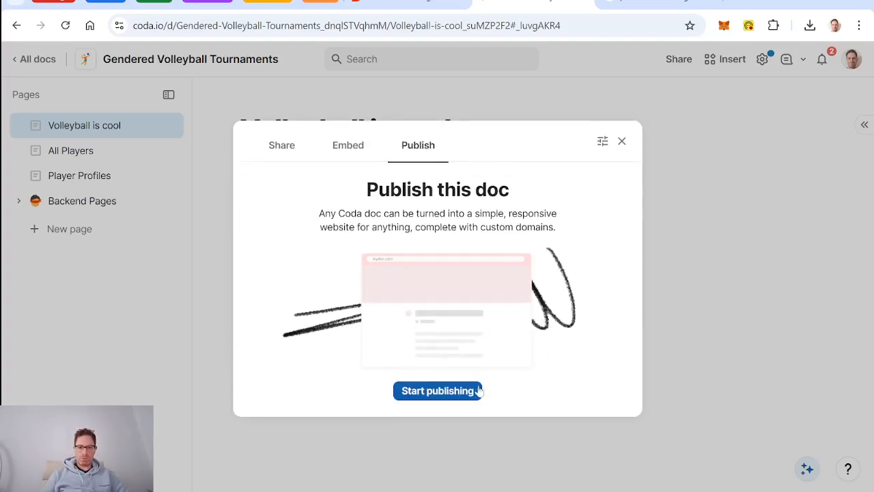
pyautogui.click(478, 391)
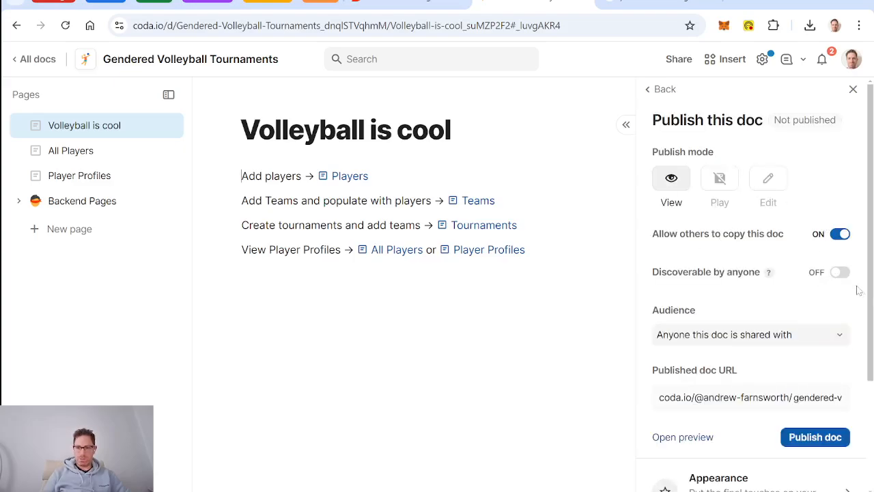
pyautogui.click(841, 272)
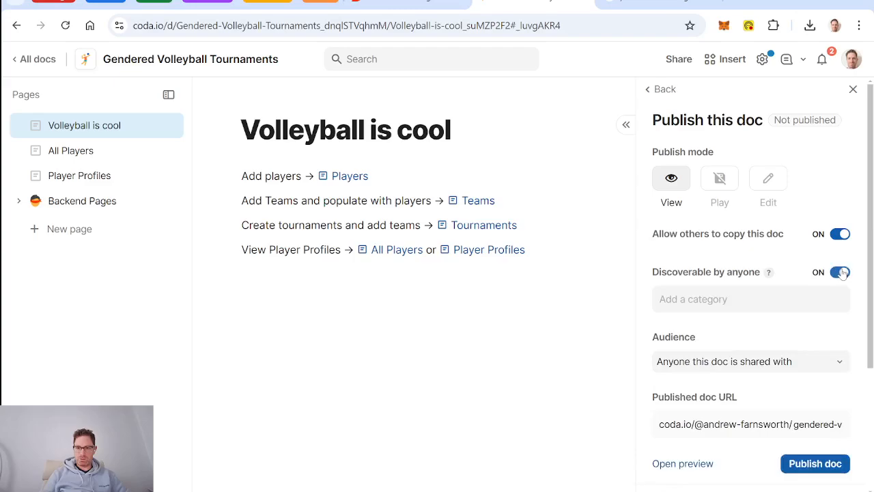
pyautogui.click(771, 181)
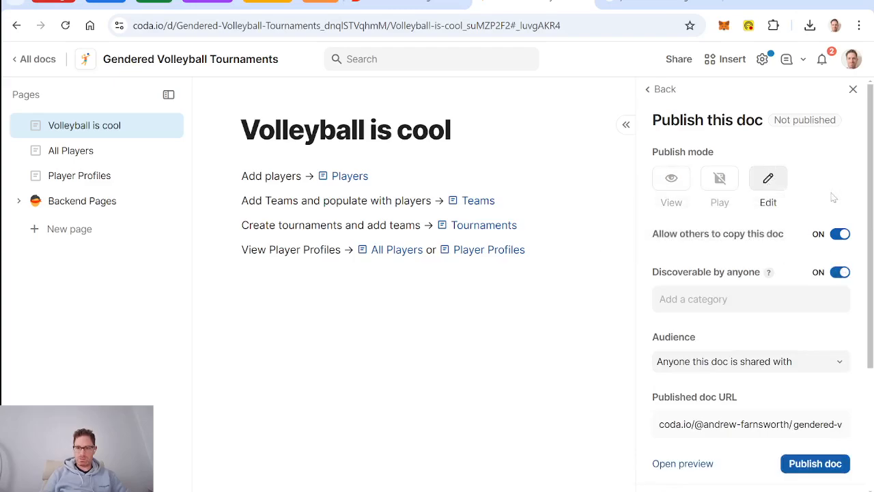
pyautogui.click(718, 180)
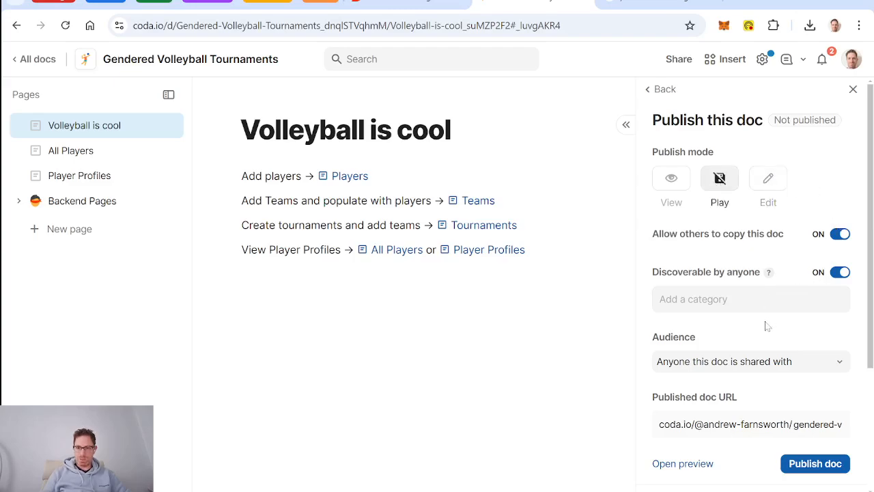
# - Set the audience to Anyone on the internet, keep it discoverable, and publish the doc
pyautogui.click(796, 362)
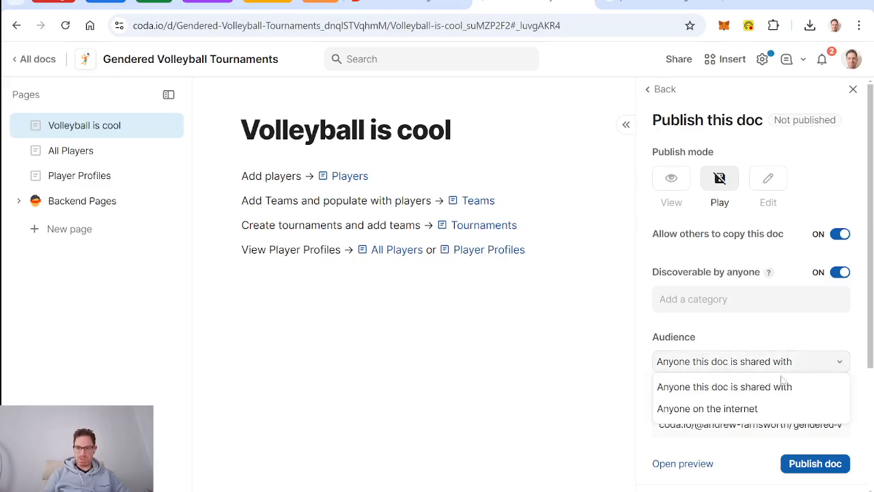
pyautogui.click(783, 386)
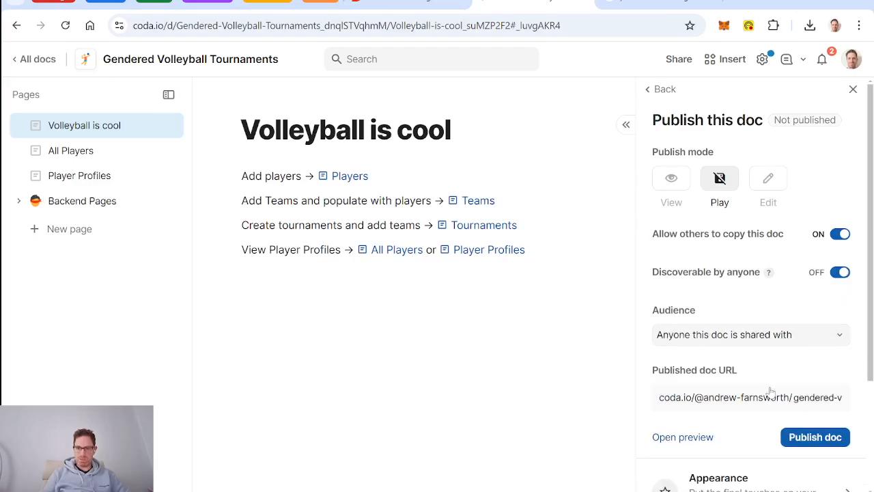
pyautogui.click(797, 340)
pyautogui.click(786, 381)
pyautogui.click(839, 273)
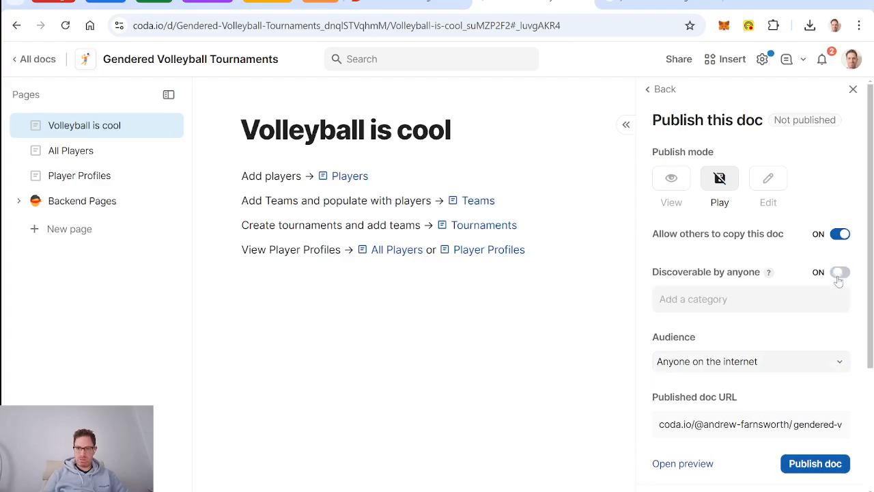
pyautogui.scroll(-3, 774, 270)
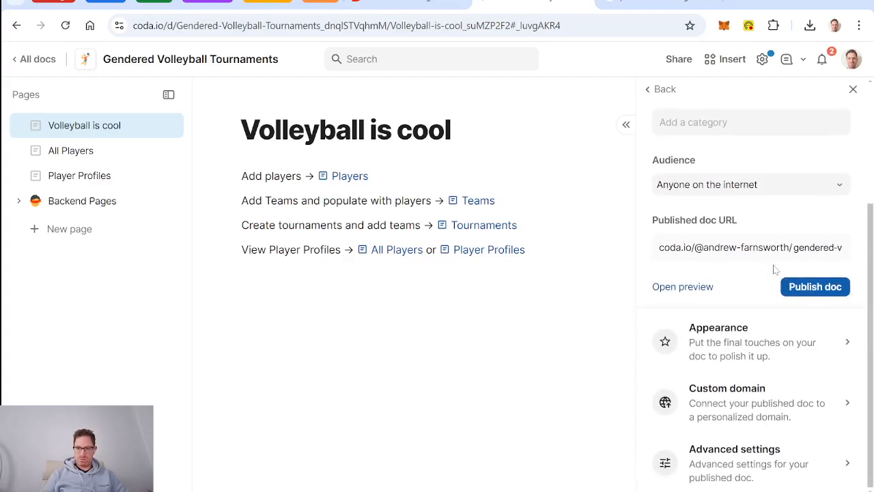
pyautogui.scroll(3, 774, 270)
pyautogui.scroll(-3, 751, 260)
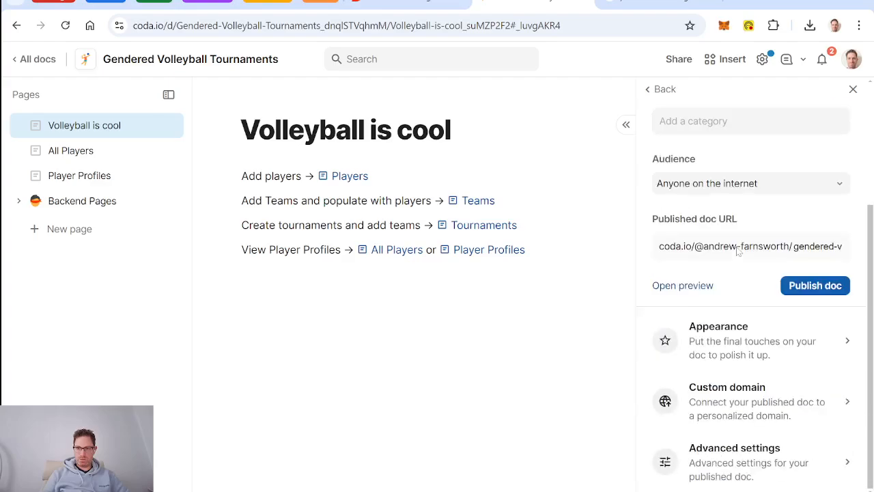
pyautogui.click(803, 286)
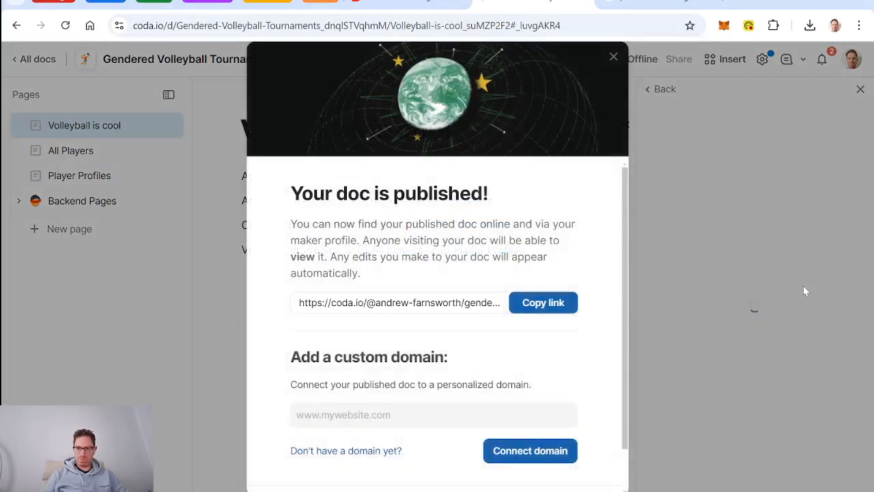
# - Turn on the sign-up prompt in advanced publishing settings, then bring up Appearance
pyautogui.scroll(-1, 589, 382)
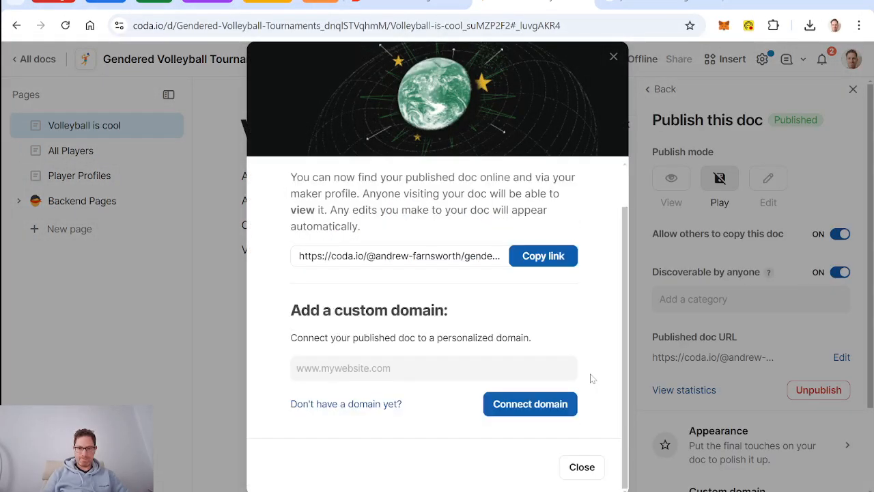
pyautogui.click(574, 484)
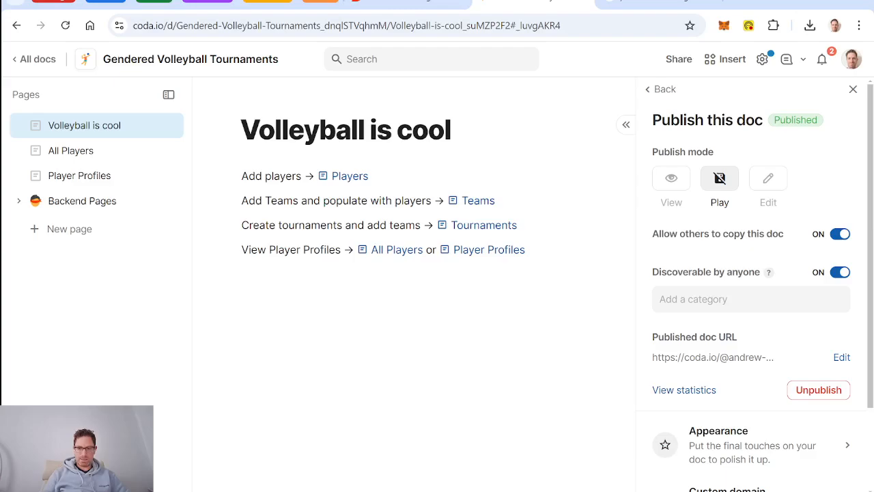
pyautogui.scroll(-2, 770, 352)
pyautogui.click(754, 354)
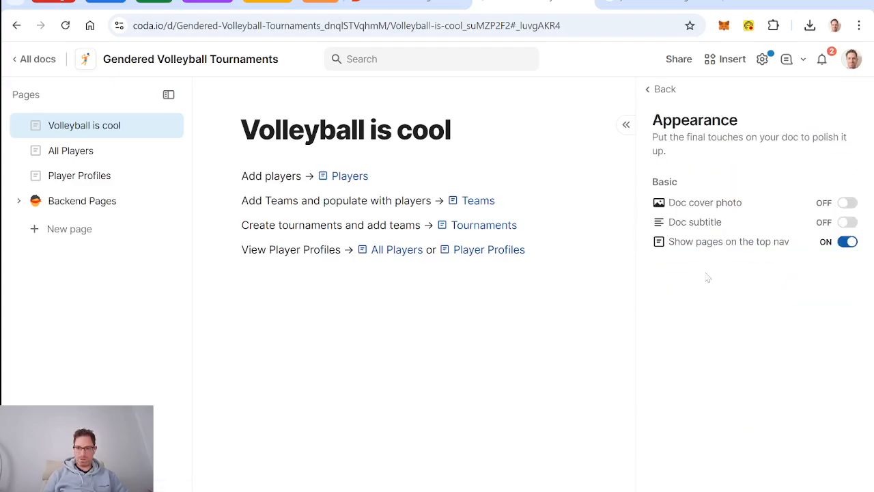
pyautogui.click(663, 92)
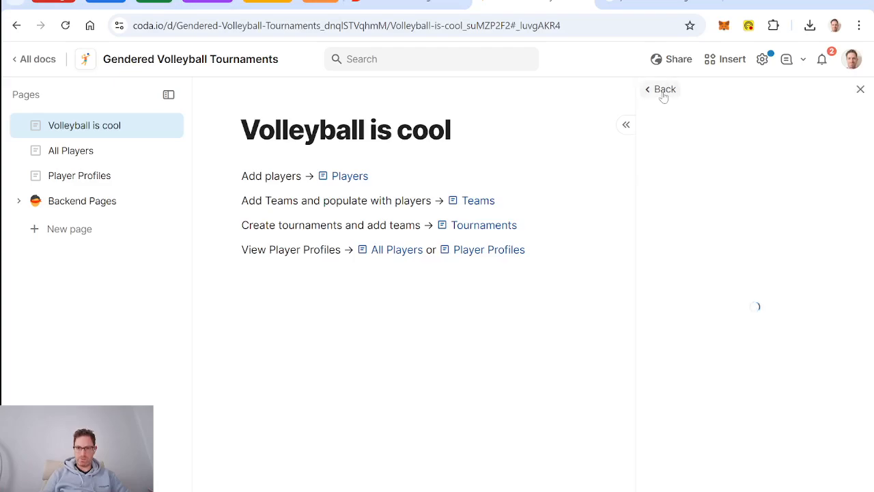
pyautogui.scroll(-2, 728, 271)
pyautogui.click(743, 453)
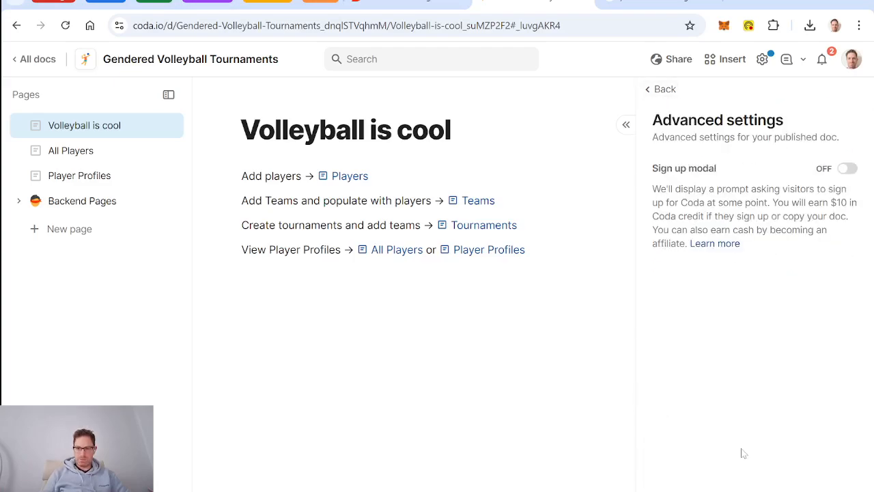
pyautogui.click(849, 170)
pyautogui.click(661, 89)
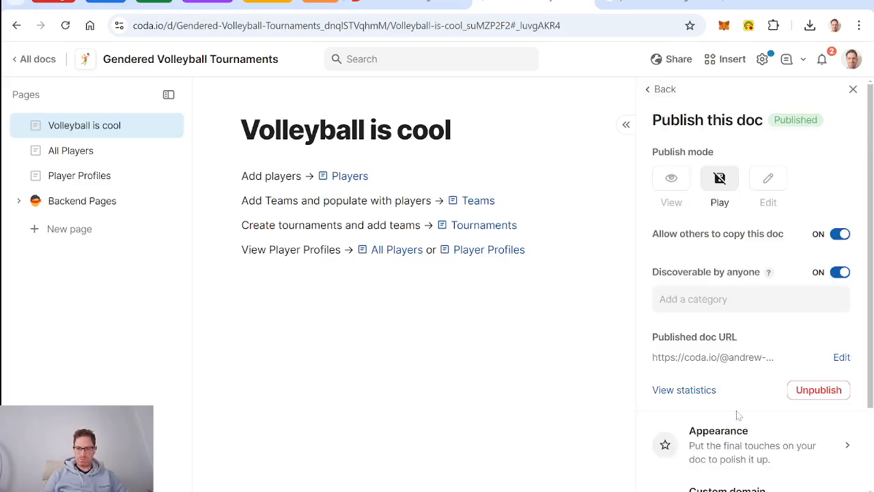
pyautogui.scroll(-2, 738, 415)
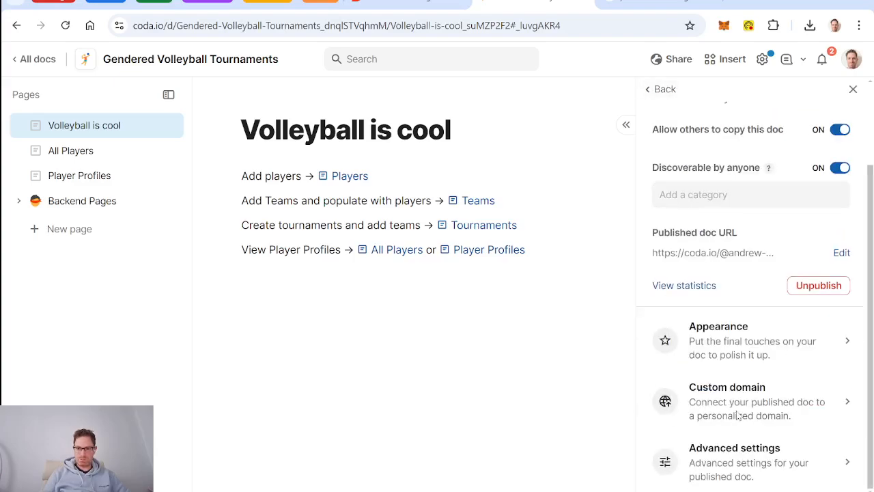
pyautogui.click(743, 340)
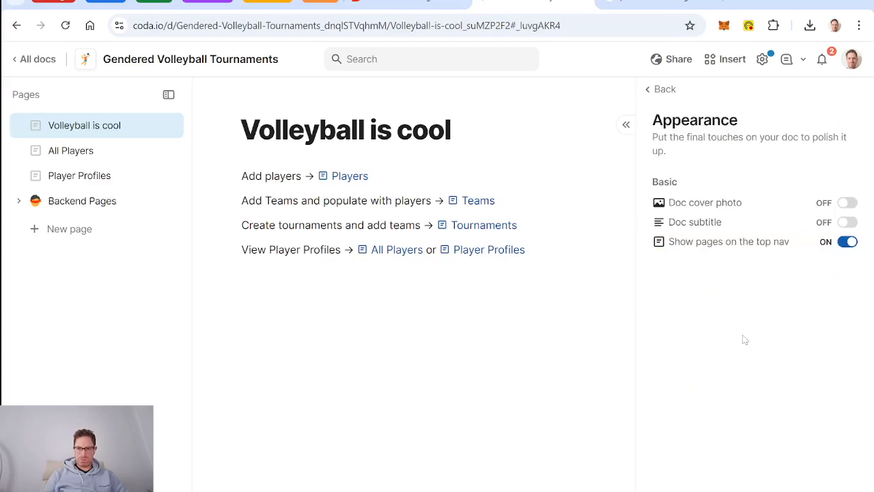
# - Switch on a doc cover photo and retitle the page 'Volleyball Tournament Selection'
pyautogui.click(847, 205)
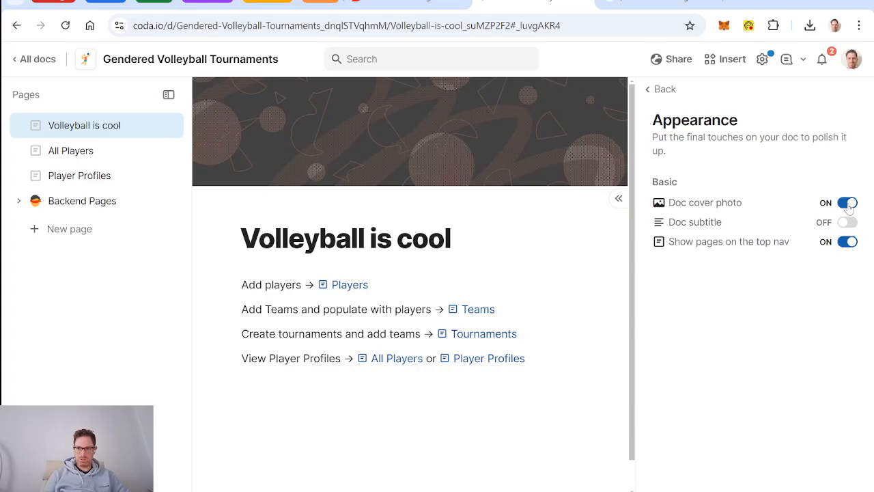
pyautogui.click(446, 245)
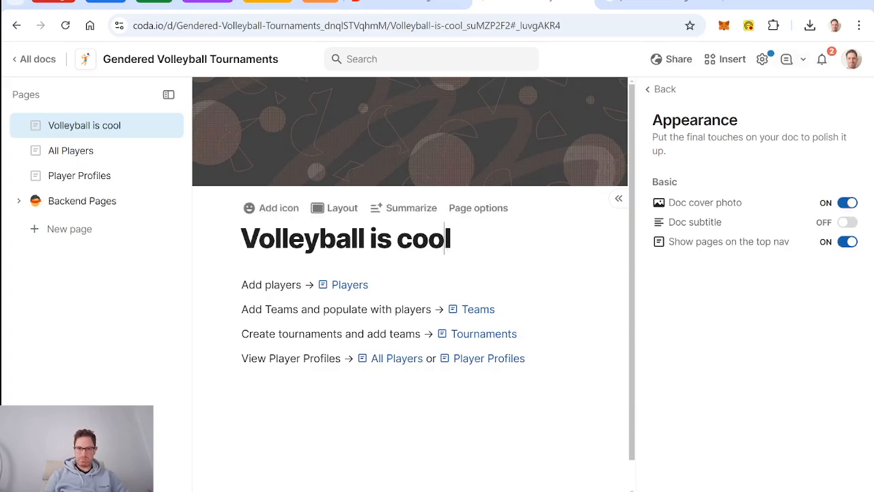
pyautogui.press('BackSpace')
pyautogui.press('BackSpace')
pyautogui.press('BackSpace')
pyautogui.press('BackSpace')
pyautogui.press('BackSpace')
pyautogui.press('BackSpace')
pyautogui.press('BackSpace')
pyautogui.press('BackSpace')
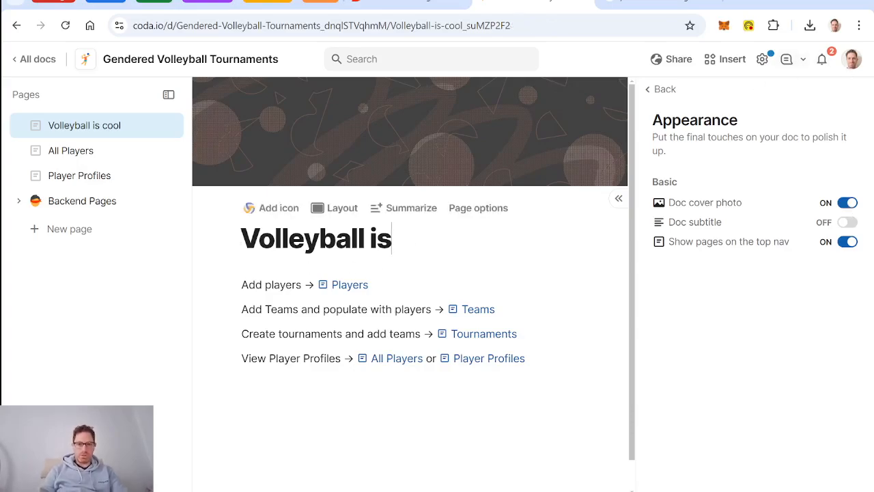
pyautogui.write('Tournam')
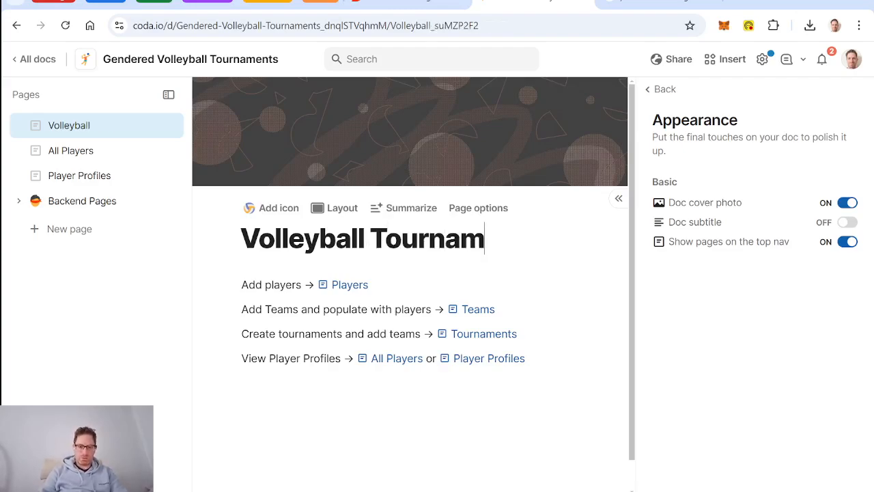
pyautogui.write('ent Selection')
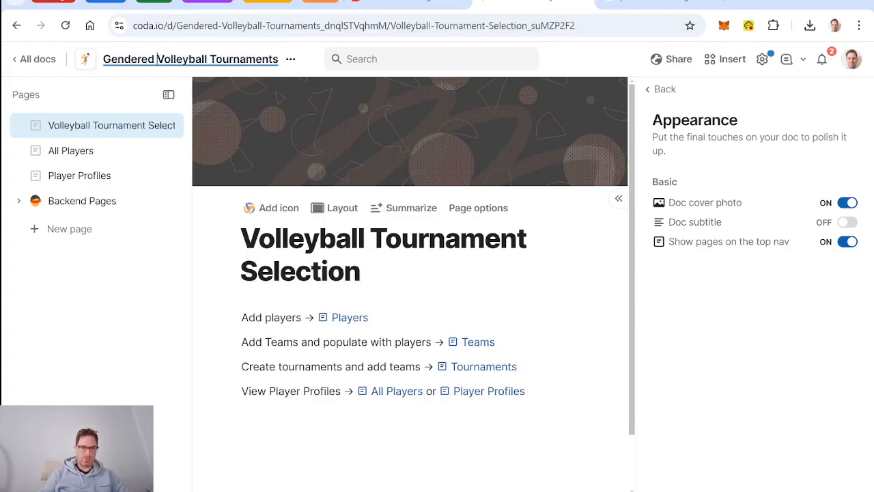
# - Rename the doc to 'Volleyball Tournament Selection' and close the publish settings
pyautogui.press('BackSpace')
pyautogui.press('BackSpace')
pyautogui.press('BackSpace')
pyautogui.press('BackSpace')
pyautogui.press('BackSpace')
pyautogui.press('BackSpace')
pyautogui.press('BackSpace')
pyautogui.press('BackSpace')
pyautogui.press('BackSpace')
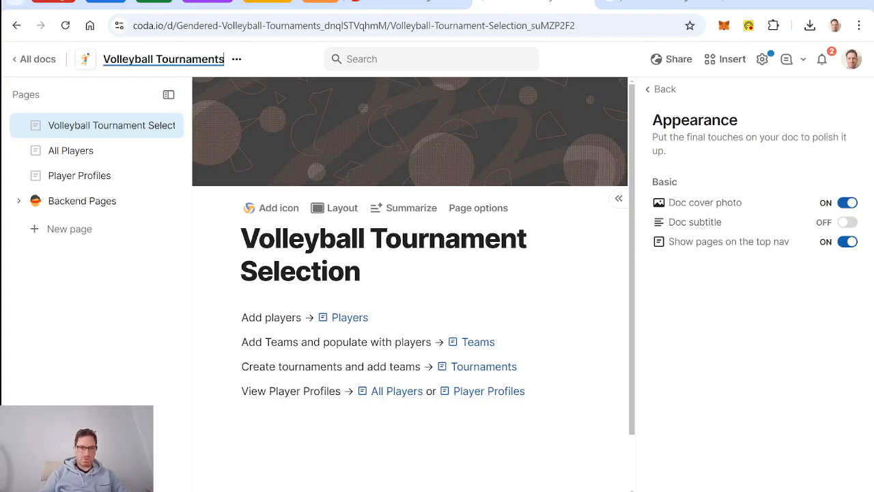
pyautogui.press('BackSpace')
pyautogui.write('Selection')
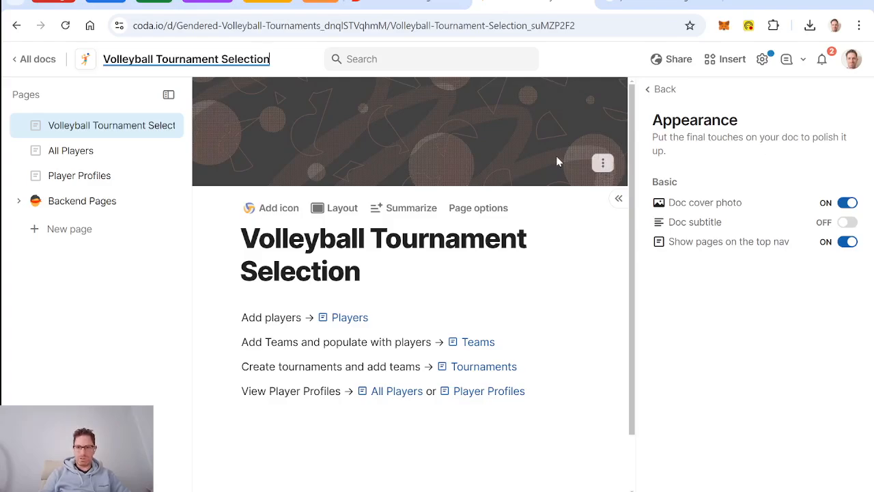
pyautogui.click(663, 89)
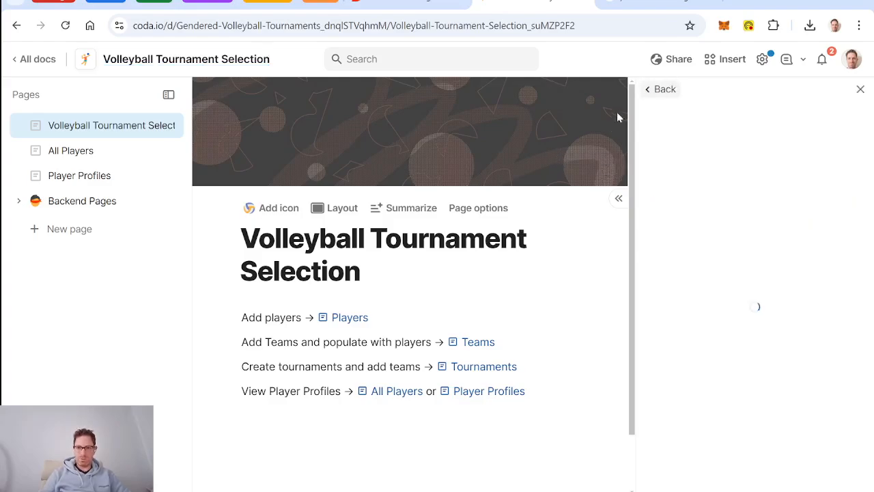
pyautogui.click(853, 90)
# - Replace the cover with the sunset photo from an Unsplash search for 'volleyball'
pyautogui.click(842, 222)
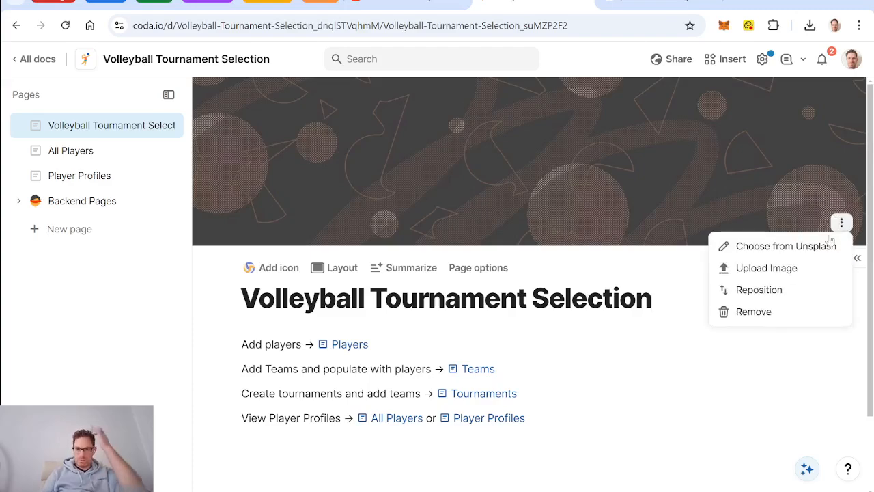
pyautogui.click(787, 247)
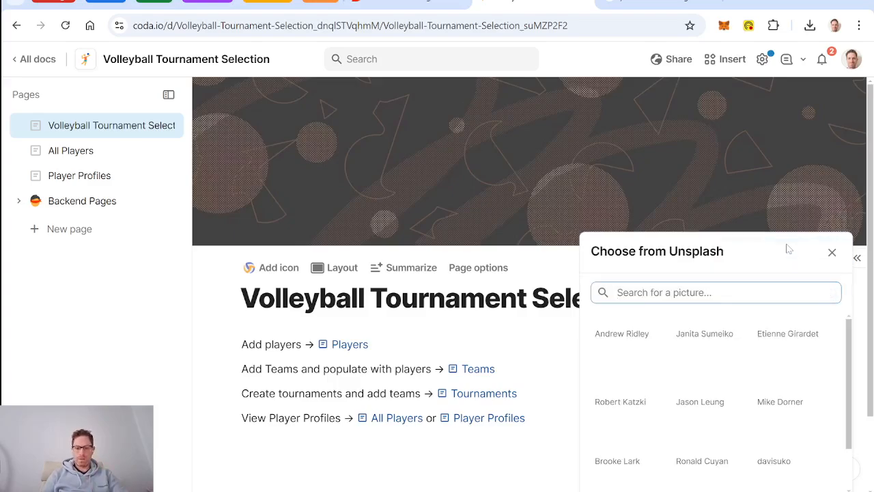
pyautogui.write('volleyball')
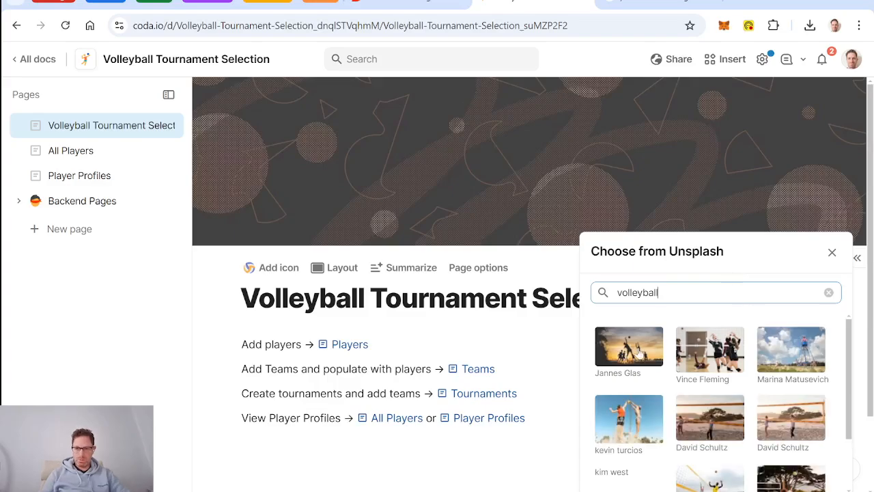
pyautogui.click(630, 356)
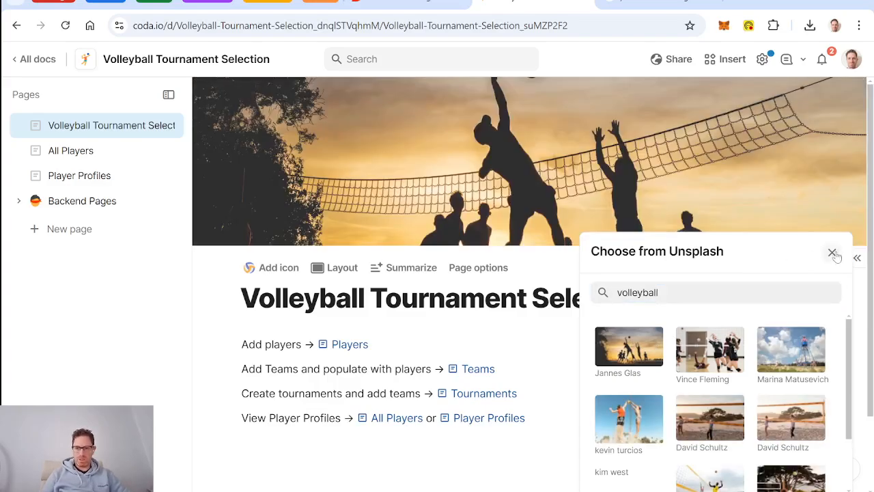
pyautogui.click(832, 254)
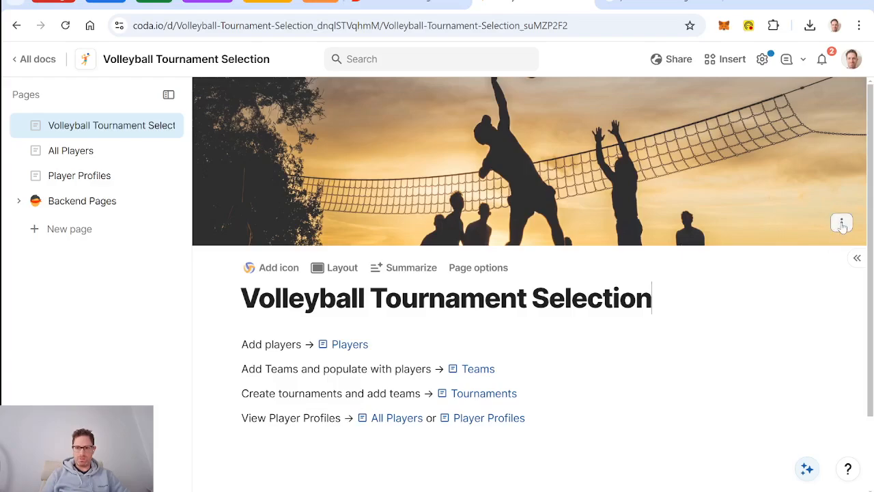
# - Reposition the cover photo downward so the ball shows, then go to the Reddit post
pyautogui.click(842, 224)
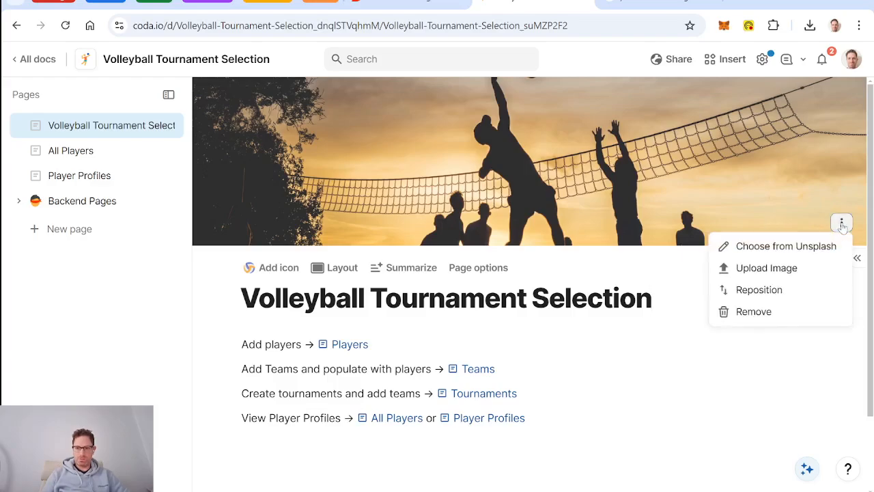
pyautogui.click(812, 289)
pyautogui.moveTo(738, 143); pyautogui.dragTo(739, 181)
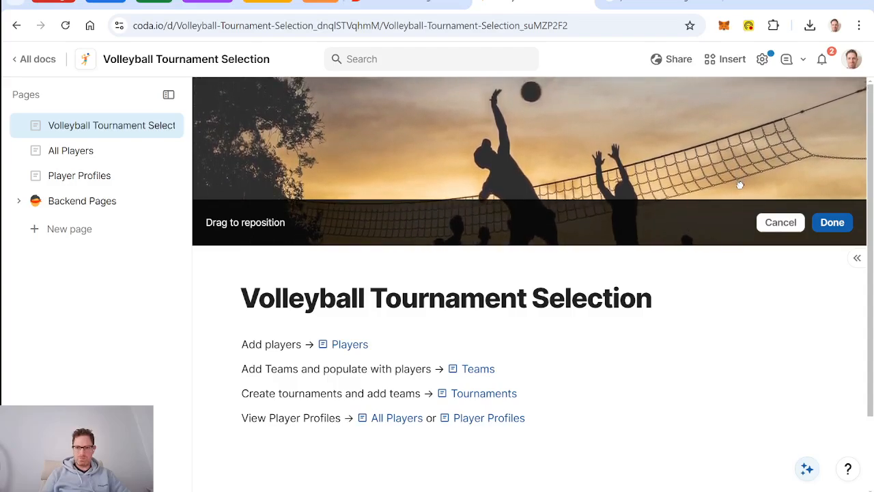
pyautogui.click(834, 223)
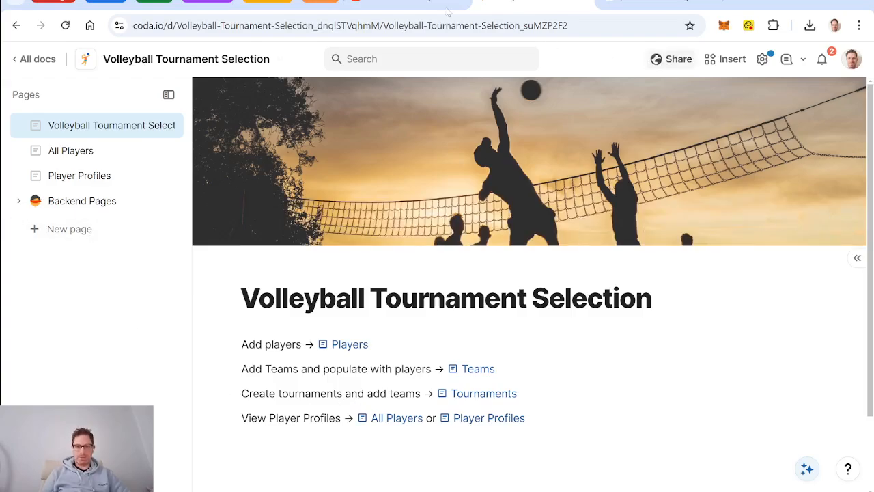
pyautogui.click(414, 1)
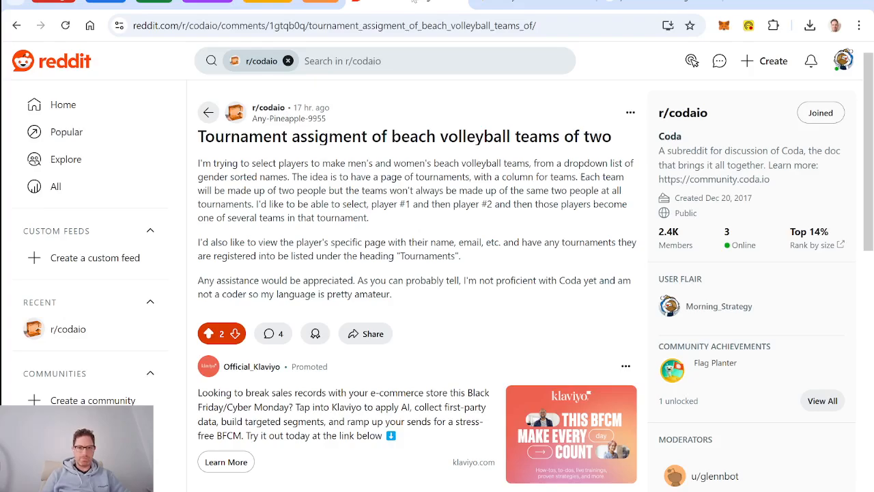
# - Copy the Coda doc's published link from its Share options, then go back to the Reddit post
pyautogui.click(532, 3)
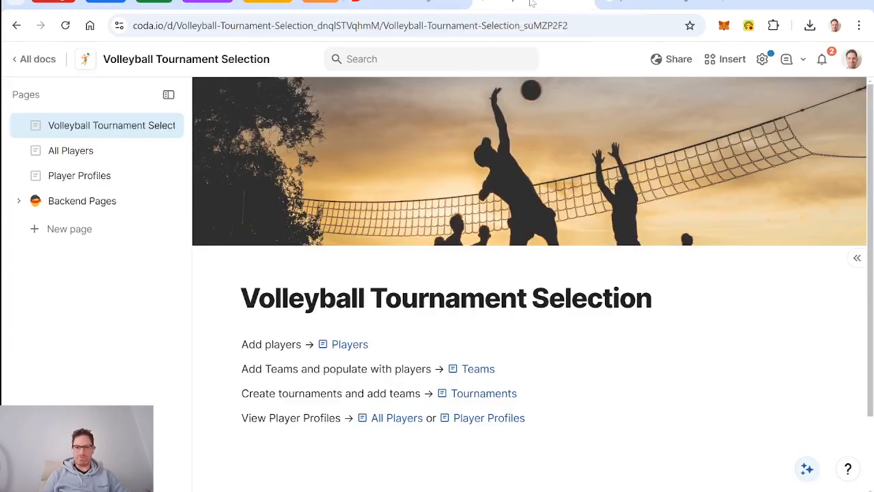
pyautogui.click(679, 60)
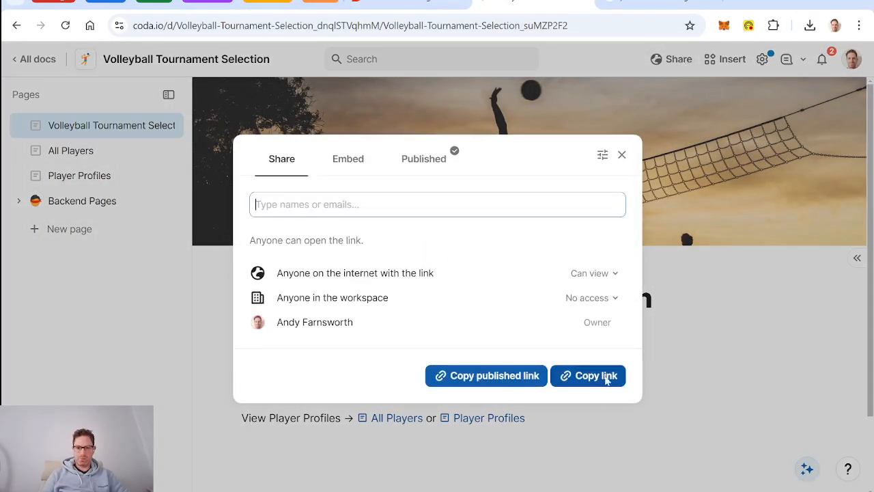
pyautogui.click(486, 376)
pyautogui.click(402, 5)
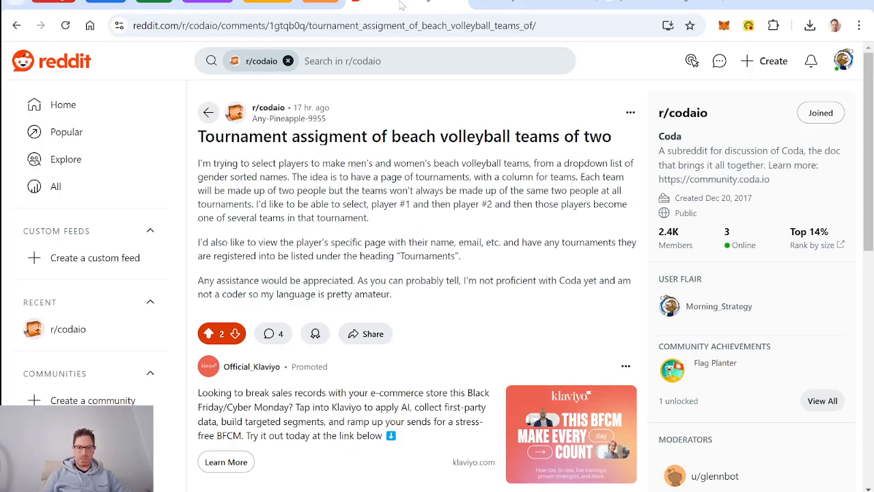
# - Reply to the “Sounds great” comment with “here's the doc link:”, the pasted link, and a build-video promise
pyautogui.scroll(-10, 546, 260)
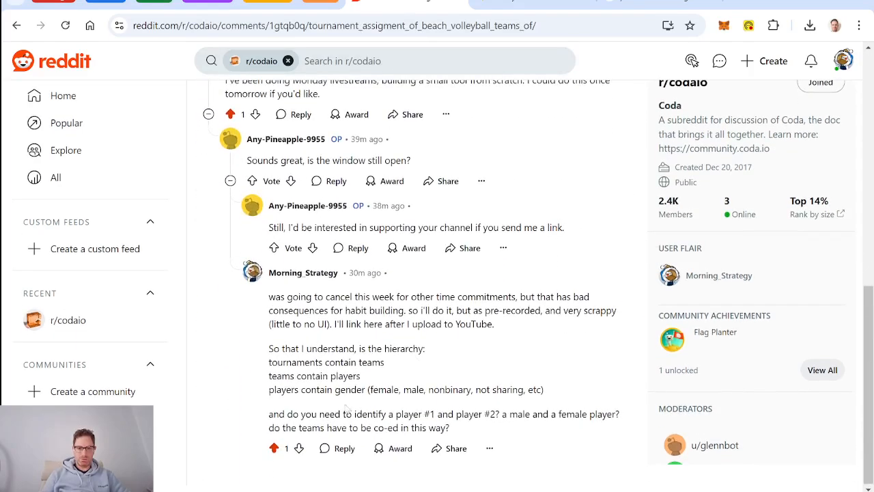
pyautogui.click(336, 181)
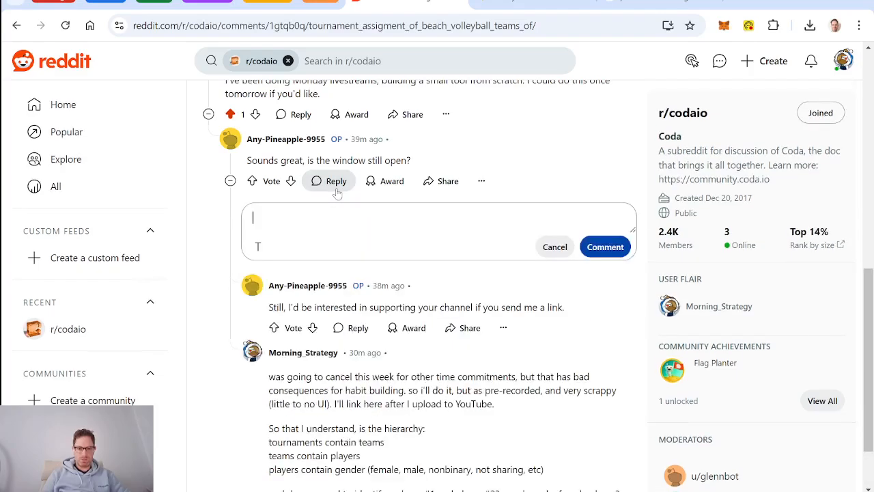
pyautogui.write("here's the ")
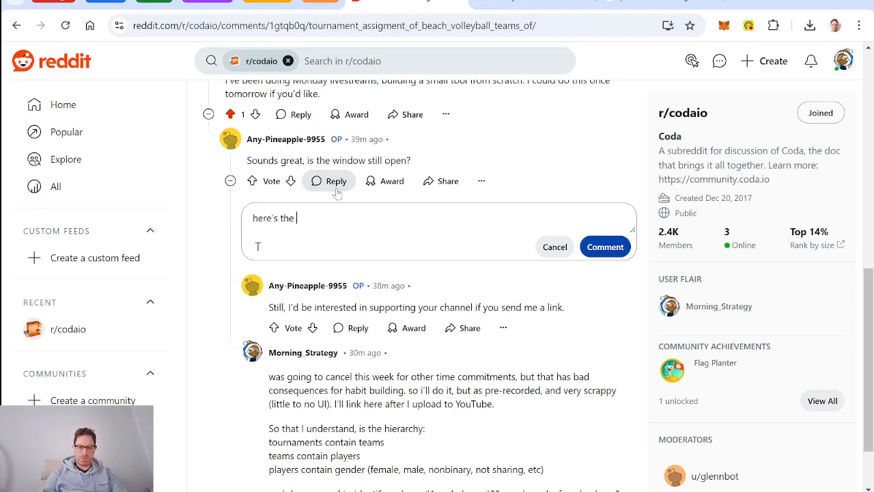
pyautogui.write('doc I')
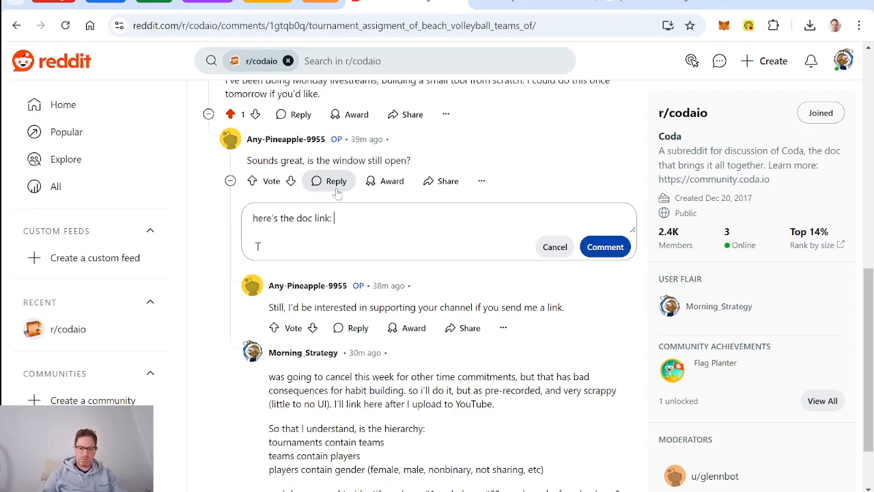
pyautogui.write('ink:')
pyautogui.hotkey('ctrl', 'v')
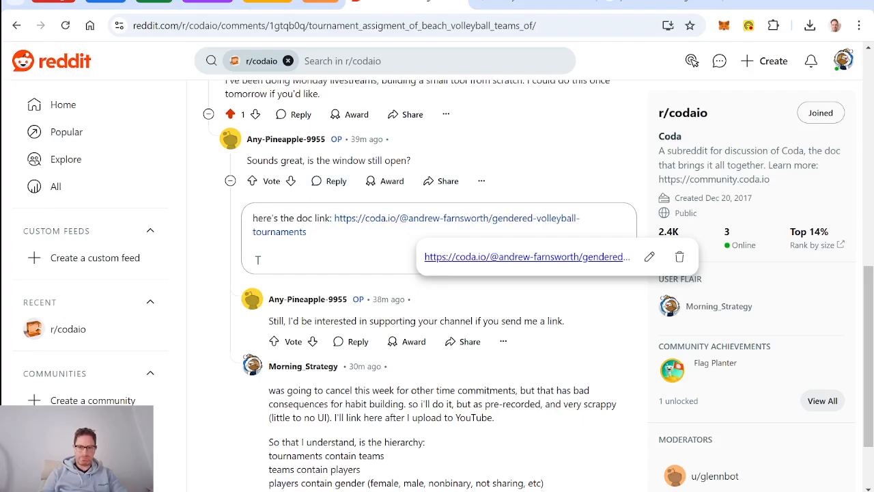
pyautogui.press('Return')
pyautogui.write("I'll p")
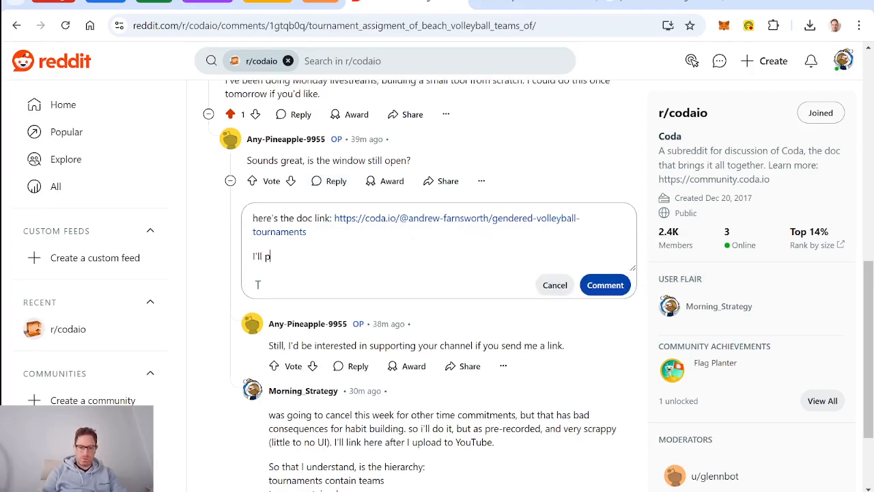
pyautogui.write('ost the build vid shortly!')
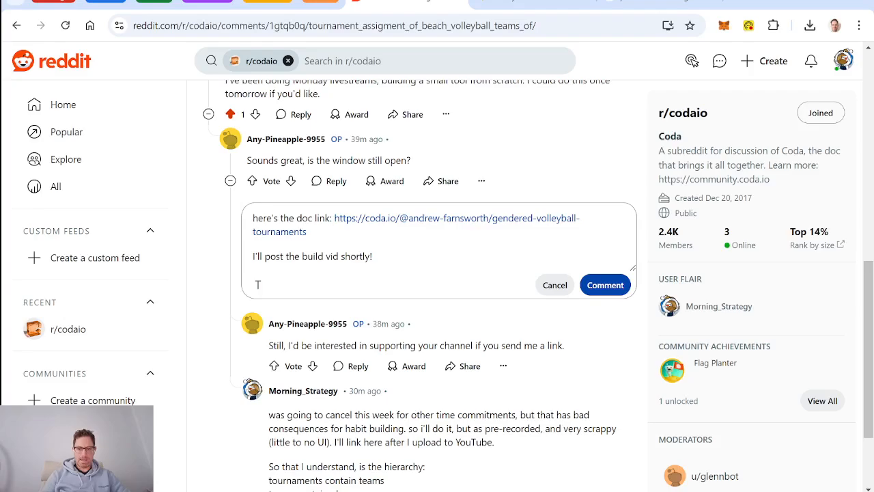
pyautogui.click(606, 285)
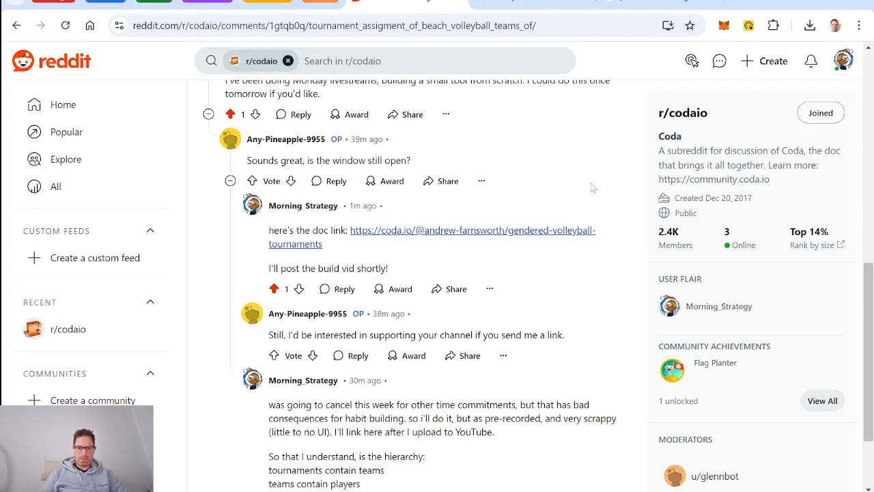
pyautogui.hotkey('alt', 'Tab')
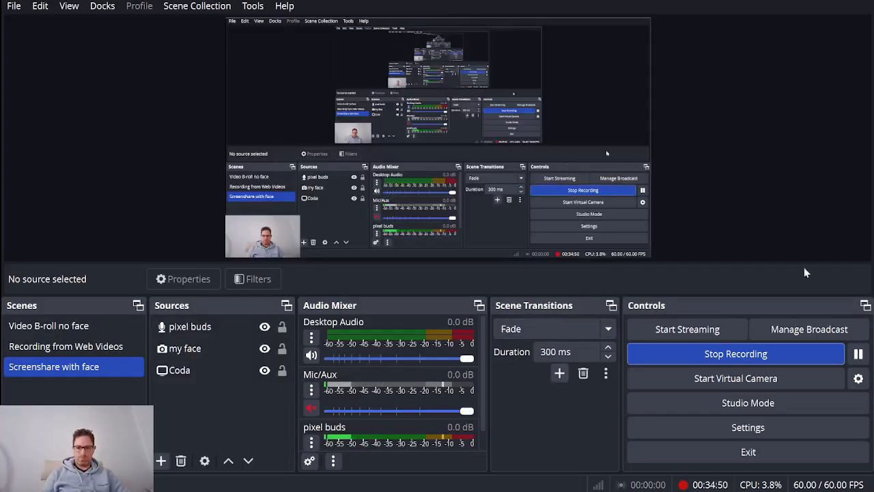